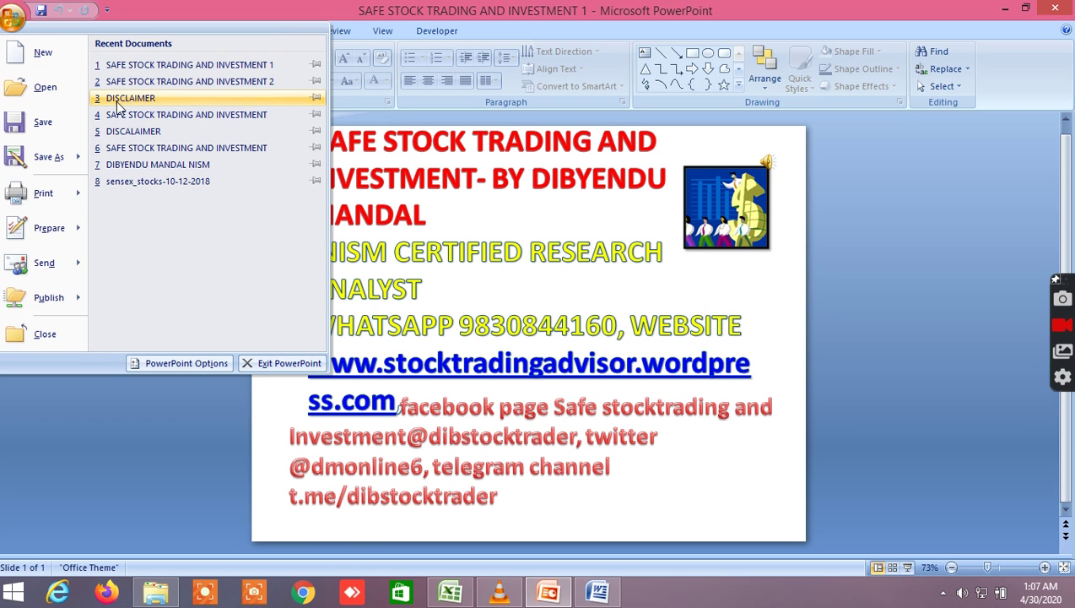
# Step: Present the SAFE STOCK TRADING AND INVESTMENT 1 slide show from the beginning and exit at its end
pyautogui.click(460, 114)
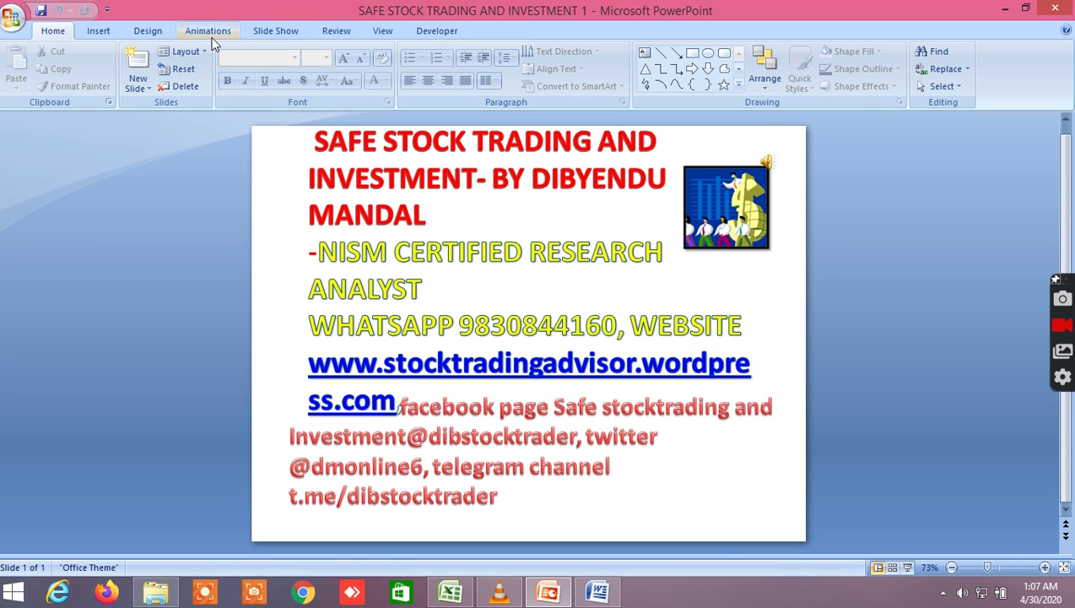
pyautogui.click(267, 32)
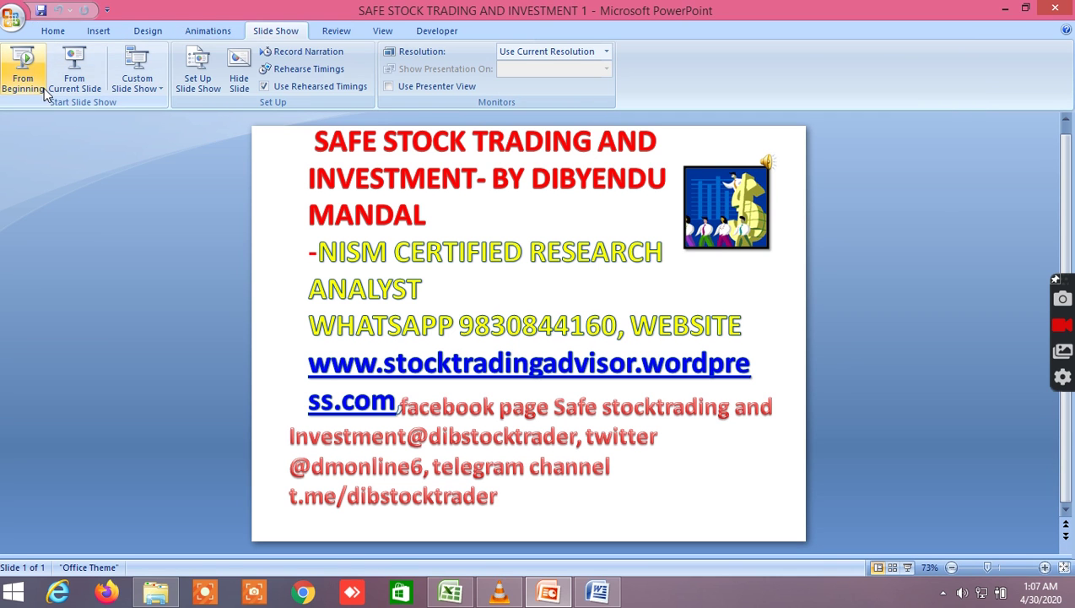
pyautogui.click(20, 72)
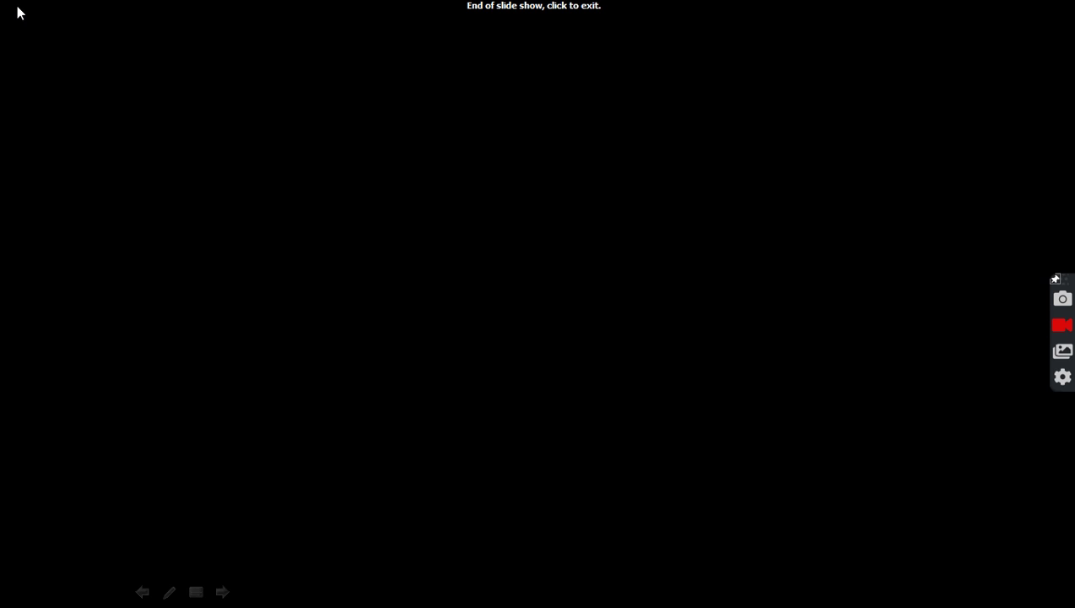
pyautogui.click(18, 11)
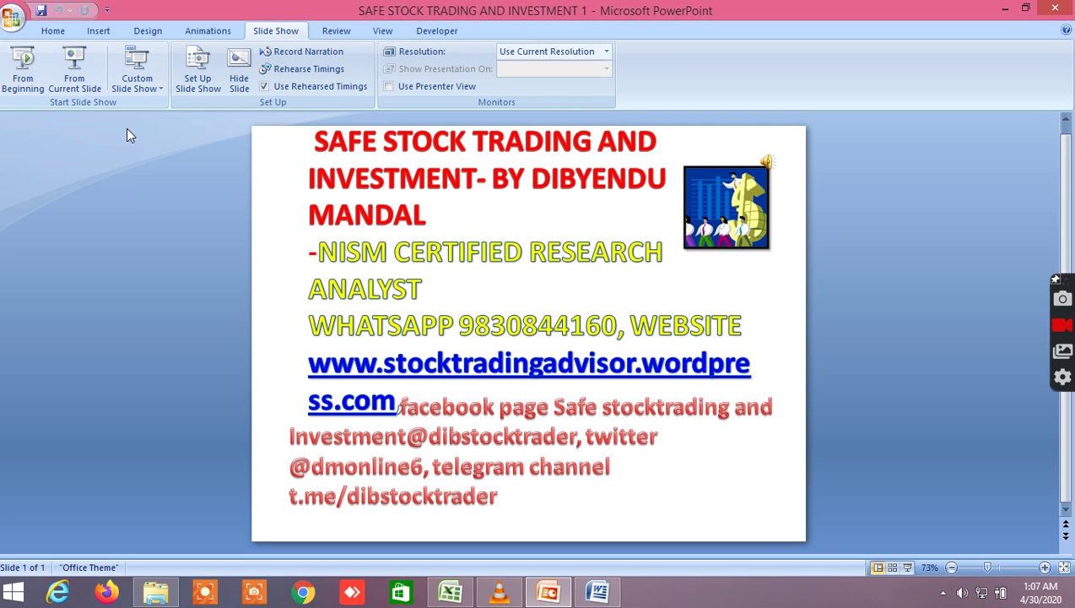
# Step: Open the recent DISCLAIMER presentation, present it from the beginning, and close it after the show ends
pyautogui.click(15, 24)
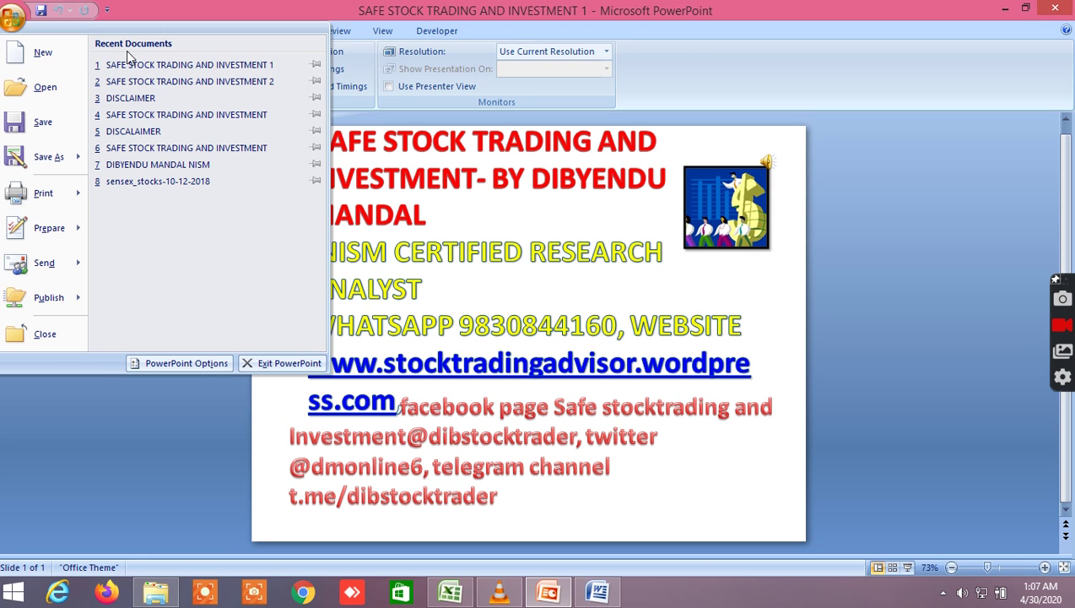
pyautogui.click(165, 98)
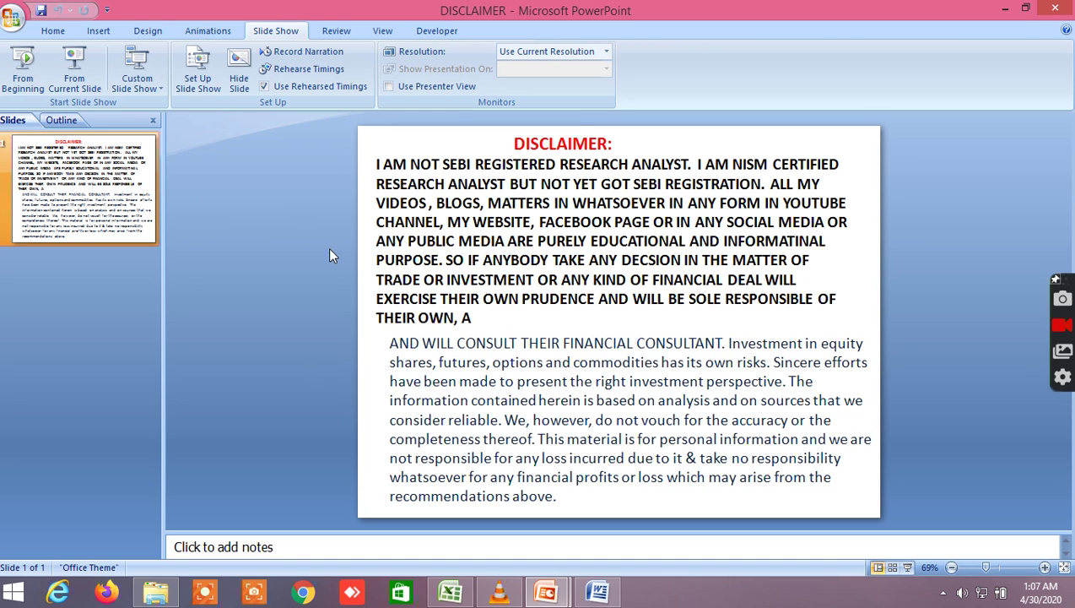
pyautogui.click(31, 79)
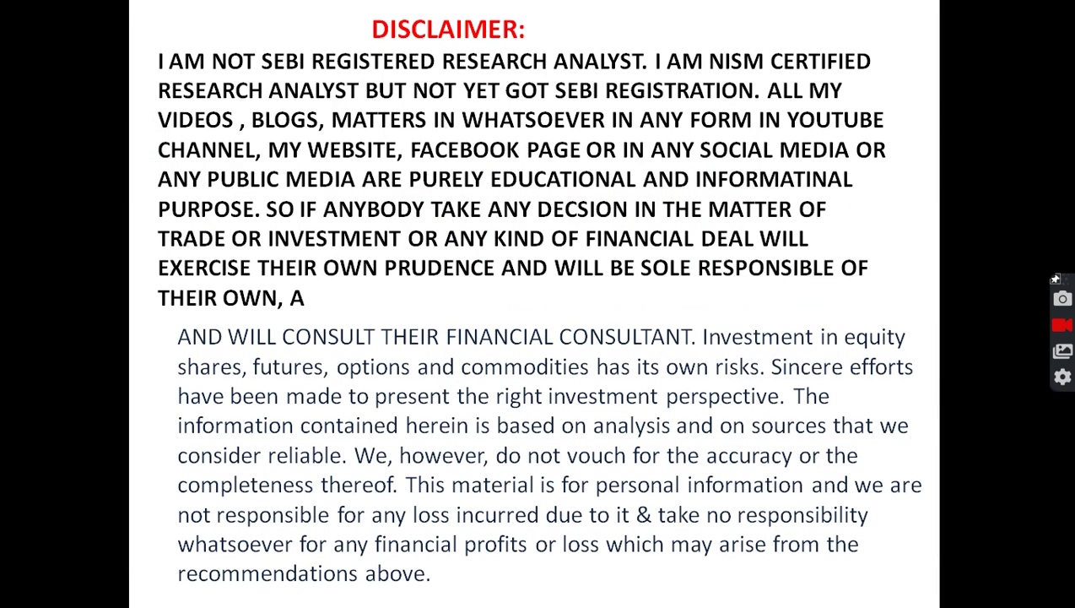
pyautogui.click(218, 221)
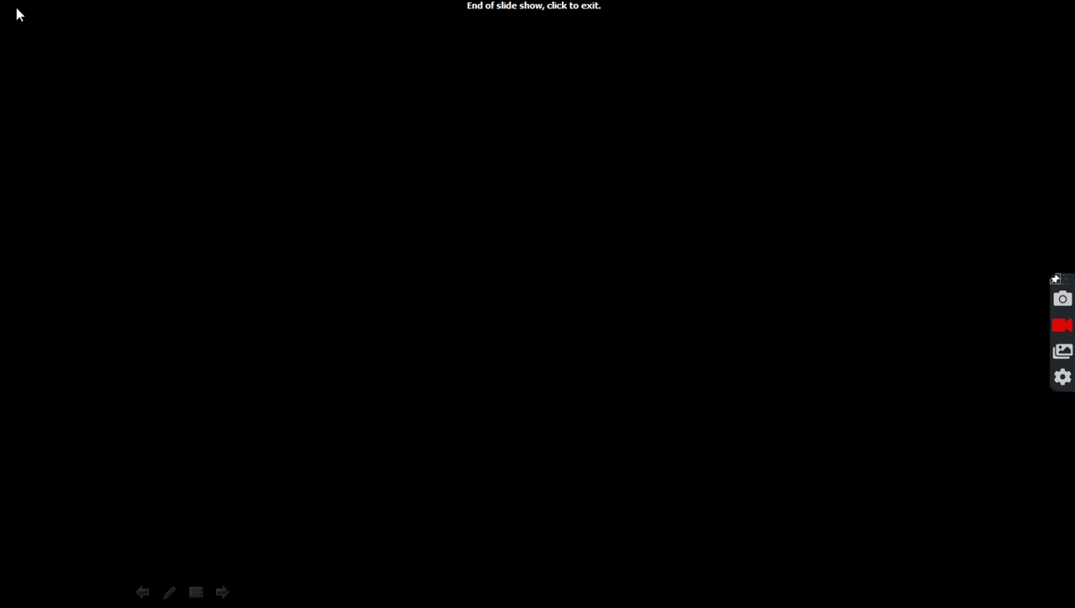
pyautogui.click(17, 12)
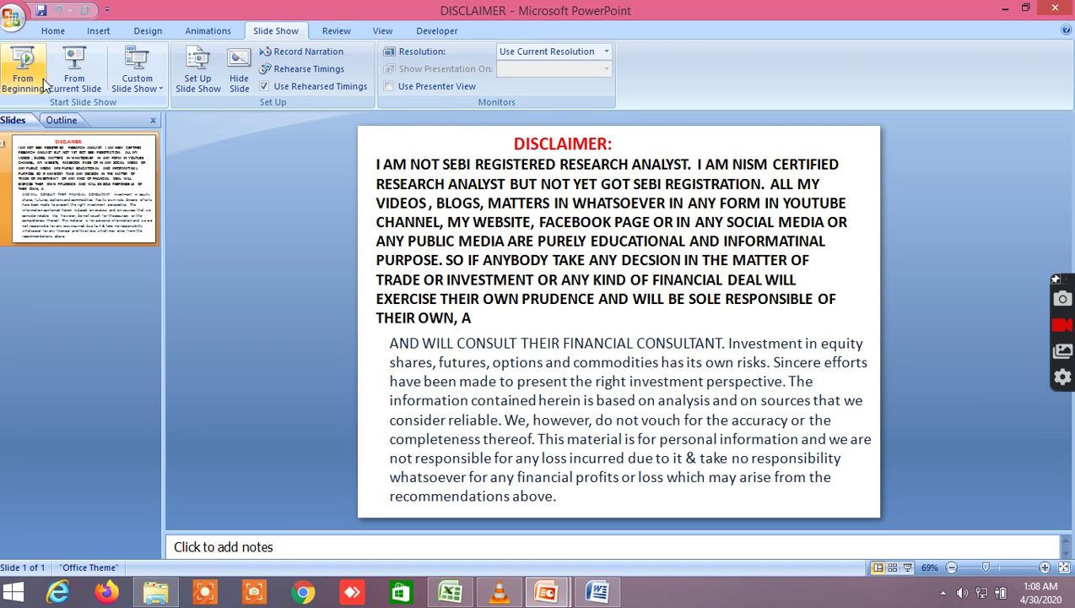
pyautogui.click(17, 20)
pyautogui.doubleClick(17, 20)
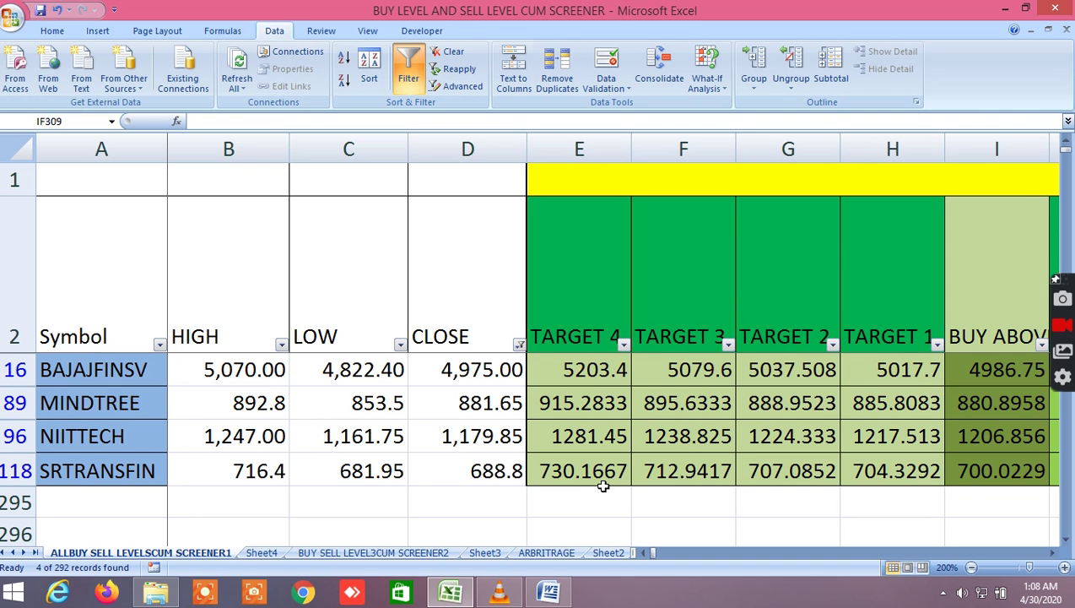
# Step: Switch to VLC media player, play video.mp4 from the playlist, and close the player when it finishes
pyautogui.click(499, 593)
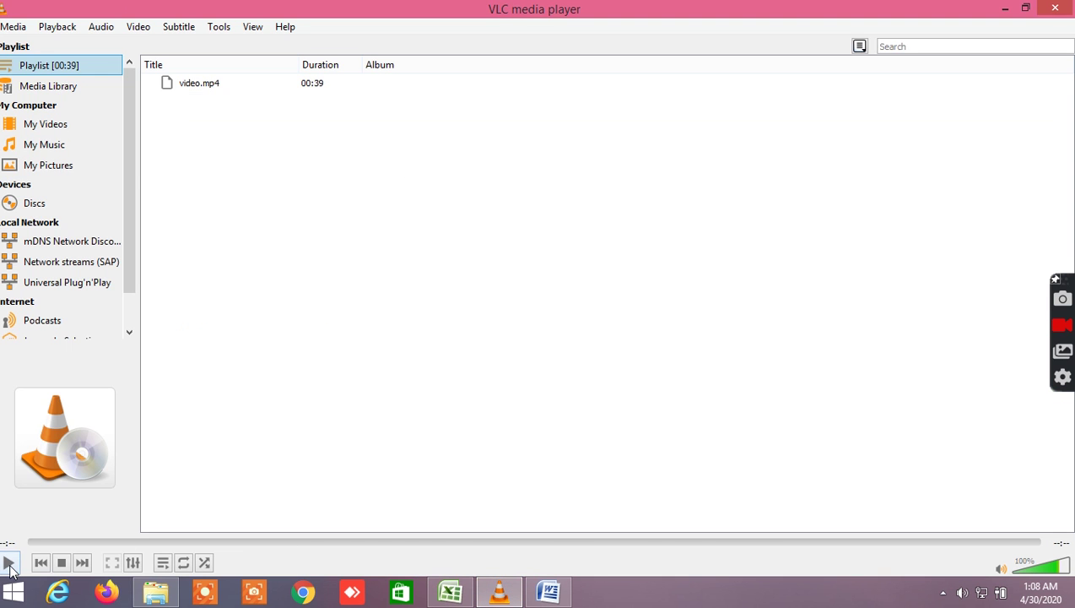
pyautogui.click(15, 563)
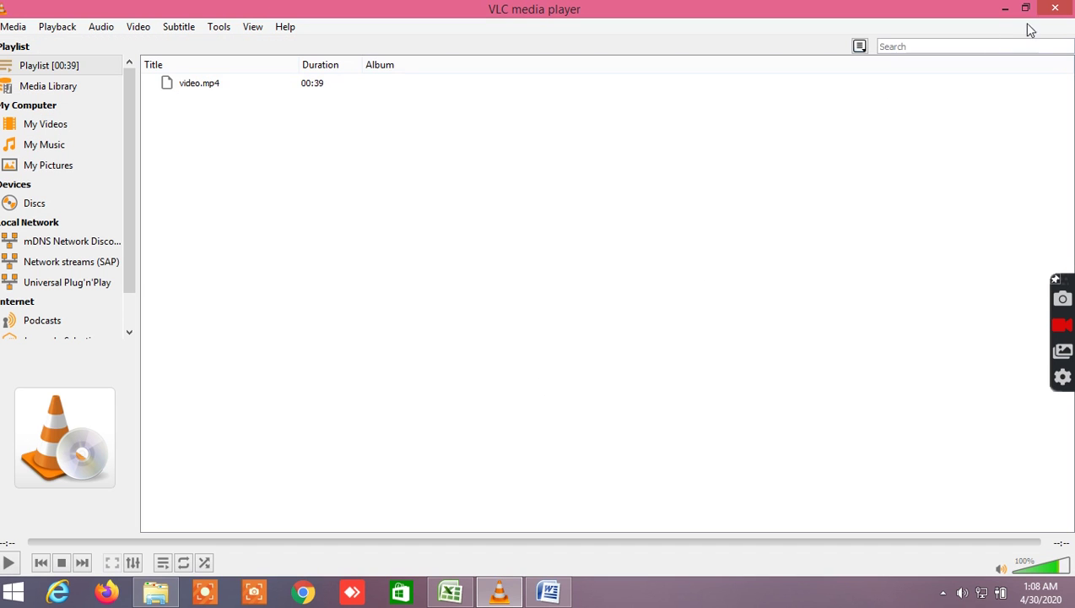
pyautogui.click(1054, 9)
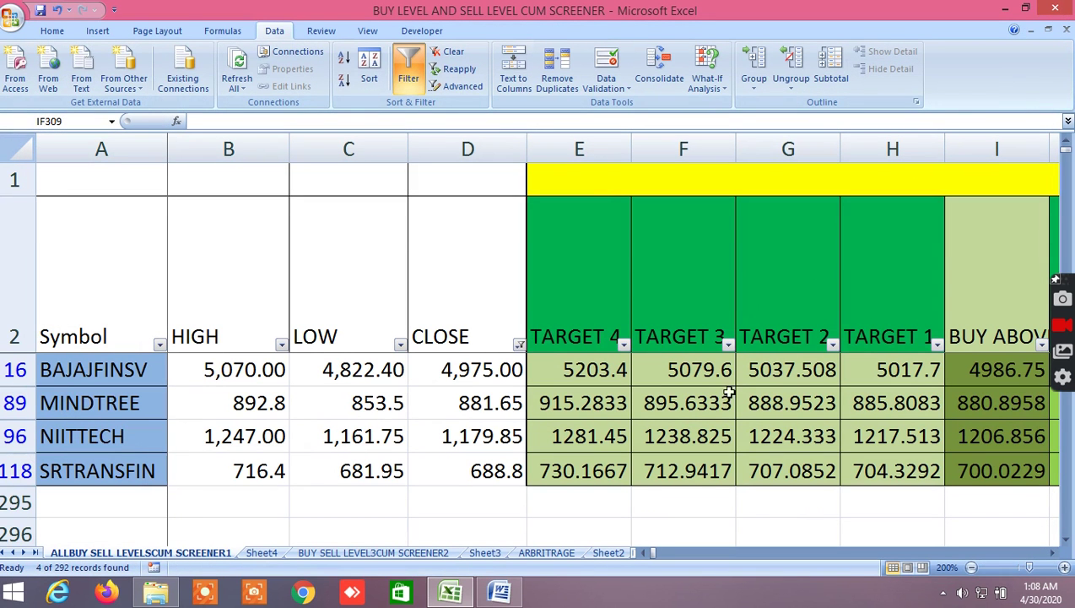
# Step: Switch to the ONLINE WEBINAR ON STOCK MARKET TRAINING document in Word and read through the topics the training covers
pyautogui.click(805, 502)
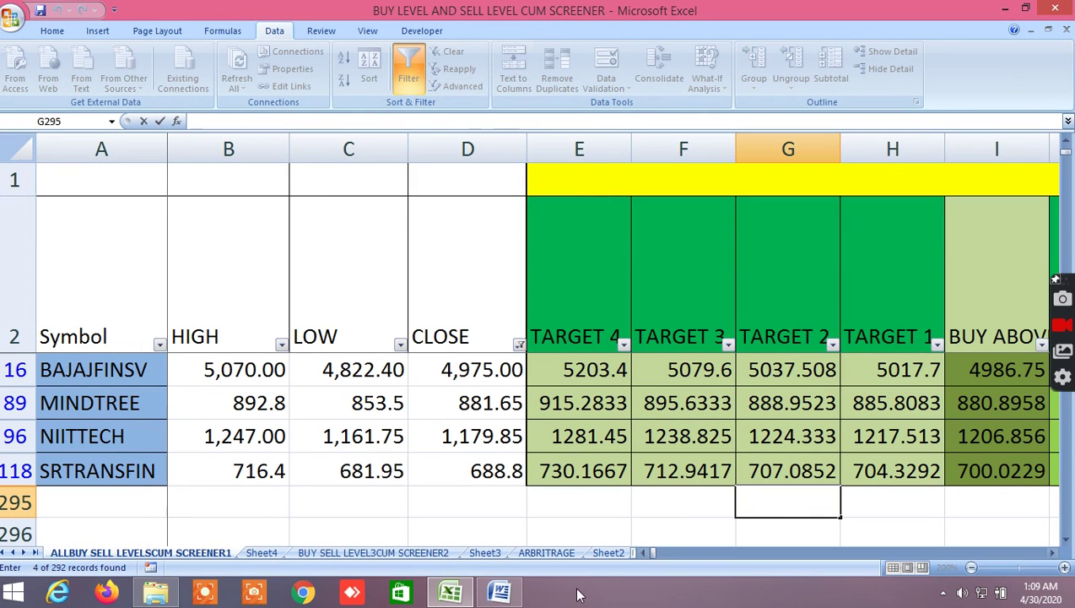
pyautogui.click(501, 593)
pyautogui.scroll(-1, 585, 448)
pyautogui.scroll(1, 585, 448)
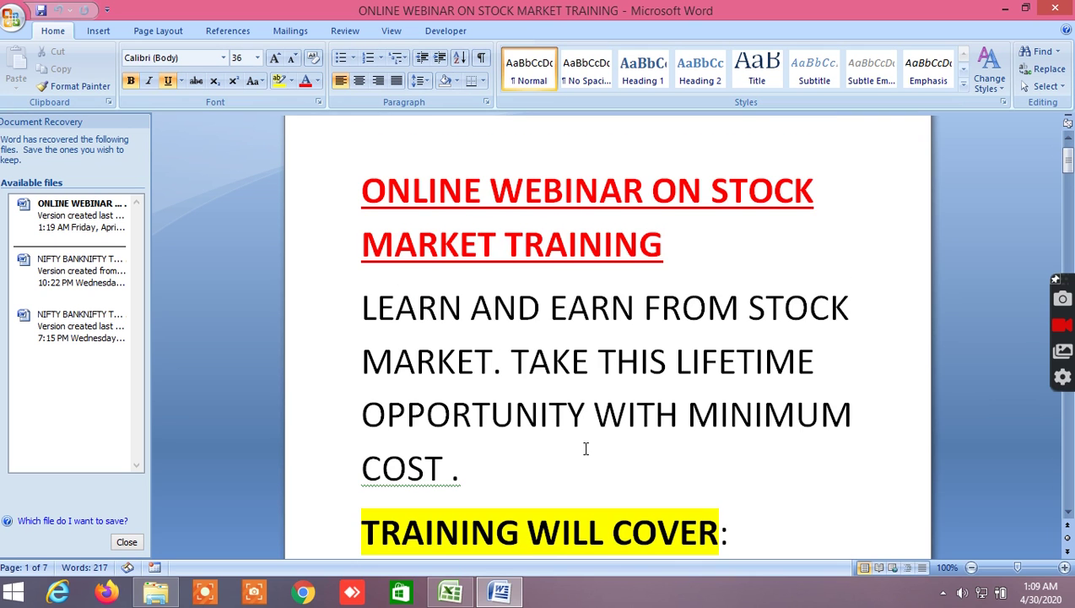
pyautogui.scroll(-5, 585, 449)
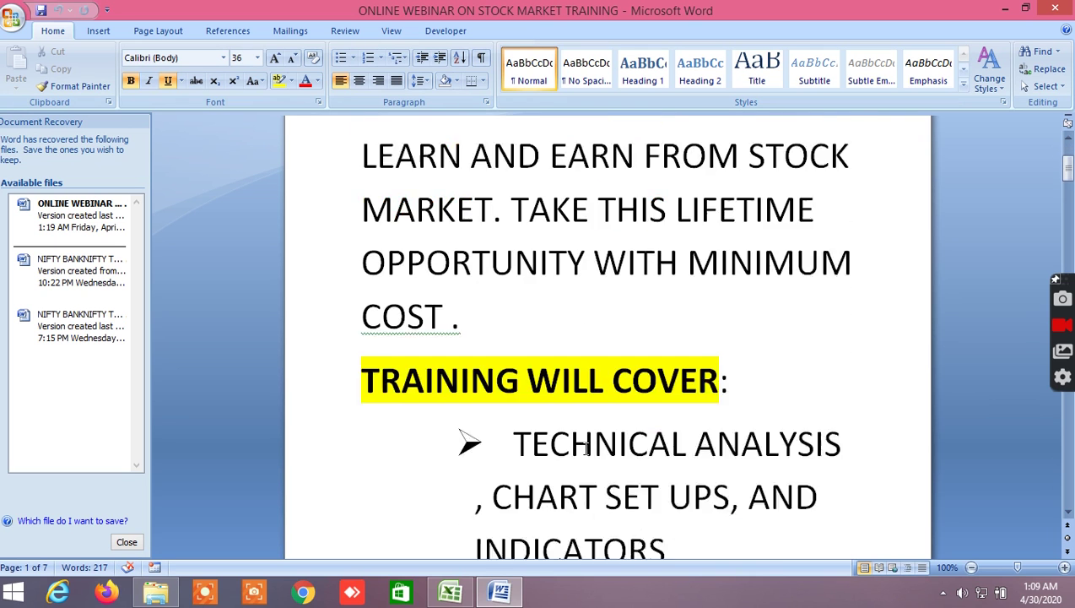
pyautogui.scroll(-6, 585, 448)
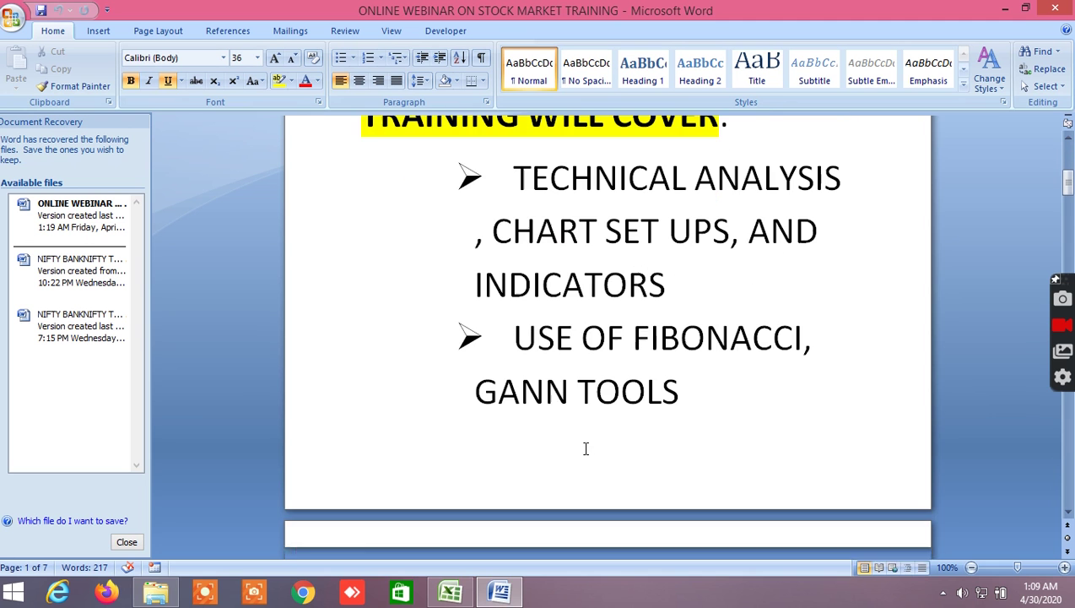
pyautogui.scroll(-2, 585, 448)
pyautogui.scroll(-5, 585, 450)
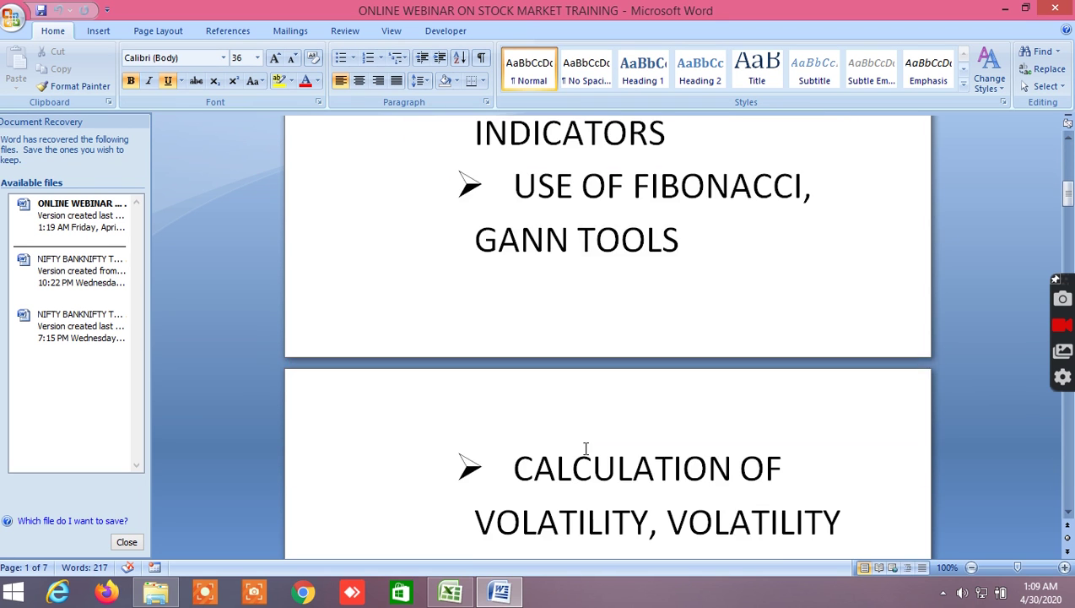
pyautogui.scroll(-3, 585, 448)
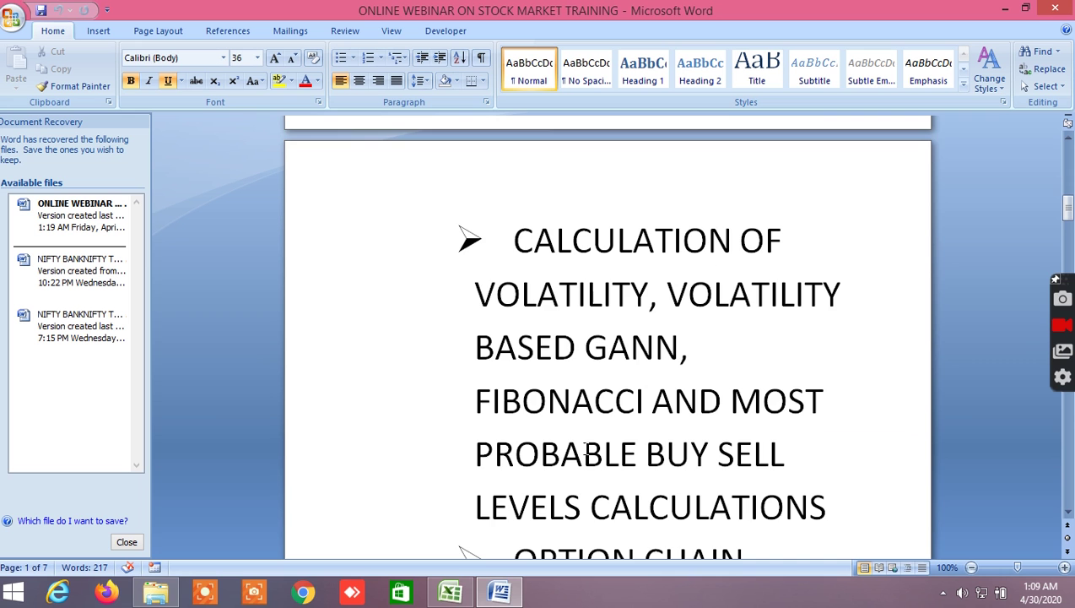
pyautogui.scroll(-3, 585, 448)
pyautogui.scroll(-1, 585, 449)
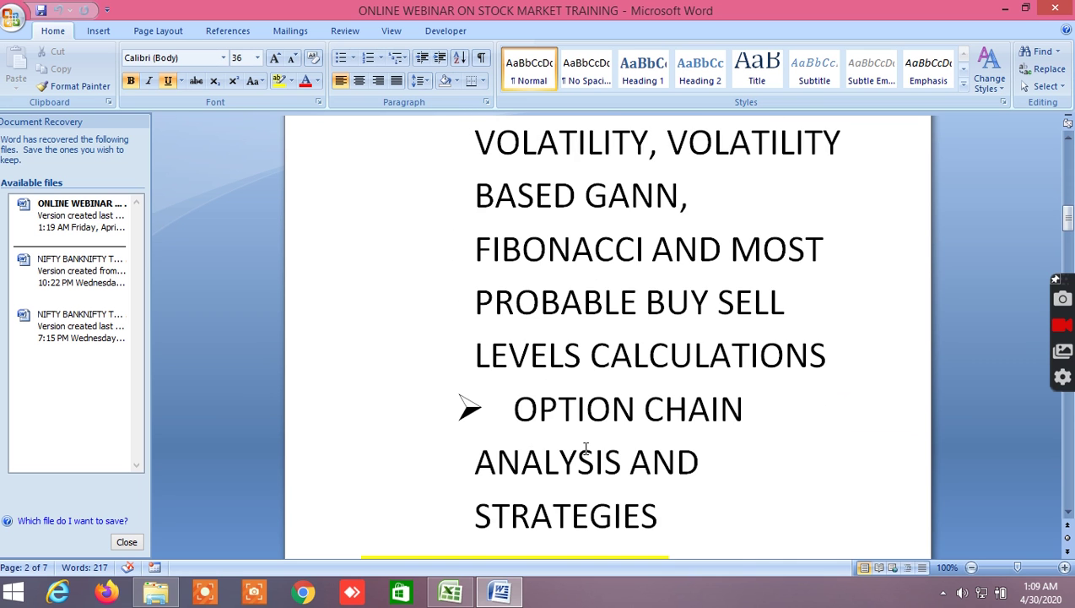
# Step: Read the webinar's registration fees and its registration and payment instructions, and return to the Excel screener workbook
pyautogui.scroll(-4, 585, 448)
pyautogui.scroll(-1, 585, 448)
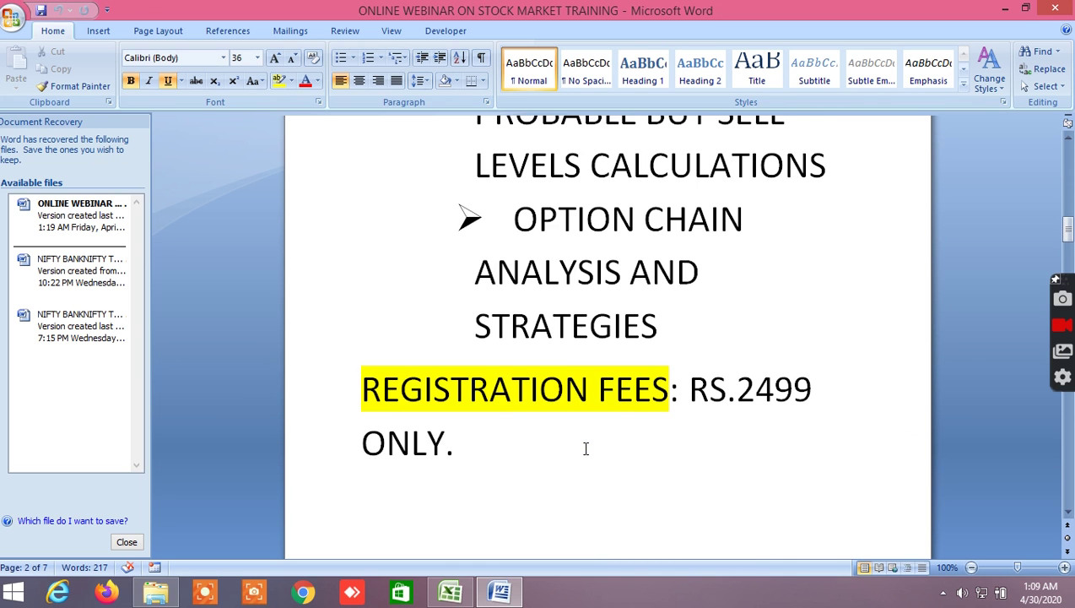
pyautogui.scroll(-7, 585, 448)
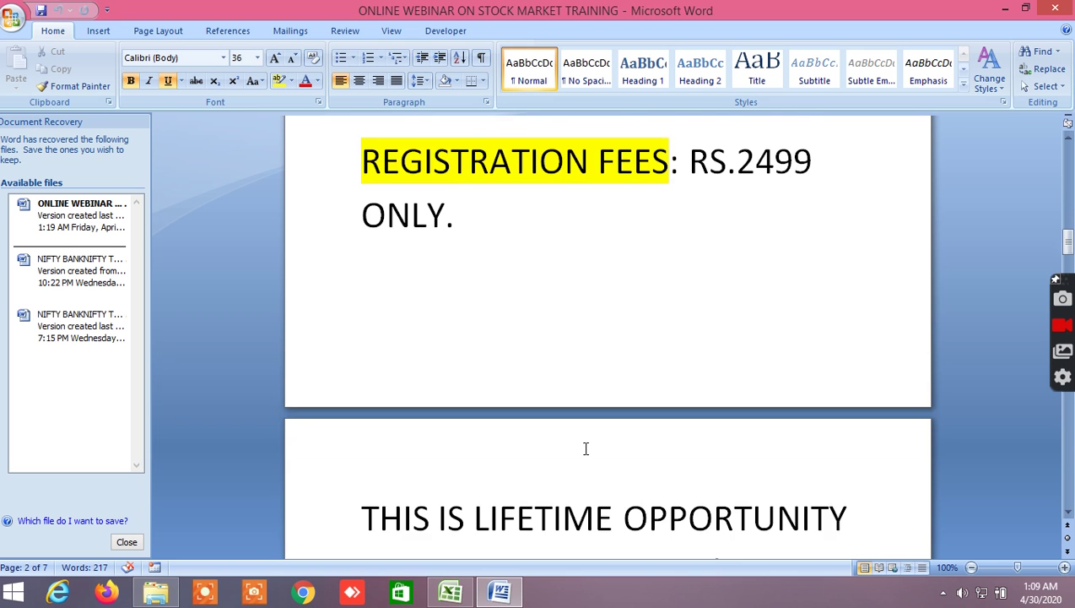
pyautogui.scroll(-5, 585, 449)
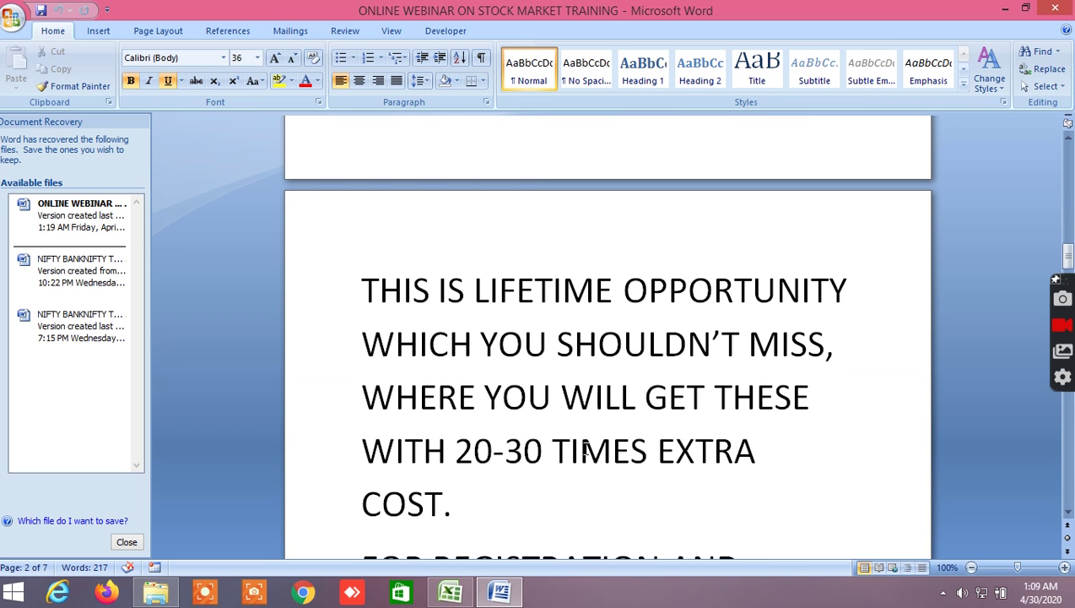
pyautogui.scroll(-1, 585, 448)
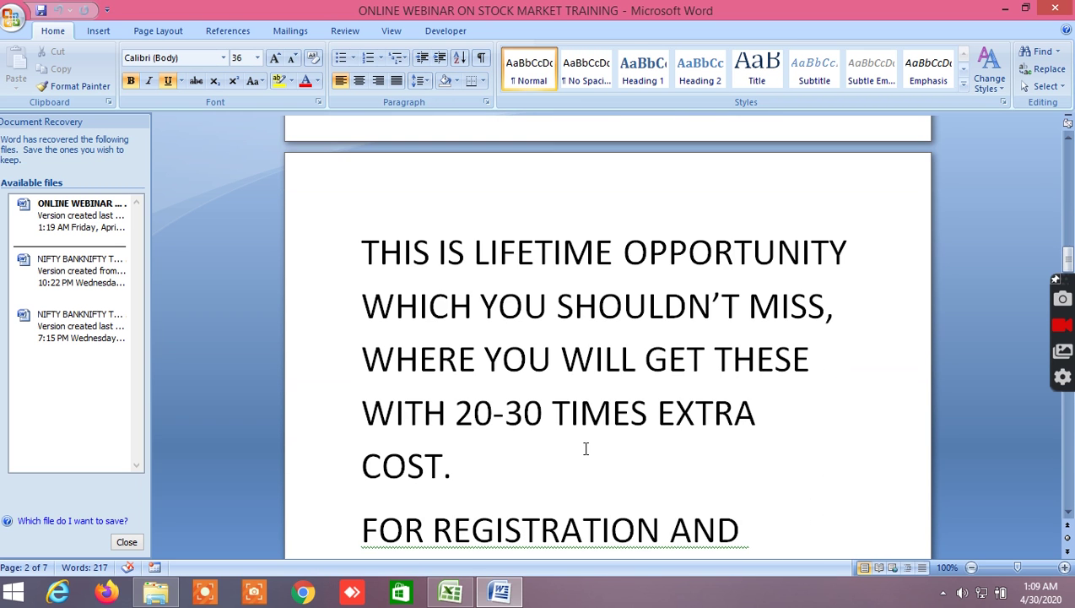
pyautogui.scroll(-2, 585, 448)
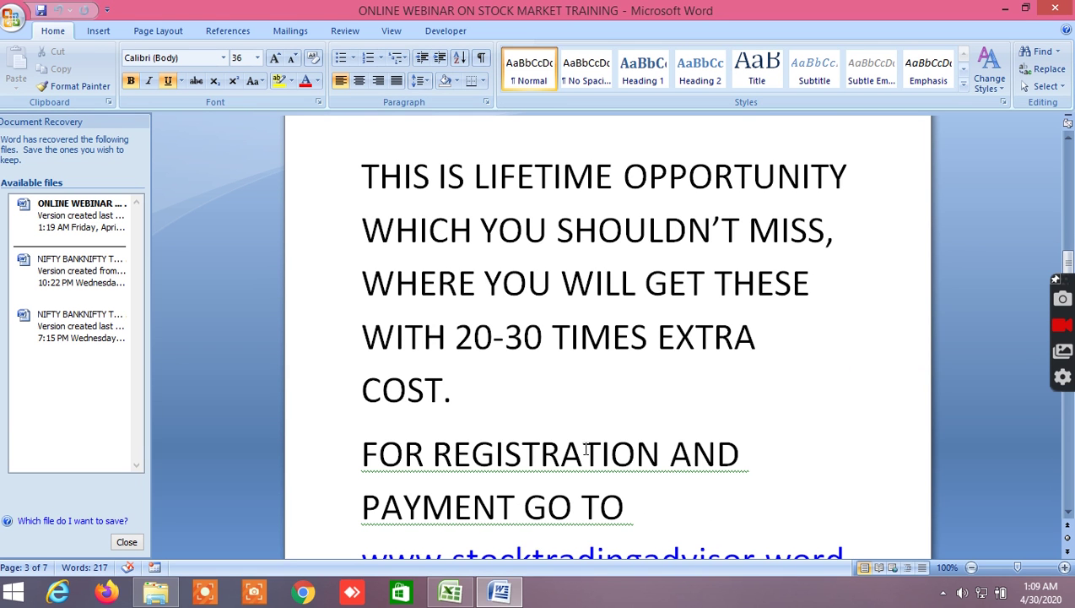
pyautogui.scroll(-2, 584, 448)
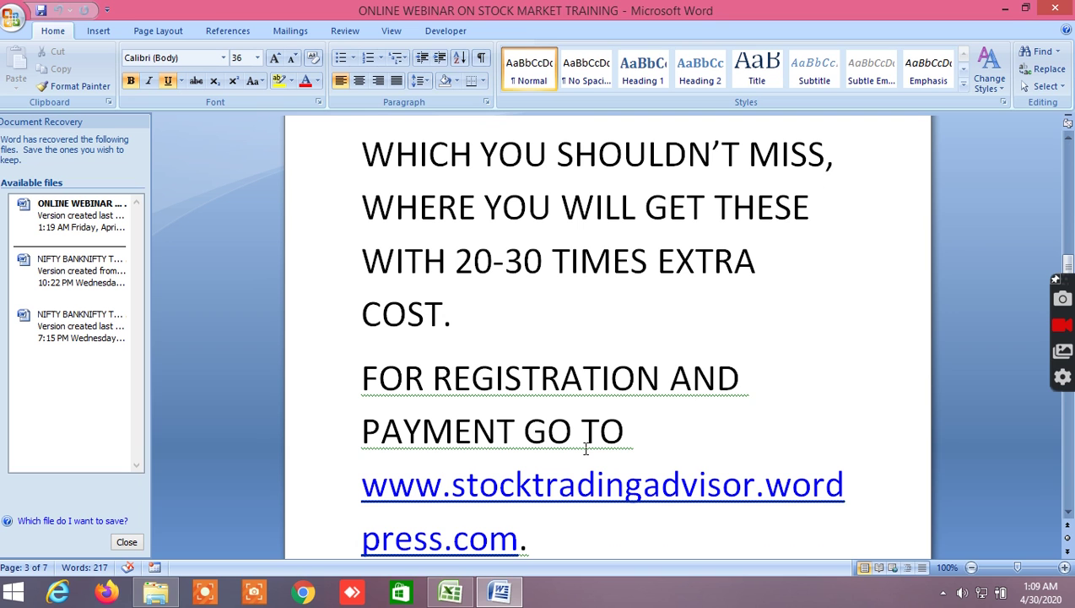
pyautogui.click(1005, 10)
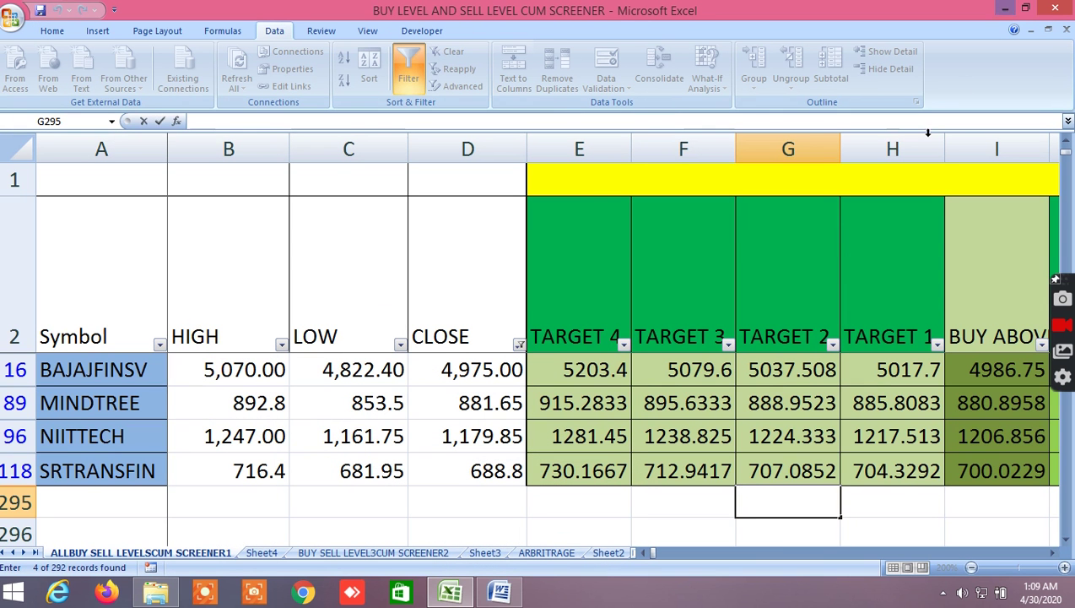
# Step: Examine the buy-side columns of the filtered stocks, pointing out the BUY ABOVE, TARGET 1, TARGET 4 and TARGET 5 headings
pyautogui.click(896, 502)
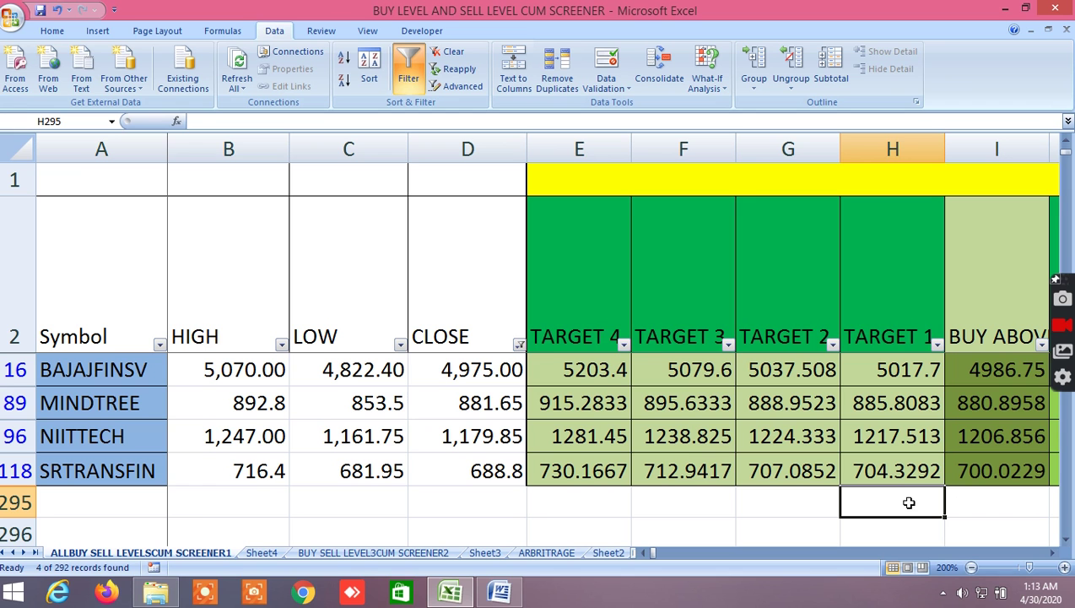
pyautogui.click(1053, 553)
pyautogui.click(1052, 553)
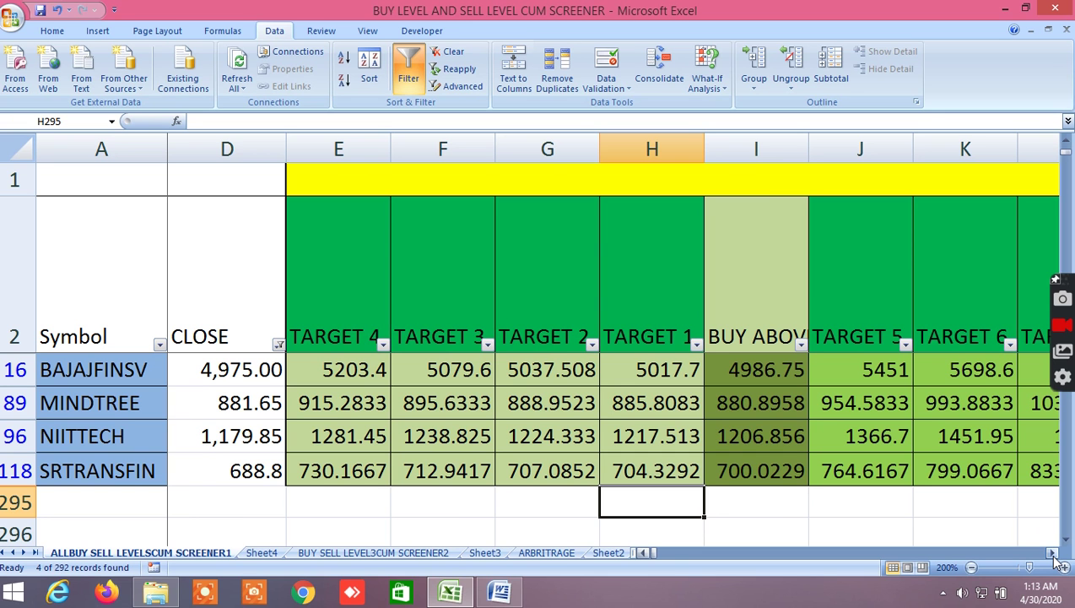
pyautogui.click(1052, 553)
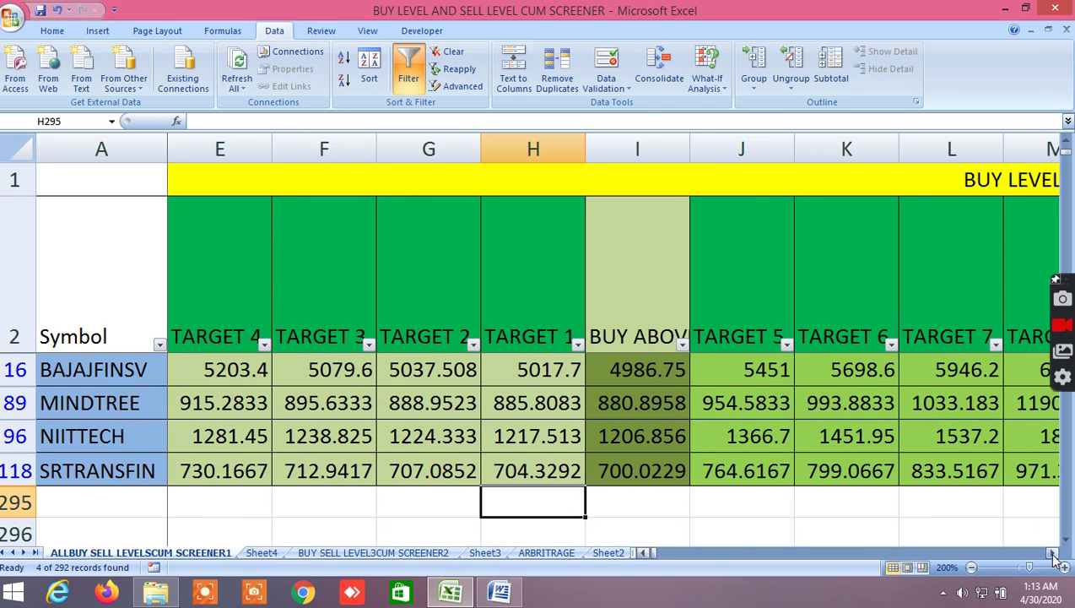
pyautogui.doubleClick(648, 297)
pyautogui.click(532, 282)
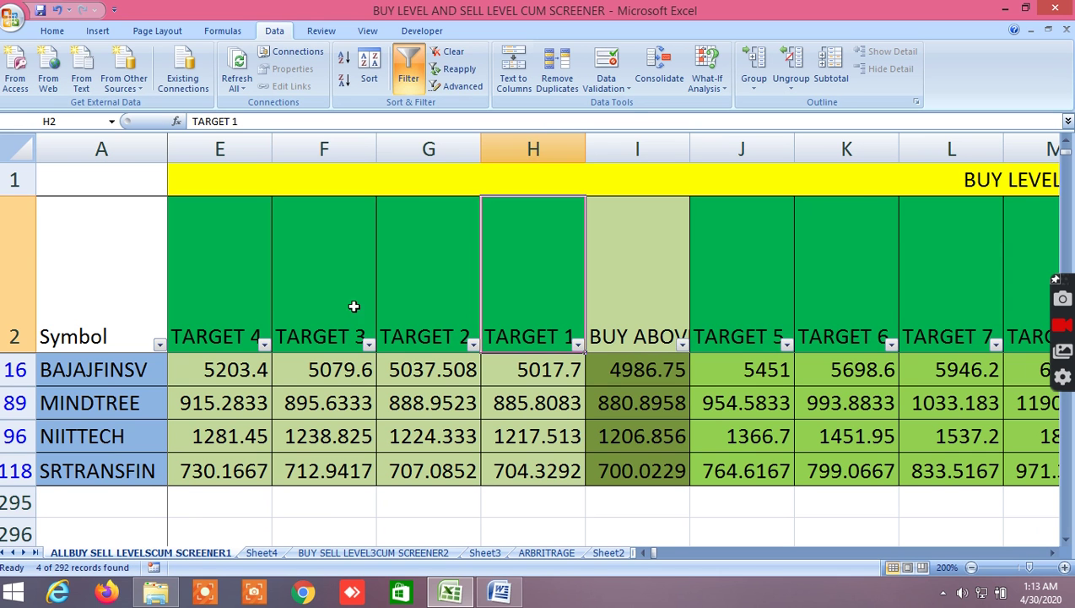
pyautogui.click(219, 291)
pyautogui.click(754, 260)
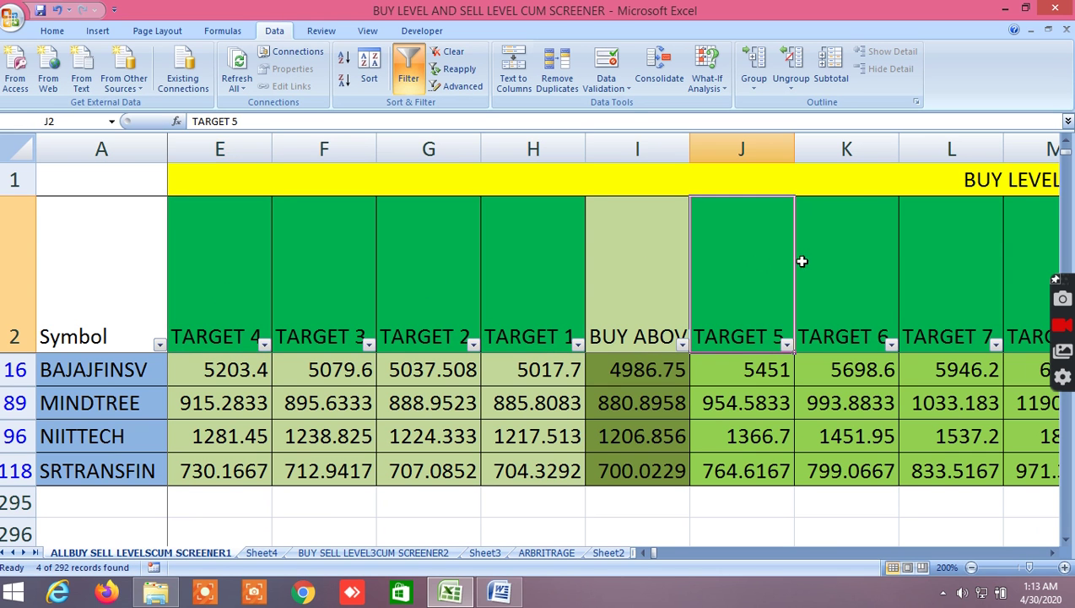
# Step: Bring the sell-side columns into view and select the Sell below heading in row 2
pyautogui.click(1053, 553)
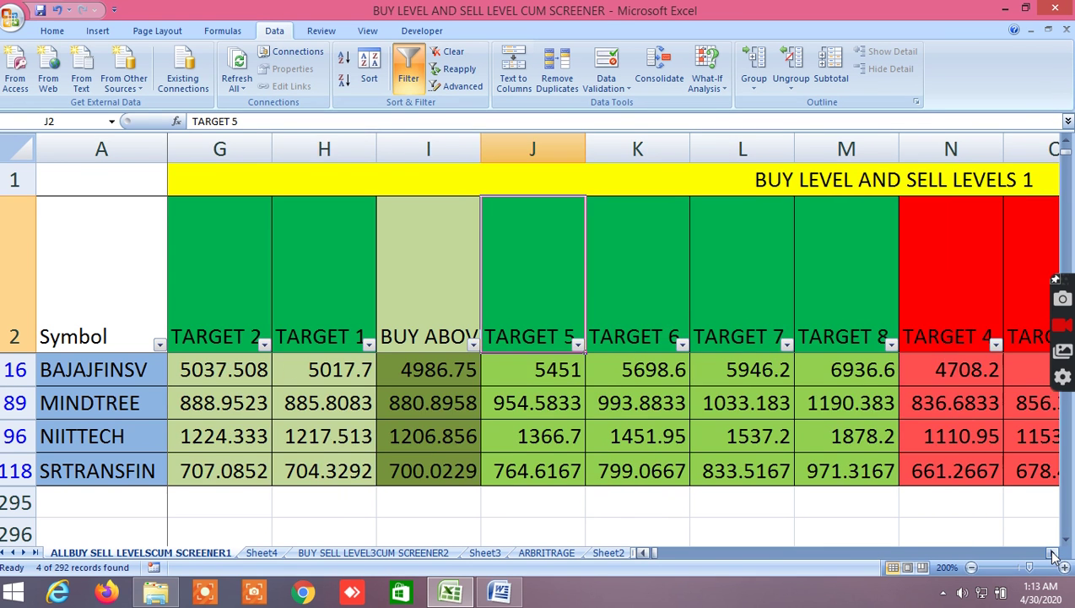
pyautogui.click(1054, 553)
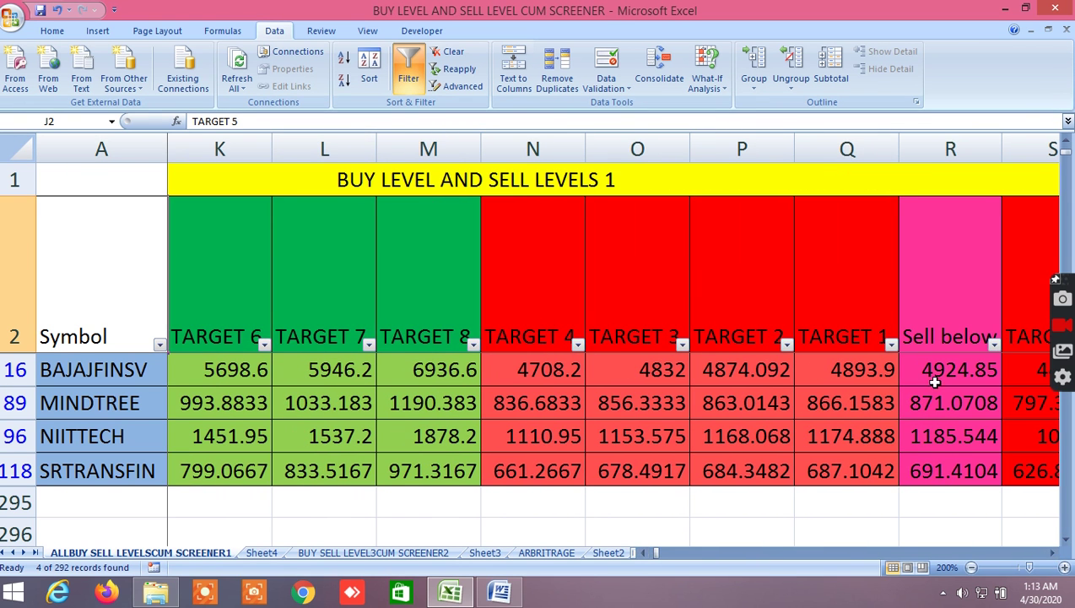
pyautogui.click(941, 290)
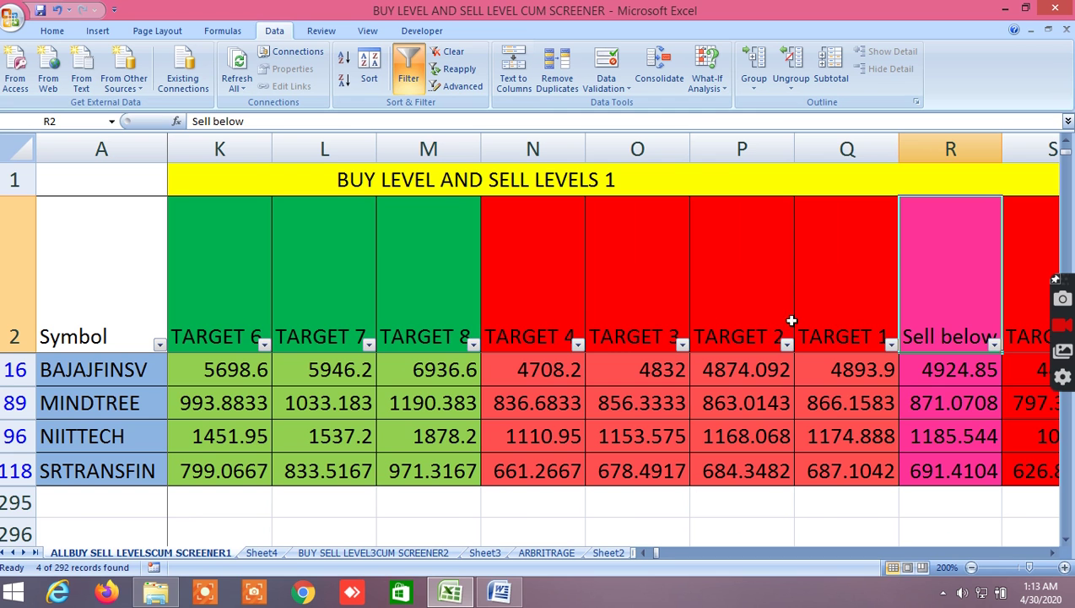
# Step: Examine the filtered stocks' sell-side targets up to Target 8 and return to the LOW, CLOSE and buy-side columns
pyautogui.click(1054, 553)
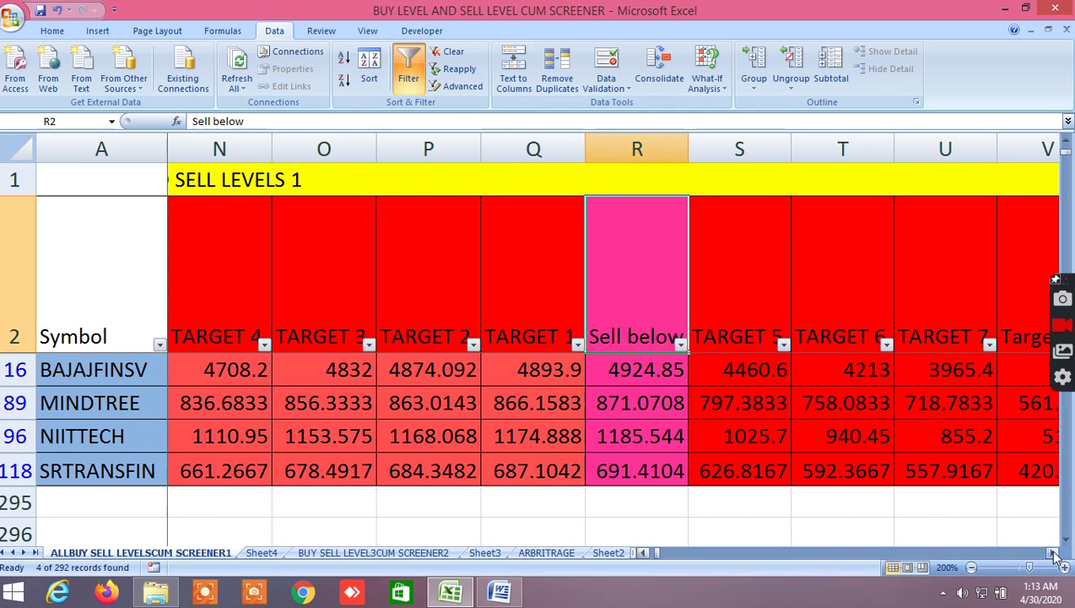
pyautogui.click(1054, 553)
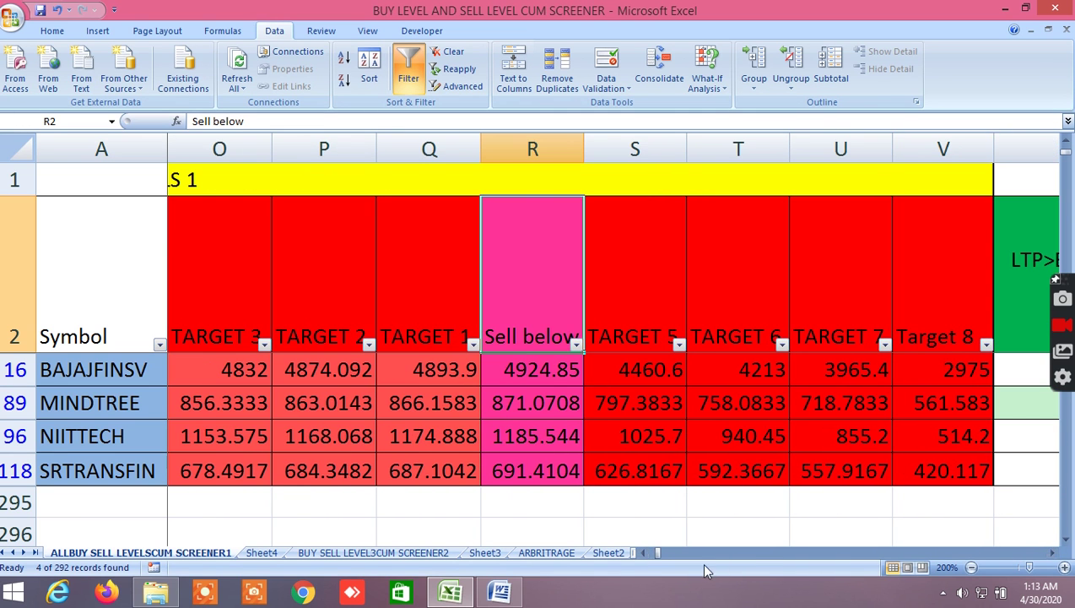
pyautogui.click(644, 554)
pyautogui.click(644, 553)
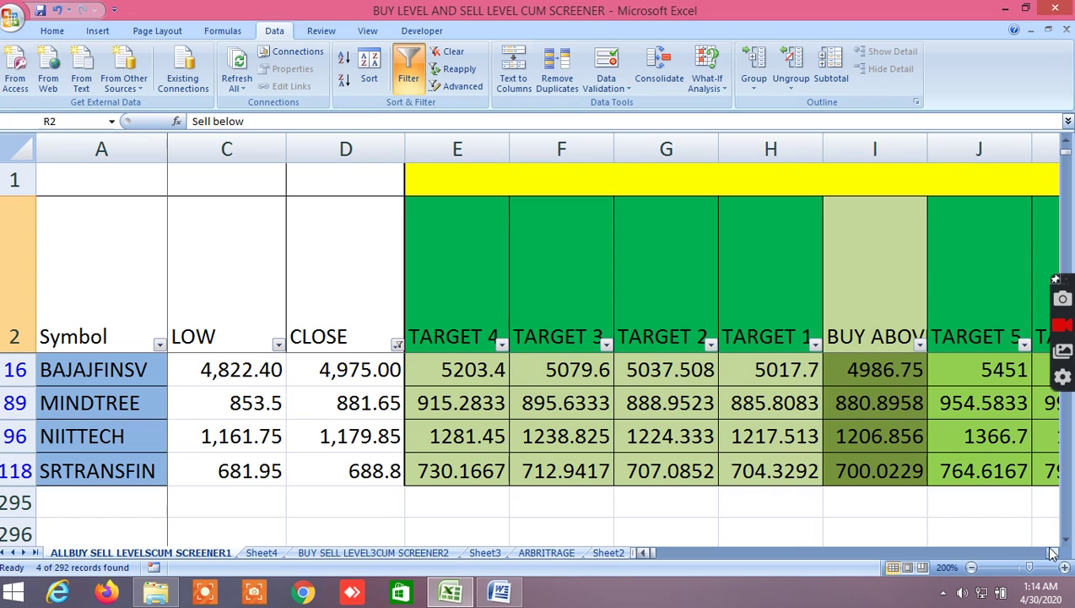
# Step: Go past the second set of levels to BUY LEVEL AND SELL LEVELS 3 and point out its R1 and S1 headings
pyautogui.moveTo(1053, 555); pyautogui.dragTo(1054, 554)
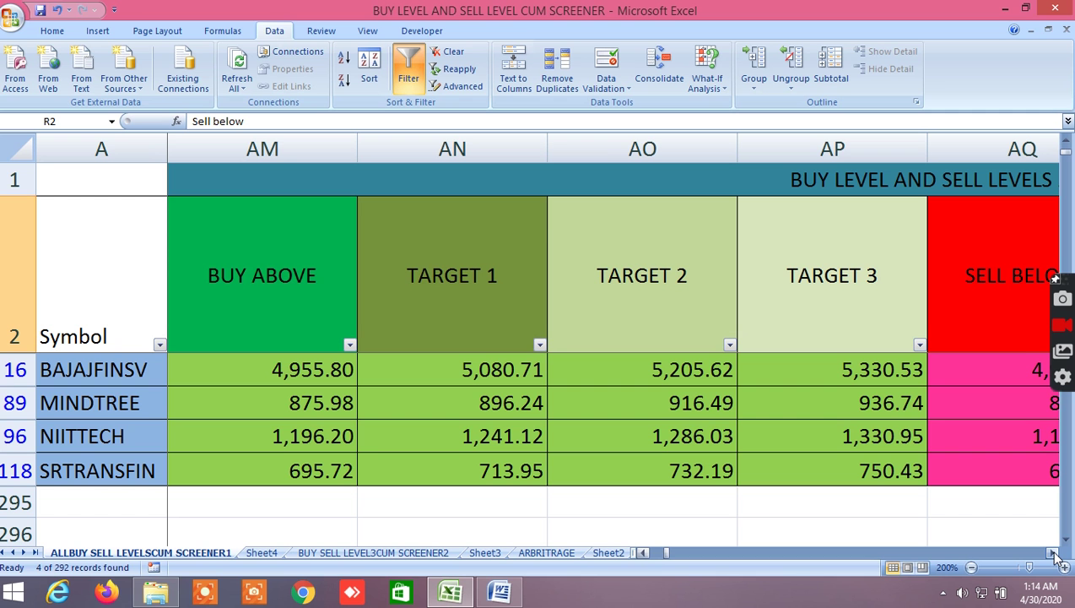
pyautogui.moveTo(1054, 554); pyautogui.dragTo(1060, 560)
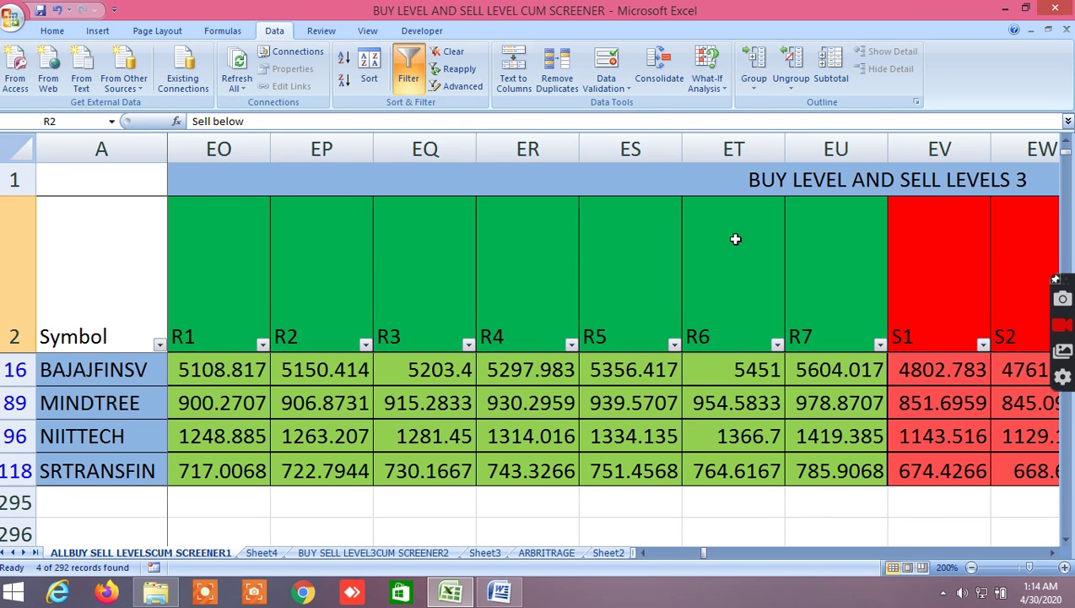
pyautogui.click(230, 281)
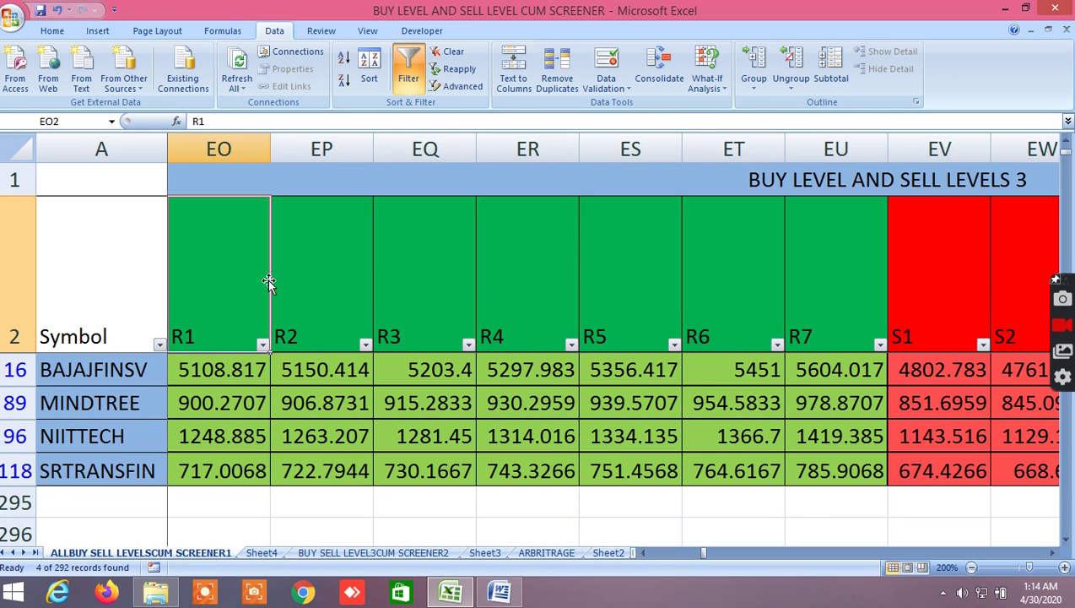
pyautogui.click(947, 264)
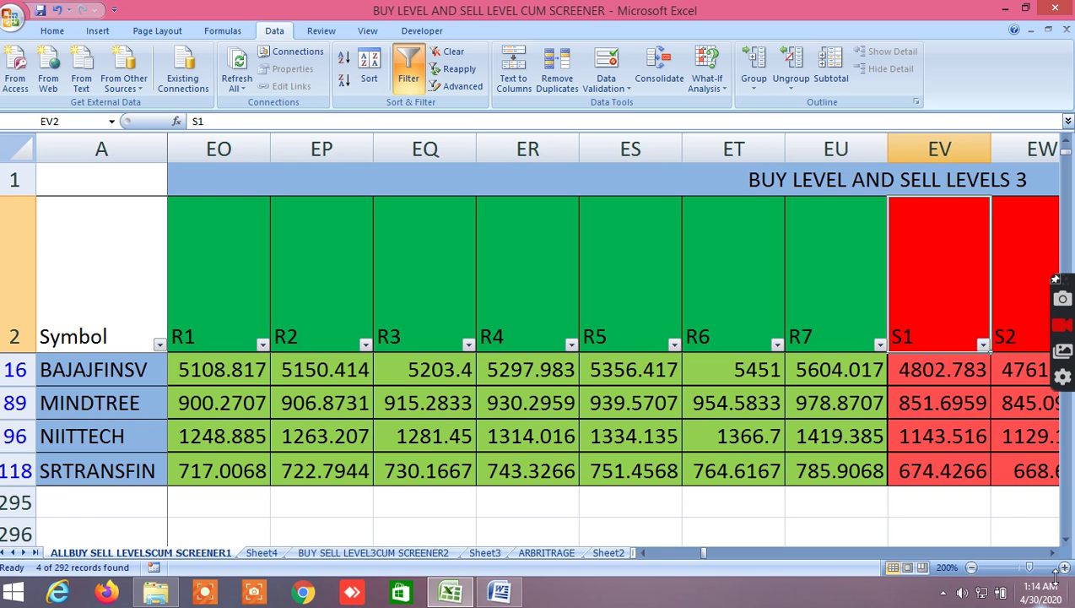
# Step: Examine the PIVOT POINT resistance and support columns and the adjoining LTP versus pivot point comparison columns
pyautogui.click(1053, 553)
pyautogui.click(1053, 553)
pyautogui.click(1053, 553)
pyautogui.click(1053, 552)
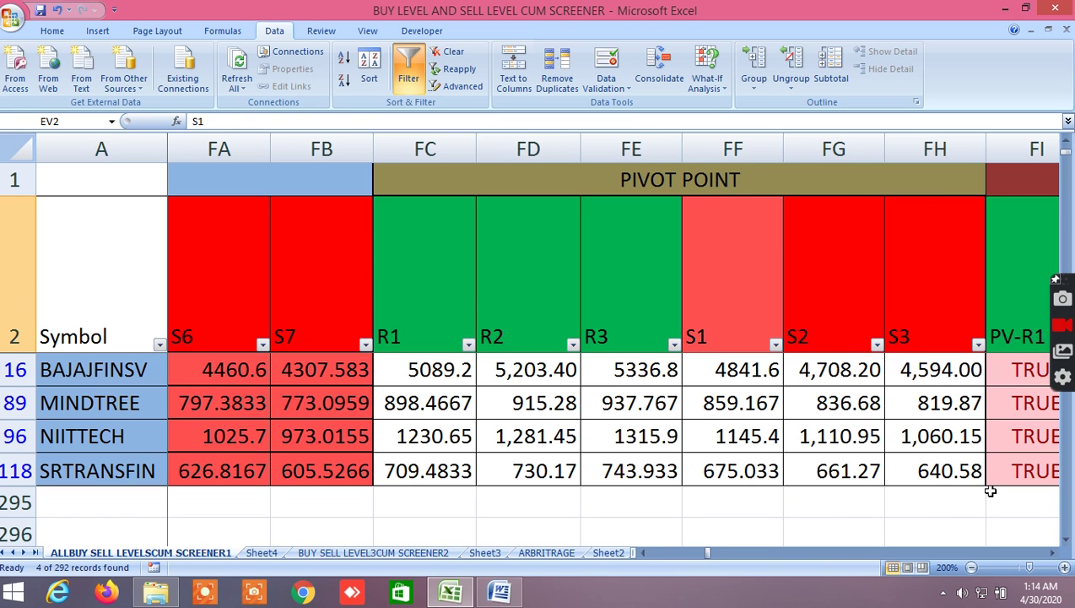
pyautogui.click(1053, 553)
pyautogui.click(1054, 552)
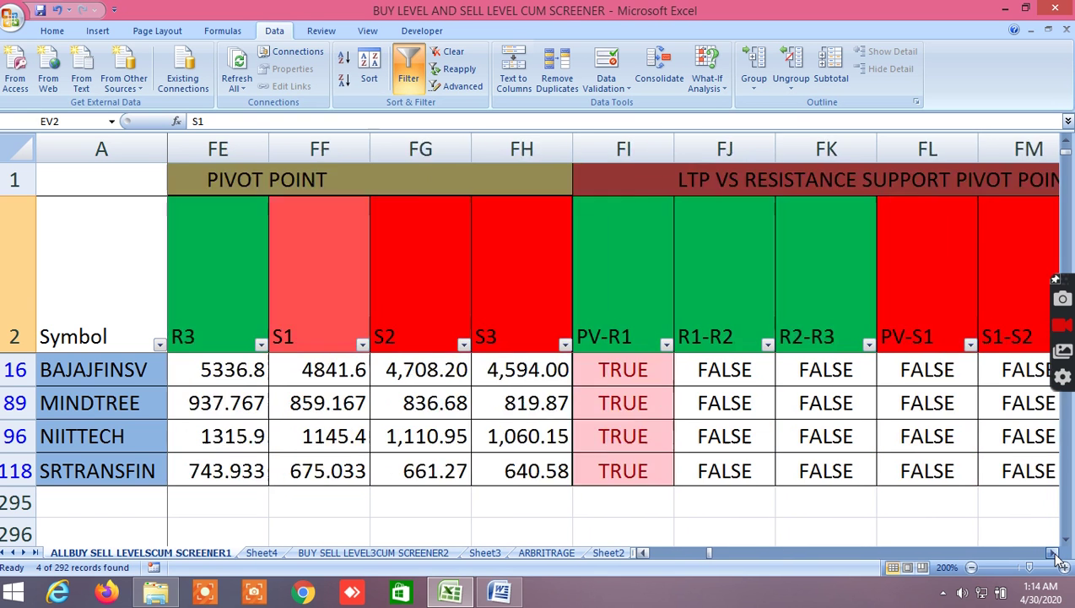
# Step: Examine the BOLLINGERBAND section, including its mid, upper and lower bands and the LTP comparison columns
pyautogui.click(1053, 553)
pyautogui.click(1053, 553)
pyautogui.click(1053, 553)
pyautogui.click(1053, 553)
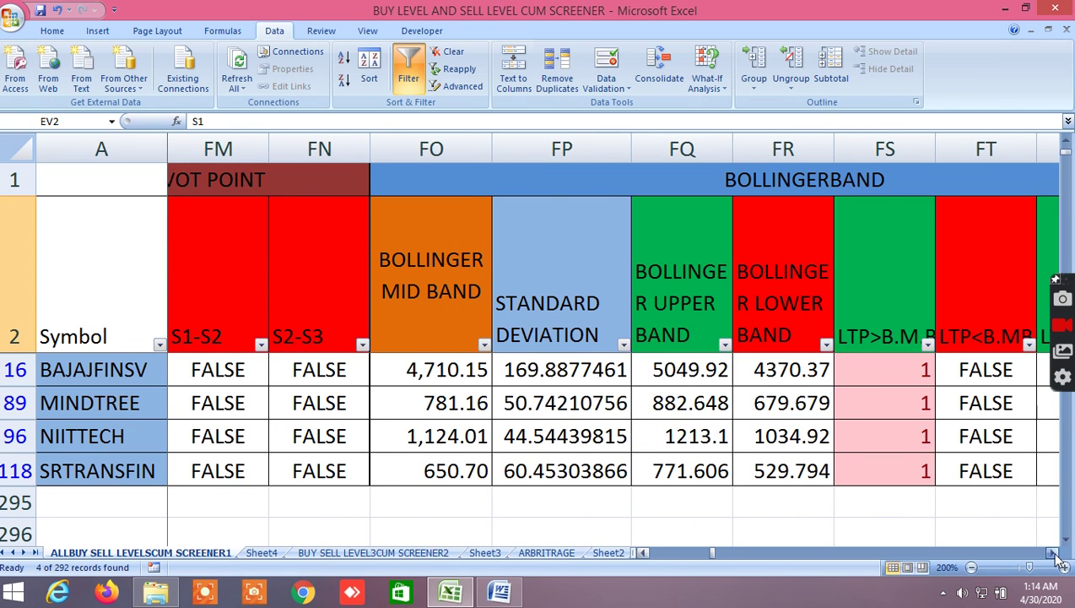
pyautogui.click(1054, 553)
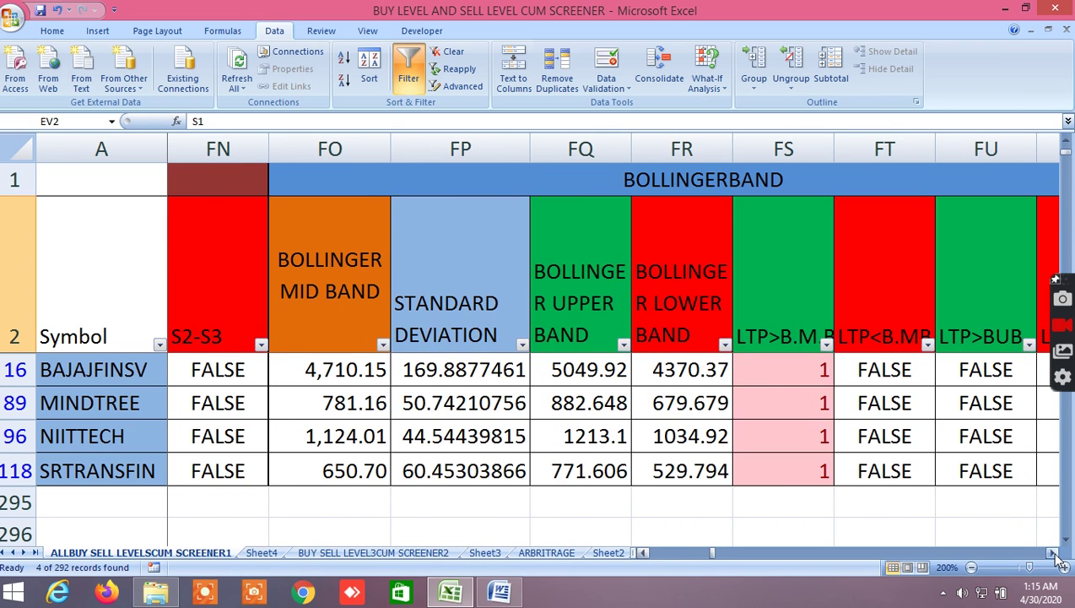
pyautogui.click(1053, 553)
pyautogui.click(1054, 553)
pyautogui.click(1053, 553)
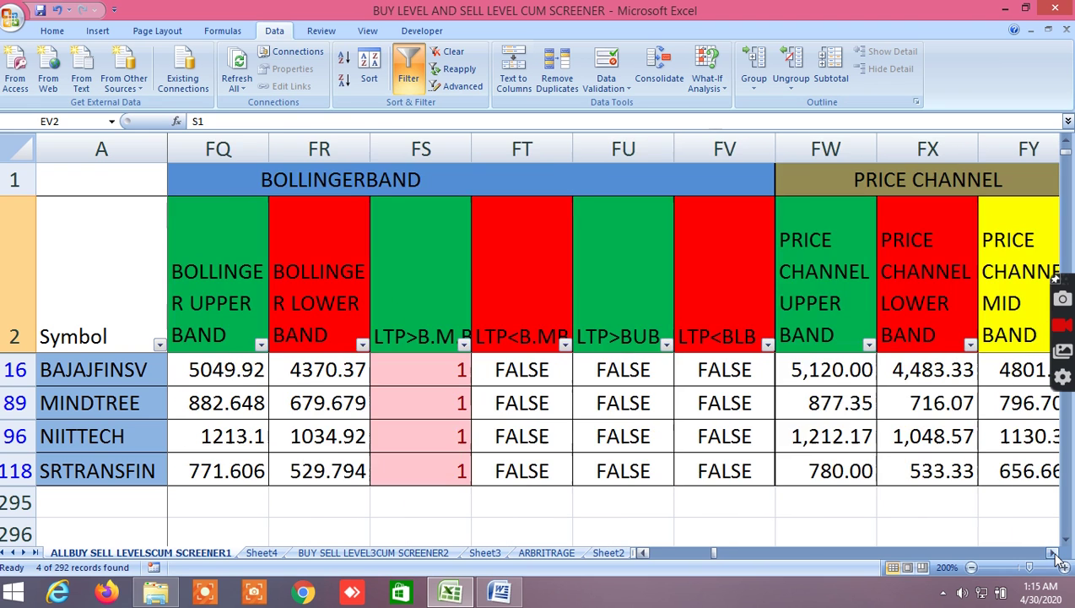
# Step: Examine the PRICE CHANNEL columns, followed by the VWAP and TIRONE LEVEL columns
pyautogui.click(1053, 553)
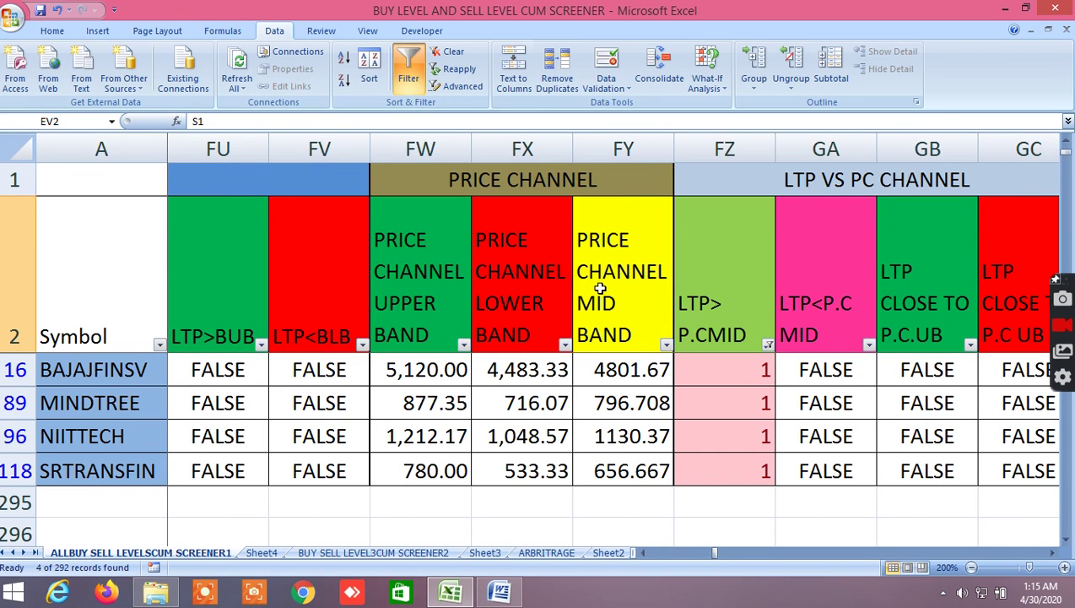
pyautogui.moveTo(1055, 554); pyautogui.dragTo(1055, 555)
pyautogui.click(1055, 555)
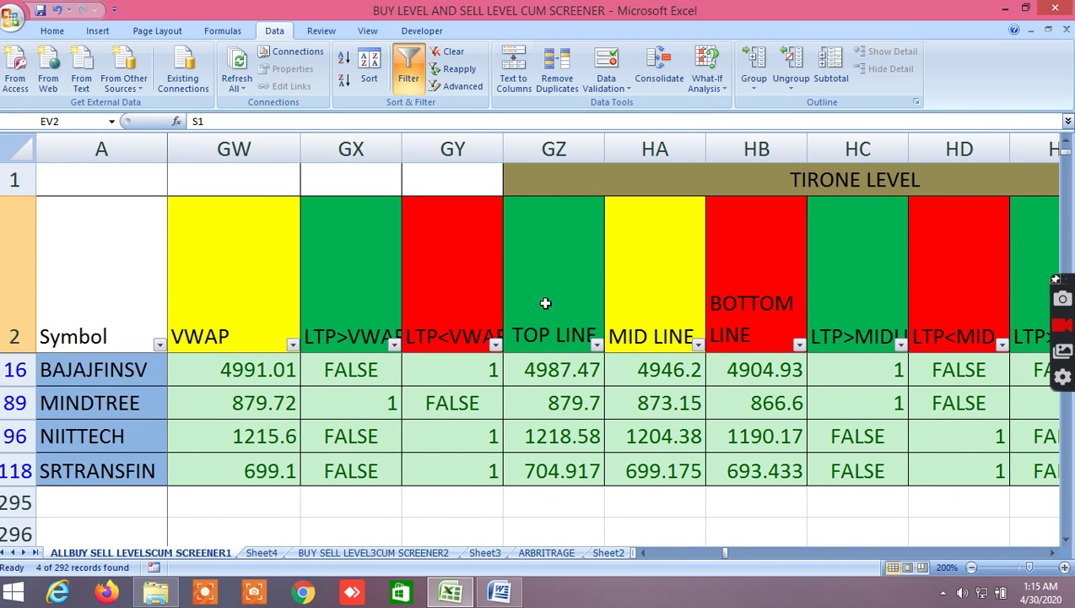
# Step: Examine the GANN ANGLES resistance values of the filtered stocks from 12.5 to 360 degrees
pyautogui.moveTo(1053, 554); pyautogui.dragTo(1053, 555)
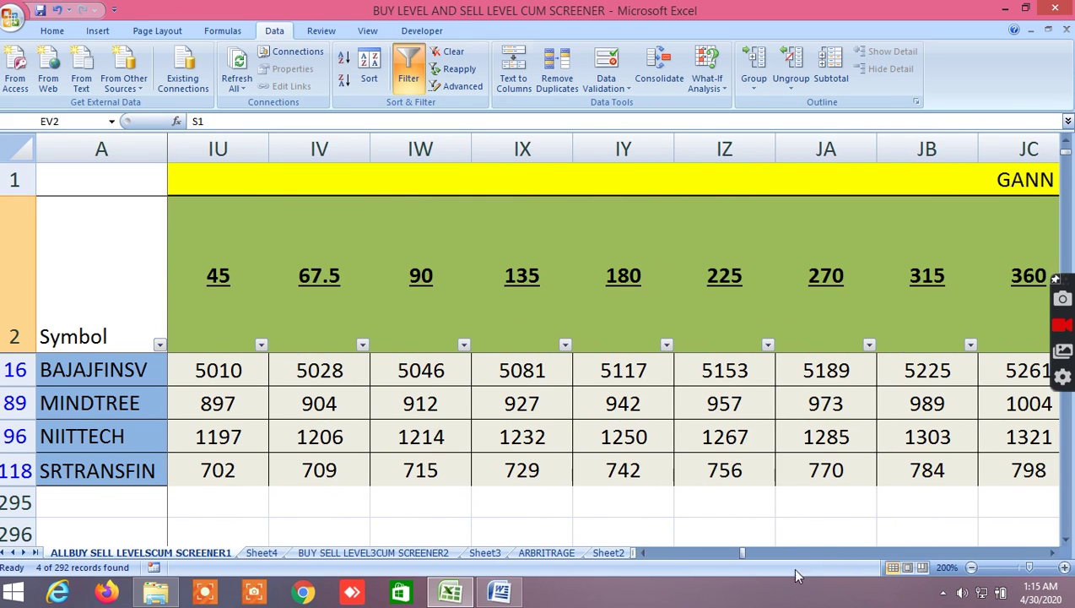
pyautogui.click(642, 553)
pyautogui.click(642, 553)
pyautogui.click(642, 553)
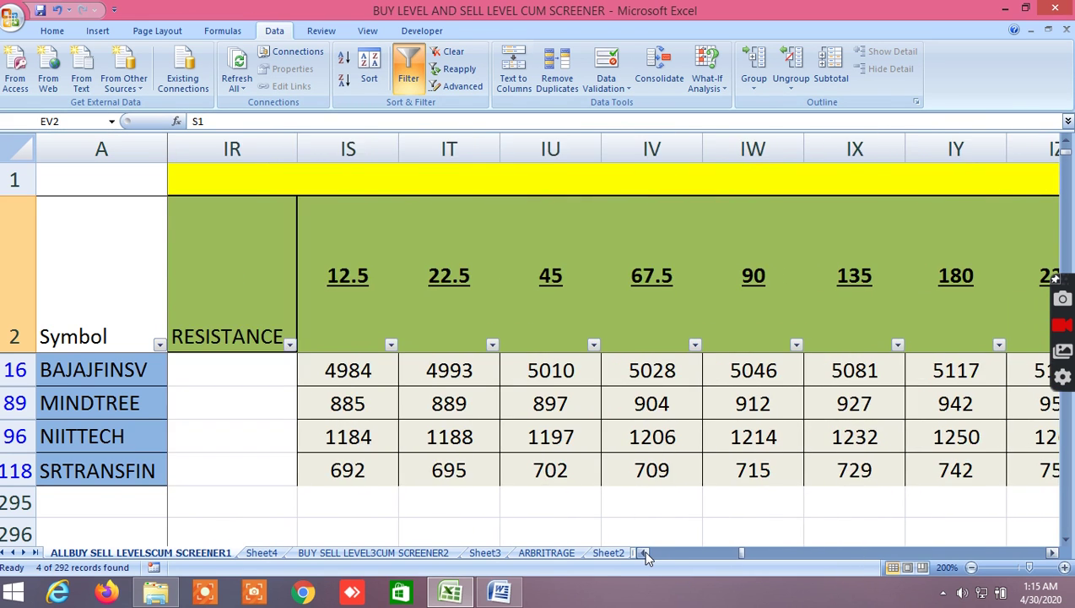
pyautogui.click(643, 553)
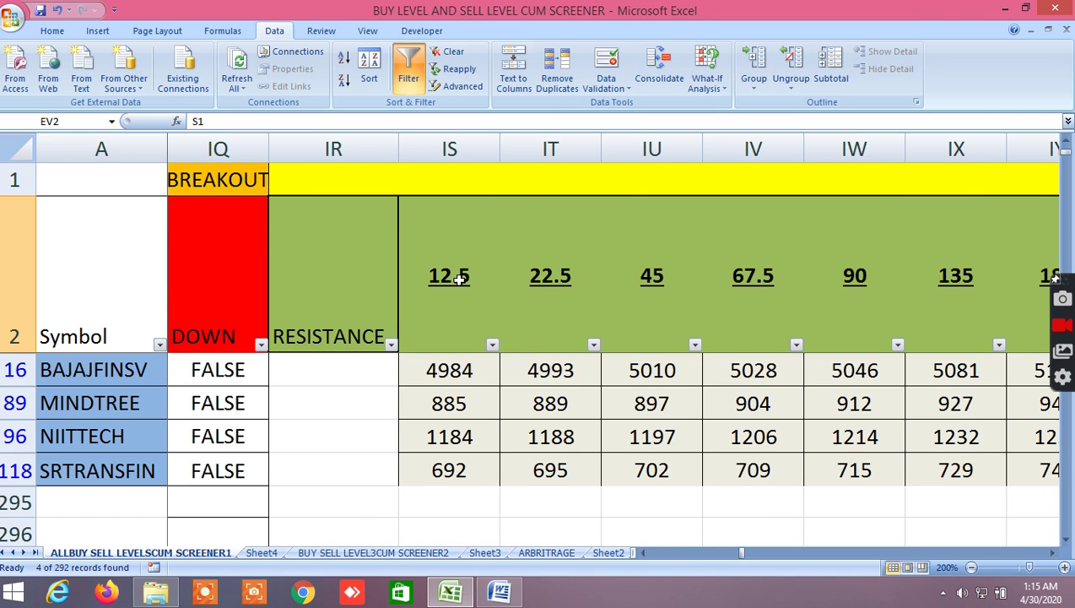
pyautogui.click(1055, 553)
pyautogui.click(1055, 553)
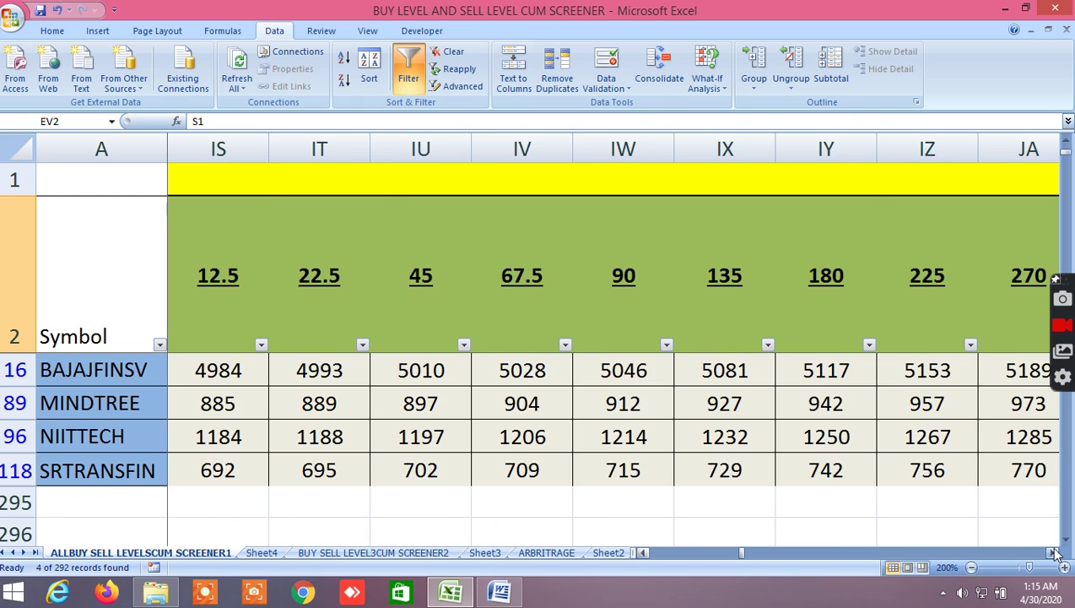
pyautogui.click(1055, 553)
pyautogui.click(1055, 553)
pyautogui.click(1055, 553)
pyautogui.click(1055, 553)
pyautogui.click(1055, 552)
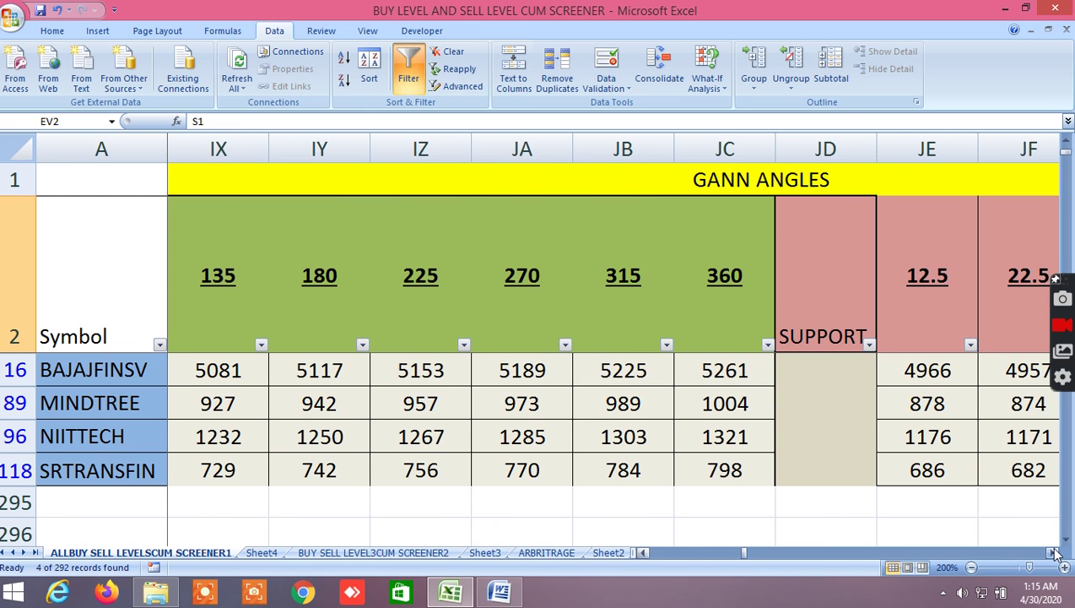
# Step: Examine the GANN ANGLES support values of the filtered stocks up to 360 degrees
pyautogui.click(1055, 552)
pyautogui.click(1055, 553)
pyautogui.click(1055, 553)
pyautogui.click(1055, 553)
pyautogui.click(1055, 553)
pyautogui.click(1055, 553)
pyautogui.click(1055, 553)
pyautogui.click(1055, 553)
pyautogui.click(1054, 553)
pyautogui.click(1055, 553)
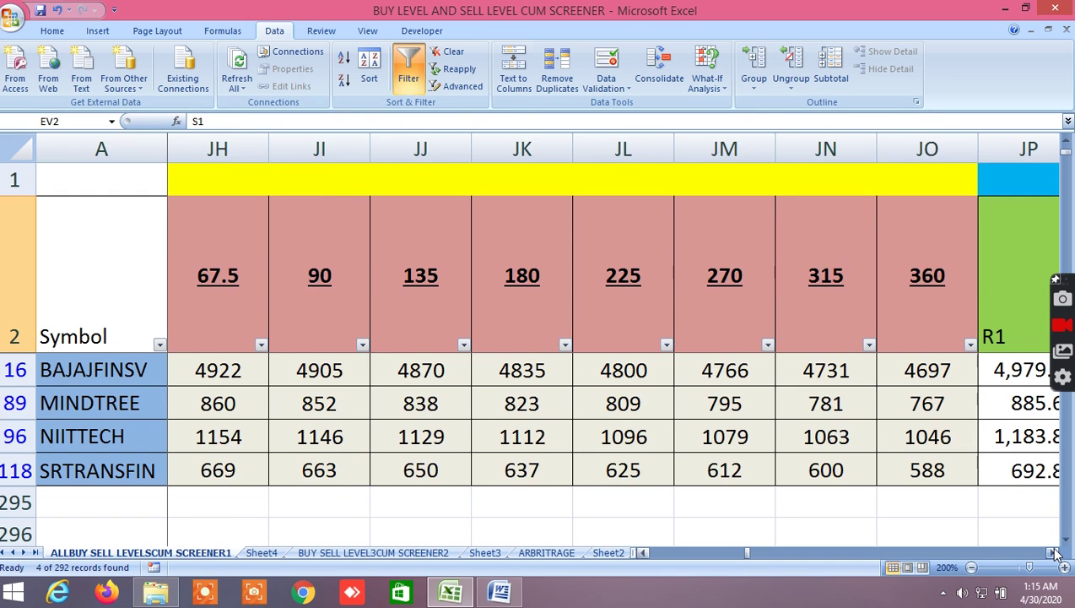
# Step: Examine resistance levels R1 to R9 in the GANN SQUARE OF 9 (GANN NUMBERS) section
pyautogui.click(1055, 552)
pyautogui.click(1055, 553)
pyautogui.click(1055, 553)
pyautogui.click(1055, 553)
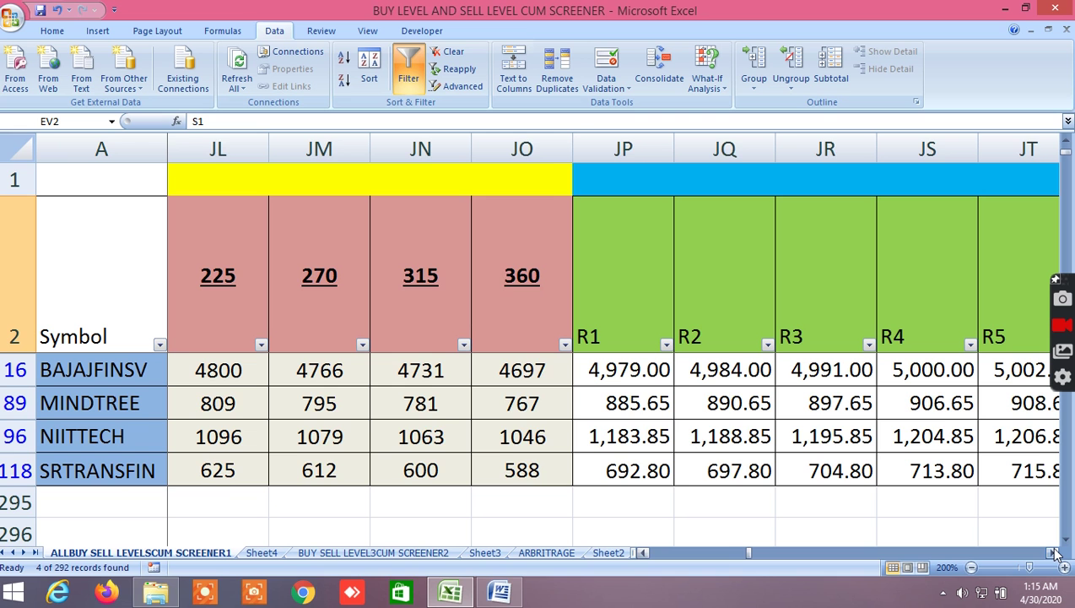
pyautogui.click(1055, 553)
pyautogui.click(1055, 553)
pyautogui.click(1055, 553)
pyautogui.click(1055, 553)
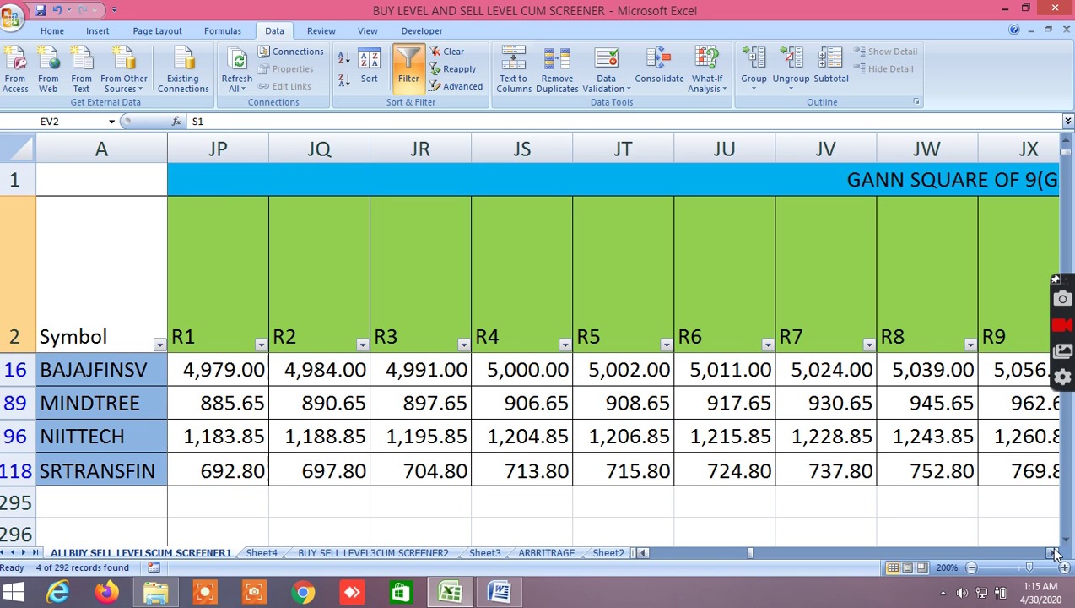
pyautogui.click(1055, 553)
pyautogui.click(1055, 553)
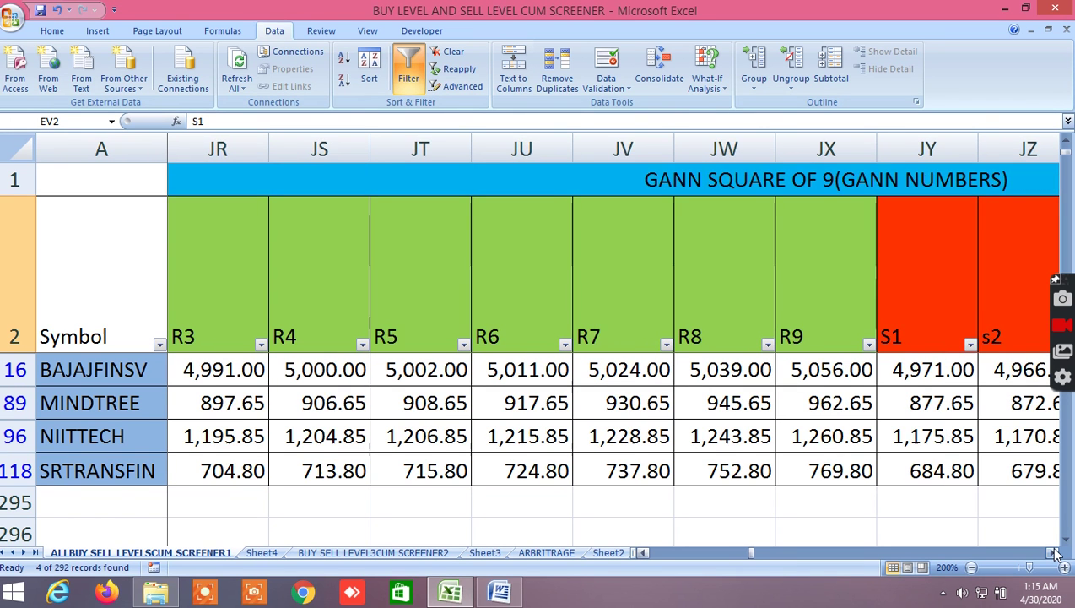
# Step: Examine the support levels from S1 onward in the GANN SQUARE OF 9 (GANN NUMBERS) section
pyautogui.click(1055, 553)
pyautogui.click(1055, 553)
pyautogui.click(1054, 553)
pyautogui.click(1055, 553)
pyautogui.click(1055, 553)
pyautogui.click(1055, 553)
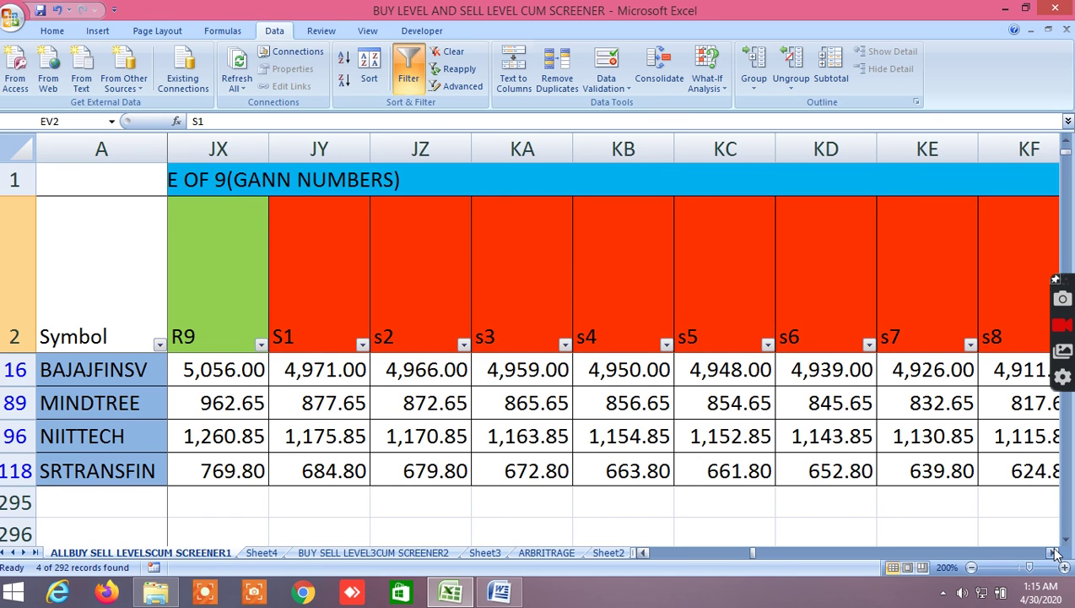
# Step: Continue past support s9 and examine the HR+3, HR+2, HR+1, highest resistance and lowest support columns
pyautogui.click(1055, 553)
pyautogui.click(1055, 552)
pyautogui.click(1055, 553)
pyautogui.click(1055, 553)
pyautogui.click(1055, 553)
pyautogui.click(1055, 553)
pyautogui.click(1055, 553)
pyautogui.click(1055, 553)
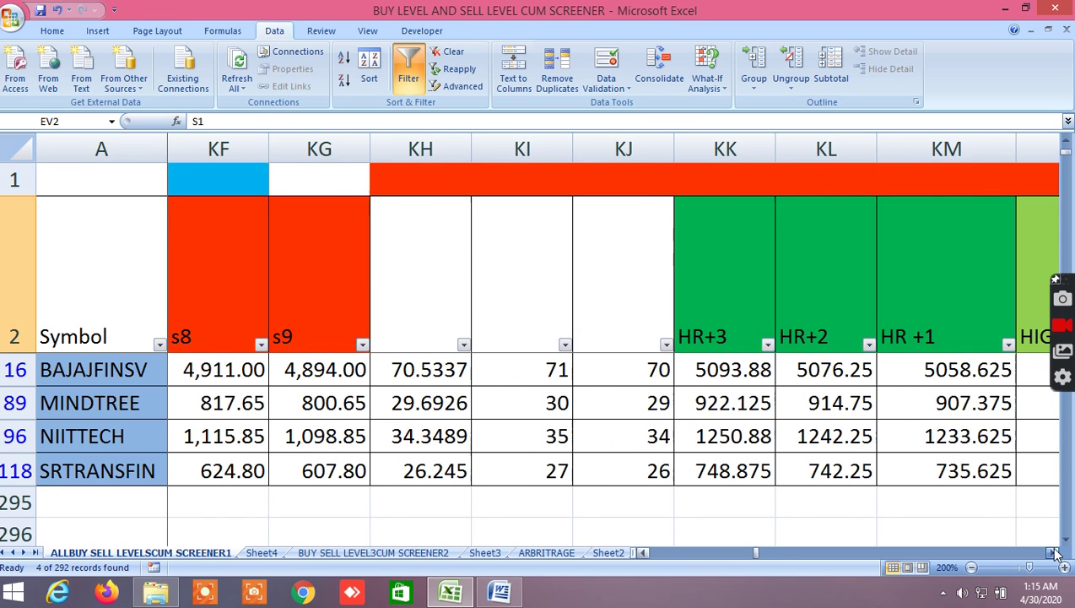
pyautogui.click(1055, 553)
pyautogui.click(1055, 552)
pyautogui.click(1055, 552)
pyautogui.click(1055, 552)
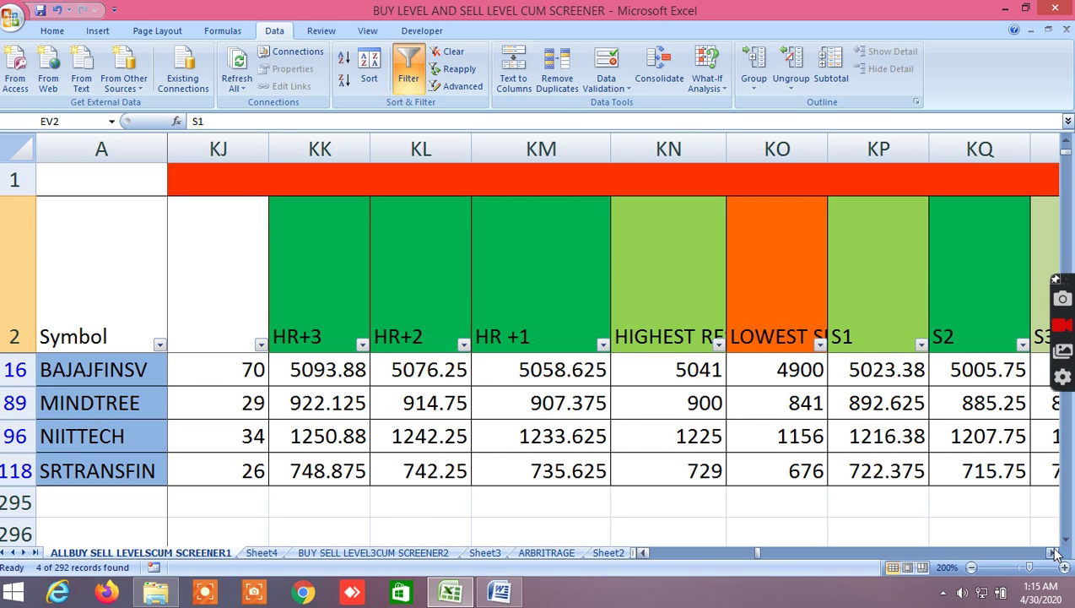
# Step: Examine the S1 to S9 columns of the MURREY'S MATHEMATICAL LEVEL CALCULATION section
pyautogui.click(1055, 553)
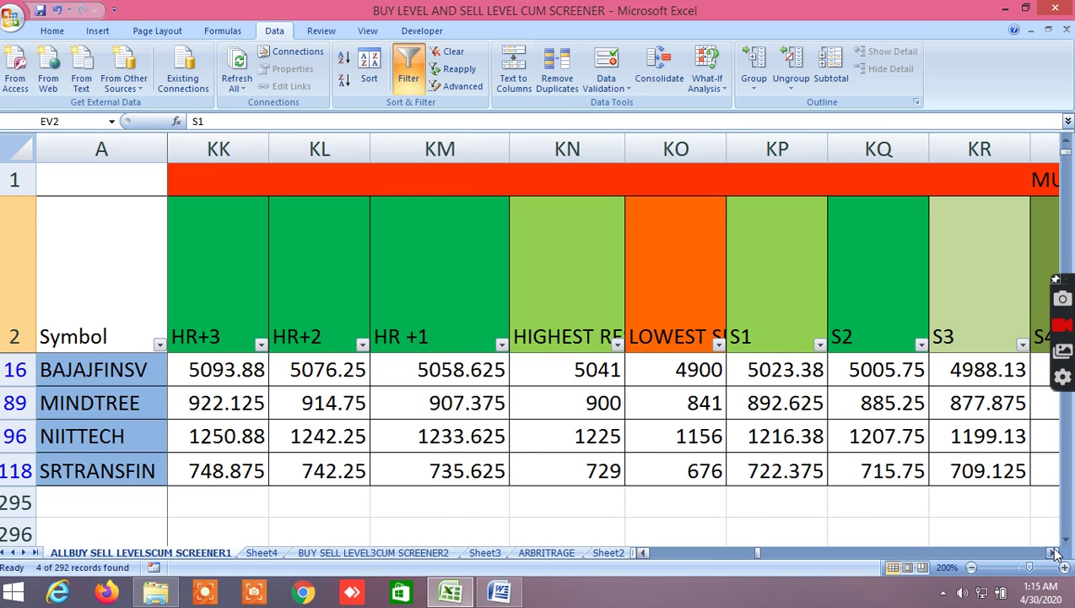
pyautogui.click(1055, 552)
pyautogui.click(1055, 553)
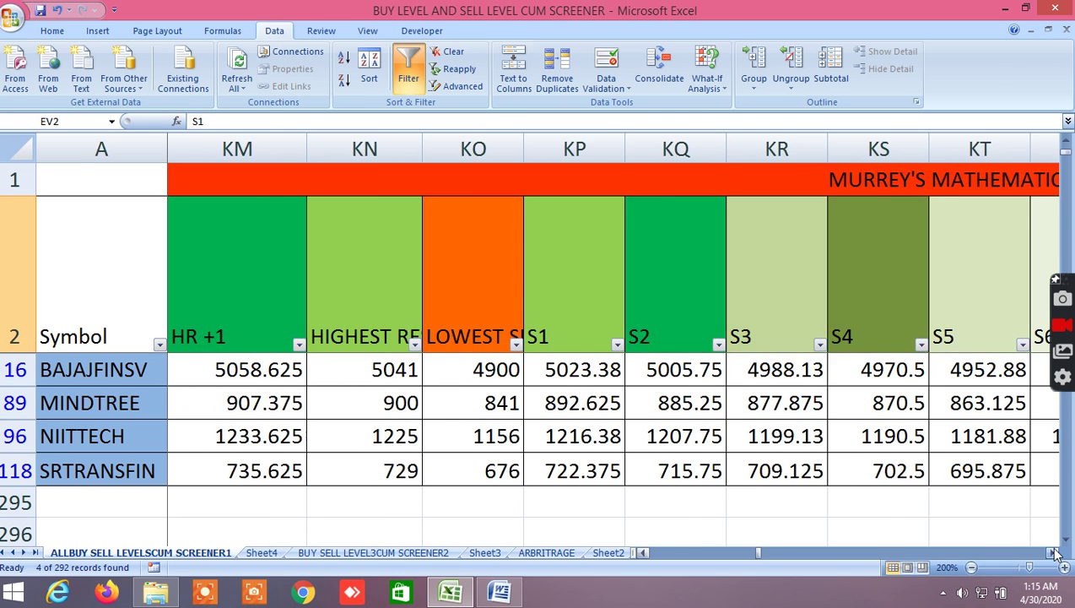
pyautogui.click(1055, 553)
pyautogui.click(1055, 553)
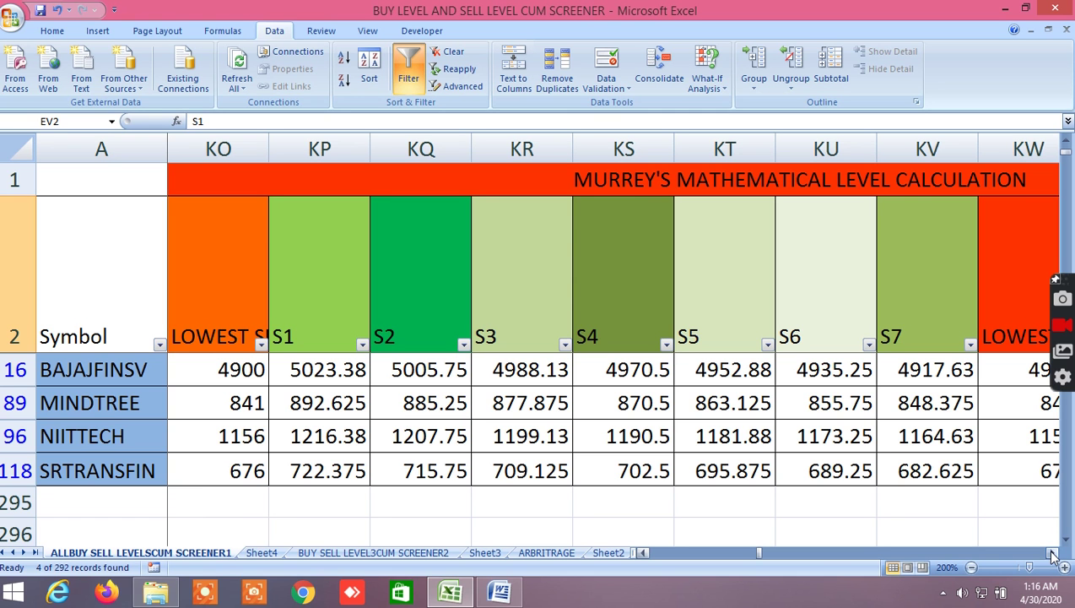
pyautogui.click(1053, 554)
pyautogui.click(1054, 555)
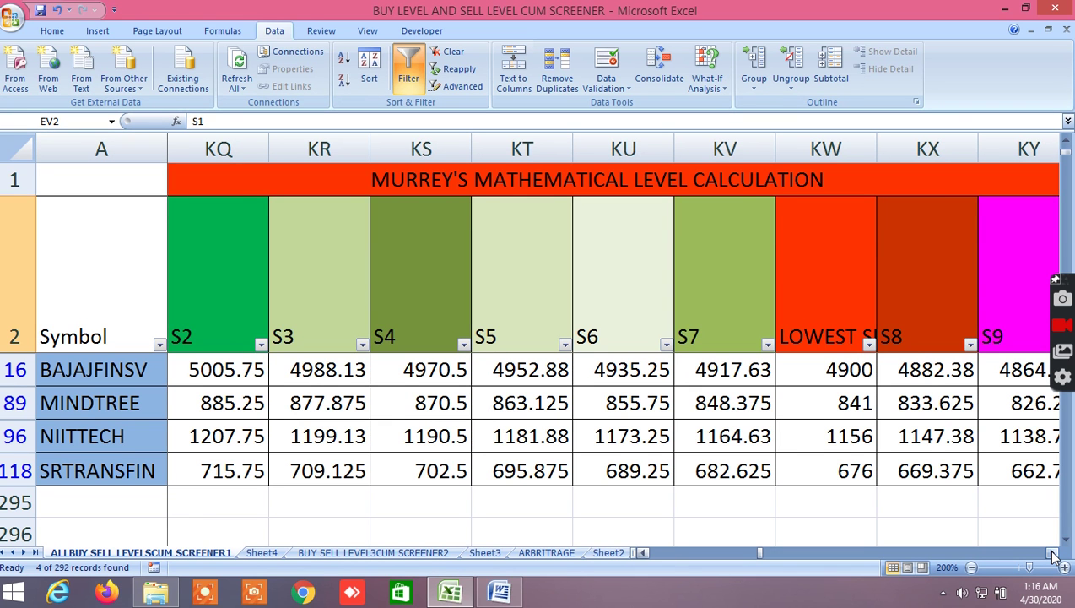
# Step: Go to the section on LTP position with respect to the Gann square and examine its R1-R2 to R8-R9 ranges
pyautogui.click(1054, 555)
pyautogui.click(1053, 555)
pyautogui.click(1054, 555)
pyautogui.click(1054, 554)
pyautogui.click(1053, 555)
pyautogui.click(1053, 554)
pyautogui.click(1053, 555)
pyautogui.click(1053, 555)
pyautogui.click(1053, 555)
pyautogui.click(1053, 554)
pyautogui.click(1054, 554)
pyautogui.click(1053, 554)
pyautogui.click(1054, 555)
pyautogui.click(1053, 554)
pyautogui.click(1053, 554)
pyautogui.click(1053, 554)
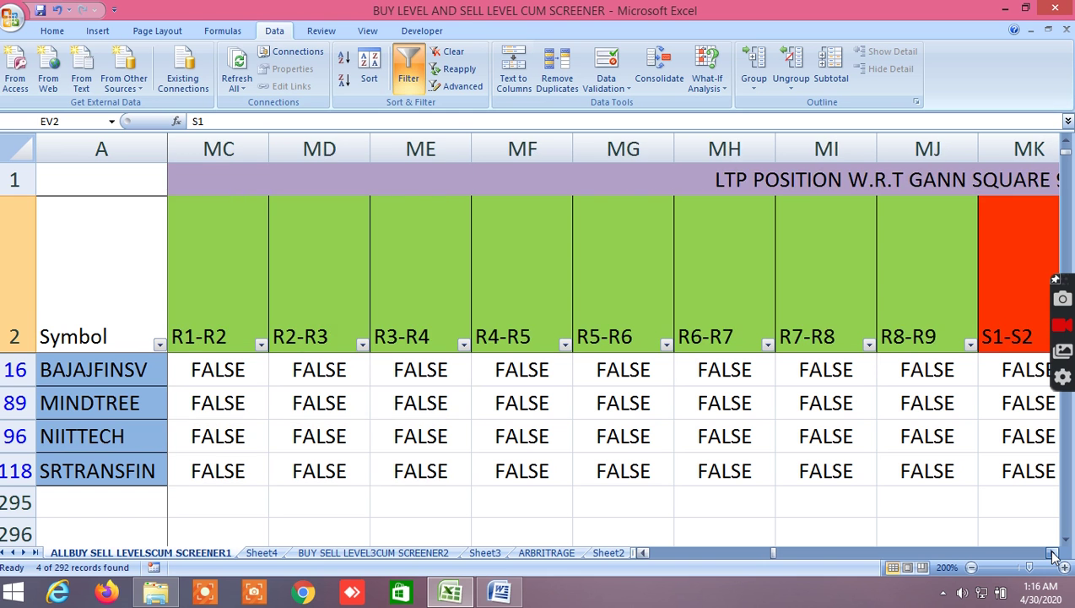
# Step: Go past the support ranges to S22-S23 and examine the Gann degree and time to reverse columns
pyautogui.click(1053, 555)
pyautogui.click(1053, 554)
pyautogui.click(1054, 554)
pyautogui.click(1053, 554)
pyautogui.click(1053, 554)
pyautogui.moveTo(1053, 555); pyautogui.dragTo(1054, 554)
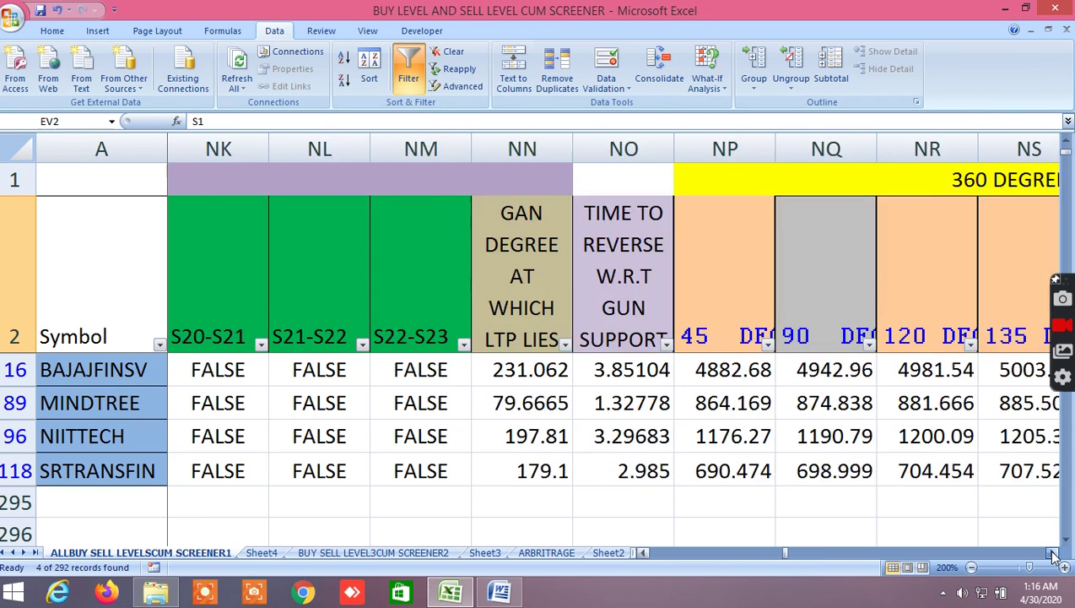
# Step: Examine the degree columns of the 360 DEGREE PRICE ANALYSIS UPSIDE FIRST CYCLE section
pyautogui.click(1053, 554)
pyautogui.click(1053, 555)
pyautogui.click(1053, 554)
pyautogui.click(1053, 554)
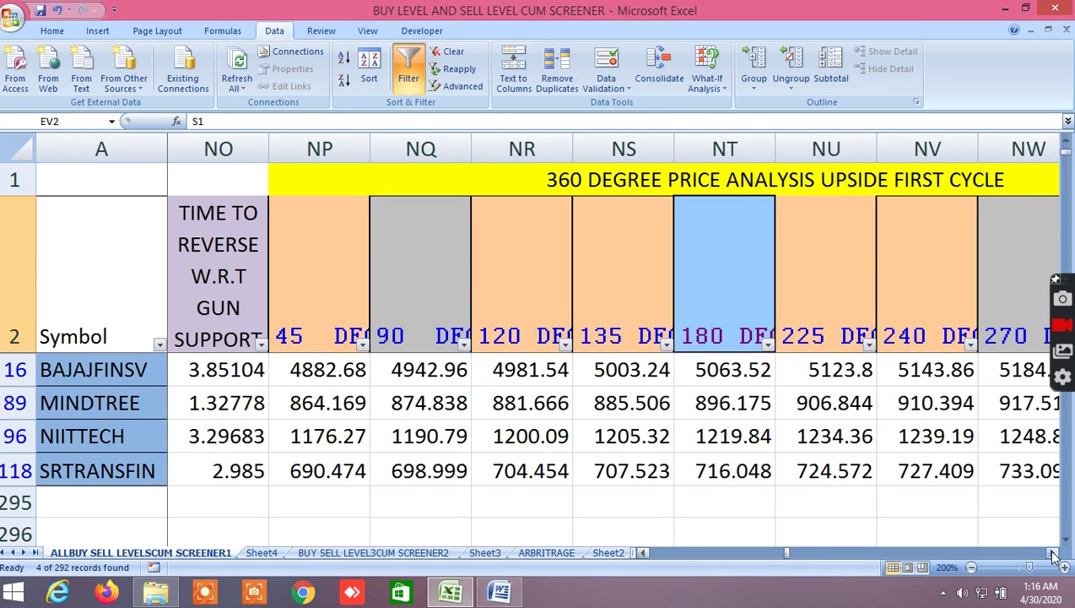
pyautogui.click(1053, 554)
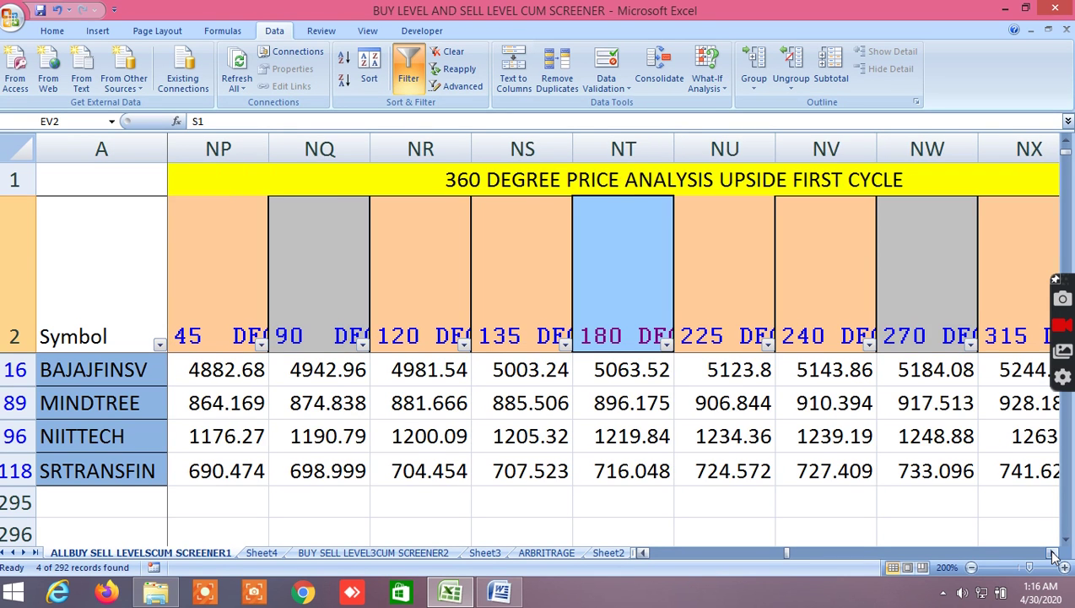
pyautogui.click(1054, 554)
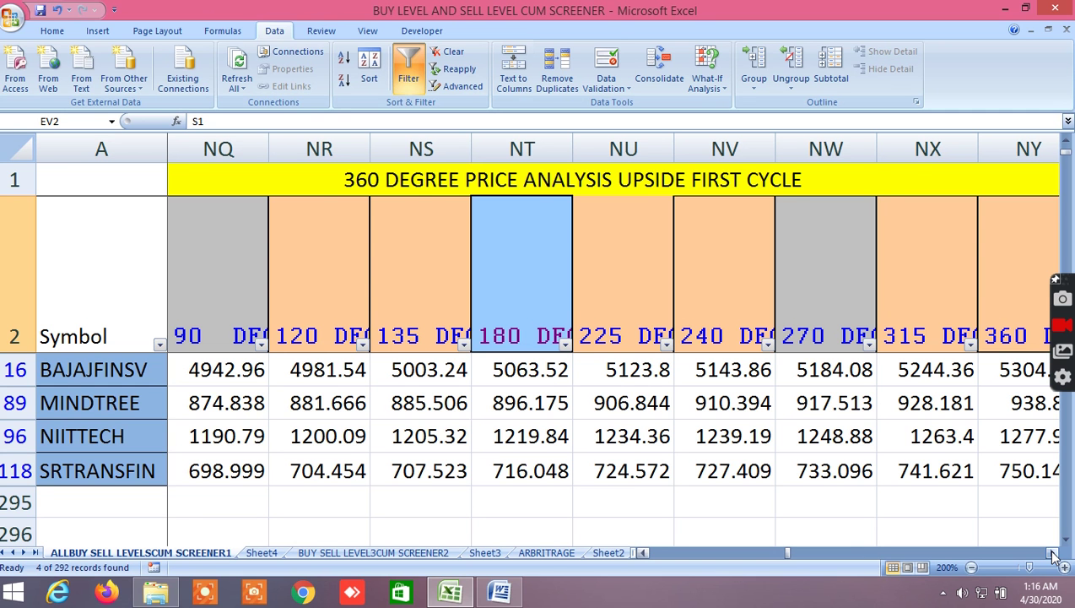
# Step: Examine the degree columns of the 360 DEGREE PRICE ANALYSIS downside first cycle through to the end-of-first-cycle column
pyautogui.click(1053, 555)
pyautogui.click(1053, 554)
pyautogui.click(1053, 554)
pyautogui.click(1053, 555)
pyautogui.click(1054, 554)
pyautogui.click(1054, 554)
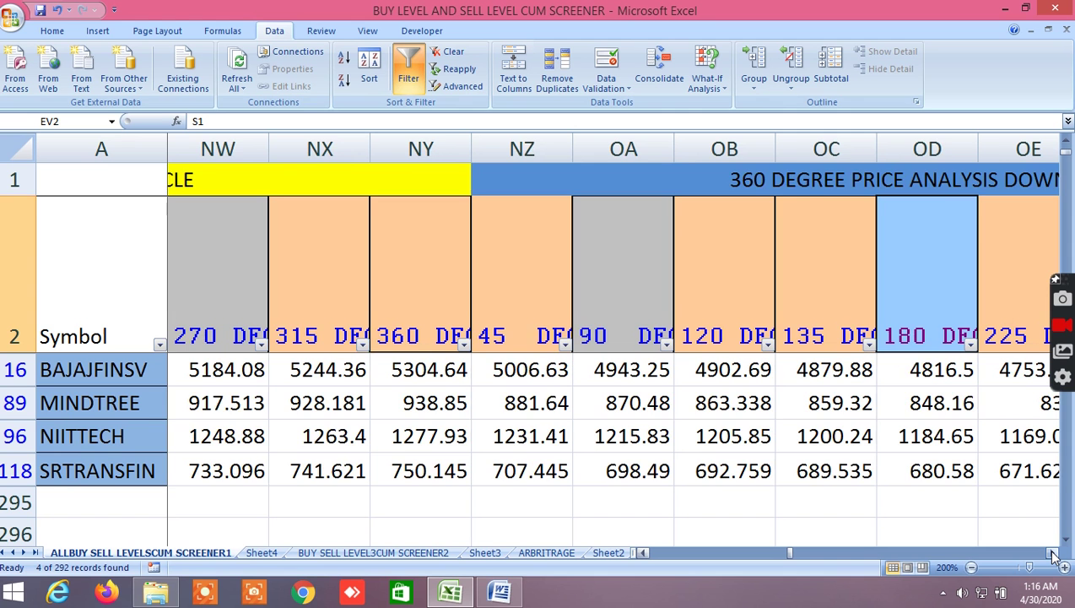
pyautogui.click(1053, 554)
pyautogui.click(1053, 554)
pyautogui.click(1054, 554)
pyautogui.click(1054, 555)
pyautogui.click(1053, 555)
pyautogui.click(1053, 554)
pyautogui.click(1053, 554)
pyautogui.click(1053, 554)
pyautogui.click(1054, 554)
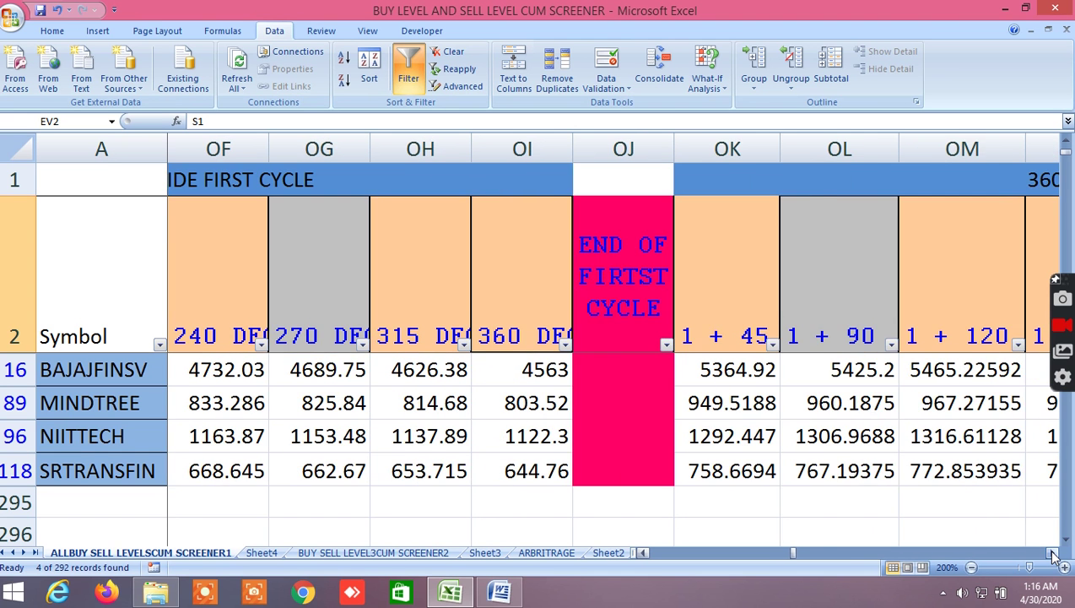
# Step: Examine the 1 + 45 to 1 + 360 columns of the 360 DEGREE PRICE ANALYSIS UPSIDE SECOND CYCLE section
pyautogui.click(1053, 554)
pyautogui.click(1053, 554)
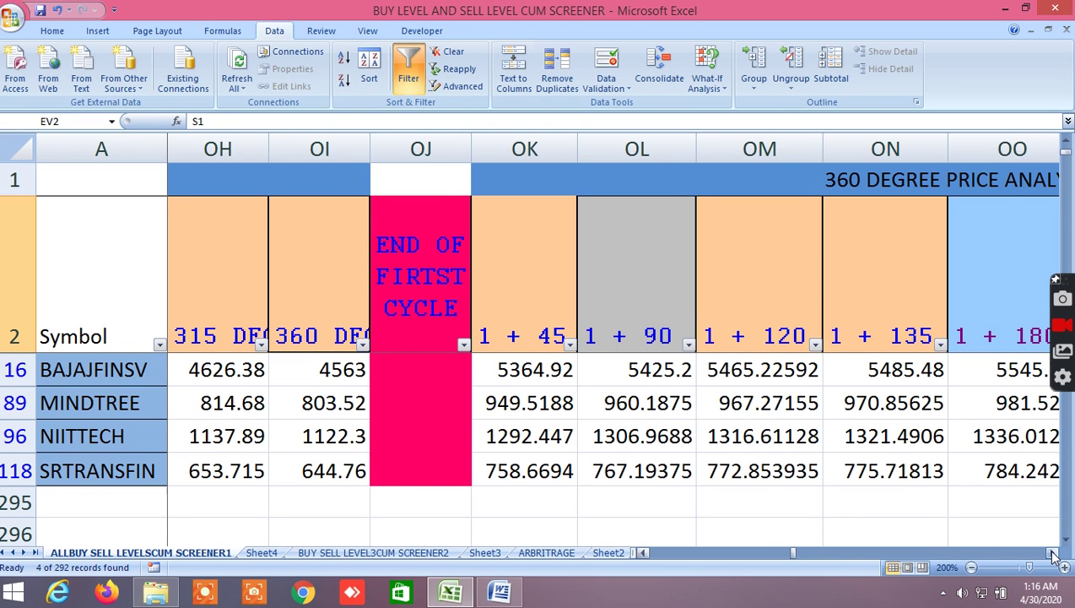
pyautogui.click(1053, 555)
pyautogui.click(1054, 555)
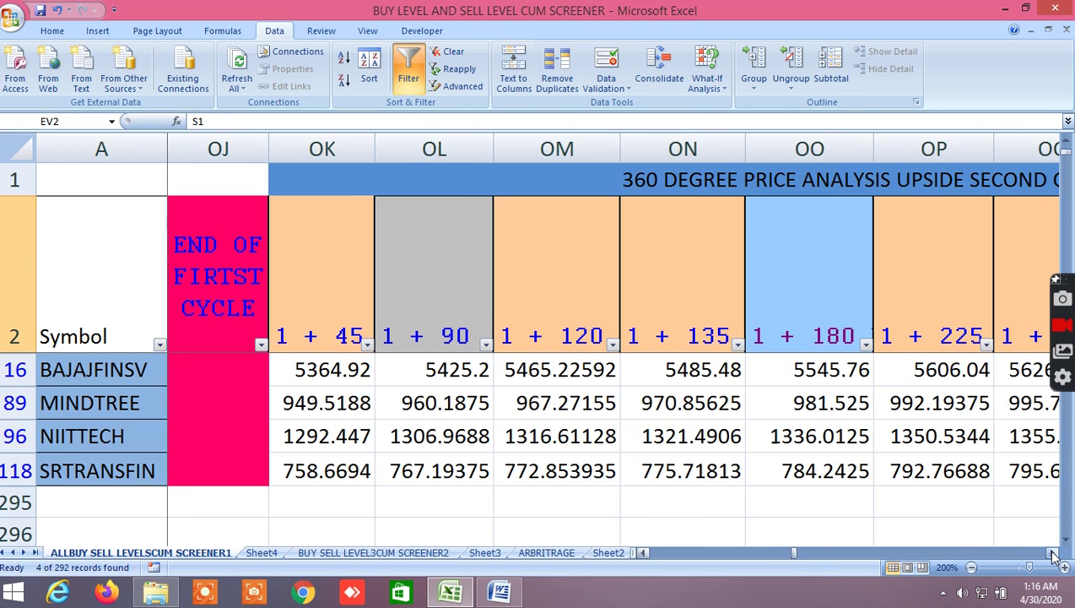
pyautogui.click(1054, 554)
pyautogui.click(1054, 554)
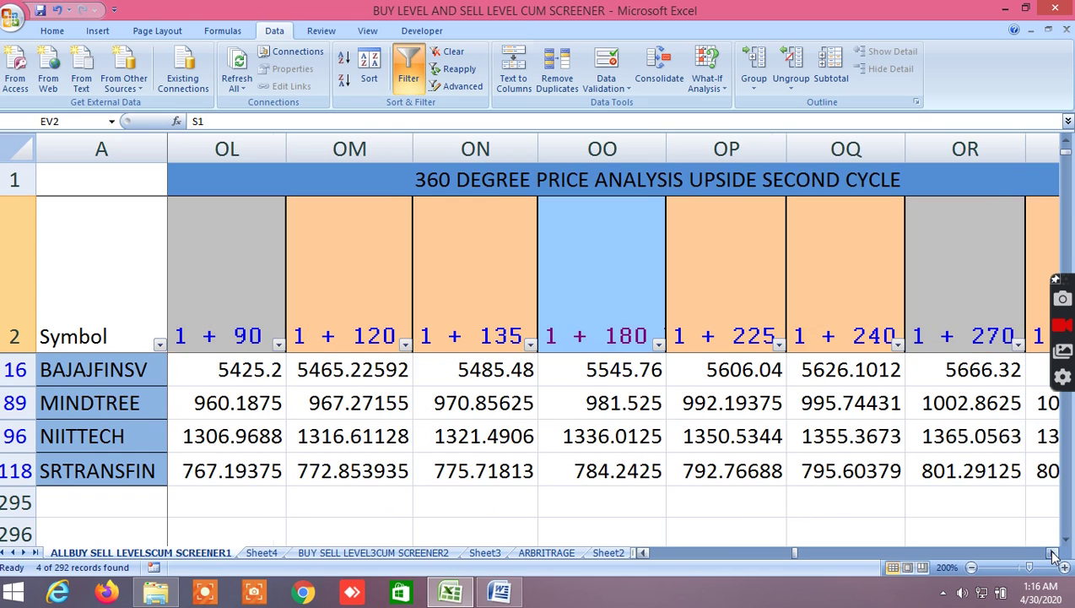
pyautogui.click(1054, 554)
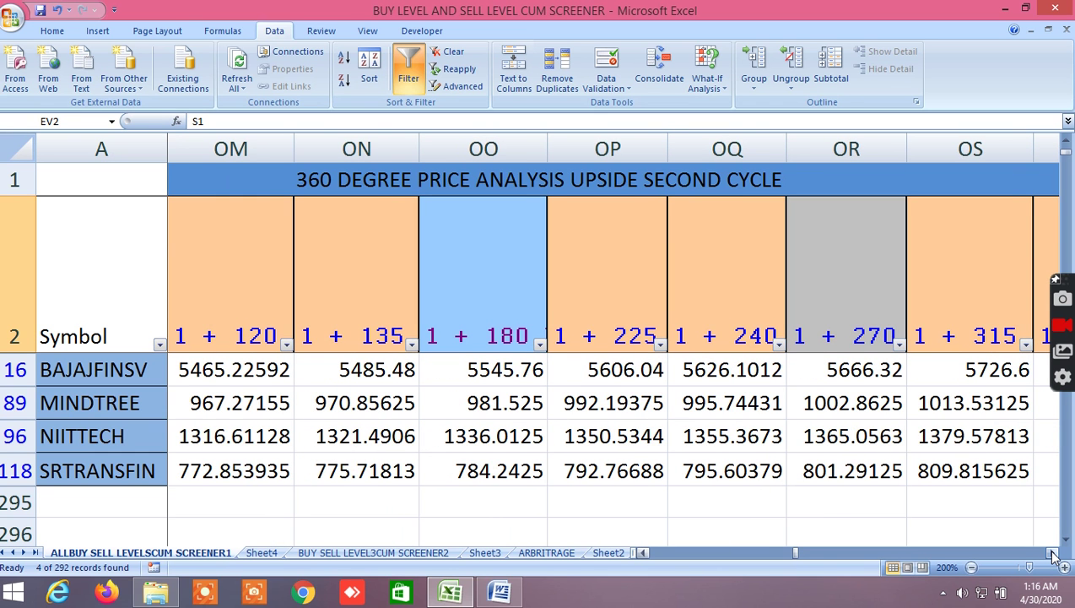
pyautogui.click(1053, 555)
pyautogui.click(1054, 554)
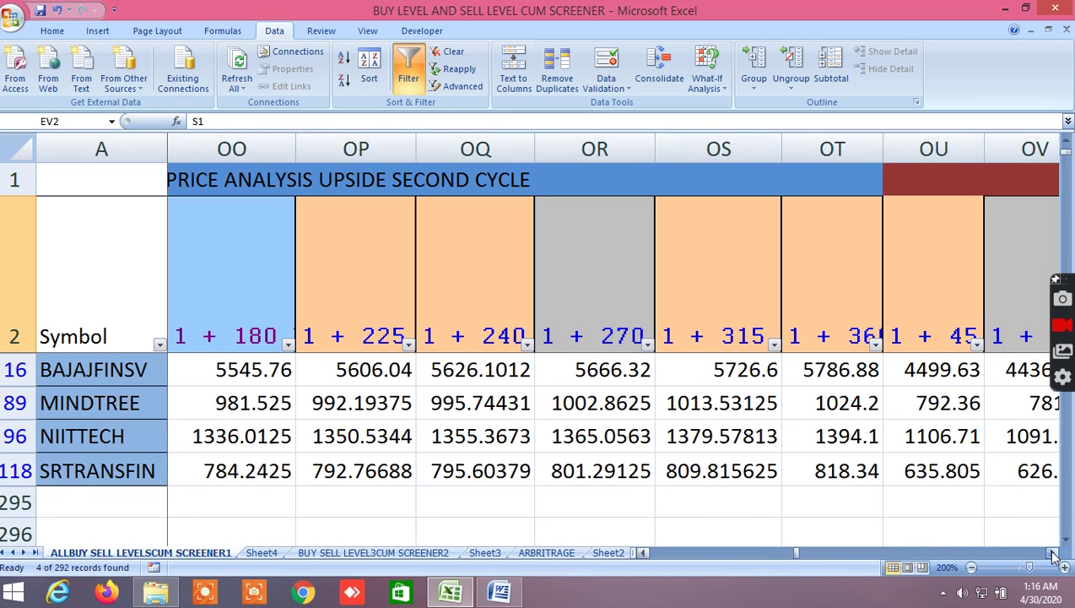
# Step: Go past the remaining second-cycle columns and examine the 360 DEGREE PRICE ANALYSIS UPSIDE THIRD CYCLE section
pyautogui.click(1053, 555)
pyautogui.click(1054, 555)
pyautogui.click(1053, 554)
pyautogui.click(1053, 555)
pyautogui.click(1054, 554)
pyautogui.click(1053, 555)
pyautogui.click(1053, 554)
pyautogui.click(1053, 554)
pyautogui.click(1054, 554)
pyautogui.click(1053, 555)
pyautogui.click(1054, 555)
pyautogui.click(1053, 555)
pyautogui.click(1053, 555)
pyautogui.click(1053, 554)
pyautogui.click(1053, 554)
pyautogui.click(1054, 555)
pyautogui.click(1054, 555)
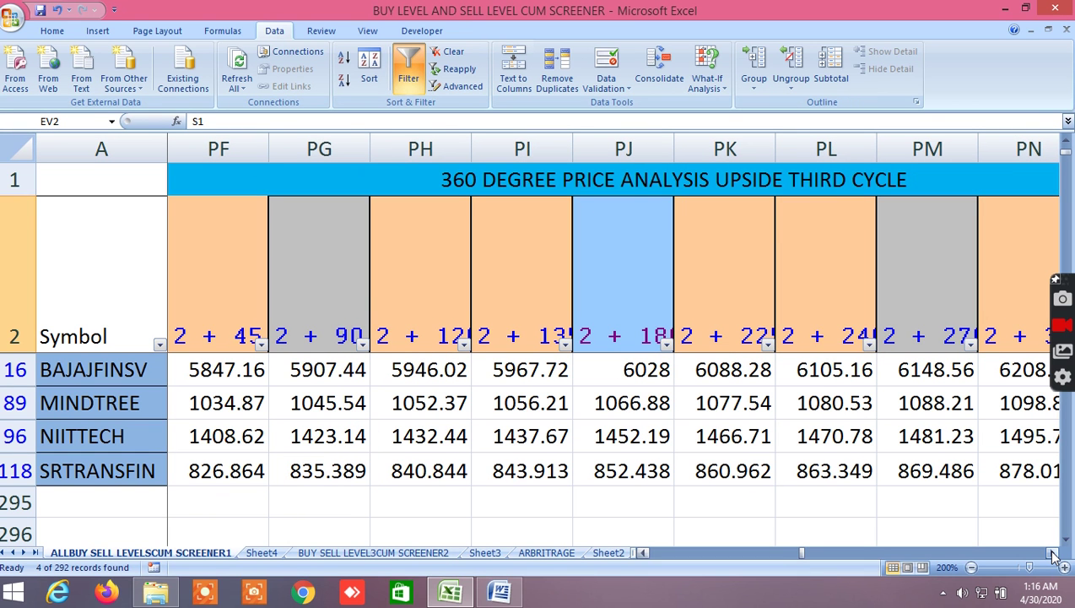
pyautogui.click(1053, 554)
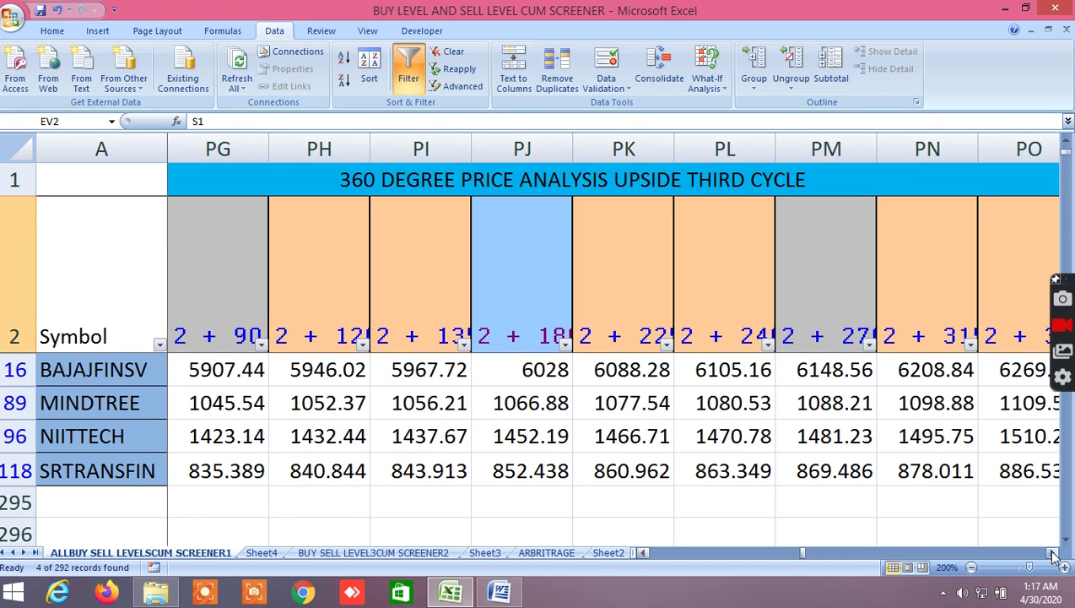
pyautogui.click(1053, 554)
pyautogui.click(1053, 554)
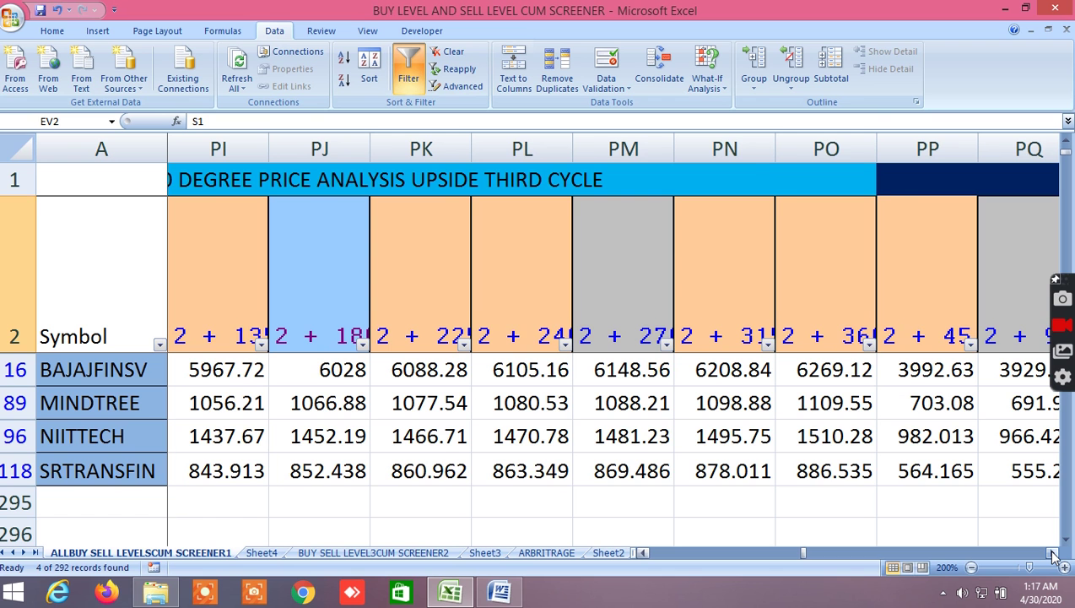
# Step: Examine the 360 DEGREE PRICE ANALYSIS DOWNSIDE THIRD CYCLE section
pyautogui.click(1053, 555)
pyautogui.click(1053, 554)
pyautogui.click(1053, 555)
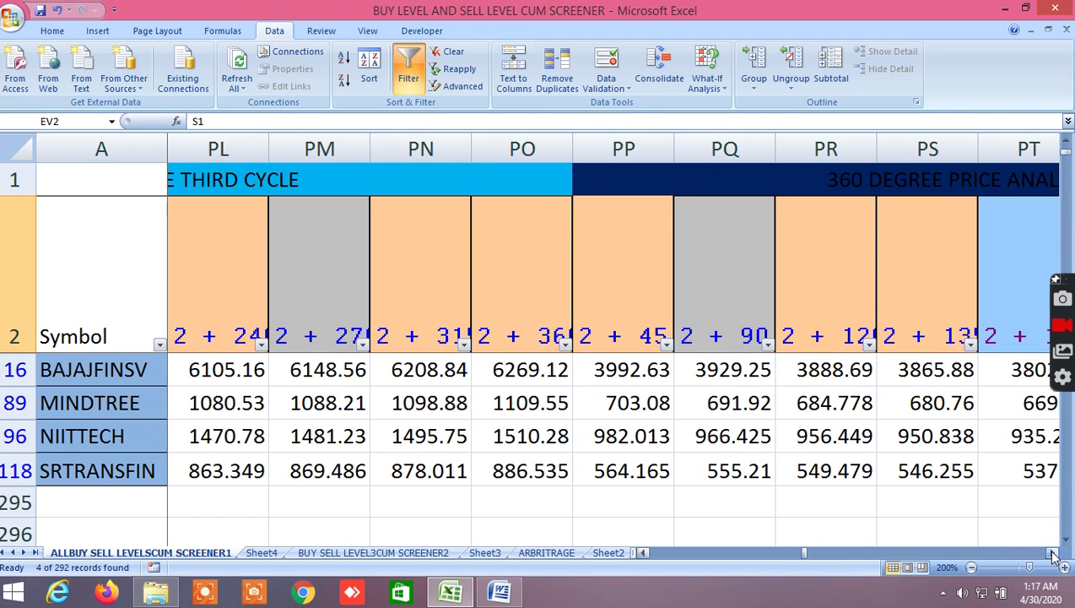
pyautogui.click(1053, 555)
pyautogui.click(1053, 555)
pyautogui.click(1053, 554)
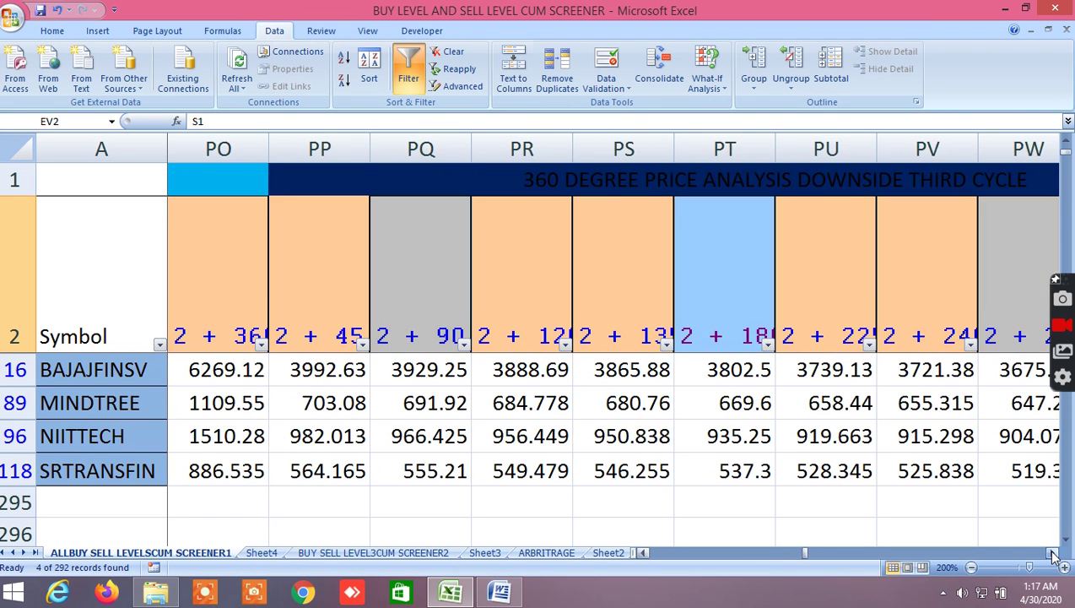
# Step: Go past the 360-degree analysis with difference columns and examine the PROBABILITY W.R.T GANN 360 factors and up/down signals
pyautogui.click(1054, 554)
pyautogui.click(1054, 555)
pyautogui.click(1053, 554)
pyautogui.click(1053, 554)
pyautogui.click(1054, 555)
pyautogui.moveTo(1054, 554); pyautogui.dragTo(1053, 554)
pyautogui.click(1053, 555)
pyautogui.click(1053, 554)
pyautogui.click(1053, 554)
pyautogui.click(1053, 553)
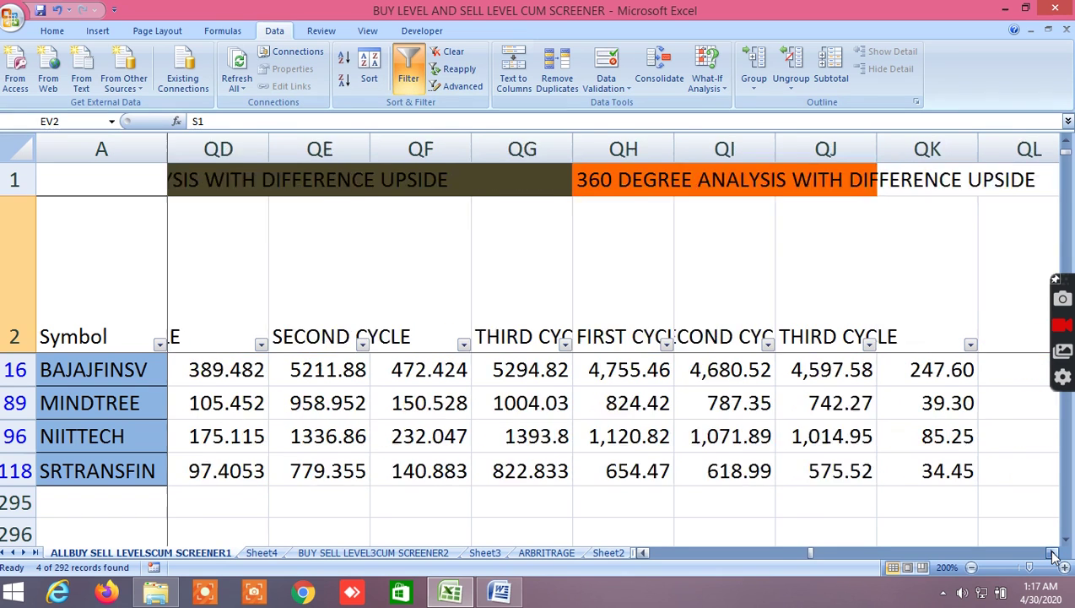
pyautogui.moveTo(1052, 553); pyautogui.dragTo(1052, 554)
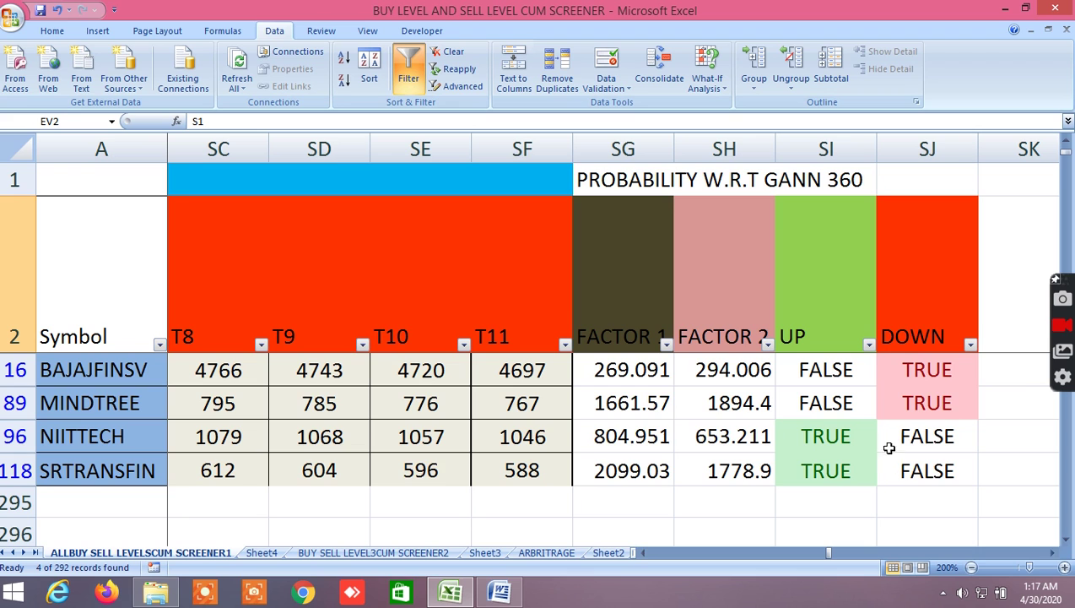
# Step: Return to the first columns, remove the filter from the screener, and go to the BANKNIFTY and NIFTY rows
pyautogui.moveTo(829, 552); pyautogui.dragTo(644, 543)
pyautogui.click(408, 74)
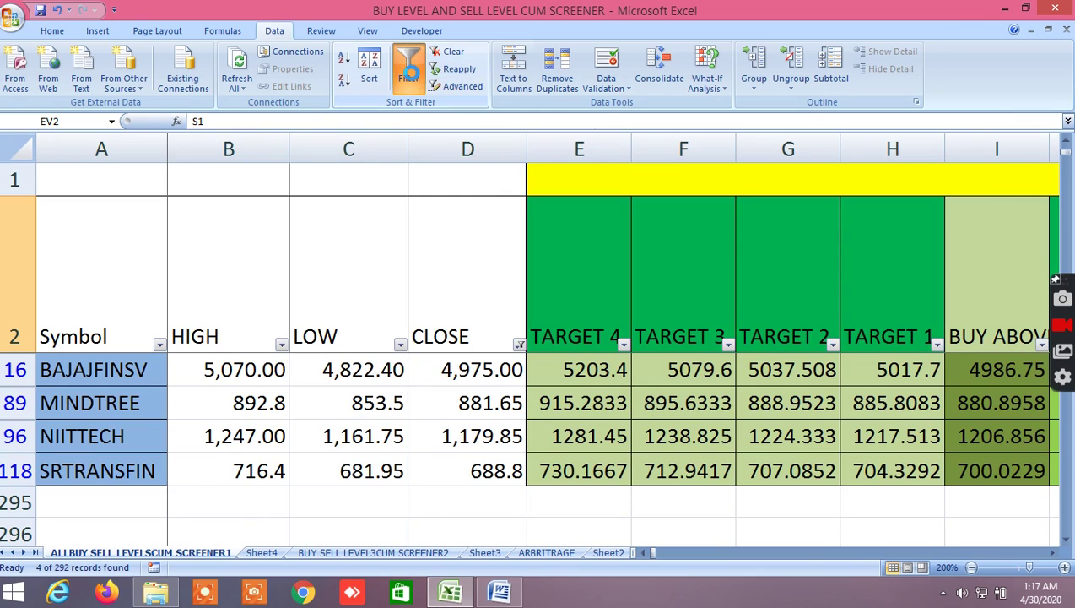
pyautogui.scroll(-10, 685, 456)
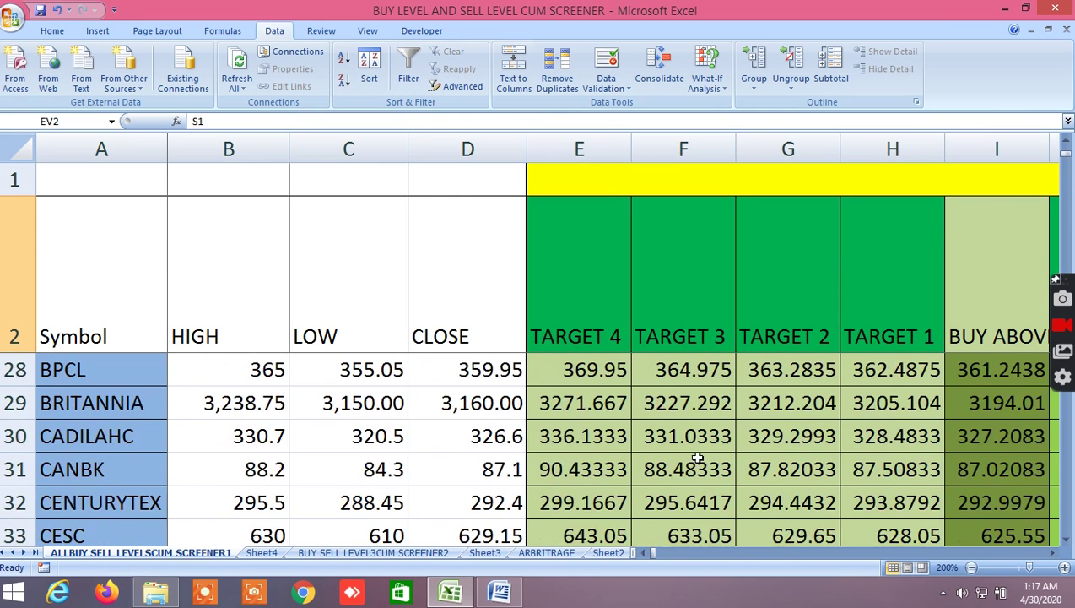
pyautogui.scroll(-8, 727, 456)
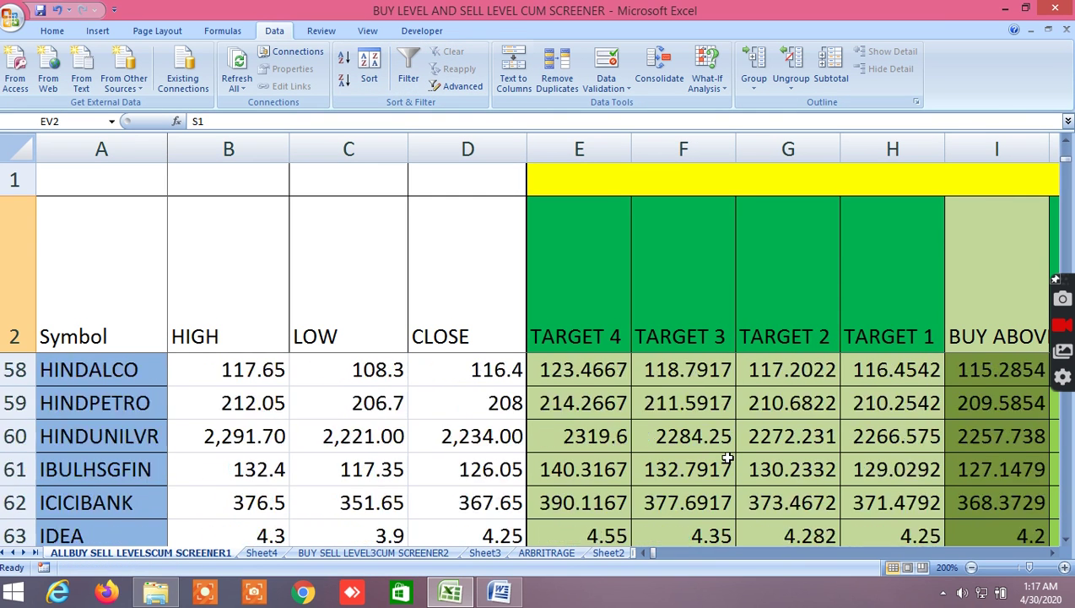
pyautogui.scroll(-1, 727, 457)
pyautogui.scroll(-7, 729, 459)
pyautogui.scroll(-8, 730, 458)
pyautogui.scroll(-8, 730, 458)
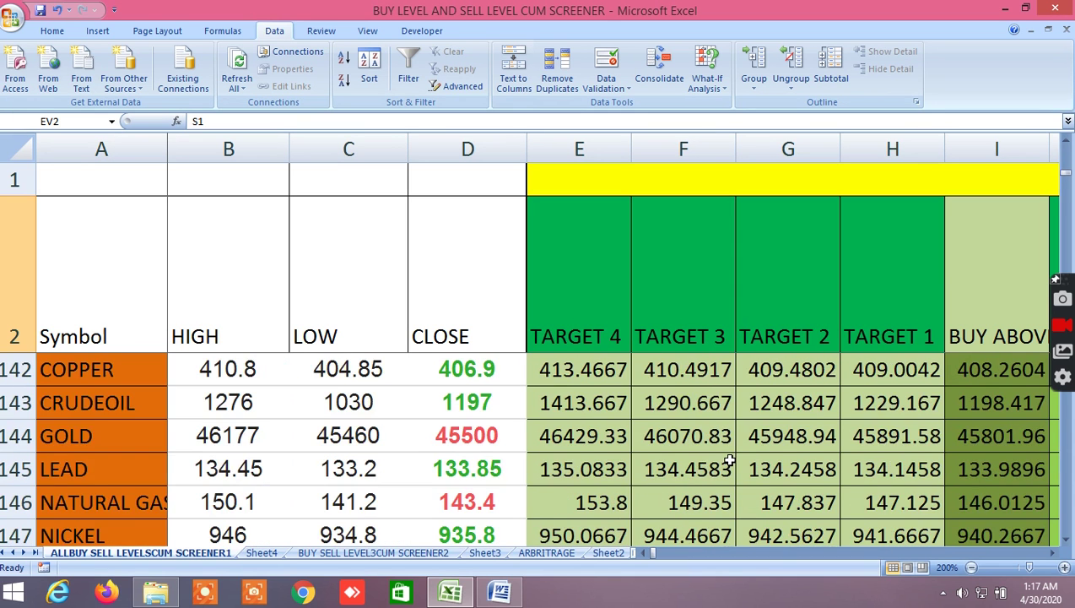
pyautogui.scroll(-3, 729, 458)
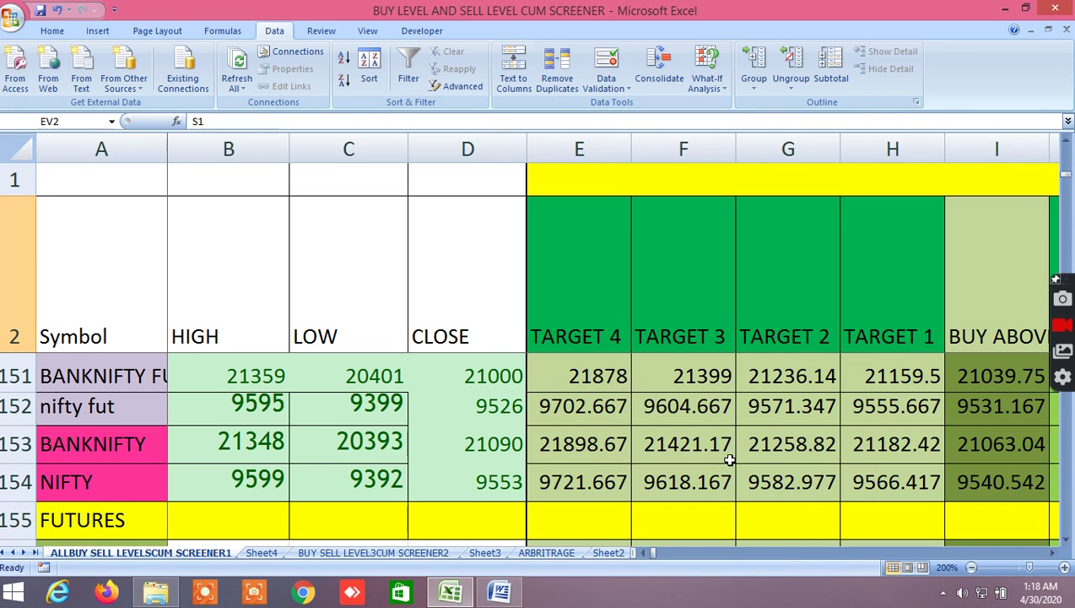
# Step: Examine the buy level targets and the LTP-above-buy-level conditions for the BANKNIFTY and NIFTY rows
pyautogui.click(1054, 554)
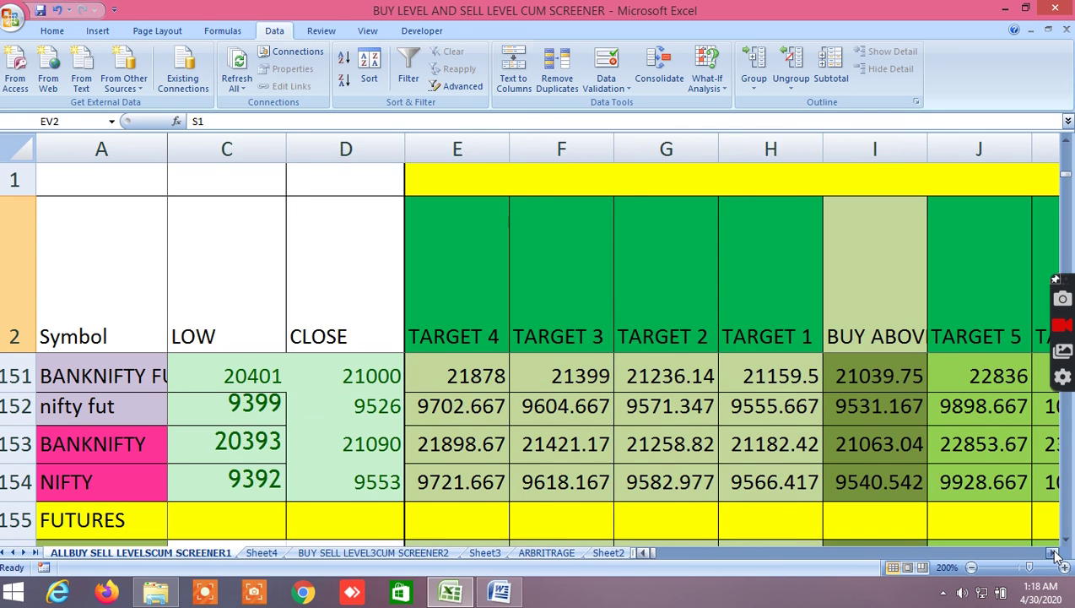
pyautogui.click(1054, 554)
pyautogui.click(1054, 554)
pyautogui.click(1054, 554)
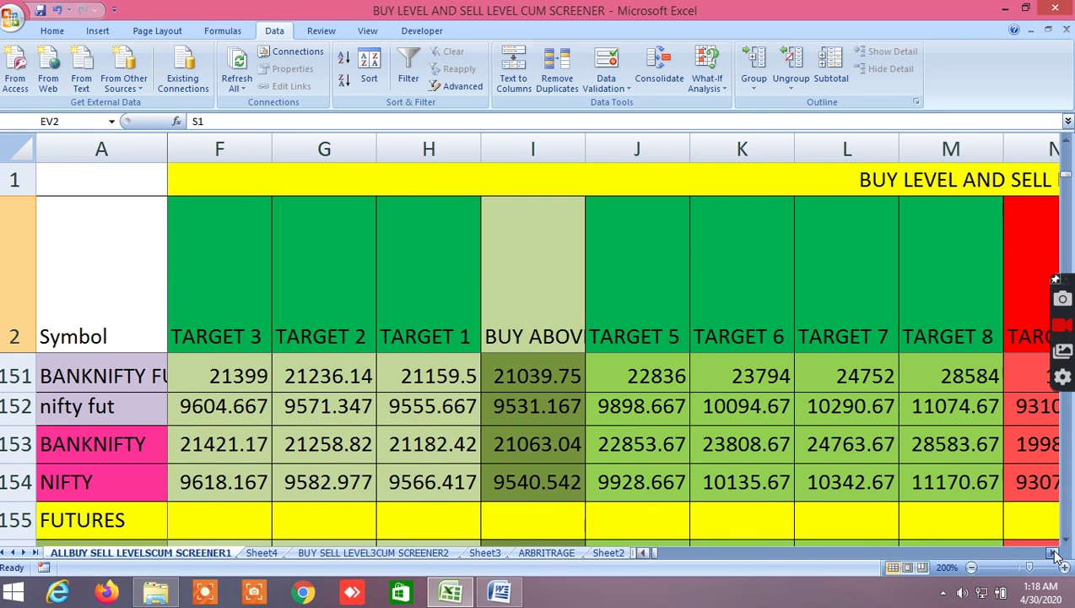
pyautogui.click(1054, 554)
pyautogui.click(1054, 553)
pyautogui.click(1054, 553)
pyautogui.click(1054, 553)
pyautogui.click(1054, 554)
pyautogui.click(1054, 554)
pyautogui.click(1054, 554)
pyautogui.click(1054, 554)
pyautogui.click(1054, 554)
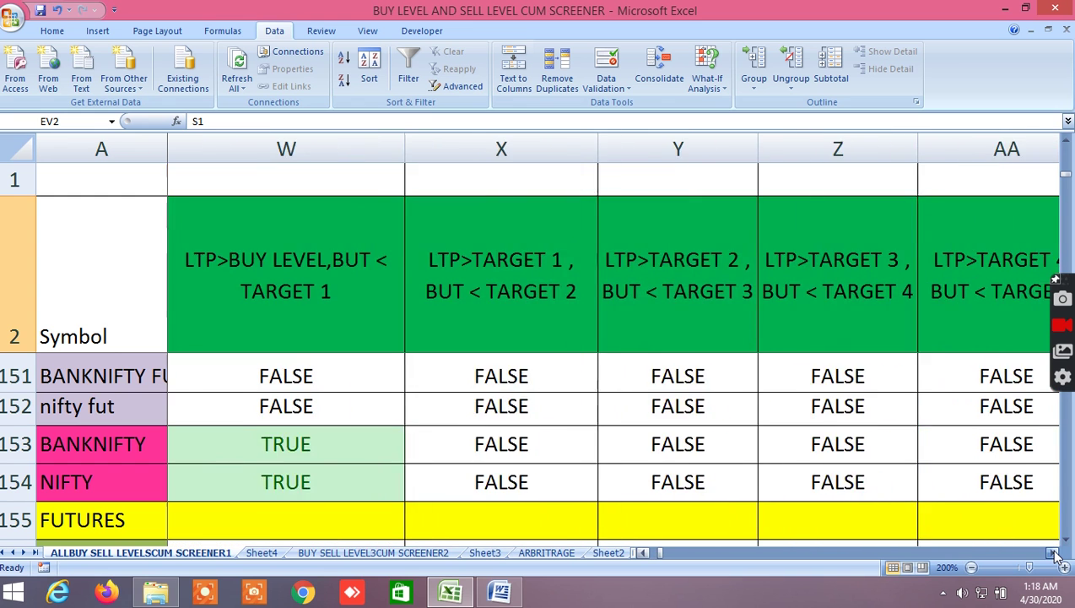
# Step: Examine the LTP-below-target conditions and the sell side of the second buy and sell levels section for the index rows
pyautogui.click(1054, 553)
pyautogui.click(1054, 554)
pyautogui.click(1054, 554)
pyautogui.click(1054, 554)
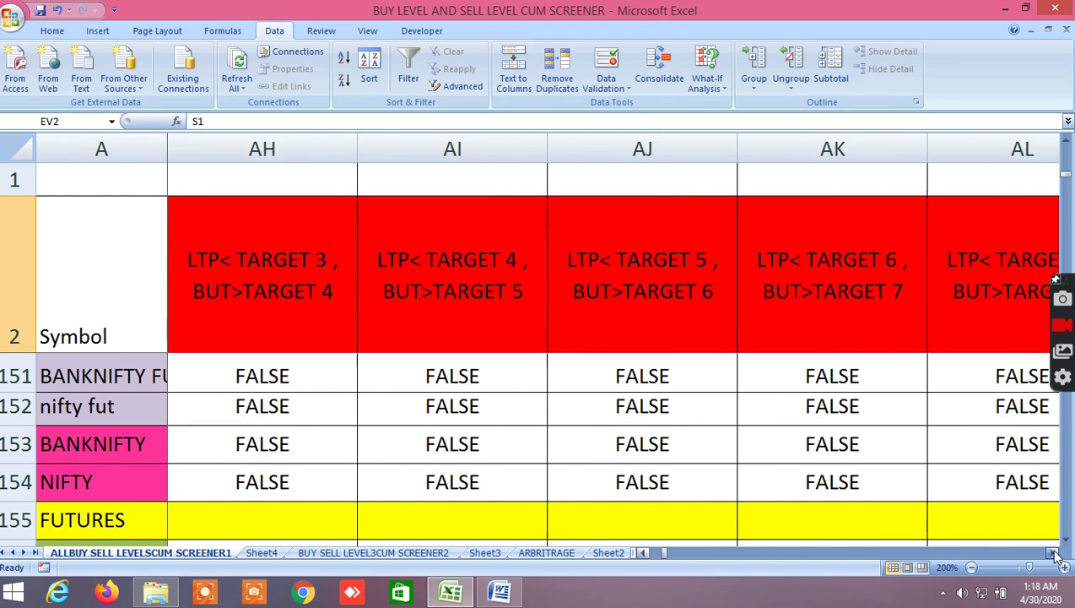
pyautogui.click(1054, 554)
pyautogui.click(1054, 554)
pyautogui.click(1055, 554)
pyautogui.click(1054, 554)
pyautogui.click(1054, 554)
pyautogui.click(1054, 554)
pyautogui.click(1054, 553)
pyautogui.click(1054, 554)
pyautogui.click(1054, 554)
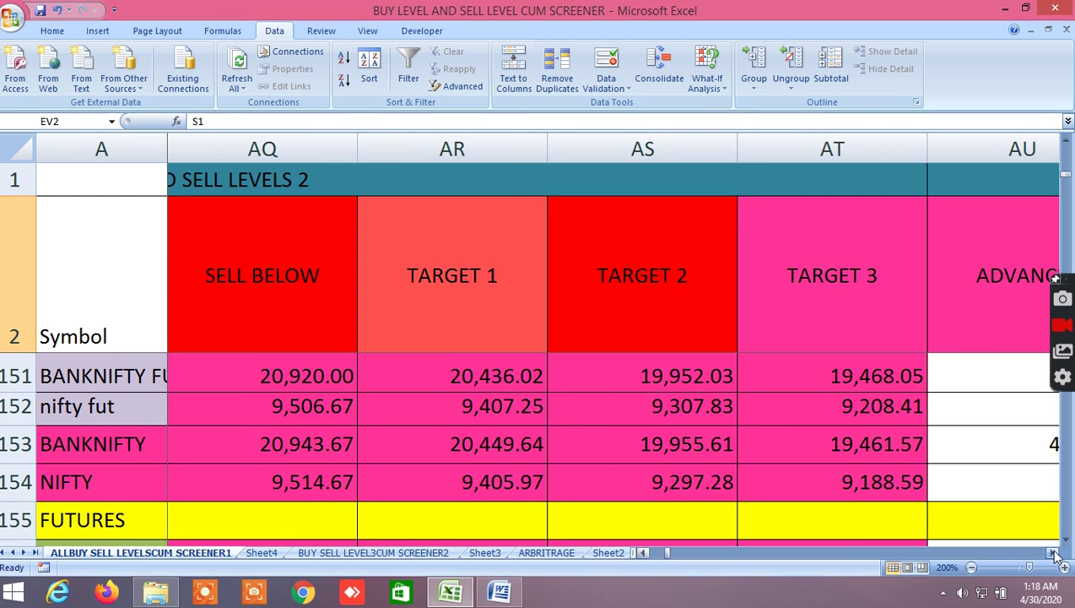
# Step: Examine the moving average, EMA and DEMA columns and the 3/10 and 10/20 DEMA cross signals for the index rows
pyautogui.click(1054, 554)
pyautogui.click(1054, 554)
pyautogui.click(1054, 554)
pyautogui.click(1054, 554)
pyautogui.click(1055, 554)
pyautogui.click(1054, 554)
pyautogui.click(1054, 554)
pyautogui.click(1054, 553)
pyautogui.click(1054, 553)
pyautogui.click(1054, 553)
pyautogui.click(1054, 553)
pyautogui.click(1054, 553)
pyautogui.click(1054, 554)
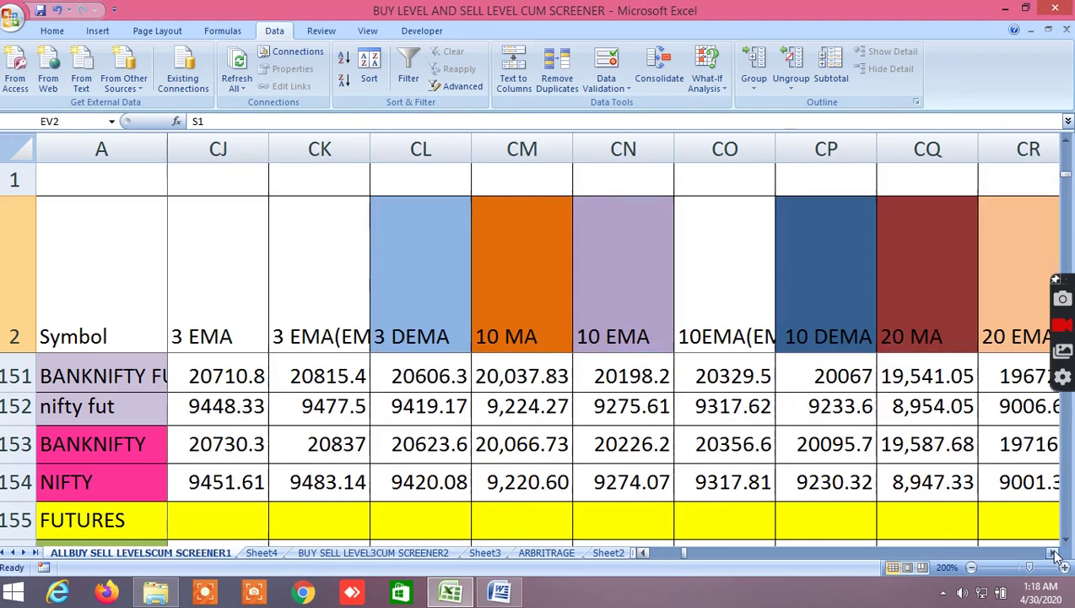
pyautogui.click(1055, 554)
pyautogui.click(1054, 554)
pyautogui.click(1054, 554)
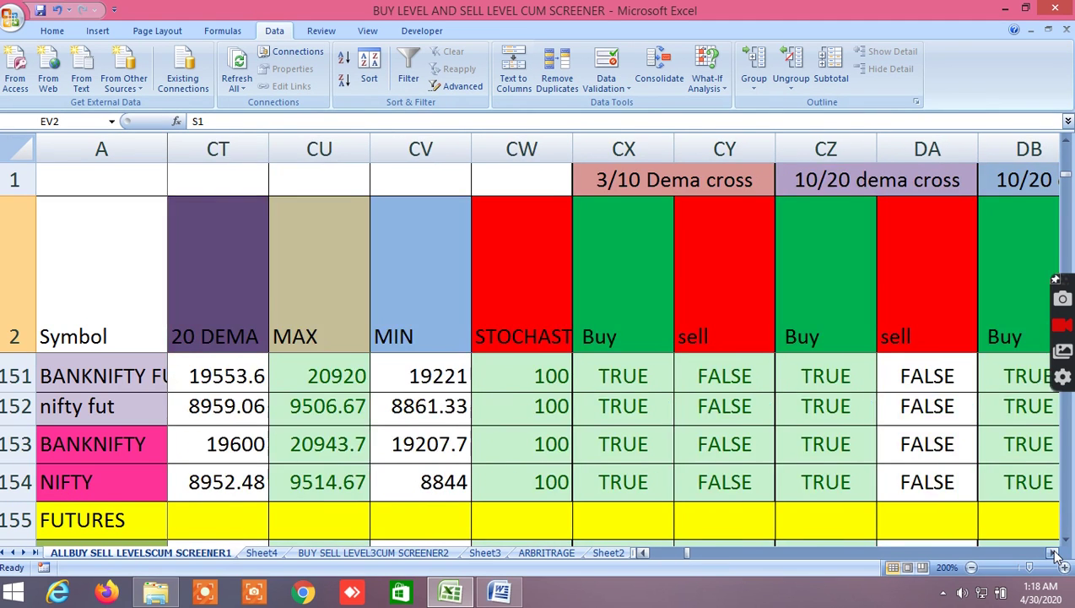
# Step: Examine the PROBABILITY 30, 15, 5 and 1 signals and the EMA 5-8-13 CROSSOVER section for the index rows
pyautogui.click(1054, 553)
pyautogui.click(1054, 554)
pyautogui.click(1054, 554)
pyautogui.click(1054, 554)
pyautogui.click(1054, 554)
pyautogui.click(1055, 554)
pyautogui.click(1055, 554)
pyautogui.click(1054, 554)
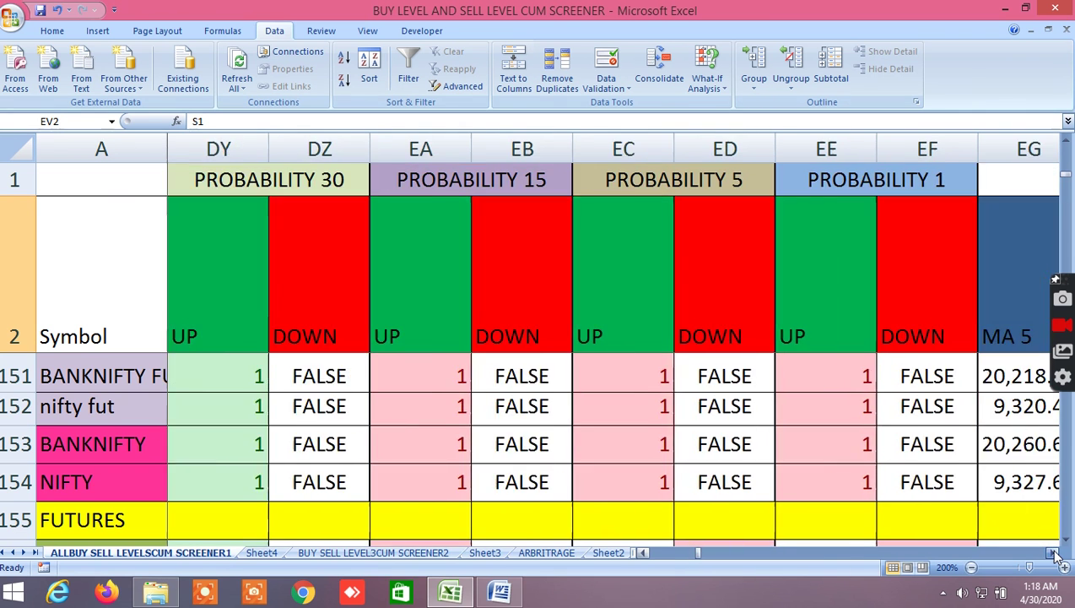
pyautogui.click(1054, 553)
pyautogui.click(1054, 554)
pyautogui.click(1054, 554)
pyautogui.click(1054, 553)
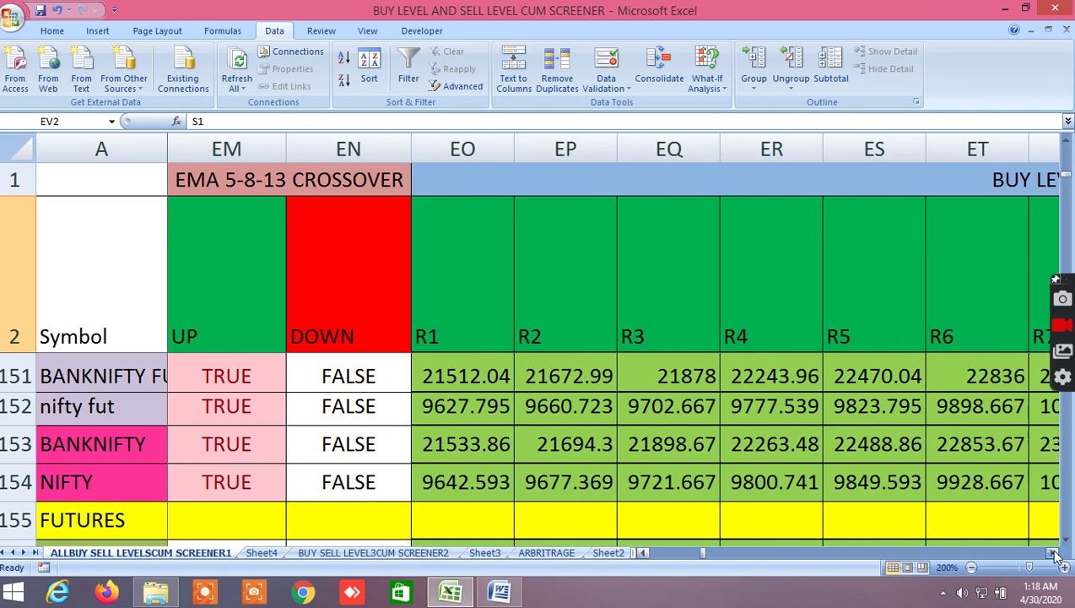
# Step: Examine the R1 to R7 and S1 to S7 columns of BUY LEVEL AND SELL LEVELS 3 for the index rows
pyautogui.click(1054, 553)
pyautogui.click(1054, 554)
pyautogui.click(1054, 554)
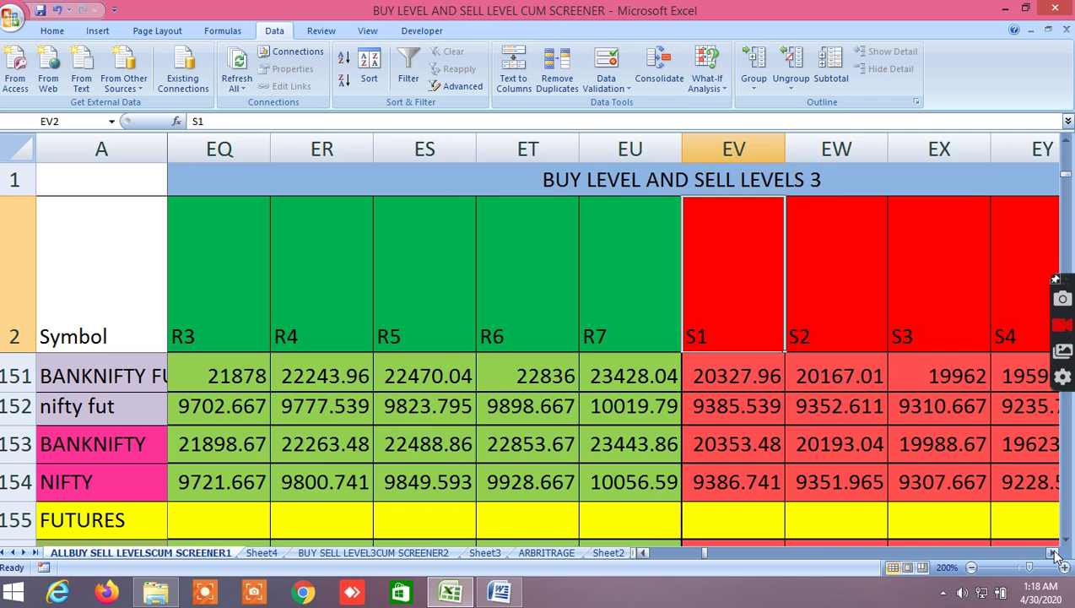
pyautogui.click(1054, 553)
pyautogui.click(1054, 553)
pyautogui.click(1054, 553)
pyautogui.click(1054, 553)
pyautogui.click(1054, 553)
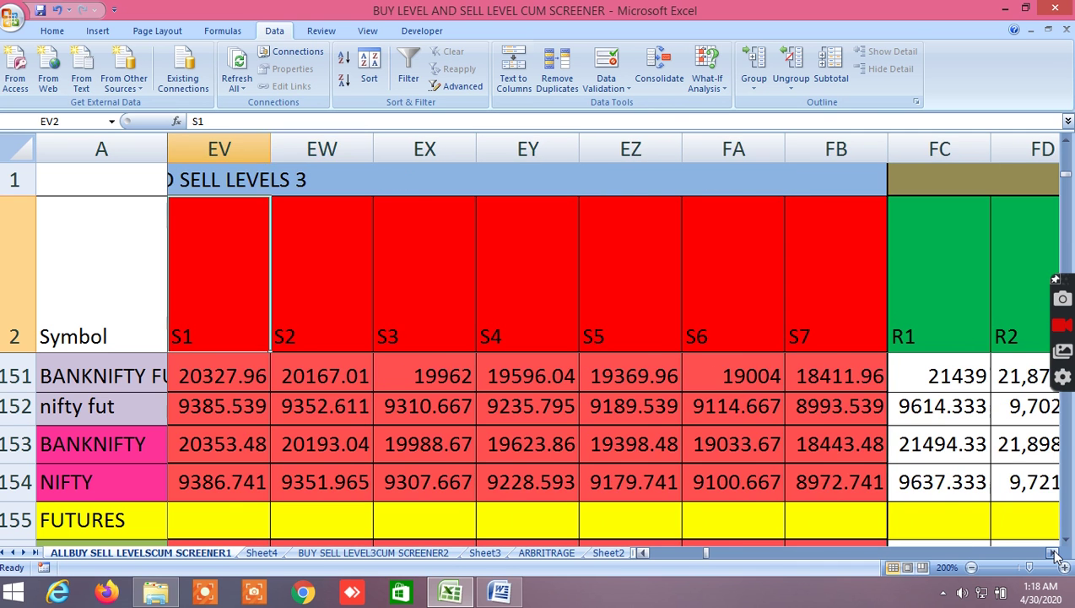
# Step: Examine the R1 to R3 and S1 to S3 columns of the PIVOT POINT section for the index rows
pyautogui.click(1054, 554)
pyautogui.click(1054, 553)
pyautogui.click(1054, 553)
pyautogui.click(1054, 554)
pyautogui.click(1054, 553)
pyautogui.click(1054, 553)
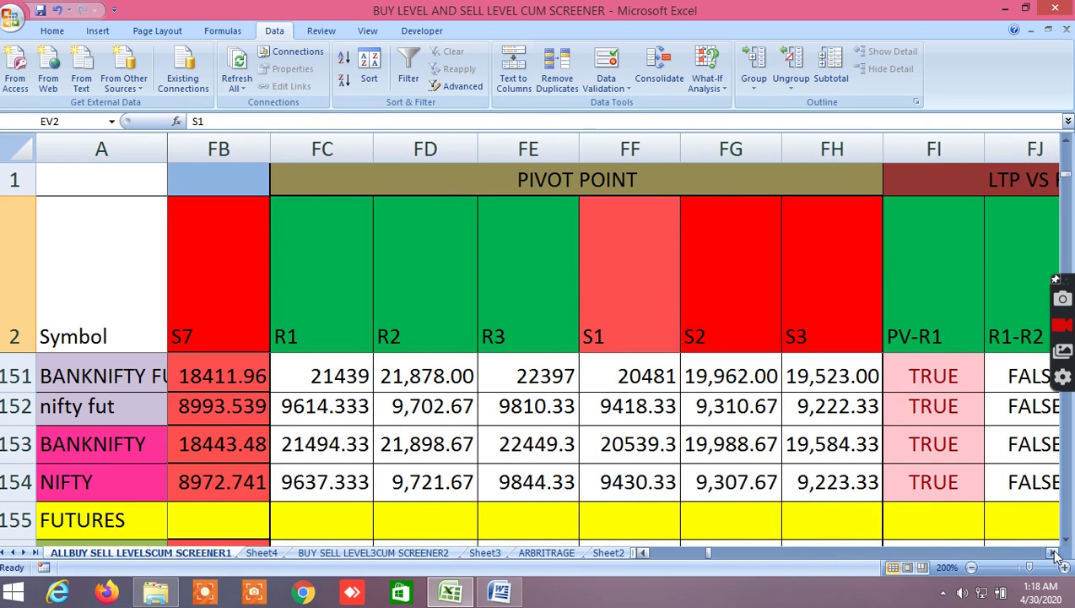
# Step: Go past the pivot range columns and examine the Ichimoku cloud spans with their bullish, bearish and cloud signals for the index rows
pyautogui.click(1054, 553)
pyautogui.click(1054, 553)
pyautogui.click(1054, 554)
pyautogui.click(1054, 553)
pyautogui.click(1054, 553)
pyautogui.click(1055, 554)
pyautogui.click(1054, 554)
pyautogui.click(1054, 553)
pyautogui.click(1054, 554)
pyautogui.click(1054, 554)
pyautogui.click(1054, 553)
pyautogui.click(1054, 554)
pyautogui.click(1054, 553)
pyautogui.click(1054, 554)
pyautogui.click(1054, 554)
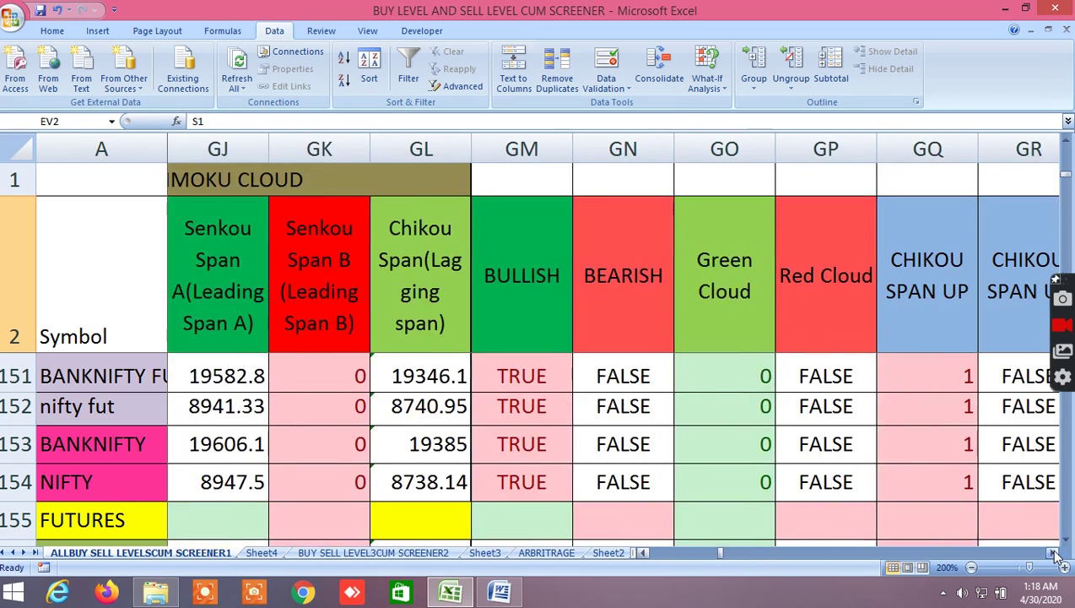
# Step: Examine the channel, linear regression, trend and quartile columns for the index rows
pyautogui.click(1054, 553)
pyautogui.click(1055, 554)
pyautogui.click(1055, 554)
pyautogui.click(1054, 554)
pyautogui.click(1054, 553)
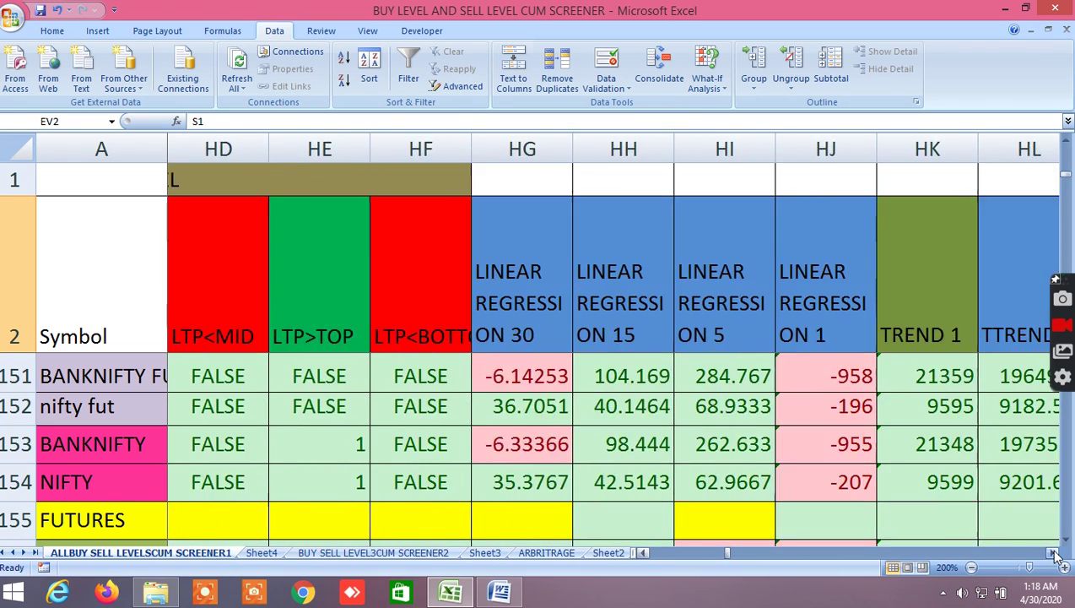
pyautogui.click(1054, 554)
pyautogui.click(1054, 554)
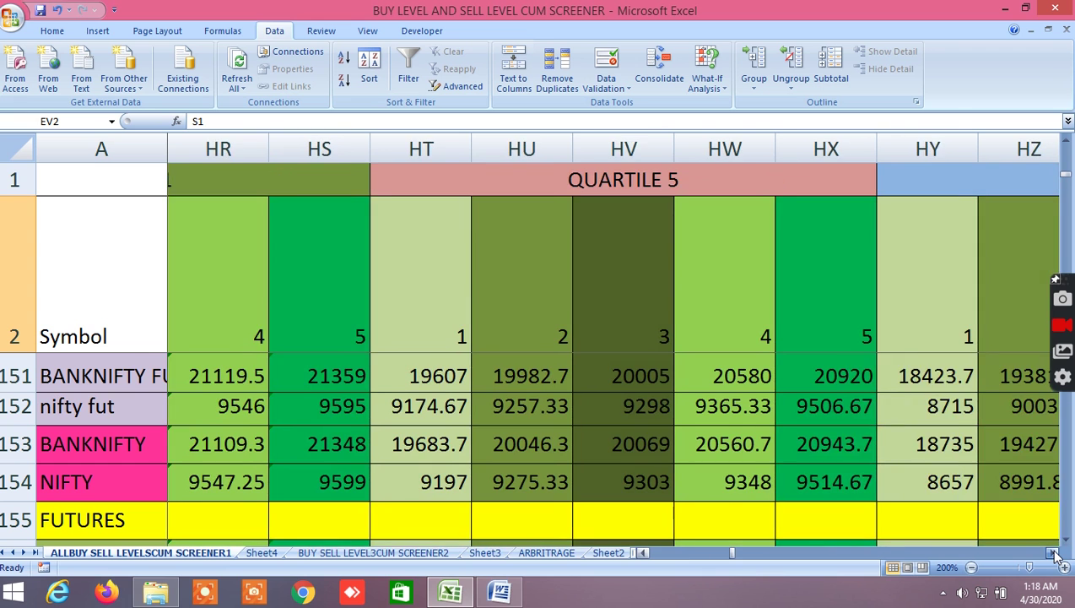
# Step: Go past the quartile columns and examine the PREVIOUS BREAKOUT and GANN ANGLES resistance columns for the index rows
pyautogui.click(1054, 553)
pyautogui.click(1054, 554)
pyautogui.click(1054, 554)
pyautogui.click(1054, 554)
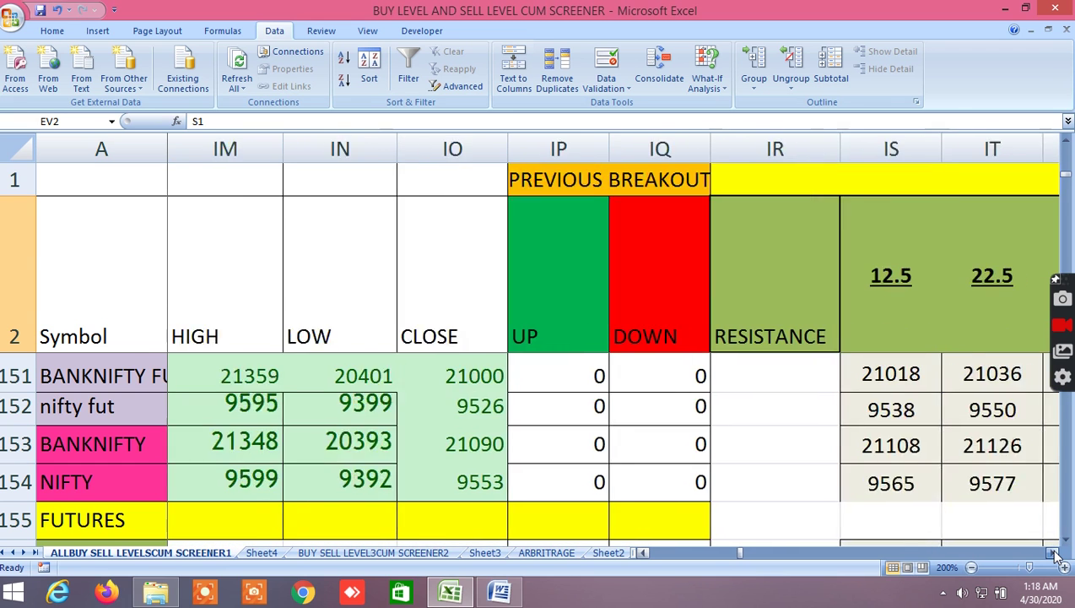
pyautogui.click(1054, 554)
pyautogui.click(1054, 554)
pyautogui.click(1055, 553)
pyautogui.click(1054, 554)
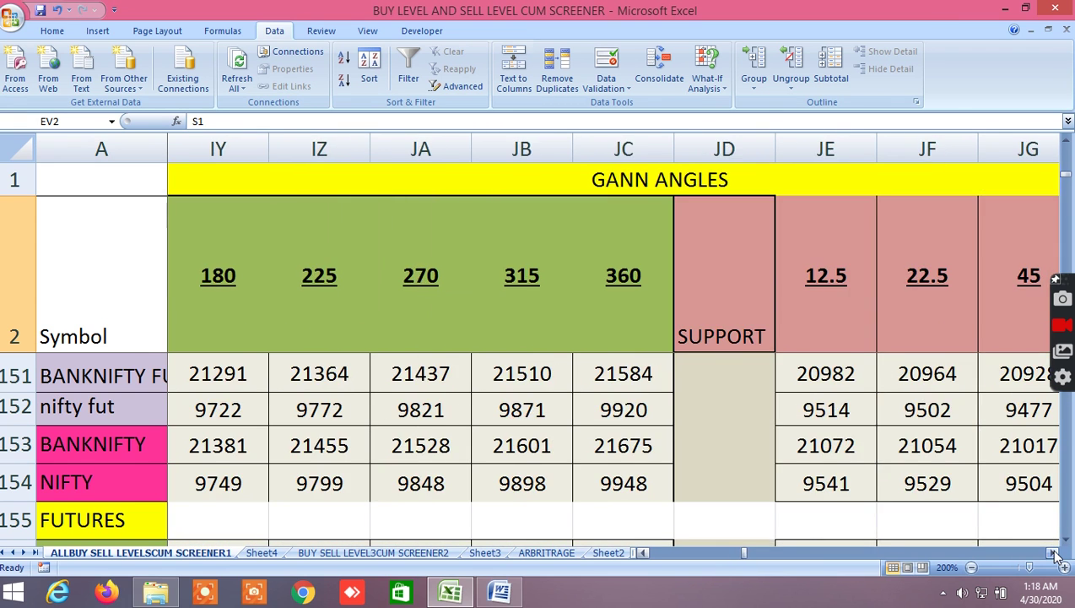
# Step: Examine the columns from the GANN ANGLES support levels through to PROBABILITY W.R.T GANN 360 for the index rows
pyautogui.click(1054, 554)
pyautogui.click(1054, 553)
pyautogui.click(1054, 553)
pyautogui.click(1054, 554)
pyautogui.click(1054, 553)
pyautogui.click(1055, 554)
pyautogui.click(1054, 553)
pyautogui.click(1054, 554)
pyautogui.click(1054, 554)
pyautogui.click(1055, 553)
pyautogui.click(1054, 554)
pyautogui.click(1055, 553)
pyautogui.click(1054, 554)
pyautogui.click(1054, 553)
pyautogui.click(1055, 553)
pyautogui.click(1054, 553)
pyautogui.click(1054, 554)
pyautogui.click(1054, 553)
pyautogui.click(1054, 554)
pyautogui.click(1054, 553)
pyautogui.click(1054, 553)
pyautogui.click(1055, 553)
pyautogui.click(1054, 554)
pyautogui.click(1054, 554)
pyautogui.click(1055, 554)
pyautogui.click(1054, 553)
pyautogui.click(1054, 554)
pyautogui.click(1055, 553)
pyautogui.click(1054, 554)
pyautogui.click(1054, 553)
pyautogui.click(1054, 554)
pyautogui.moveTo(1054, 554); pyautogui.dragTo(1054, 554)
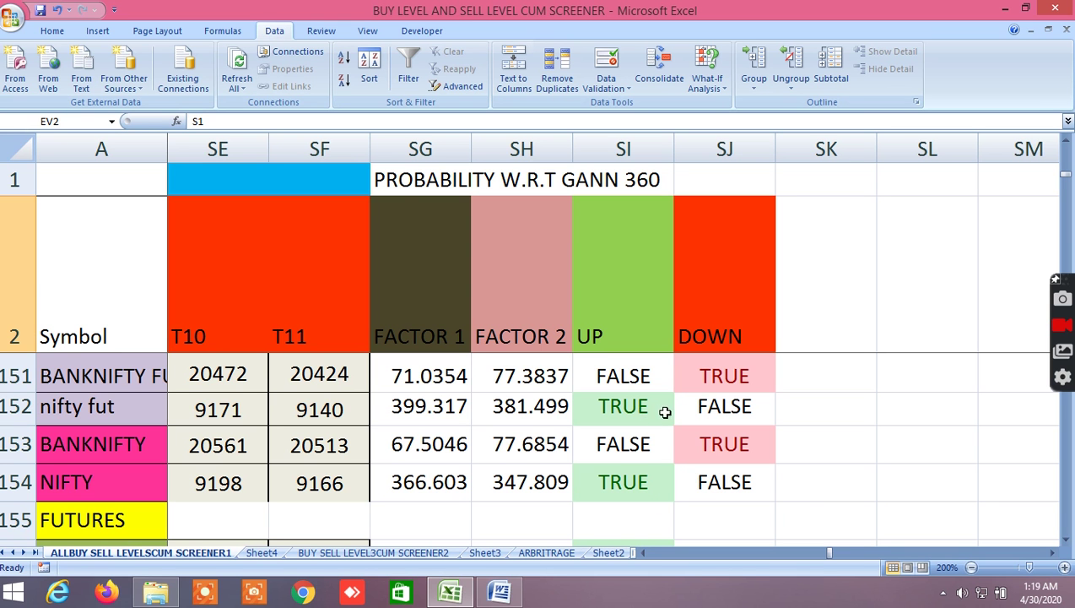
# Step: Return to the HIGH, LOW and CLOSE columns and bring the COMMODITY rows from ALUMINIUM onward into view
pyautogui.moveTo(827, 546); pyautogui.dragTo(642, 546)
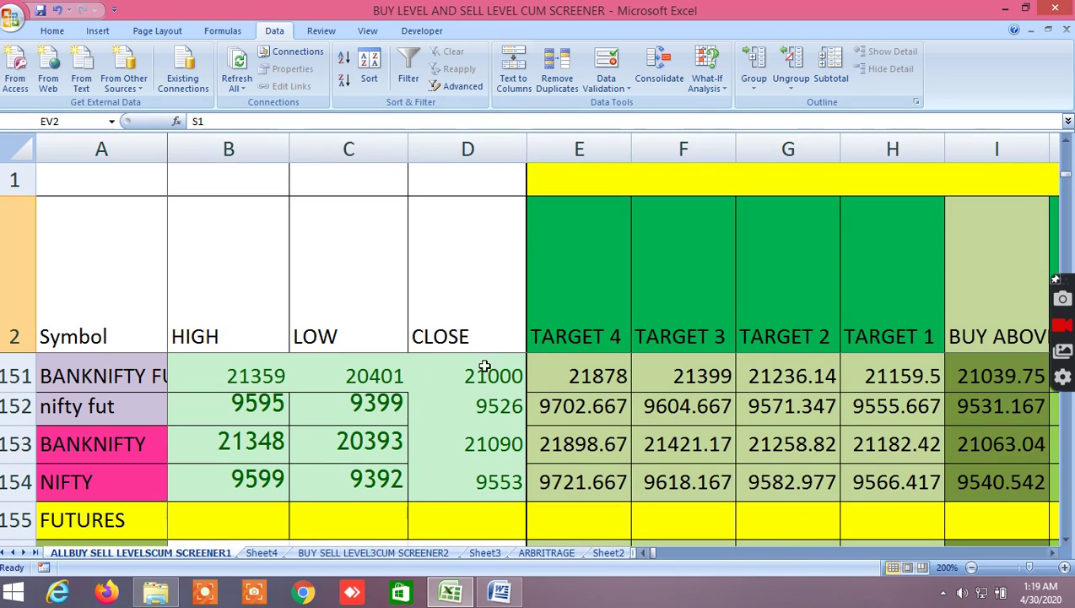
pyautogui.scroll(3, 550, 390)
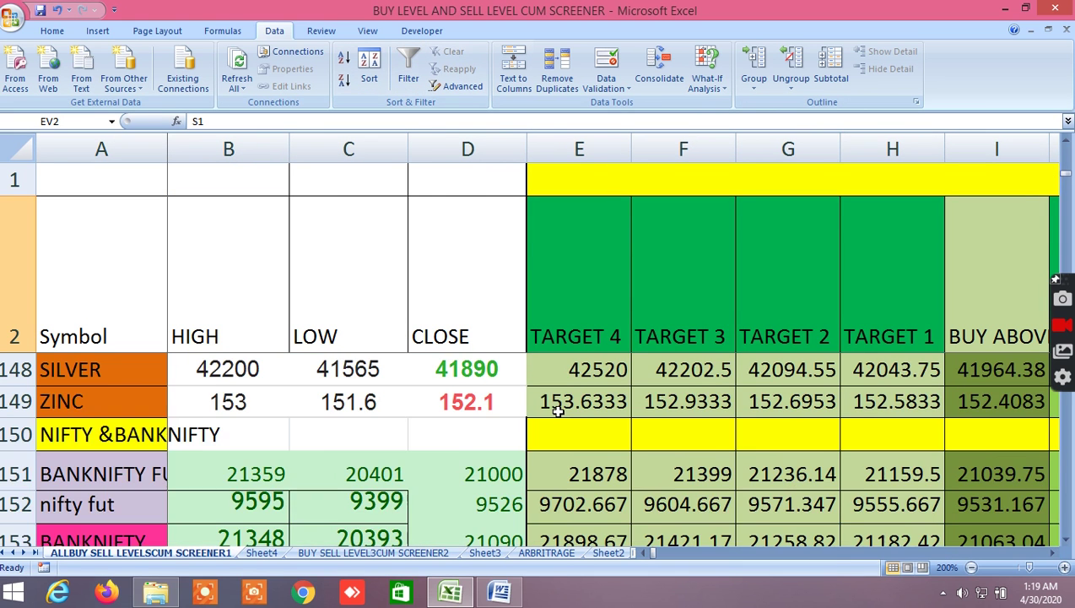
pyautogui.scroll(1, 561, 417)
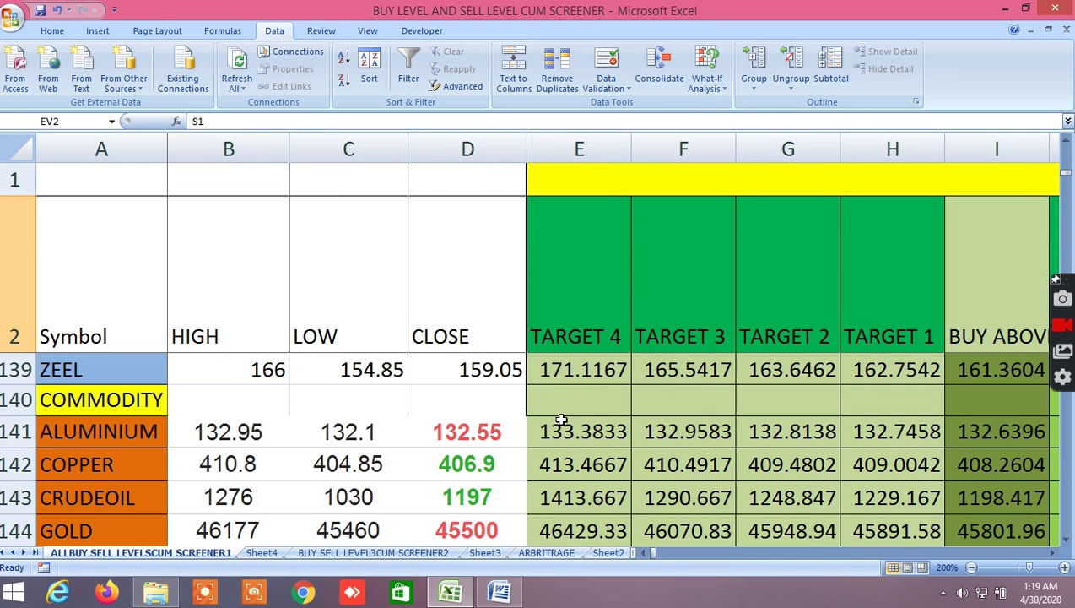
pyautogui.scroll(-1, 563, 424)
pyautogui.scroll(1, 563, 425)
pyautogui.click(1068, 540)
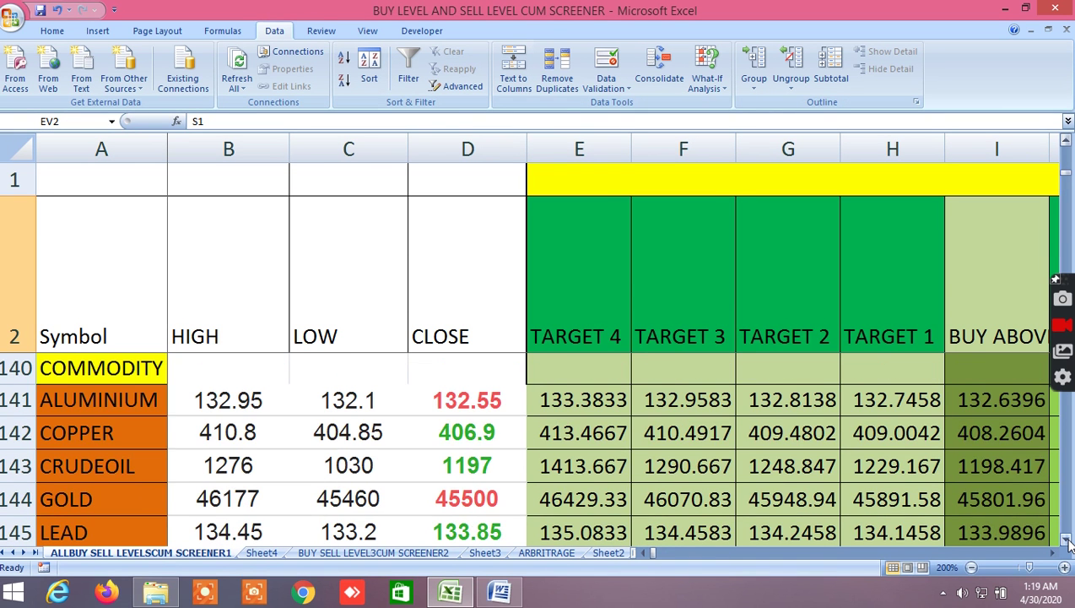
pyautogui.click(1068, 541)
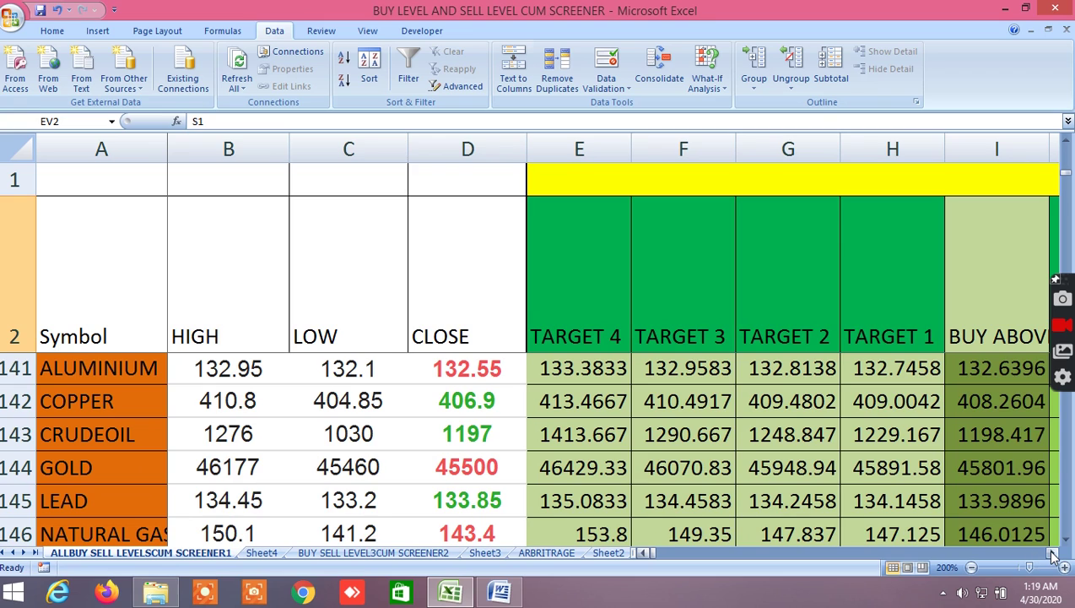
# Step: Examine the level, GANN ANGLES and later columns for the ALUMINIUM to NATURAL GAS rows, then return to the first columns
pyautogui.moveTo(1053, 554); pyautogui.dragTo(1053, 553)
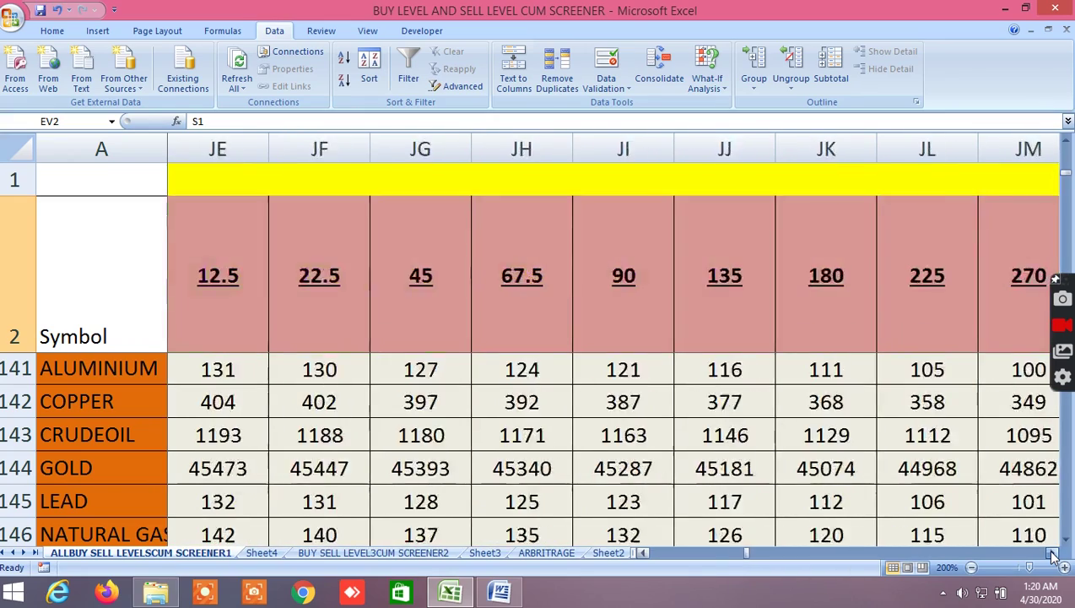
pyautogui.click(1052, 553)
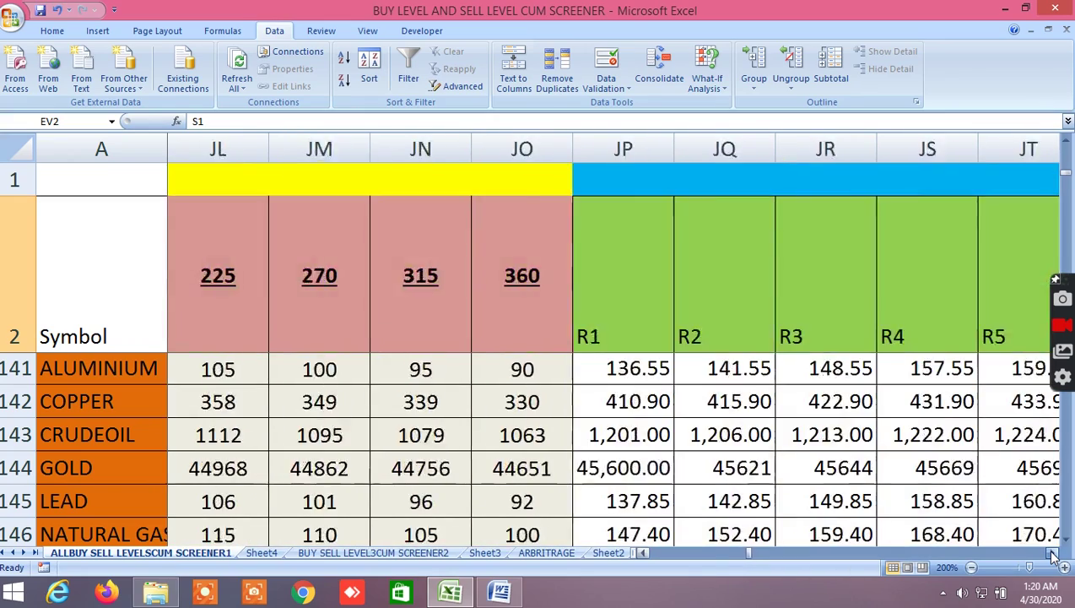
pyautogui.moveTo(1052, 554); pyautogui.dragTo(1053, 554)
pyautogui.moveTo(834, 554); pyautogui.dragTo(650, 555)
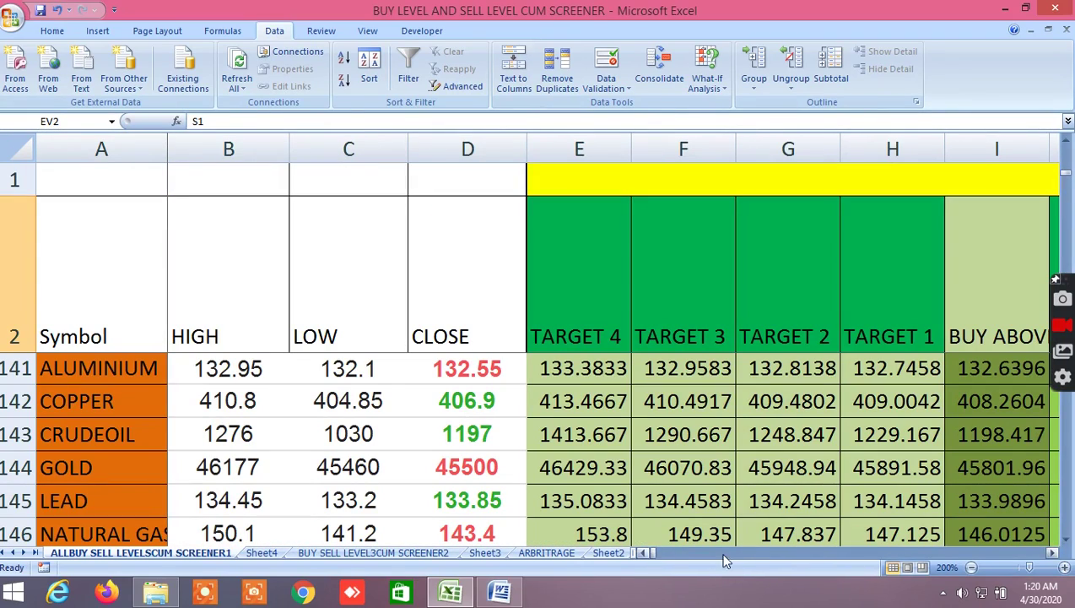
# Step: Examine the LEAD to ZINC commodity rows across all columns up to PROBABILITY W.R.T GANN 360
pyautogui.click(1066, 540)
pyautogui.click(1066, 540)
pyautogui.click(1066, 540)
pyautogui.click(1066, 540)
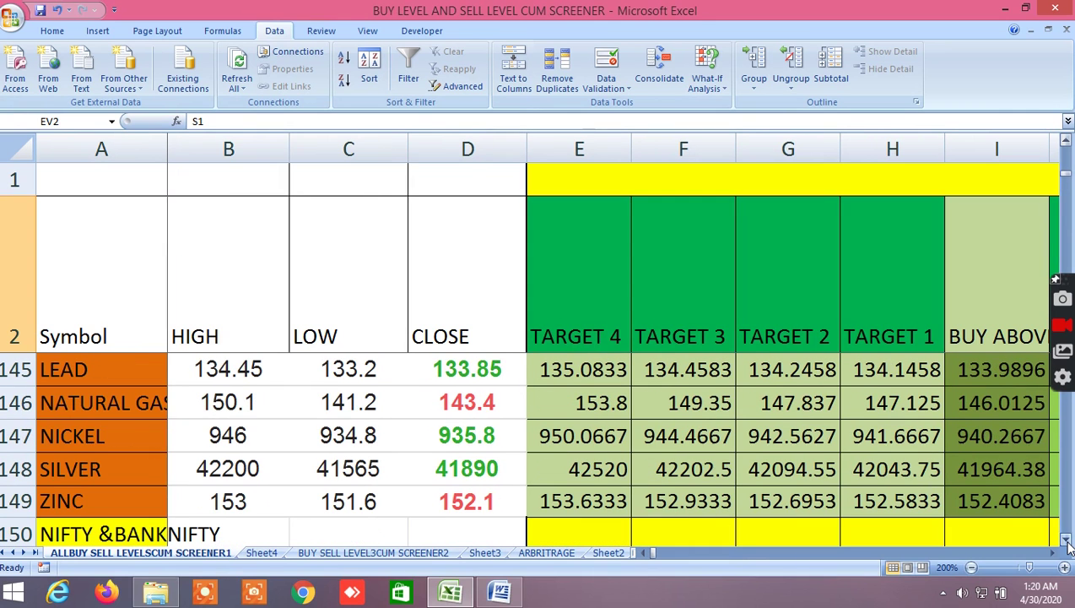
pyautogui.click(1051, 553)
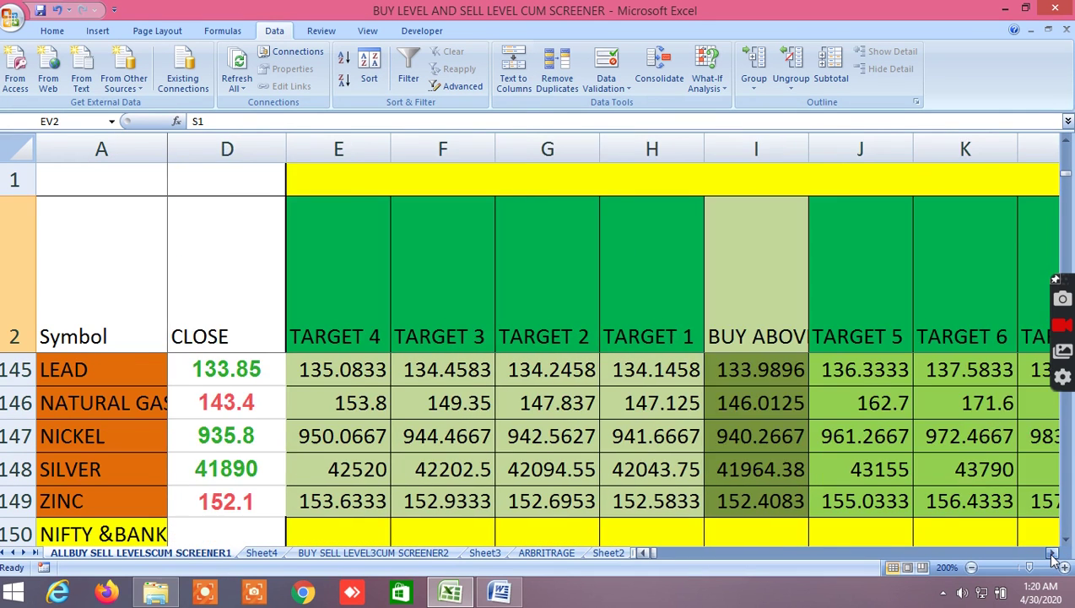
pyautogui.click(1051, 553)
pyautogui.moveTo(1051, 553); pyautogui.dragTo(1055, 560)
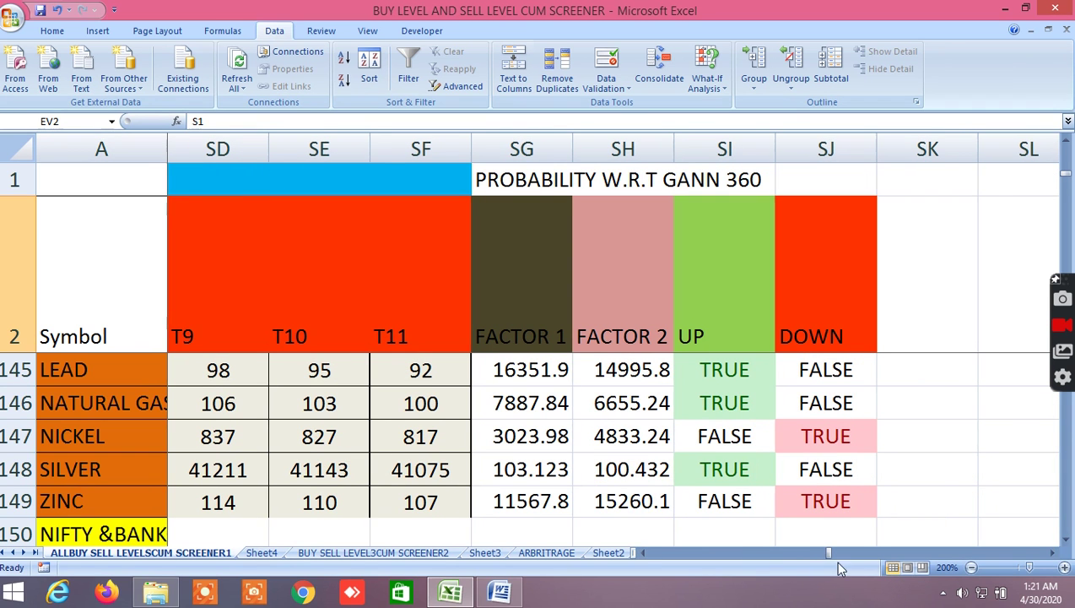
# Step: Examine the FUTURES rows from ADANIENT to APOLLOHOSP across all columns up to PROBABILITY W.R.T GANN 360
pyautogui.moveTo(832, 554); pyautogui.dragTo(650, 565)
pyautogui.scroll(-1, 640, 488)
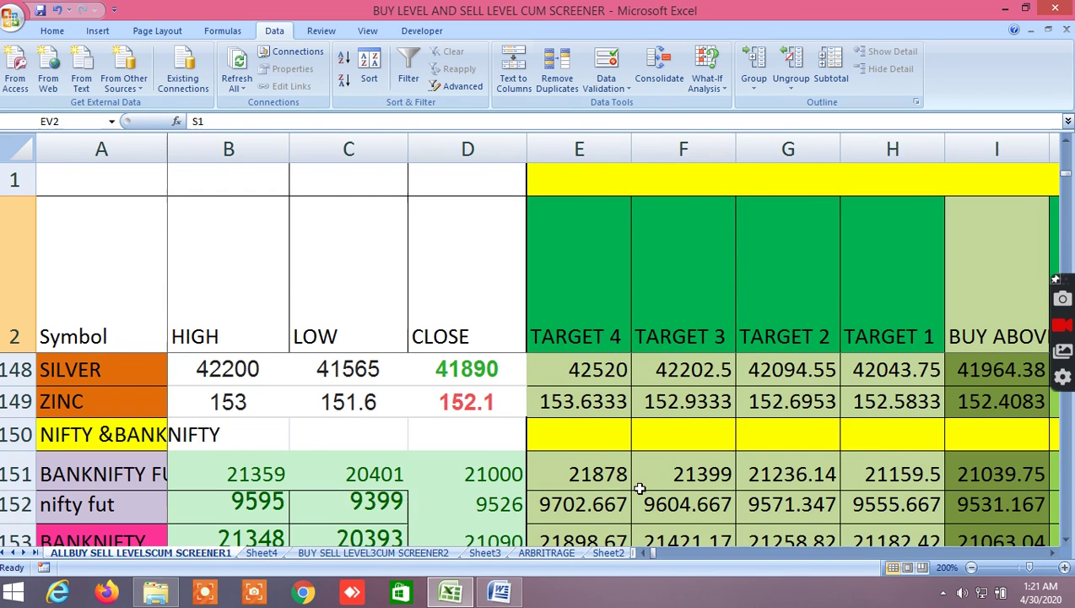
pyautogui.scroll(-1, 640, 488)
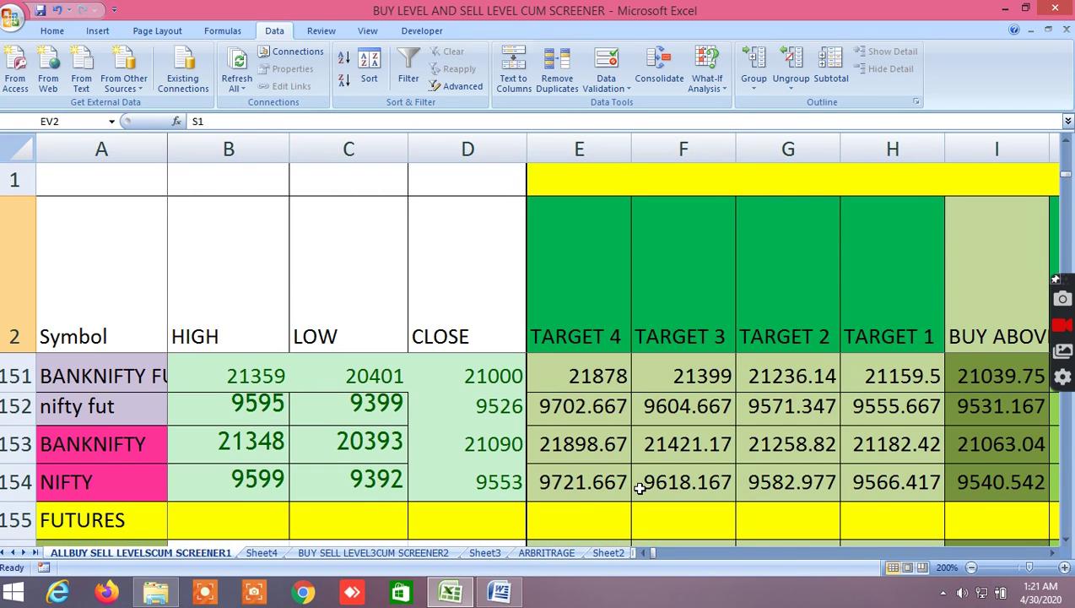
pyautogui.scroll(-2, 640, 488)
pyautogui.moveTo(1051, 554); pyautogui.dragTo(1051, 555)
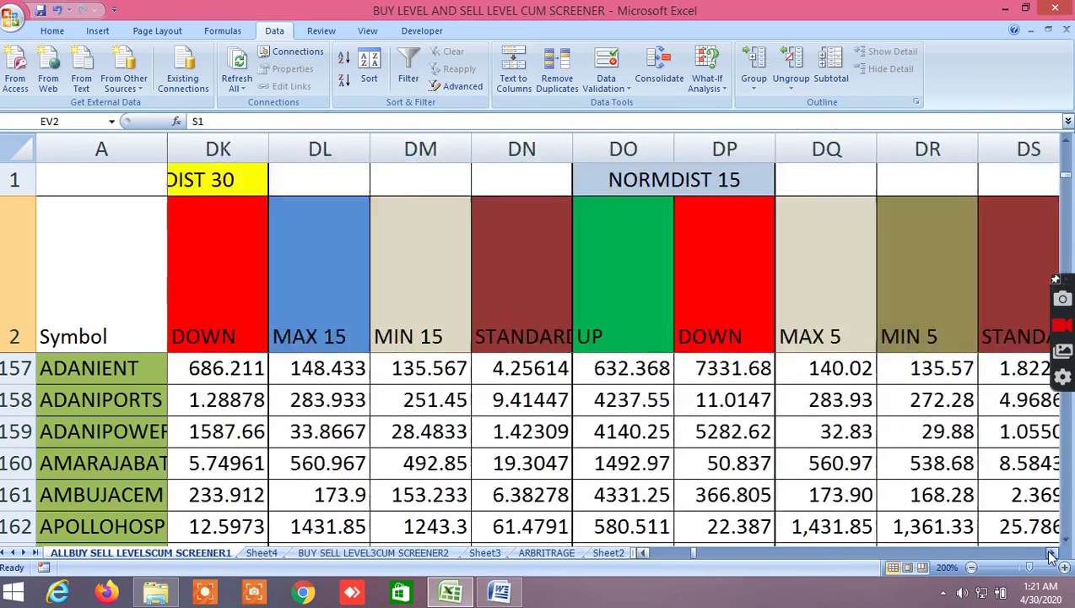
pyautogui.moveTo(1051, 555); pyautogui.dragTo(1051, 555)
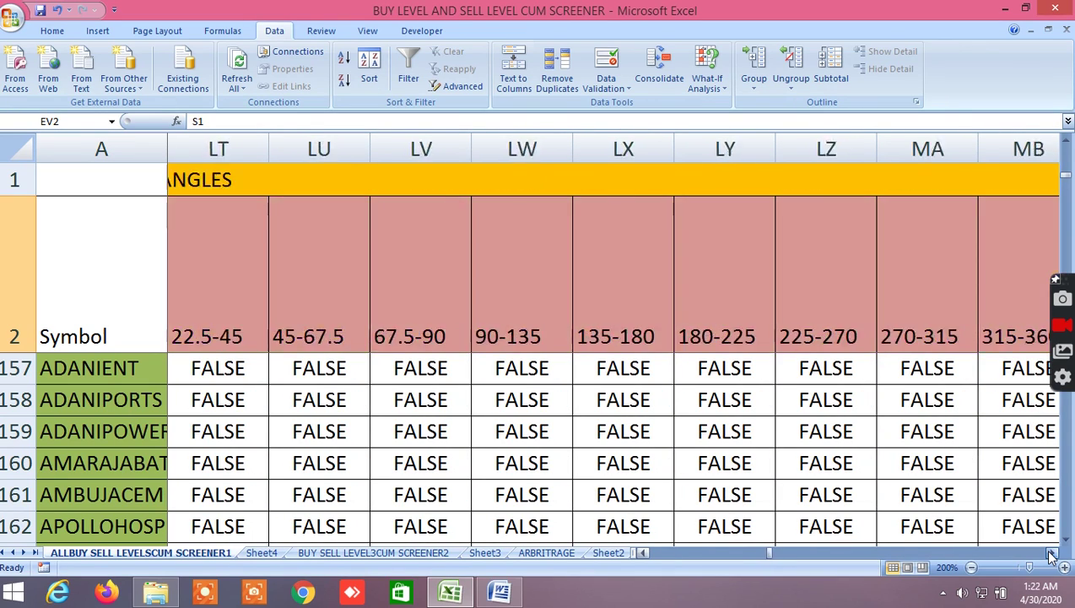
pyautogui.moveTo(1051, 555); pyautogui.dragTo(1051, 554)
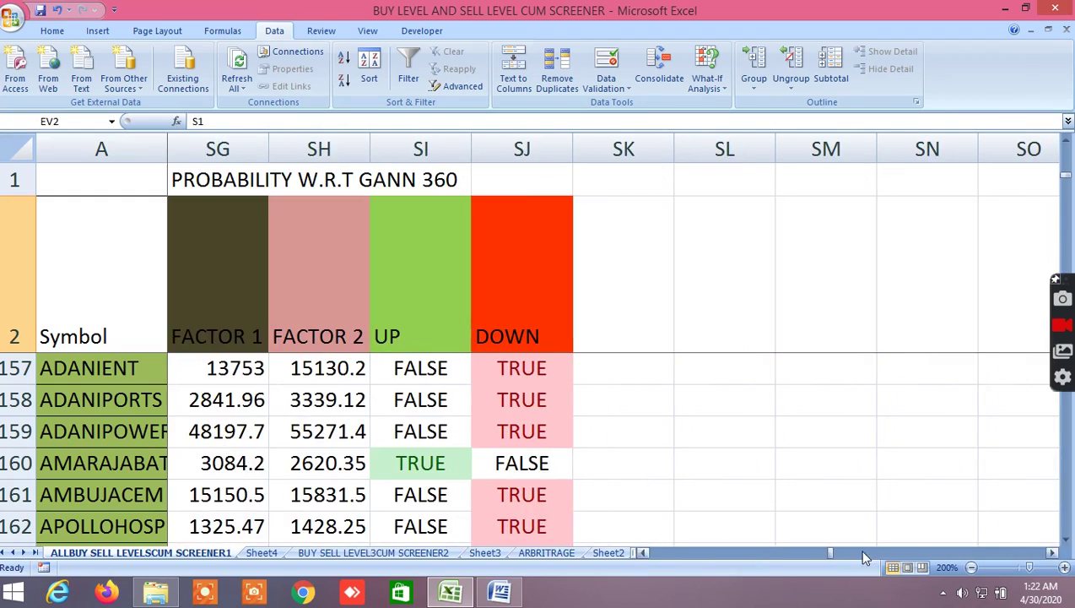
pyautogui.moveTo(832, 557); pyautogui.dragTo(654, 554)
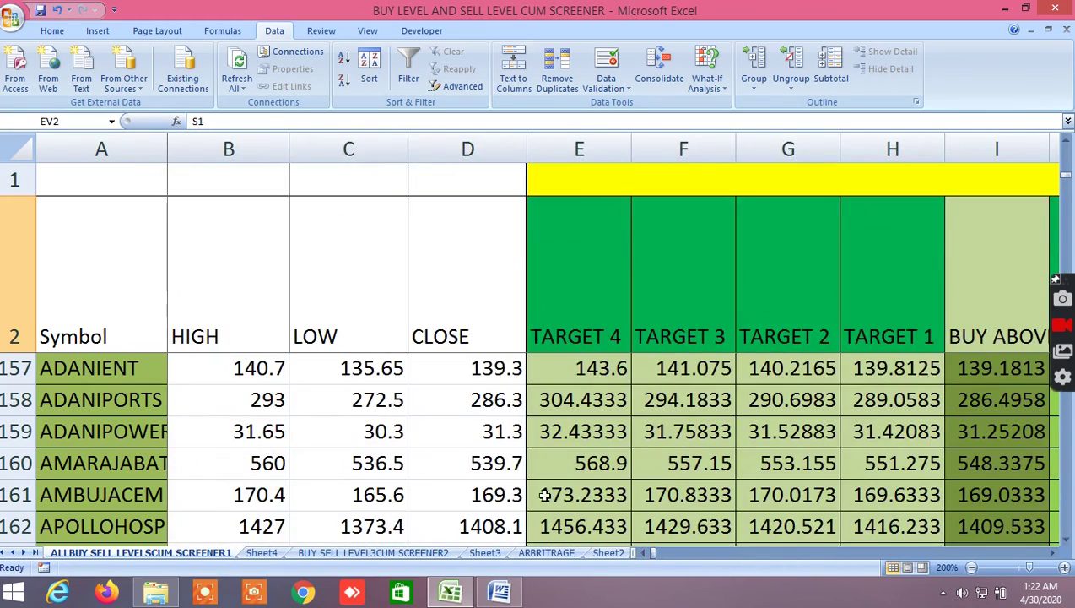
# Step: Open the BUY SELL LEVEL3CUM SCREENER2 sheet and go to its first stock rows, starting at ACC
pyautogui.click(376, 551)
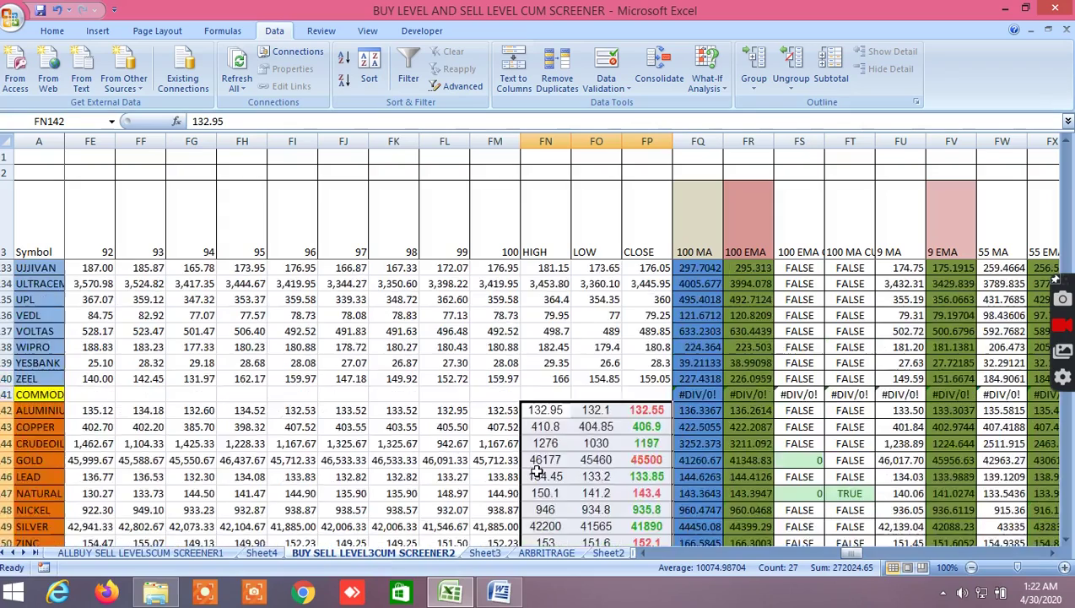
pyautogui.scroll(7, 568, 426)
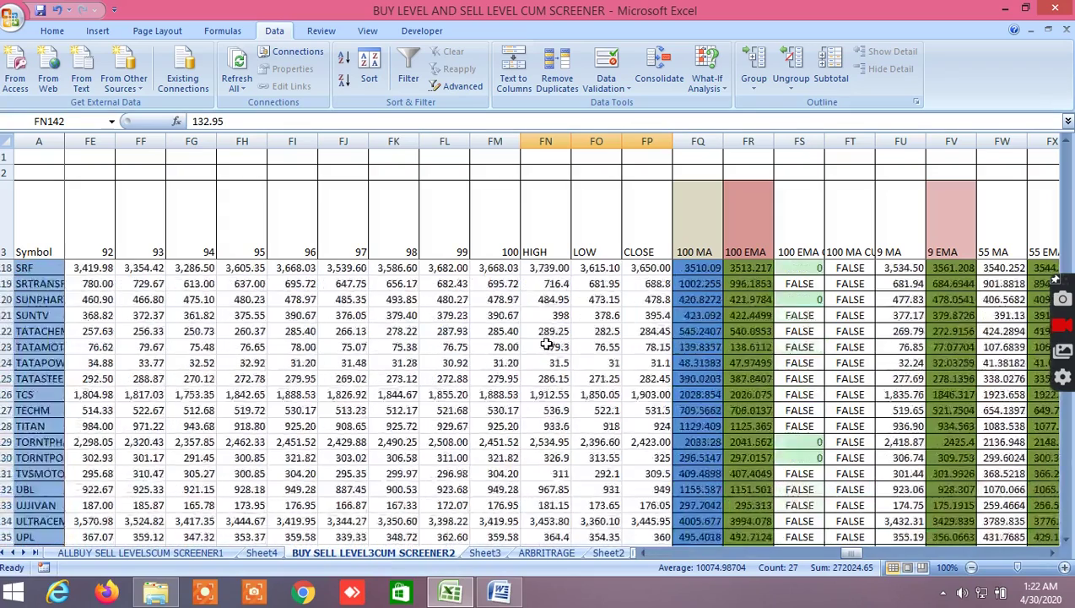
pyautogui.scroll(-20, 545, 344)
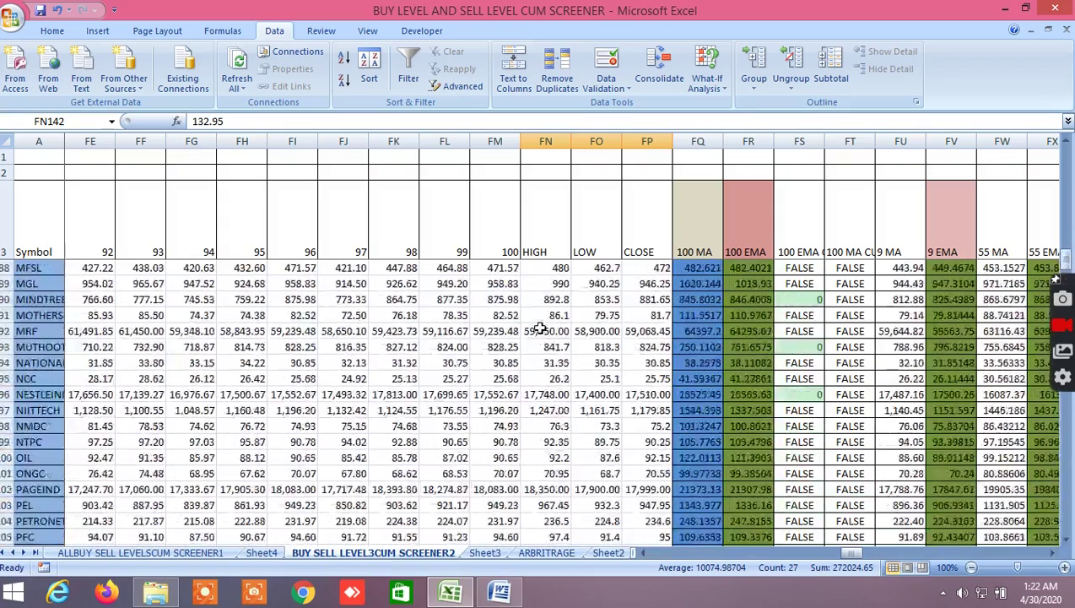
pyautogui.scroll(8, 540, 328)
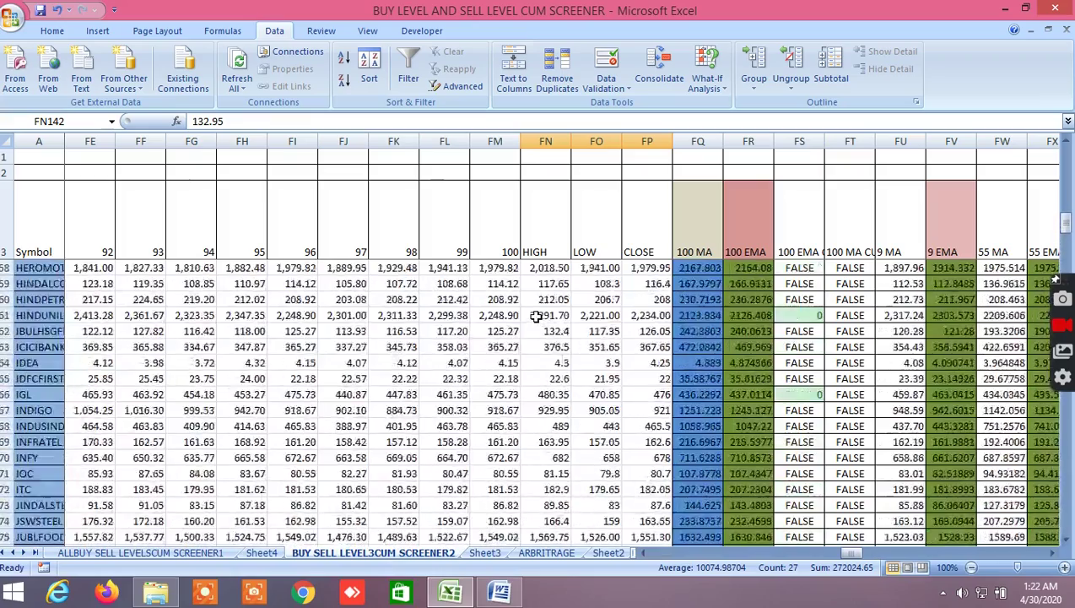
pyautogui.scroll(11, 536, 315)
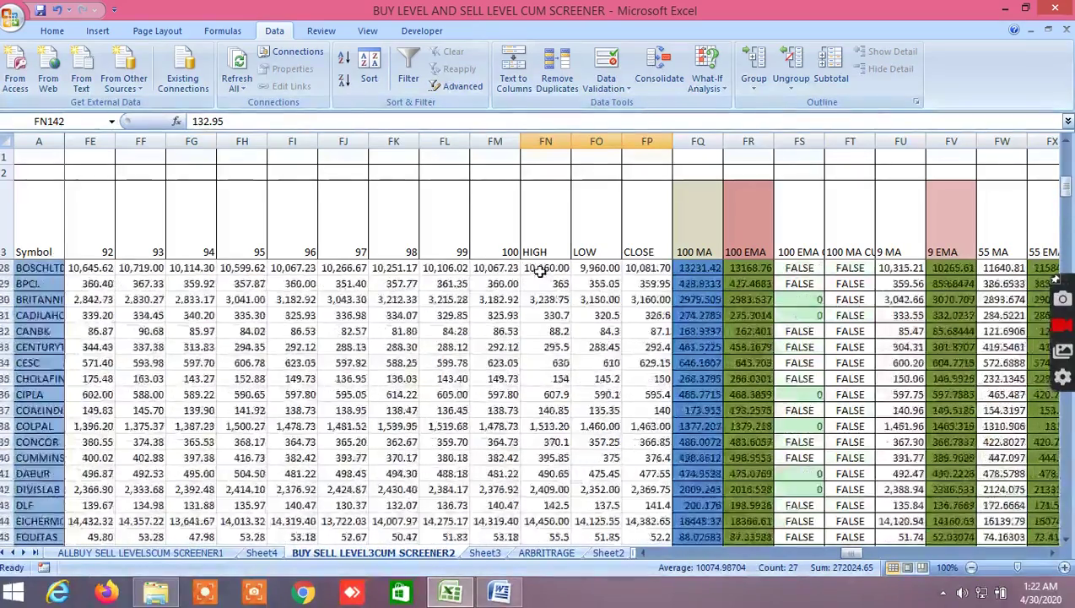
pyautogui.scroll(5, 540, 270)
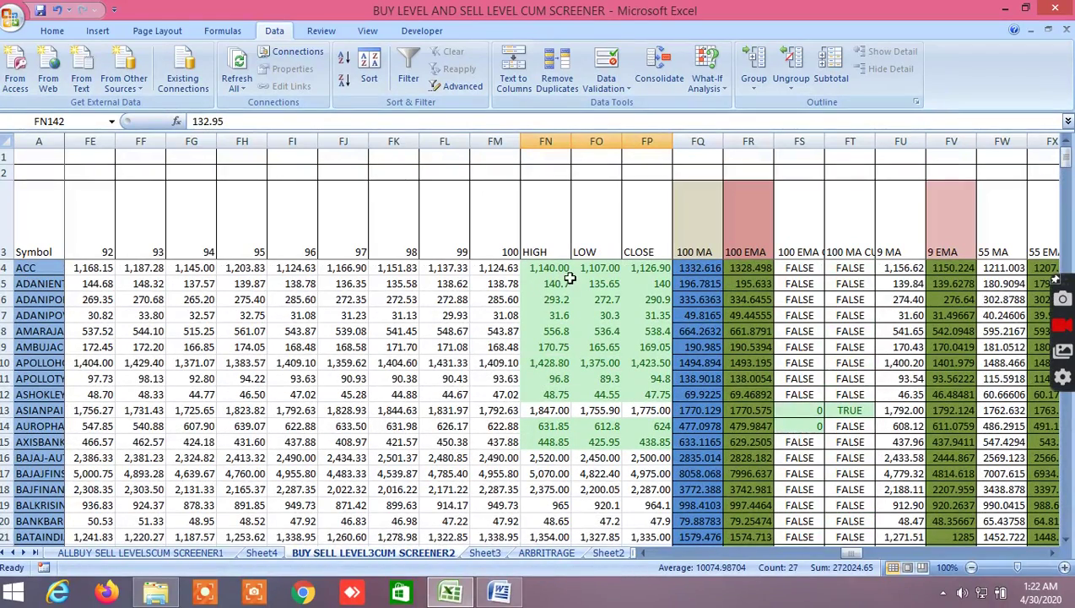
# Step: Examine the UPTREND and DOWNTREND target columns of BUY LEVEL AND SELL LEVELS 3 for the stock rows, starting from the first columns
pyautogui.moveTo(857, 554); pyautogui.dragTo(656, 549)
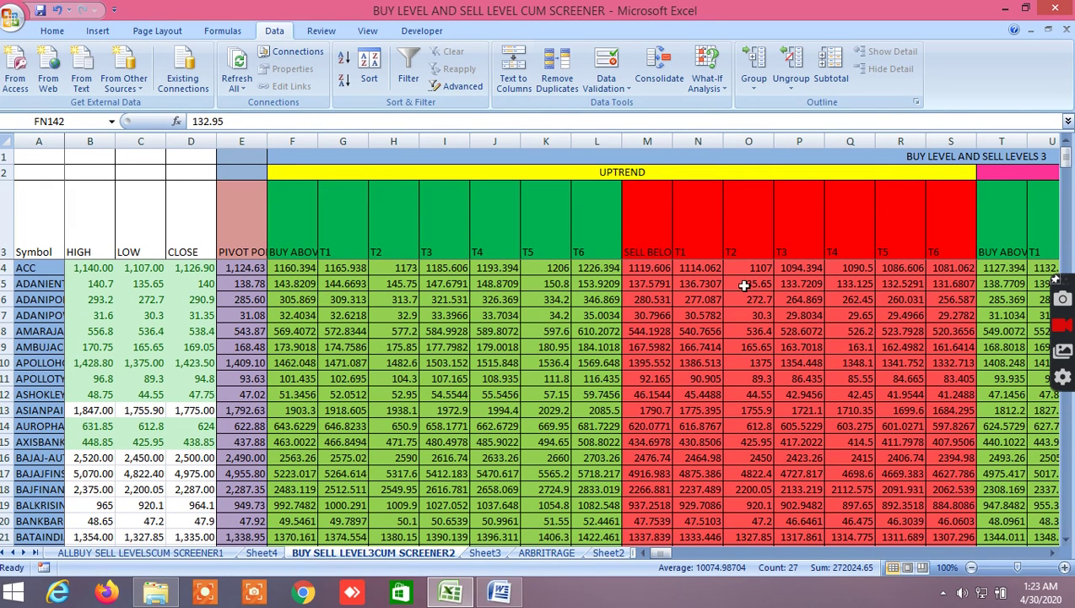
pyautogui.click(1054, 553)
pyautogui.click(1054, 553)
pyautogui.click(1054, 552)
pyautogui.click(1054, 553)
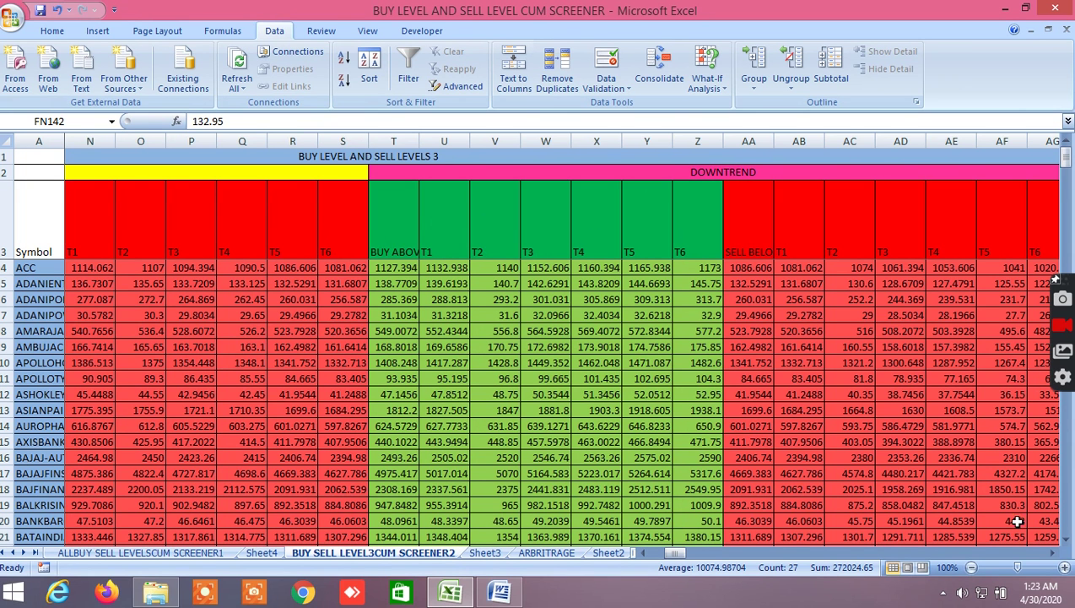
pyautogui.click(1055, 554)
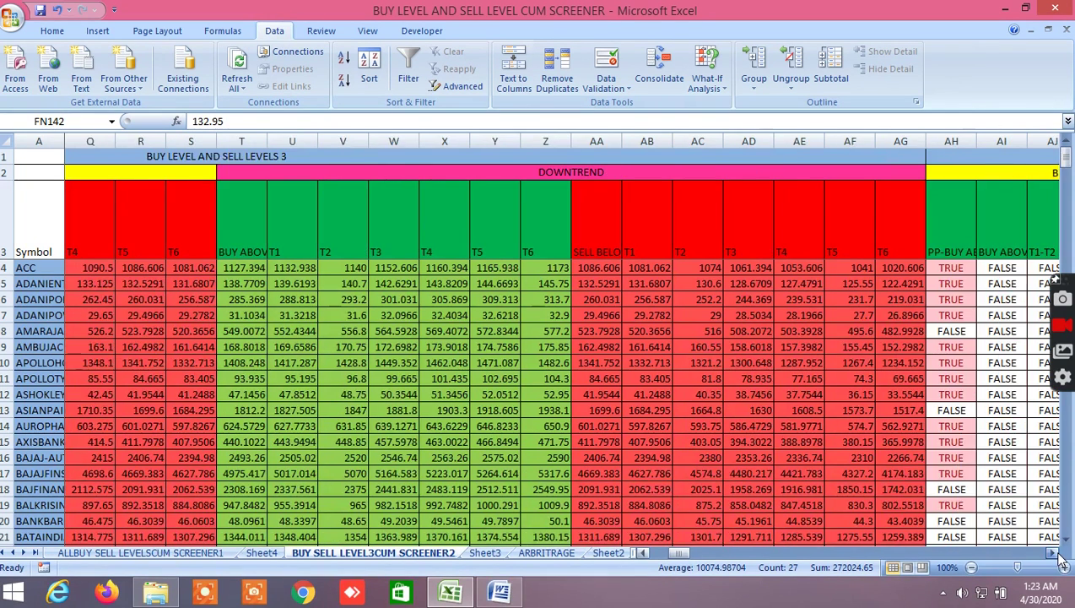
# Step: Examine the LTP position columns for the buy and sell levels and the 5-30 MA CROSS signals for the stocks
pyautogui.click(1055, 554)
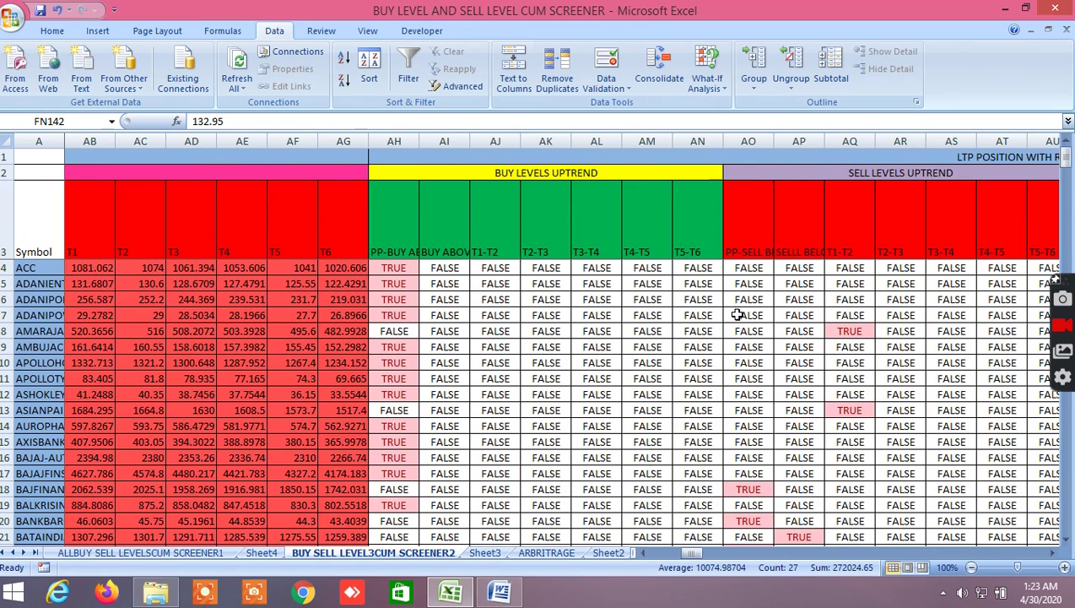
pyautogui.click(1054, 553)
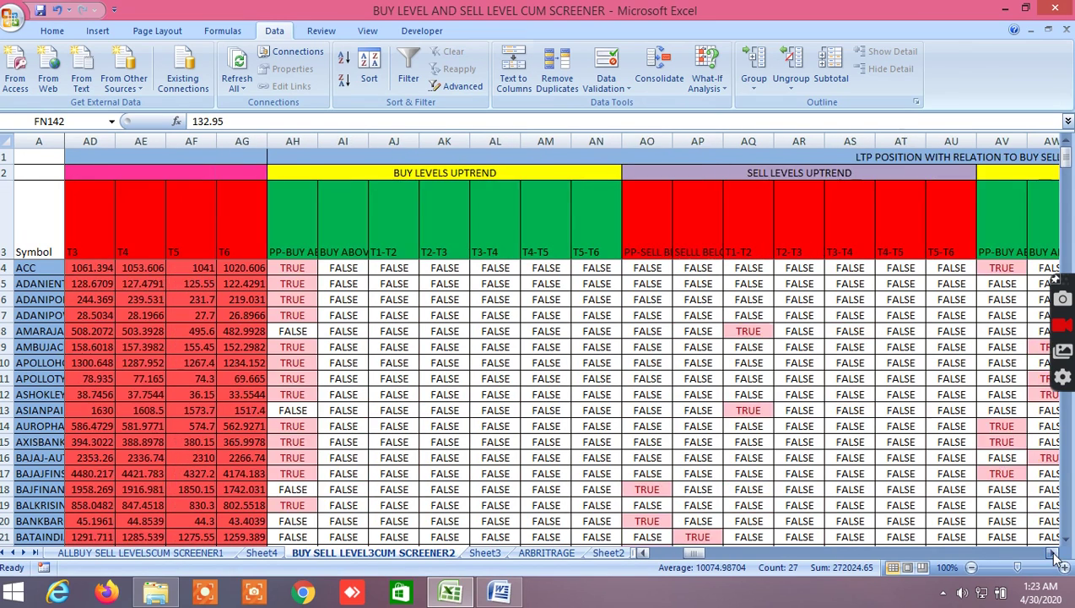
pyautogui.click(1055, 553)
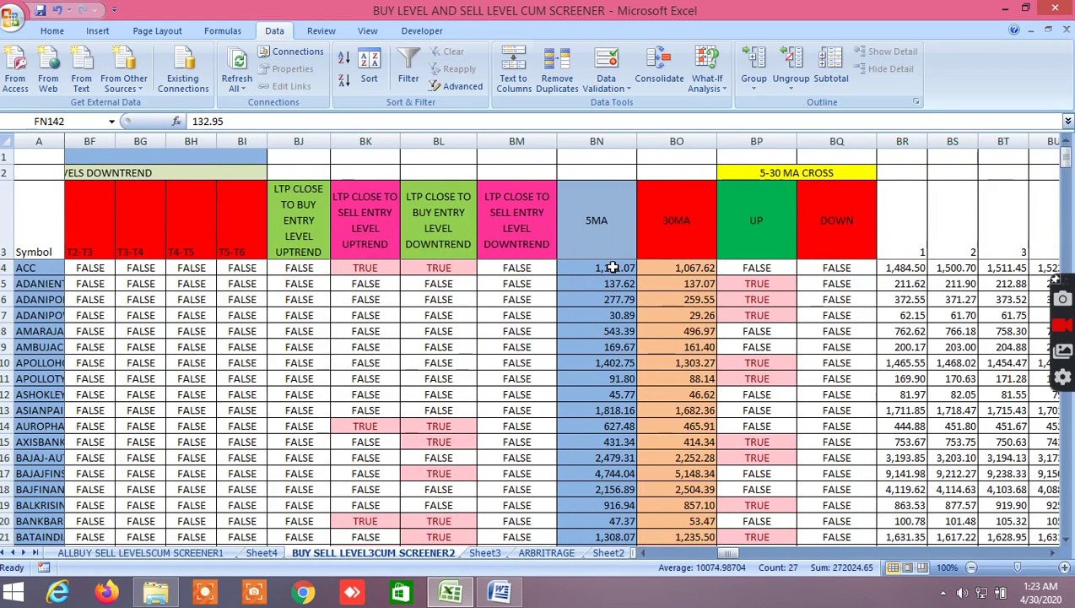
# Step: Go past the numbered price history columns and examine the MA, EMA, ROC and EMA crossover columns for the stocks
pyautogui.click(1055, 553)
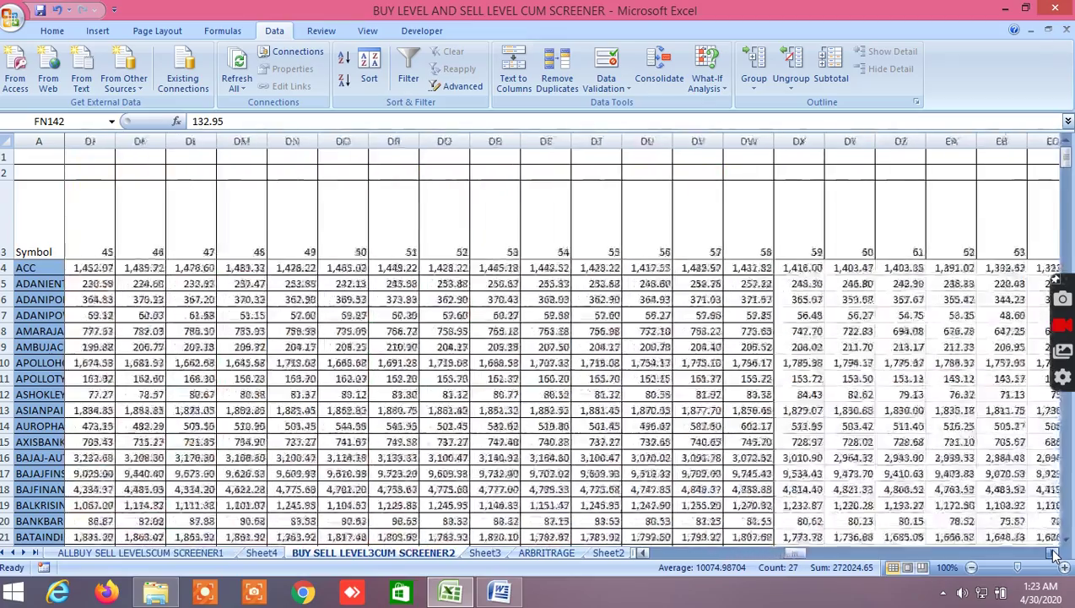
pyautogui.click(1055, 554)
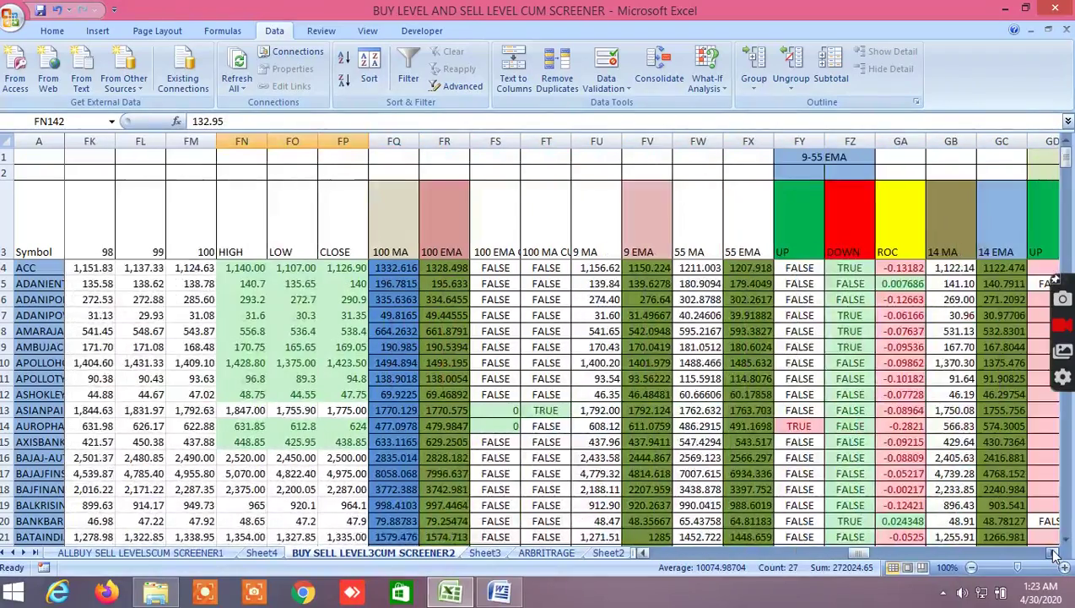
pyautogui.click(1055, 553)
pyautogui.click(1055, 554)
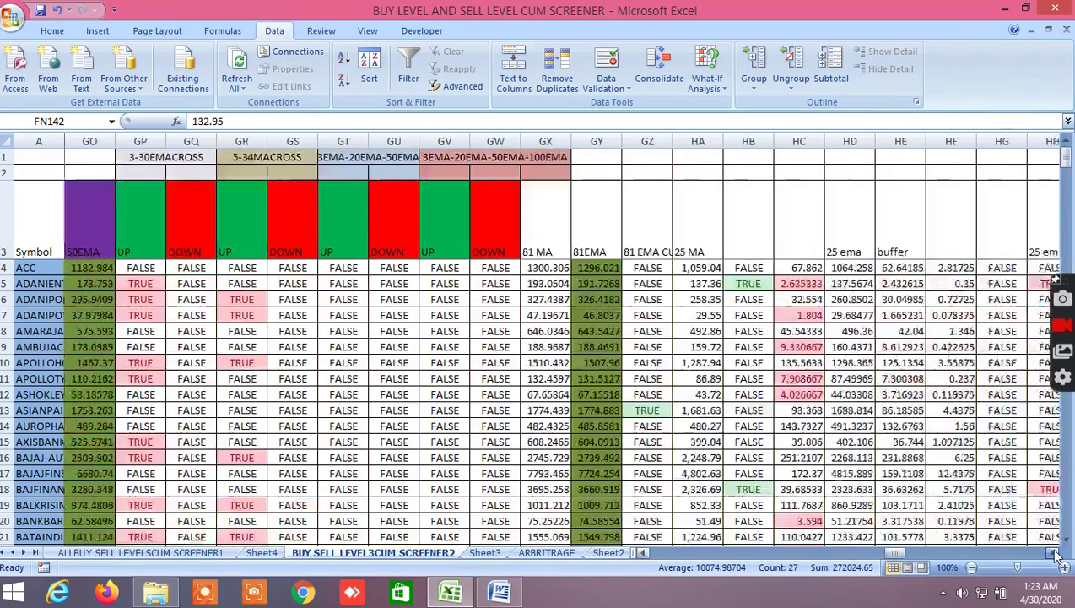
# Step: Examine the 81 EMA, long-term EMA, average trend and pull back buy/sell columns for the stocks
pyautogui.click(1055, 554)
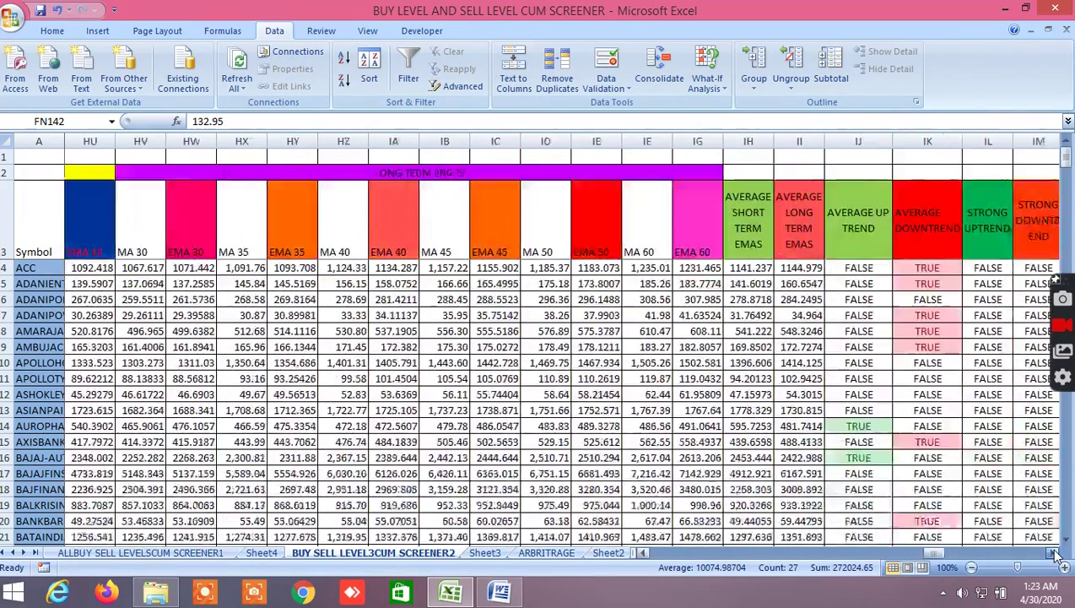
pyautogui.click(1055, 554)
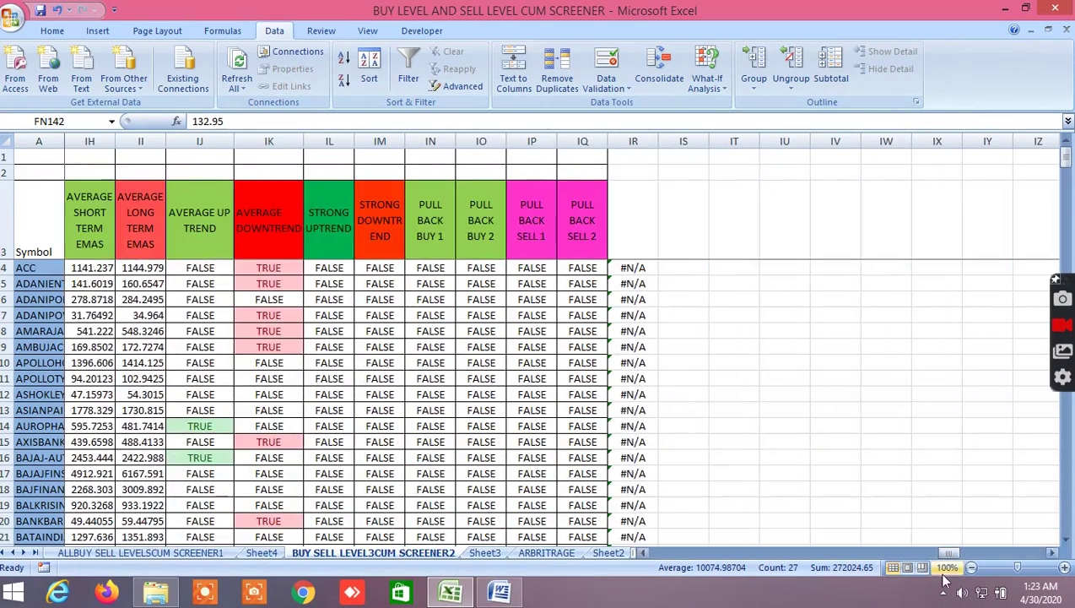
# Step: Return to the 100 MA columns and inspect the ASIANPAINT row's 100 MA signal formula with its HIGH and LOW prices
pyautogui.moveTo(956, 559); pyautogui.dragTo(864, 555)
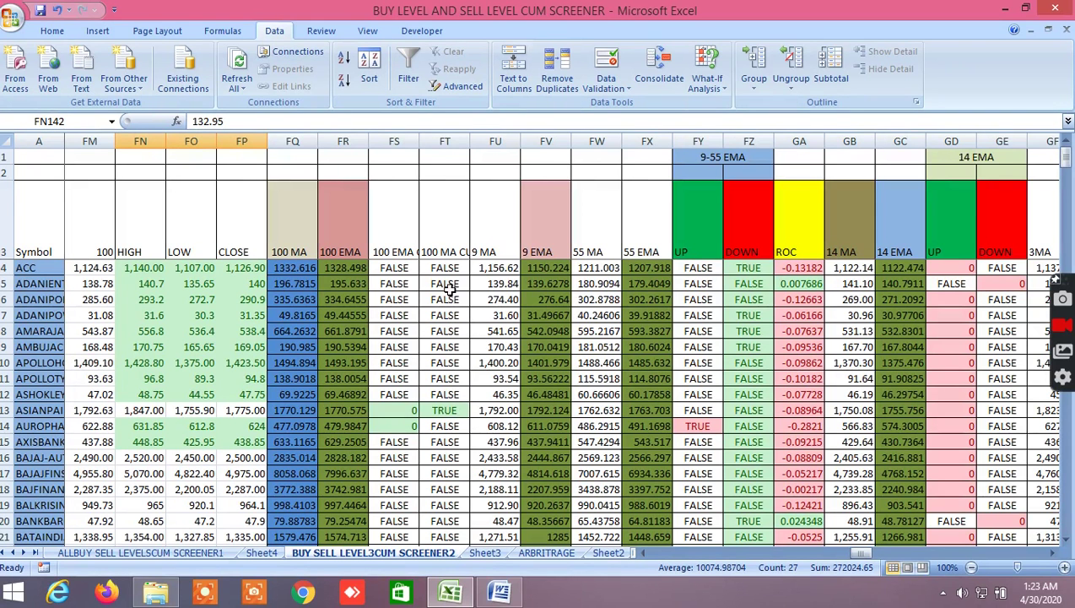
pyautogui.click(445, 411)
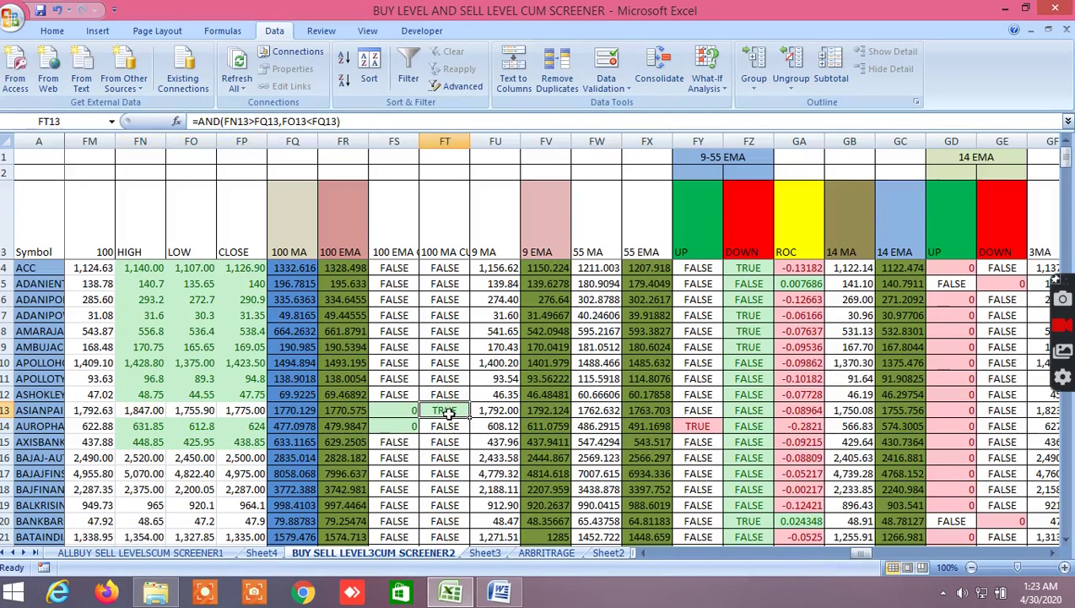
pyautogui.click(150, 411)
pyautogui.doubleClick(199, 410)
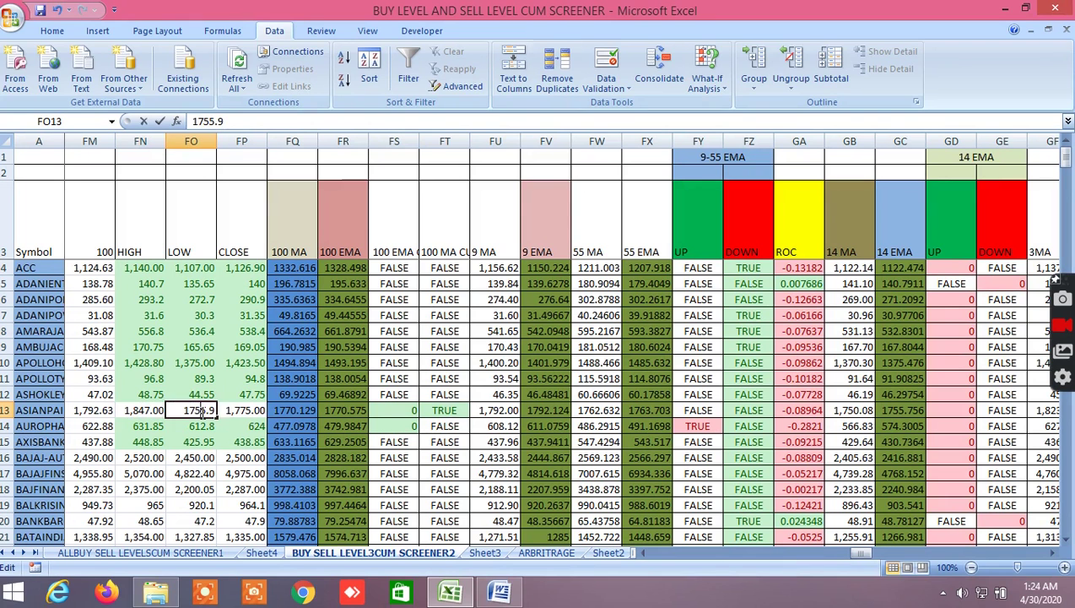
pyautogui.click(447, 411)
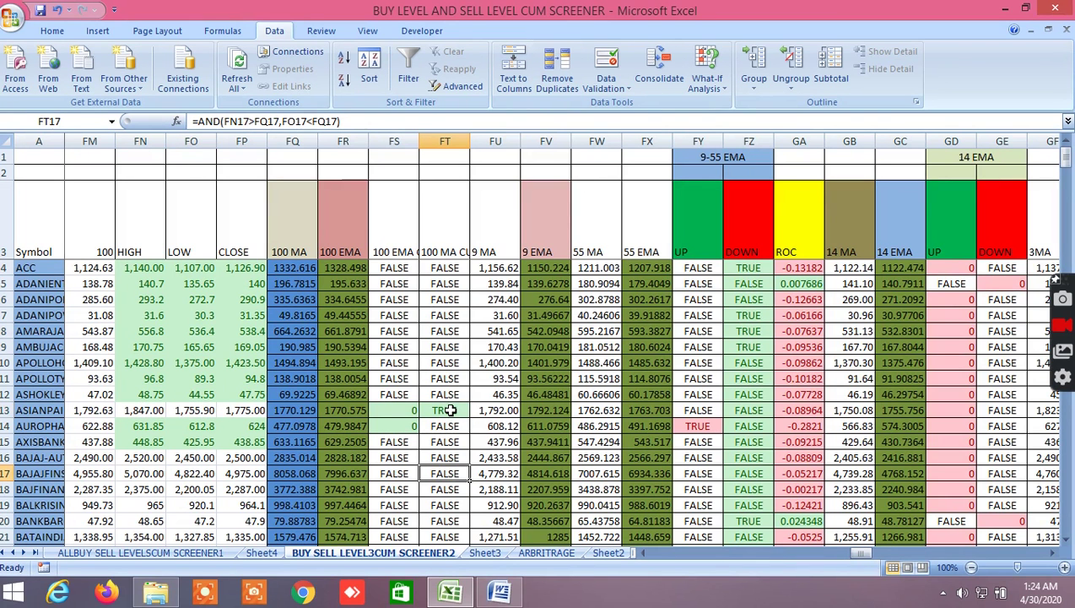
# Step: Inspect the 100 MA signal formulas in the BERGEPAINT and ESCORTS rows
pyautogui.scroll(-2, 476, 442)
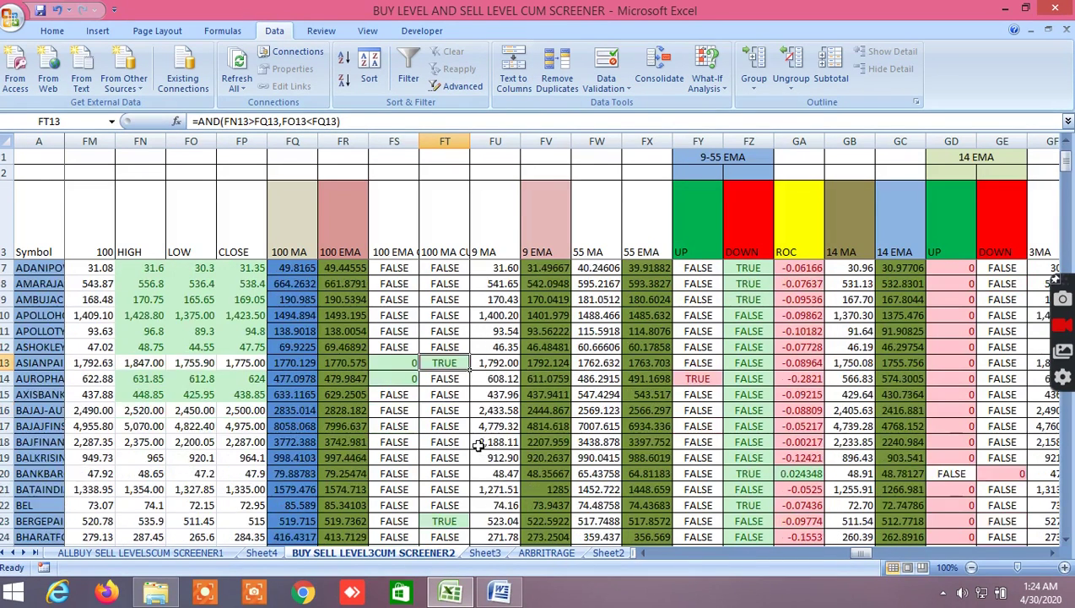
pyautogui.click(449, 474)
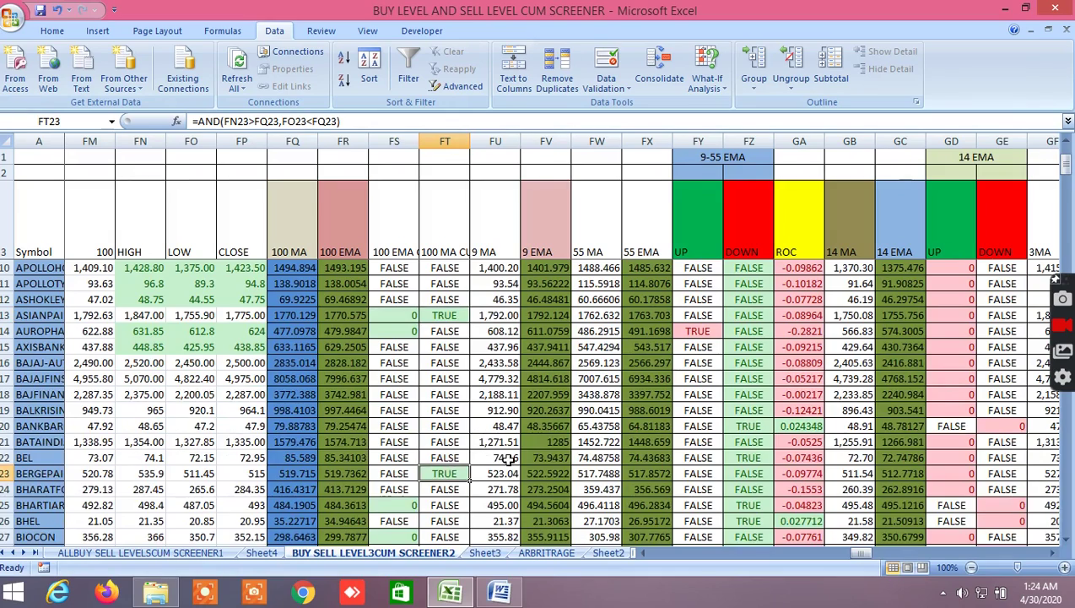
pyautogui.scroll(-4, 506, 458)
pyautogui.scroll(-5, 507, 458)
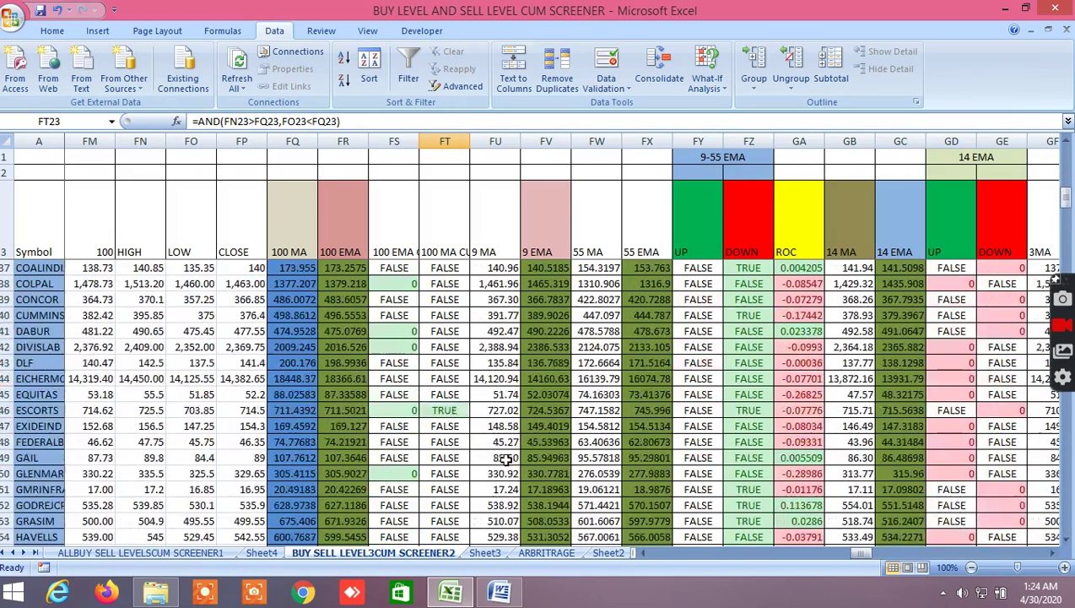
pyautogui.click(454, 412)
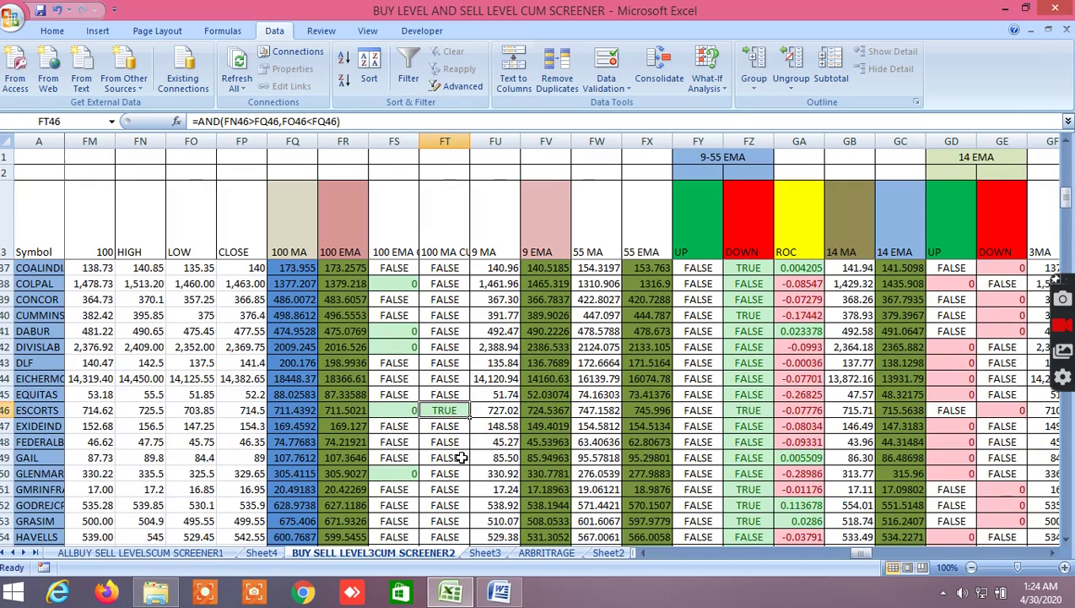
# Step: Check the 100 MA signals for the remaining stocks and commodities, and inspect the natural gas row's signal formula
pyautogui.scroll(-4, 462, 458)
pyautogui.scroll(-9, 461, 457)
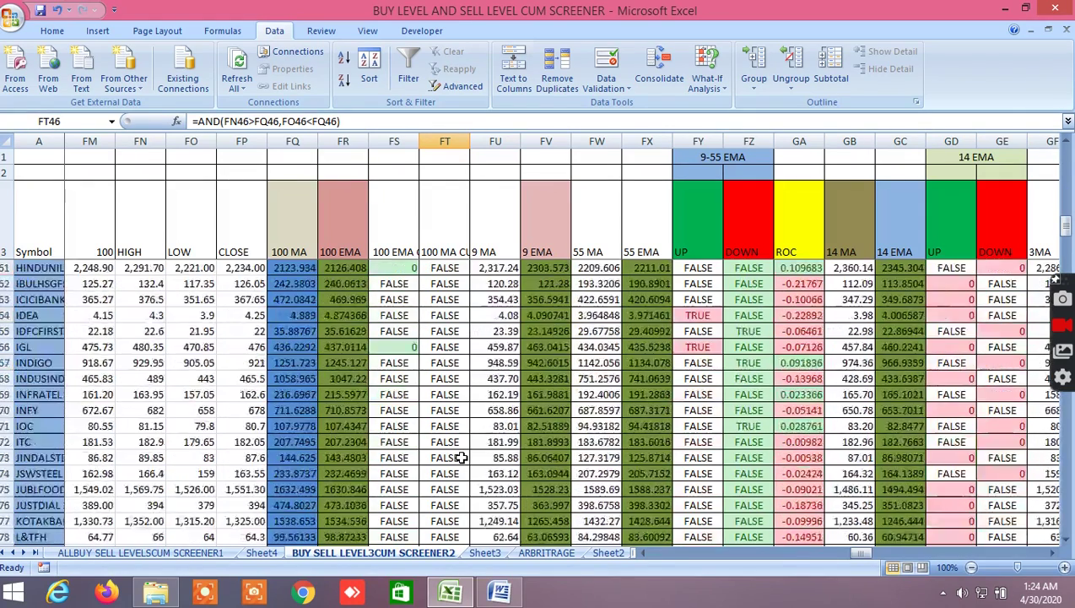
pyautogui.scroll(-6, 462, 457)
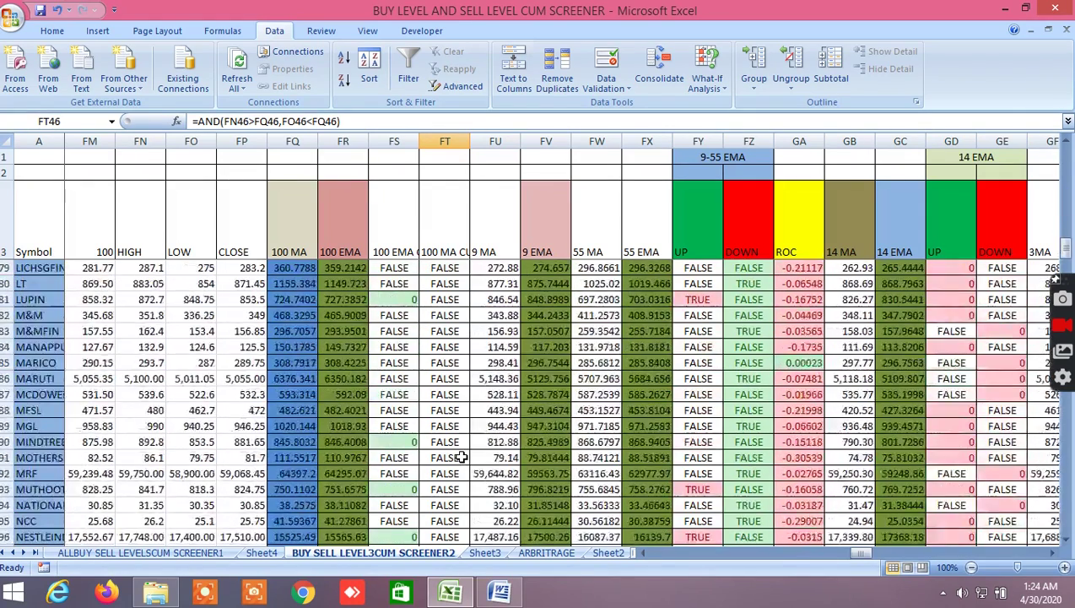
pyautogui.scroll(-7, 462, 457)
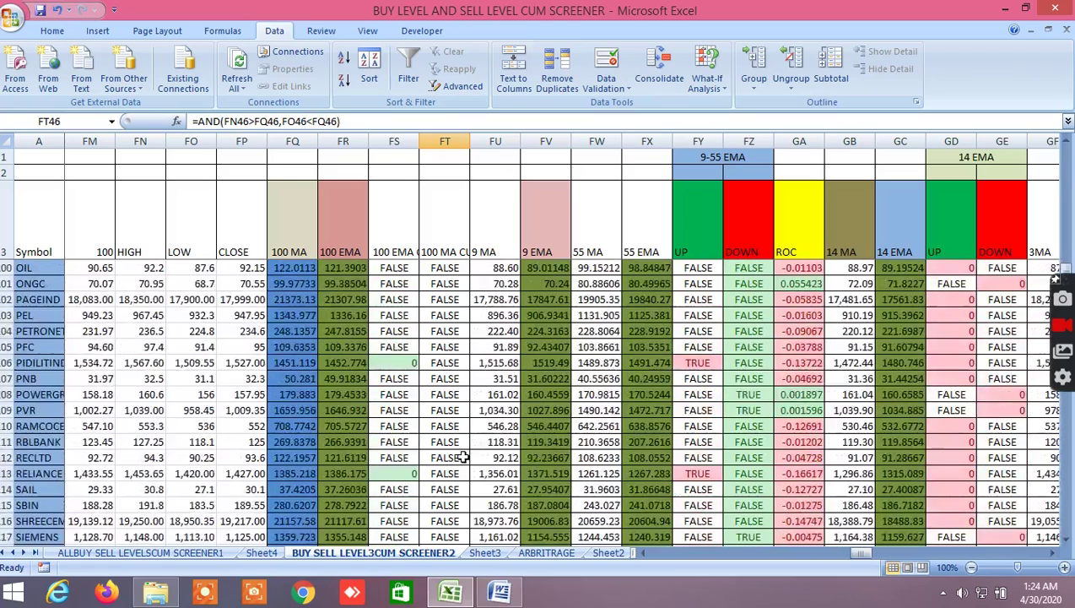
pyautogui.scroll(-5, 461, 458)
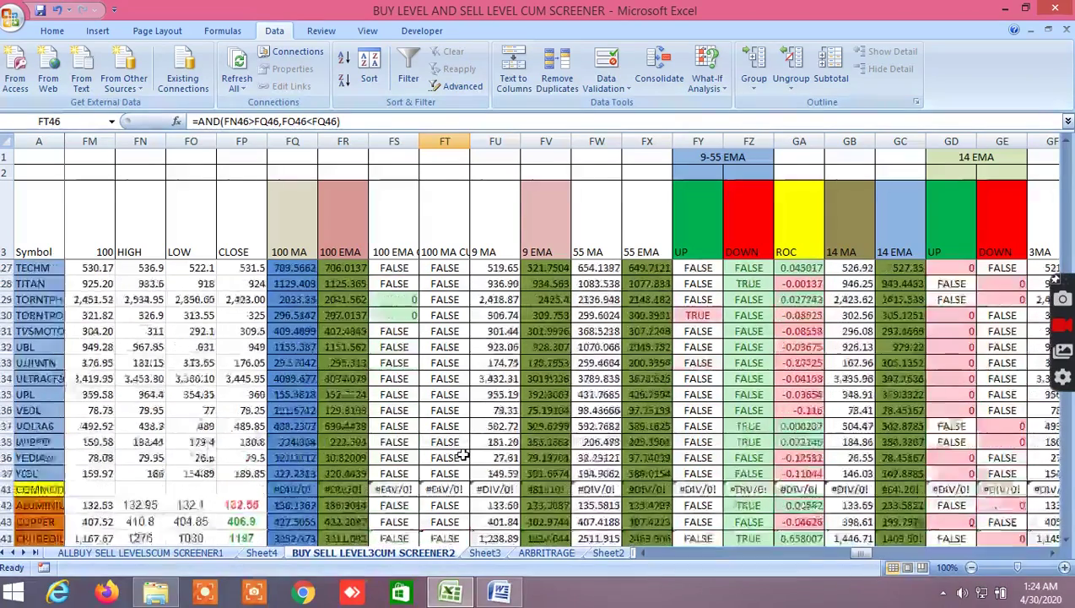
pyautogui.scroll(-3, 461, 456)
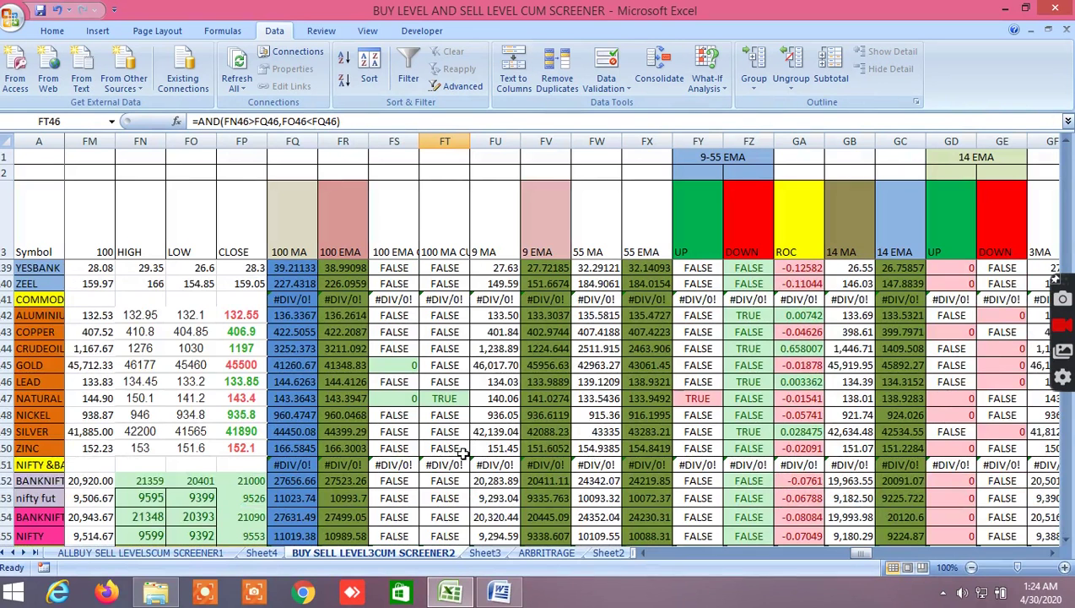
pyautogui.scroll(1, 462, 455)
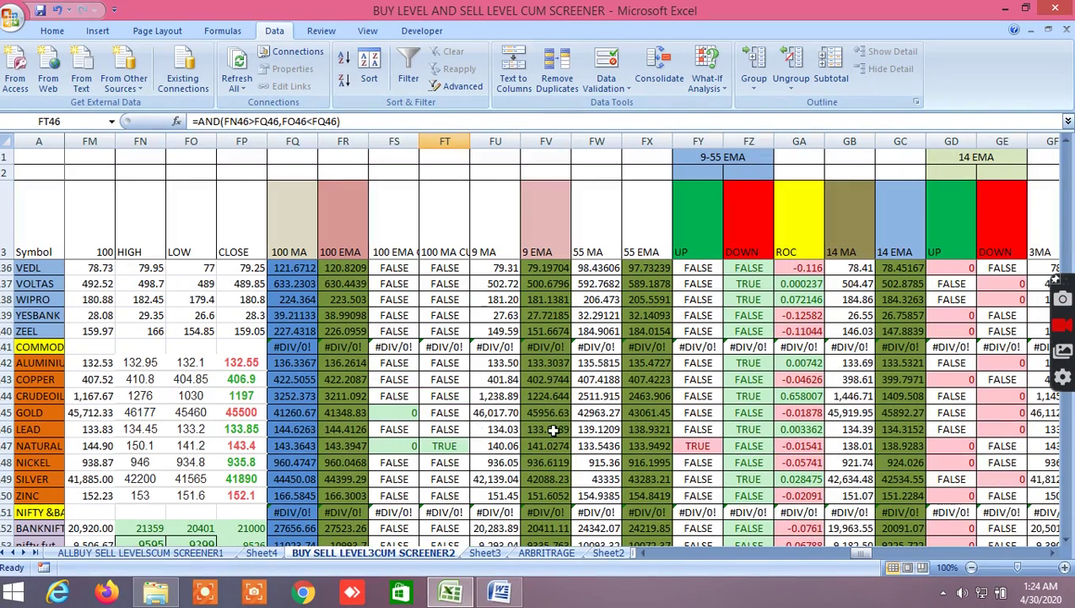
pyautogui.click(454, 445)
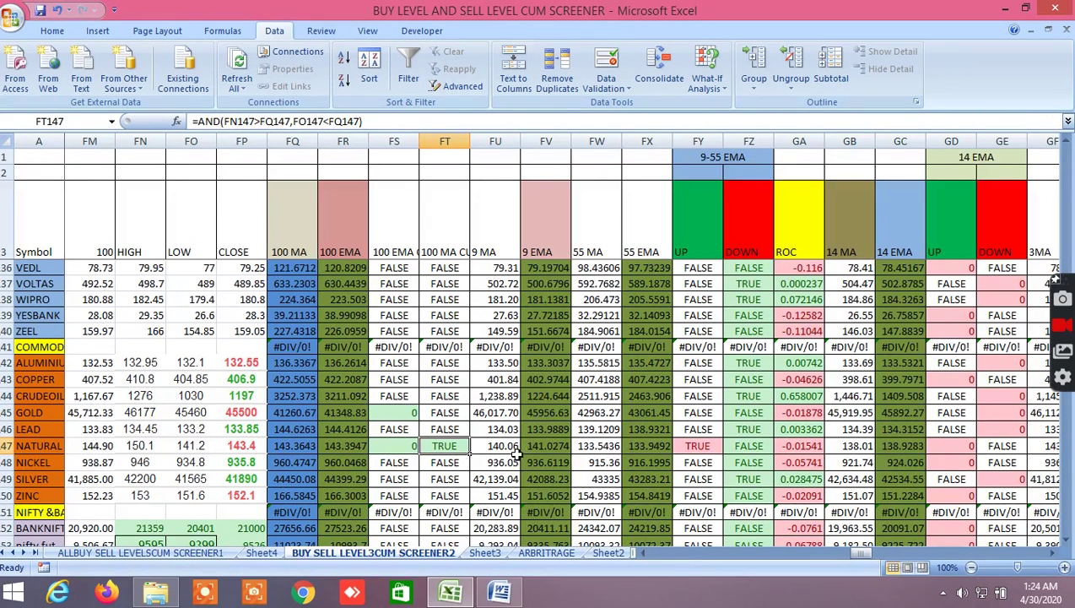
# Step: Open the ARBRITRAGE sheet showing the SPOT VS FUTURE ARBRITRAGE table
pyautogui.click(555, 553)
pyautogui.rightClick(335, 337)
pyautogui.rightClick(319, 221)
pyautogui.click(633, 327)
pyautogui.doubleClick(663, 334)
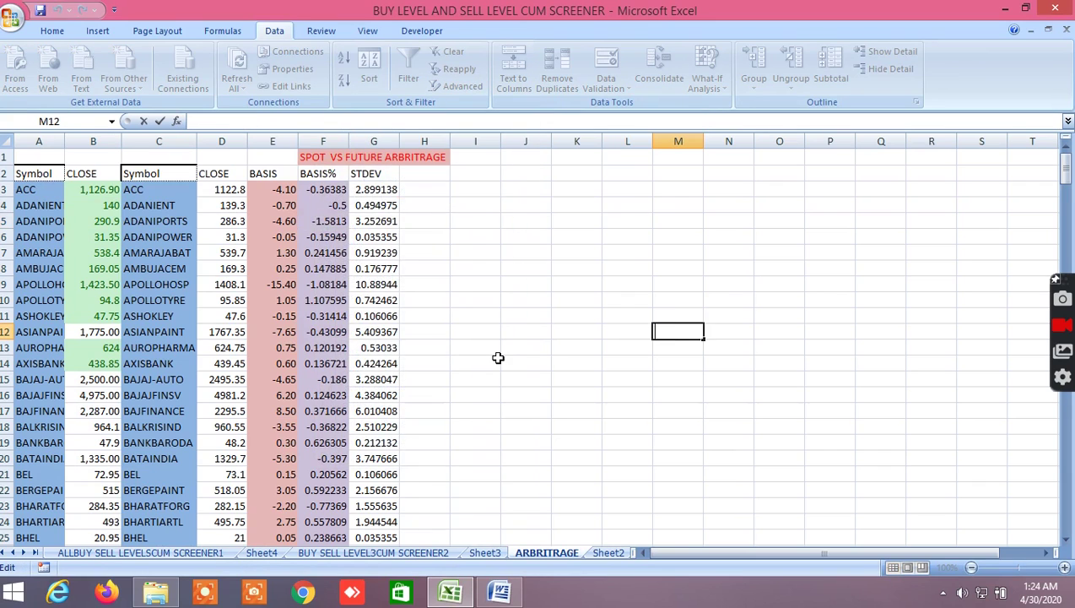
# Step: Examine the spot and future CLOSE, BASIS, BASIS% and STDEV columns for all stocks through ZEEL
pyautogui.scroll(-7, 497, 358)
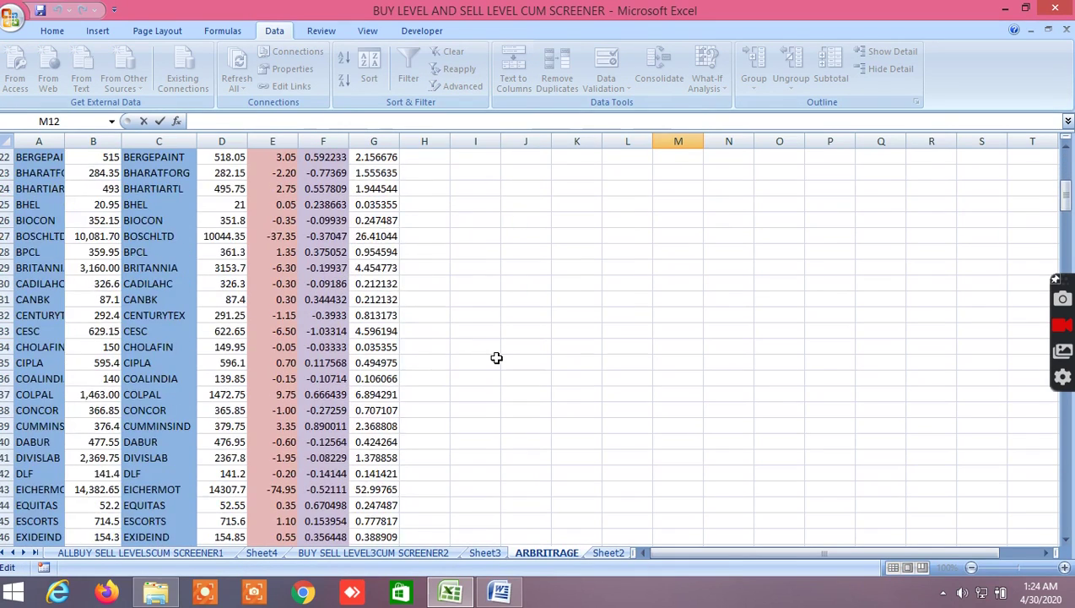
pyautogui.scroll(-7, 496, 358)
pyautogui.scroll(-5, 496, 358)
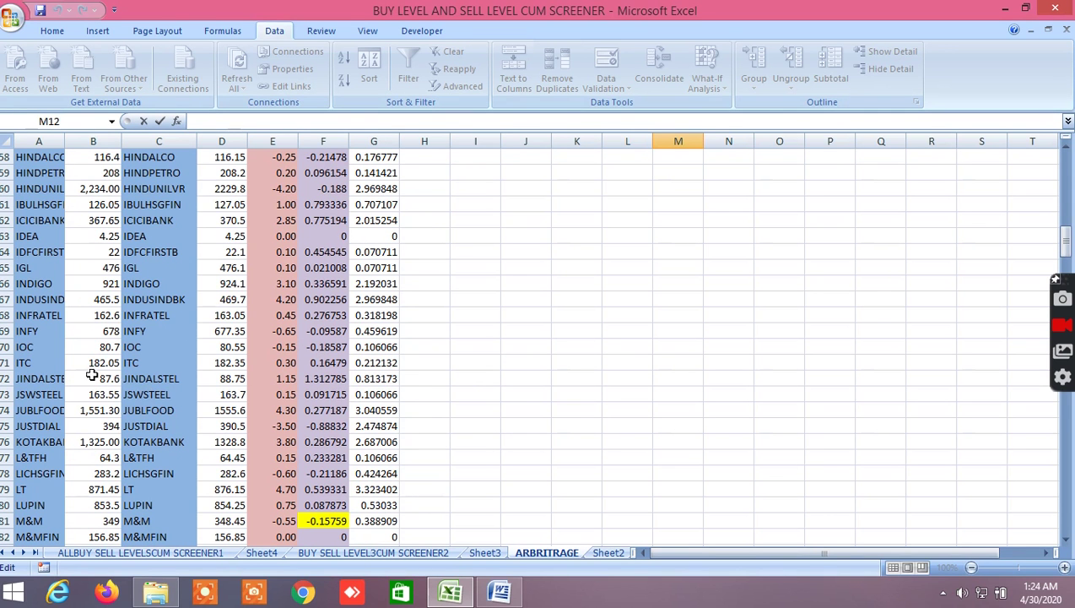
pyautogui.scroll(-5, 352, 396)
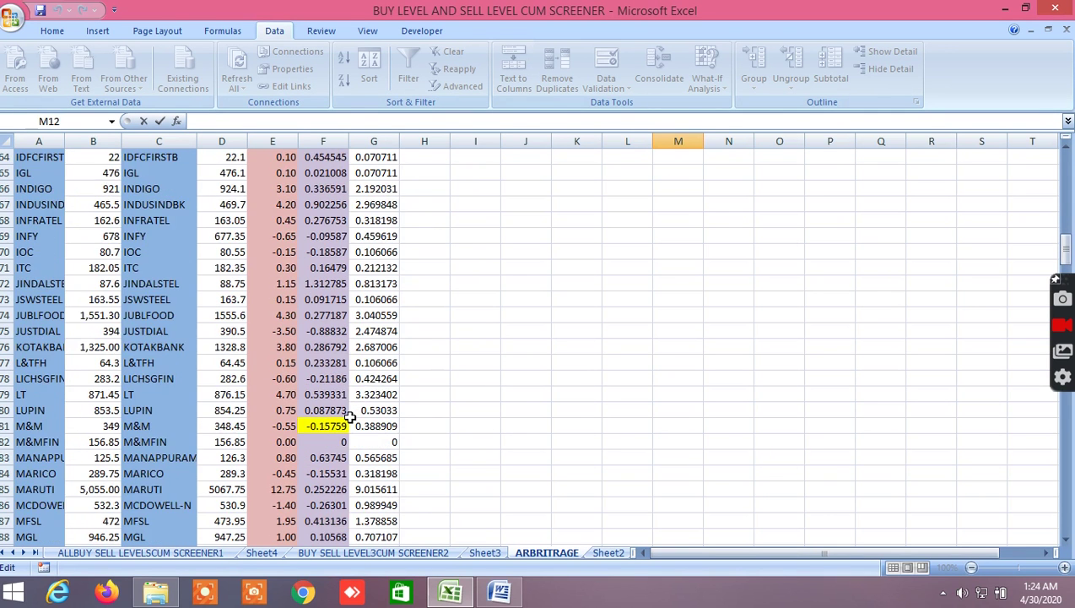
pyautogui.scroll(1, 349, 416)
pyautogui.scroll(-6, 348, 417)
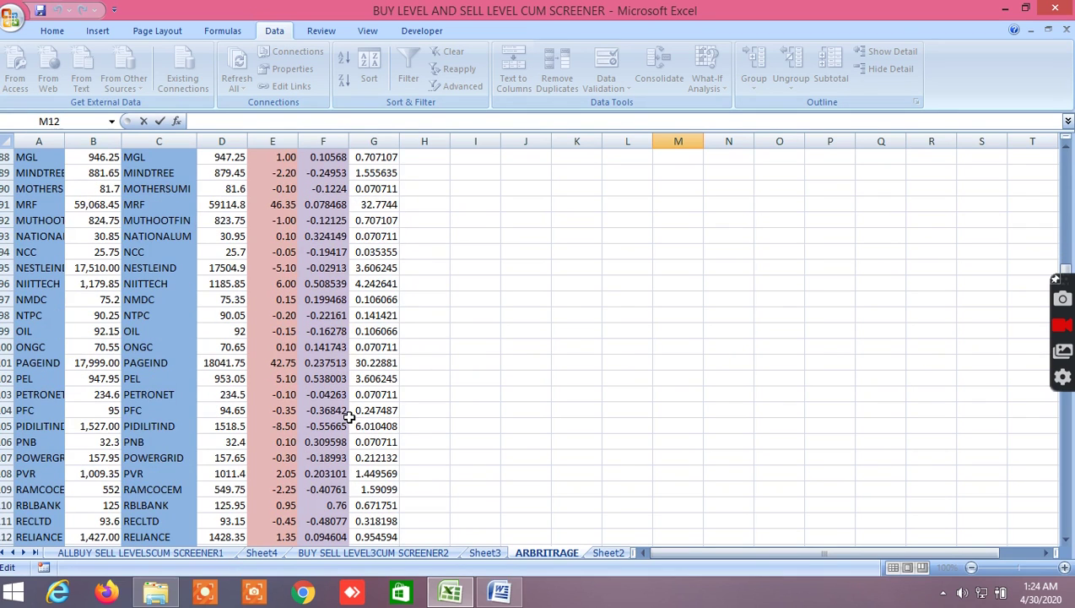
pyautogui.scroll(-8, 349, 417)
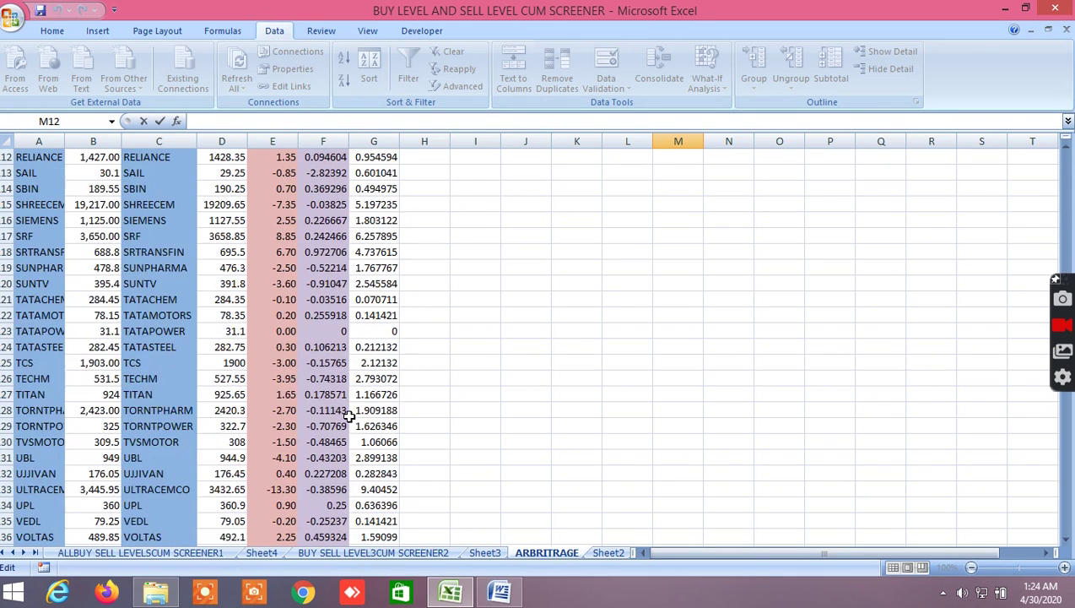
pyautogui.scroll(-2, 348, 417)
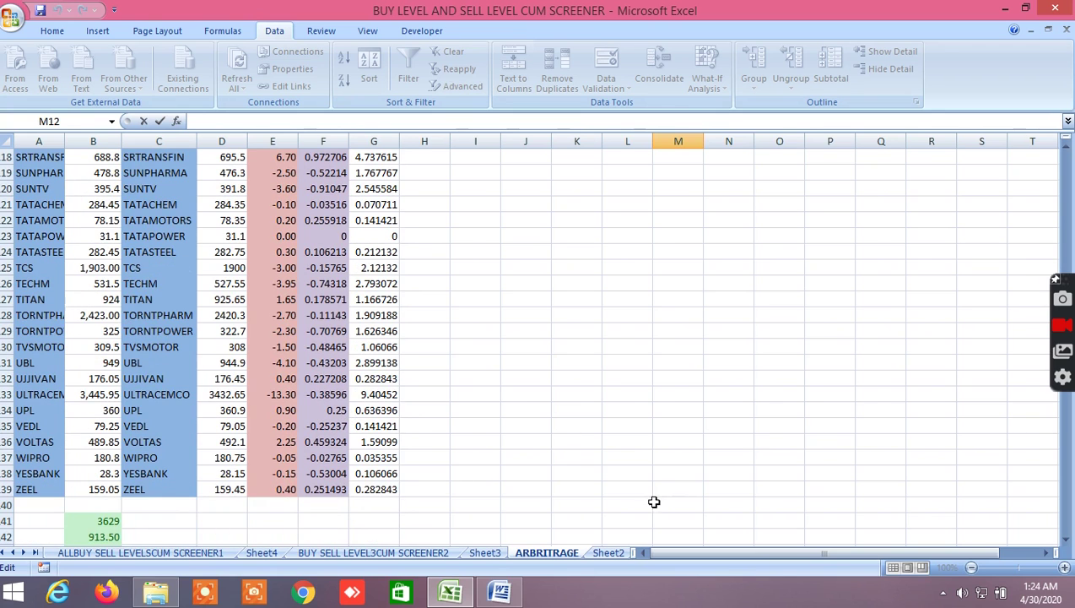
# Step: Open the CORRELATION PAIR TRADING sheet and go to its pair names and 1, 7, 15 and 30 day signal columns
pyautogui.click(608, 553)
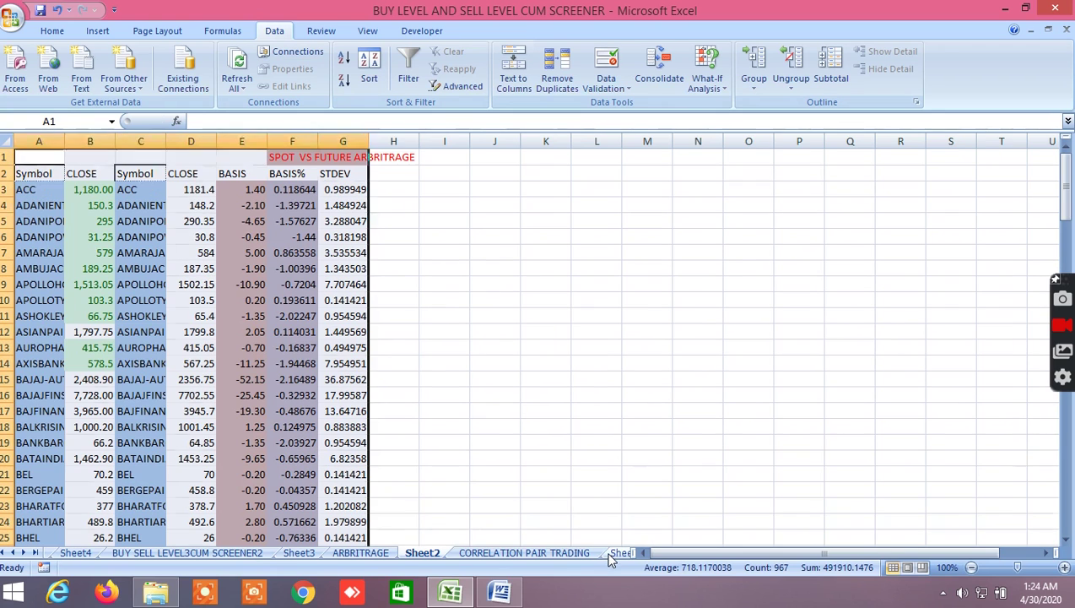
pyautogui.click(557, 554)
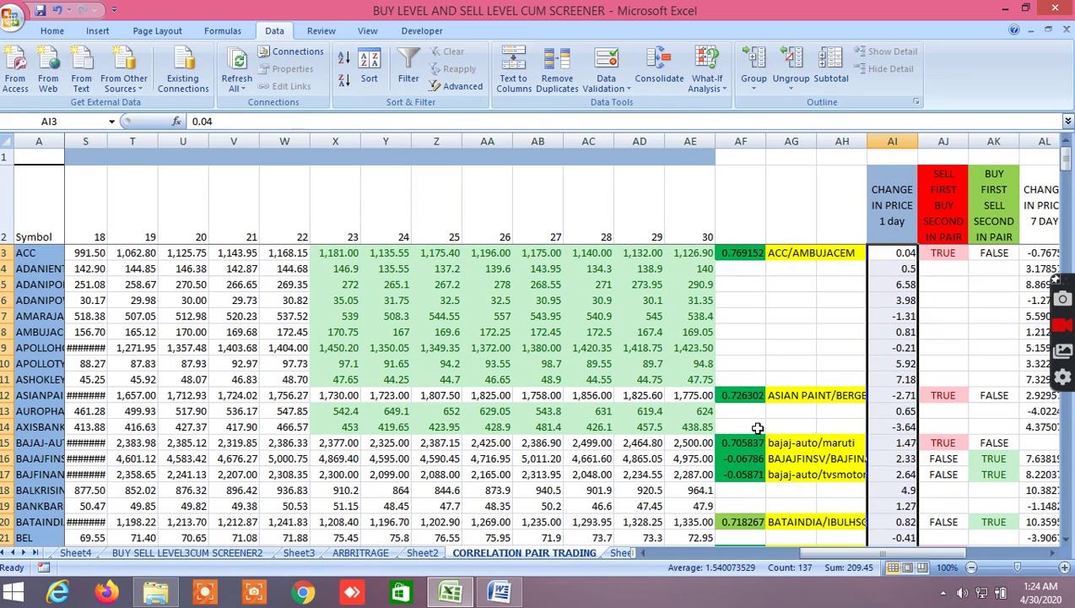
pyautogui.click(1051, 553)
pyautogui.click(1051, 553)
pyautogui.click(1051, 554)
pyautogui.click(1052, 554)
pyautogui.click(1051, 553)
pyautogui.click(1051, 554)
pyautogui.click(1052, 554)
pyautogui.click(1052, 553)
pyautogui.click(1052, 553)
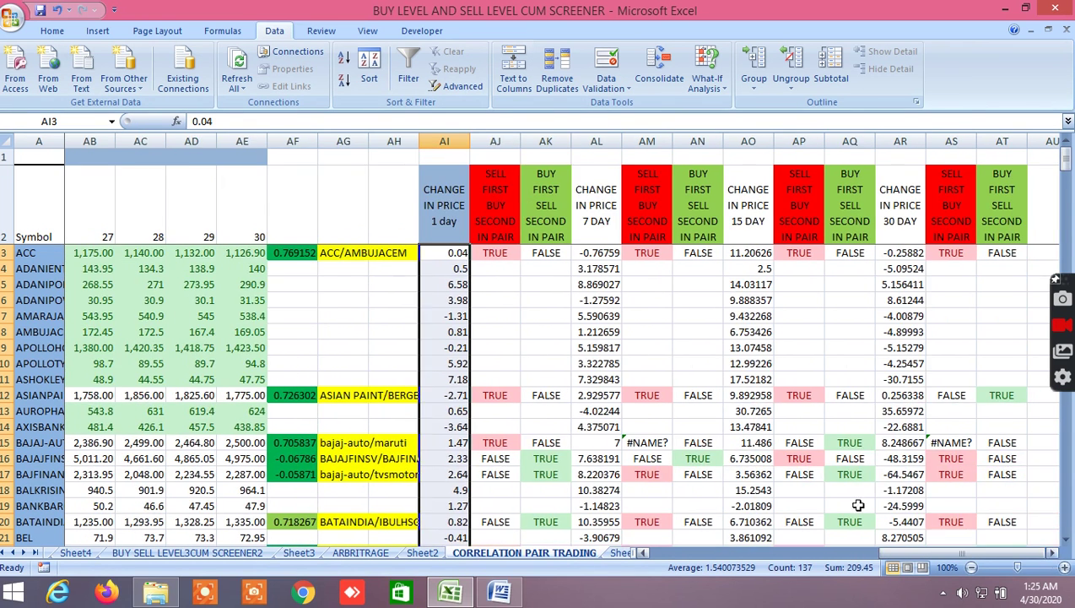
pyautogui.rightClick(508, 378)
pyautogui.rightClick(391, 319)
pyautogui.press('Escape')
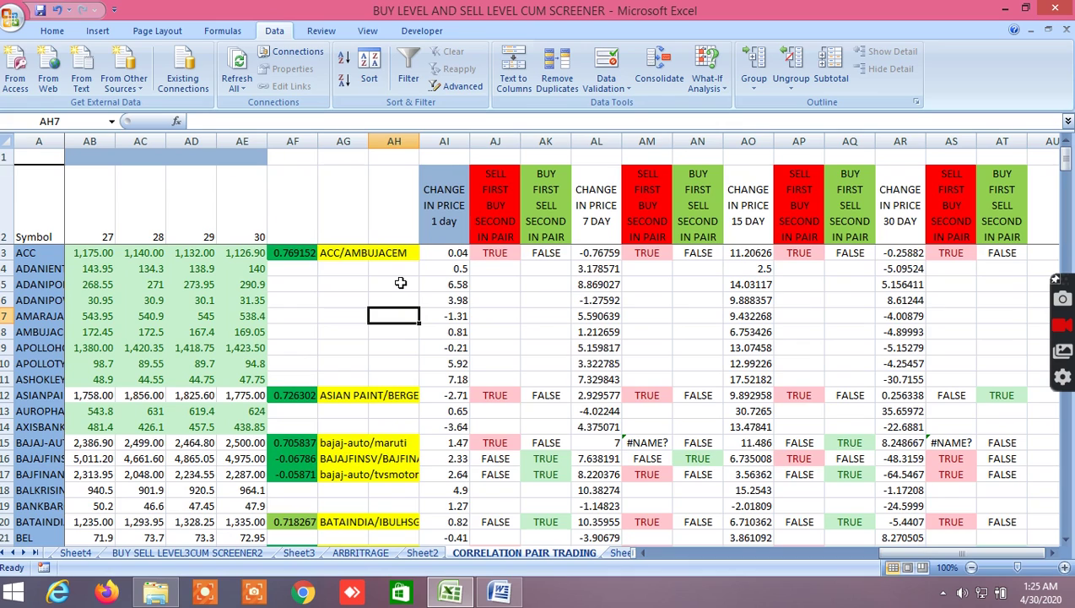
# Step: Examine the correlation values, stock pairs and sell-first or buy-first signals down the CORRELATION PAIR TRADING rows
pyautogui.scroll(-3, 404, 284)
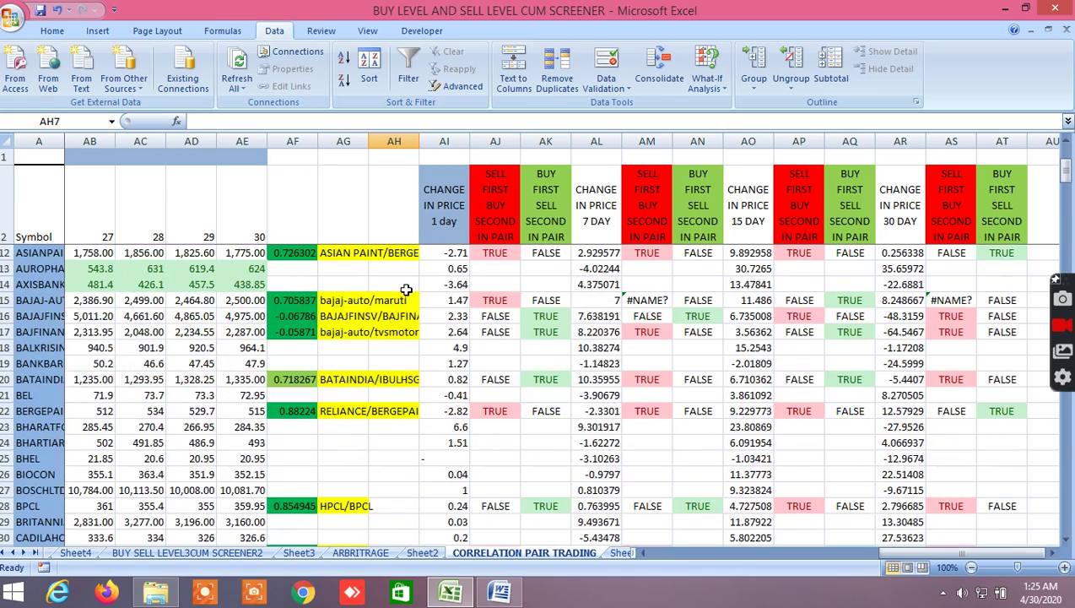
pyautogui.scroll(-6, 406, 290)
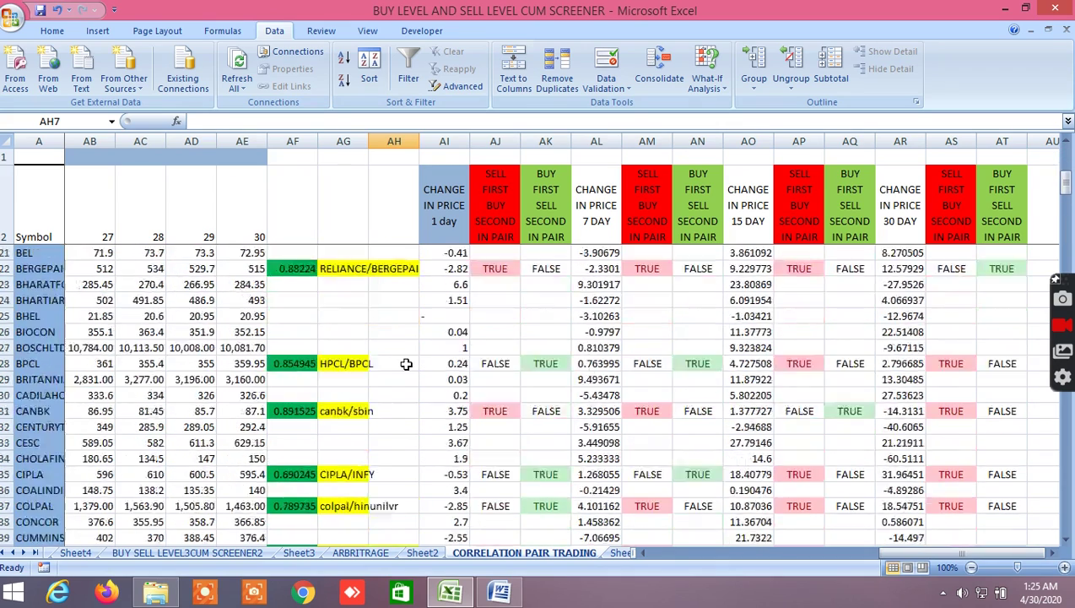
pyautogui.scroll(-2, 406, 364)
pyautogui.scroll(-6, 406, 363)
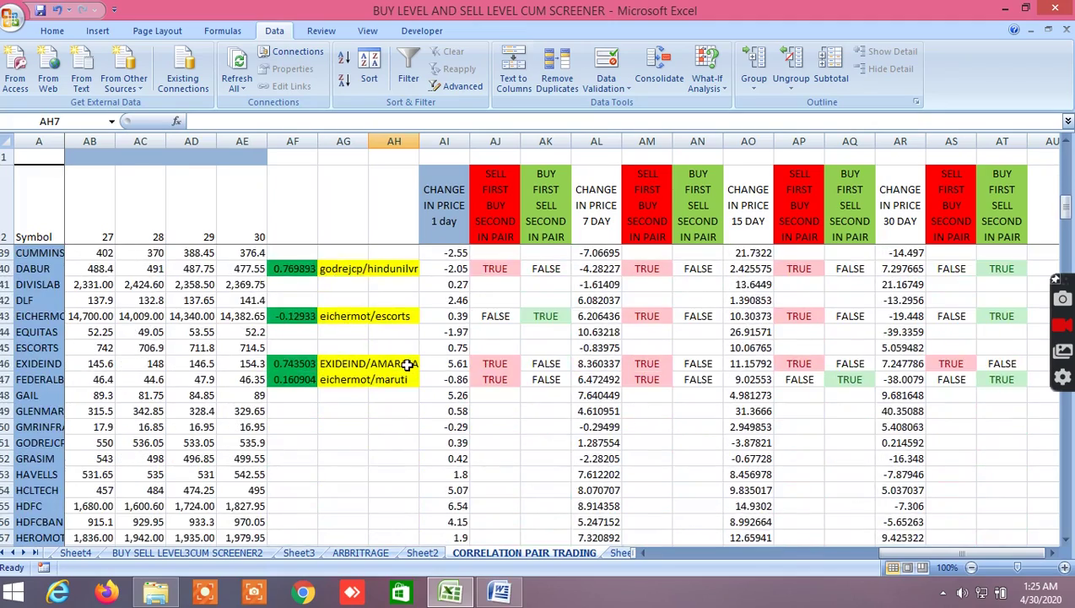
pyautogui.scroll(-2, 406, 364)
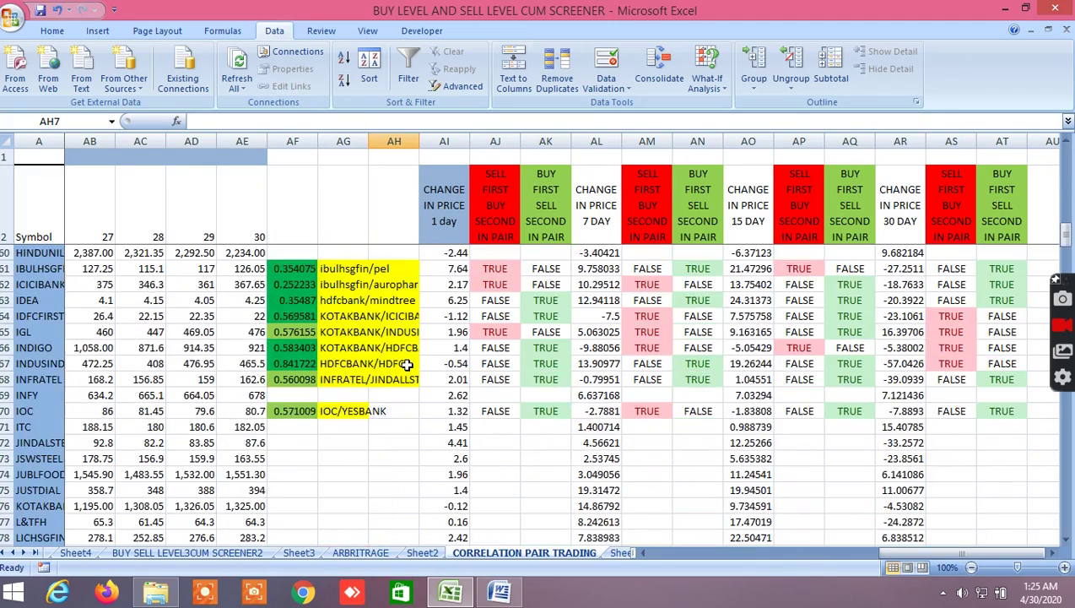
pyautogui.scroll(-9, 406, 363)
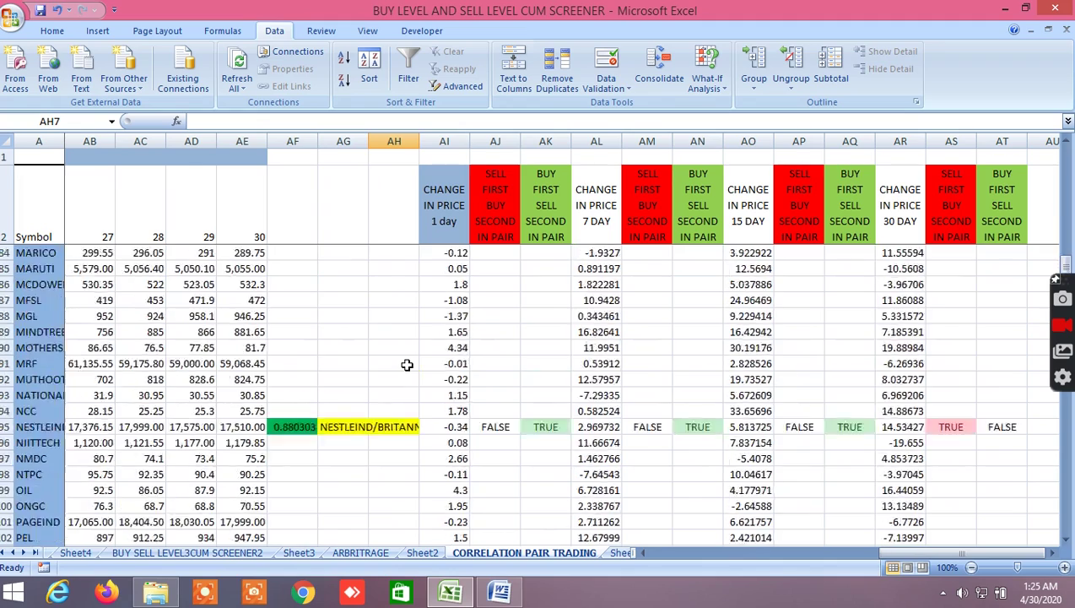
pyautogui.scroll(-3, 406, 364)
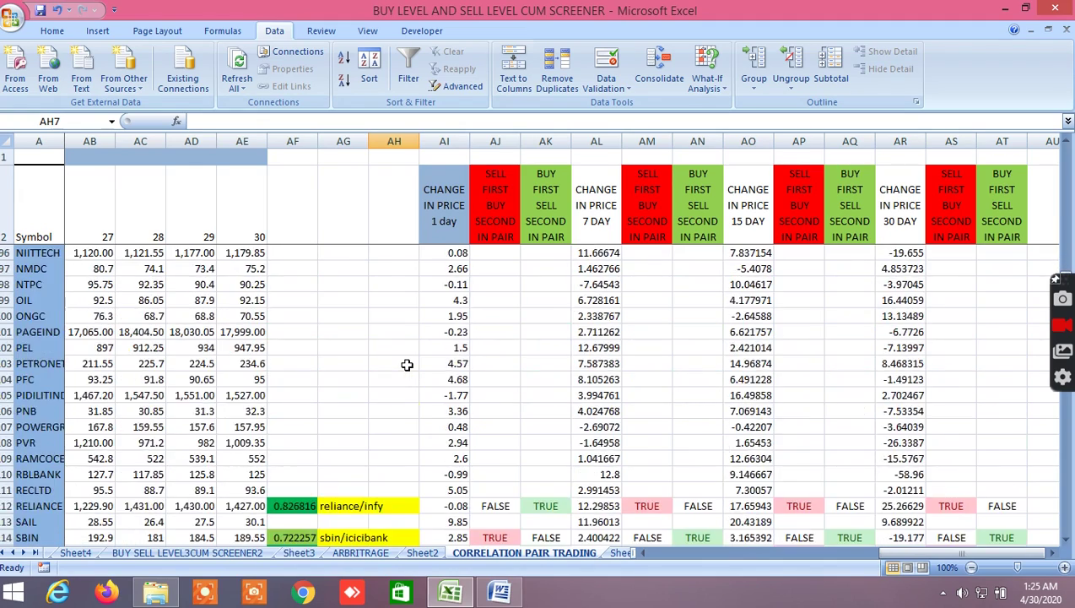
pyautogui.scroll(-3, 406, 364)
pyautogui.scroll(-3, 406, 364)
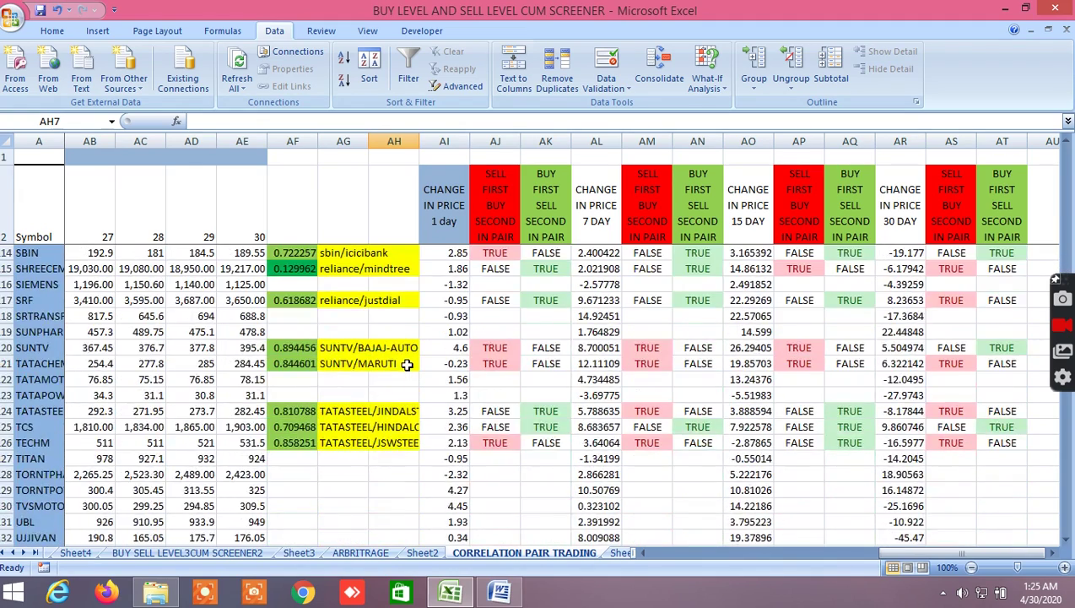
# Step: Review the correlation values and stock pair names from the last CORRELATION PAIR TRADING rows back to ACC
pyautogui.scroll(-4, 406, 363)
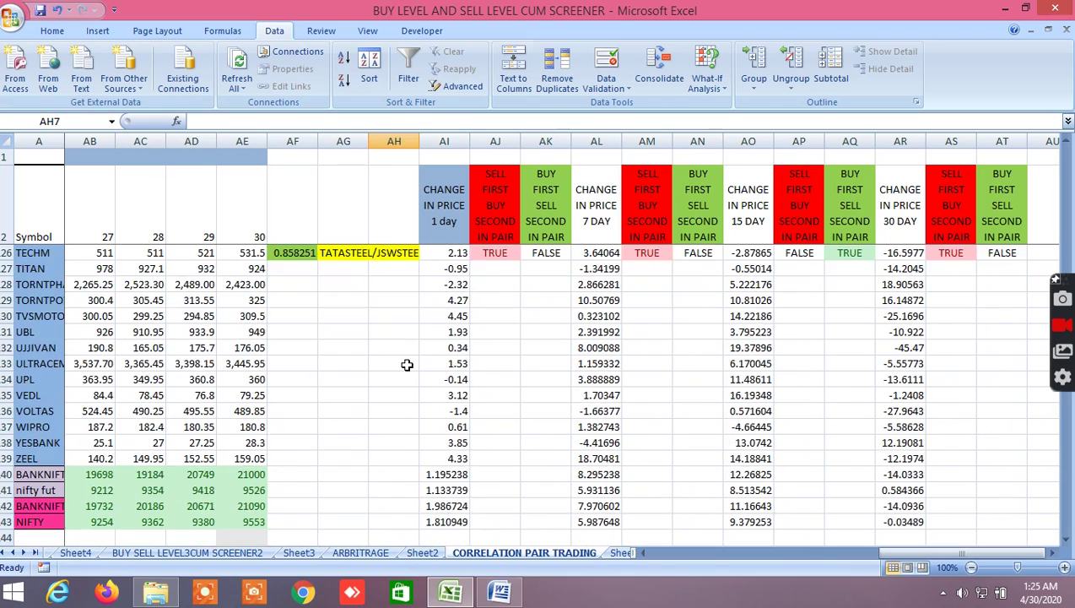
pyautogui.scroll(6, 406, 364)
pyautogui.scroll(1, 406, 363)
pyautogui.scroll(2, 404, 358)
pyautogui.scroll(12, 403, 356)
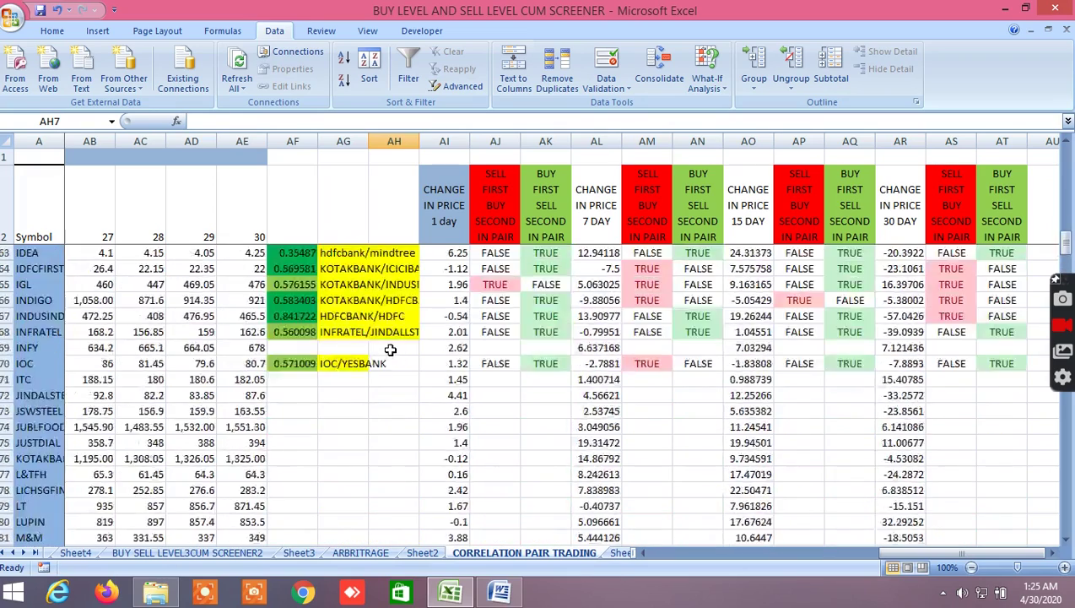
pyautogui.scroll(13, 391, 350)
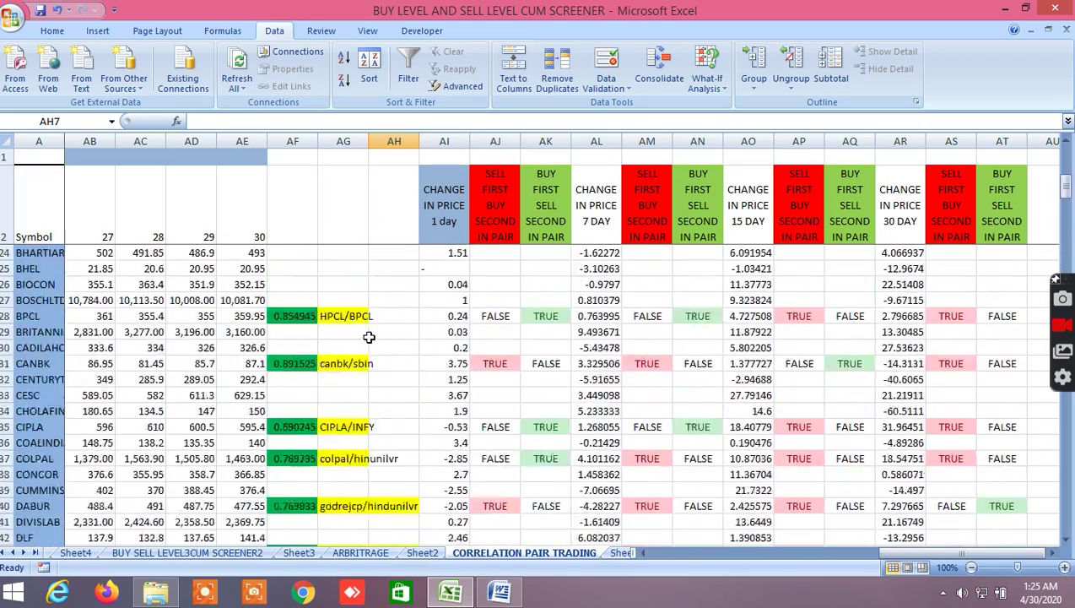
pyautogui.scroll(7, 369, 337)
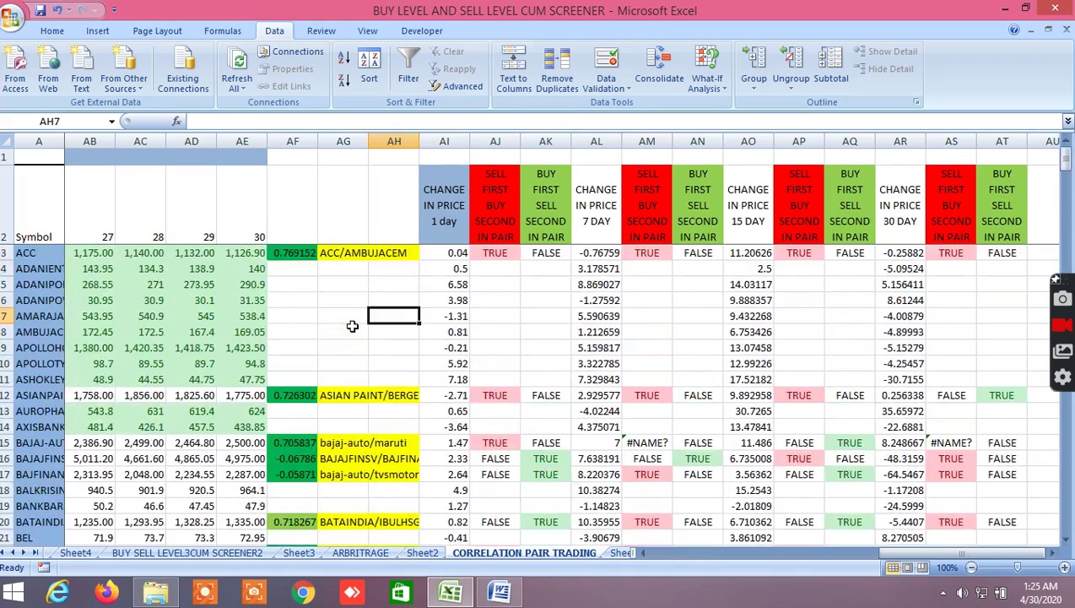
pyautogui.scroll(-3, 352, 325)
pyautogui.scroll(-1, 355, 353)
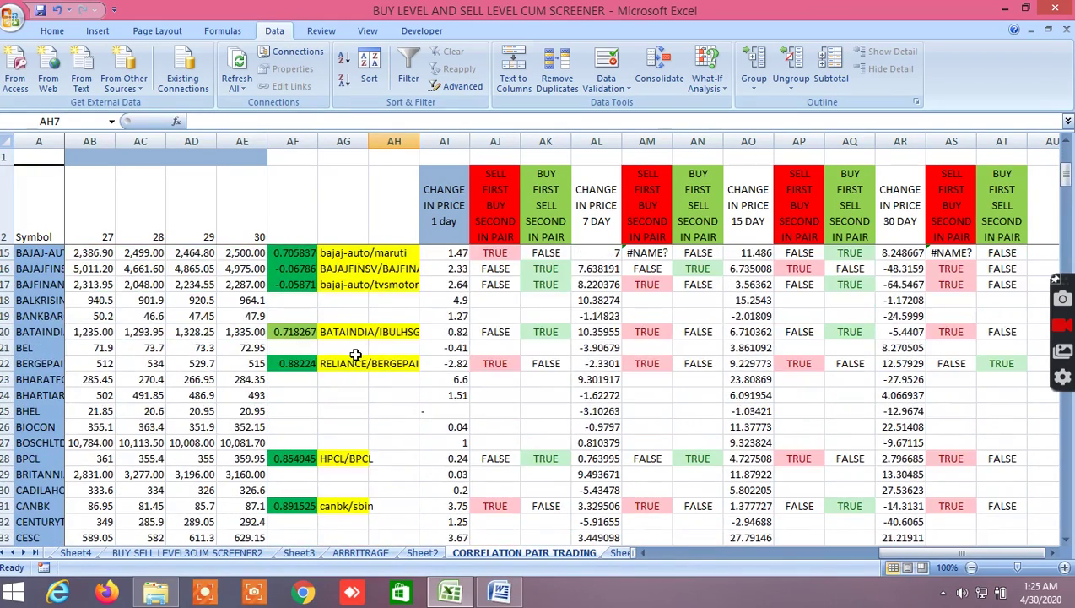
pyautogui.scroll(-2, 360, 365)
pyautogui.scroll(-3, 360, 366)
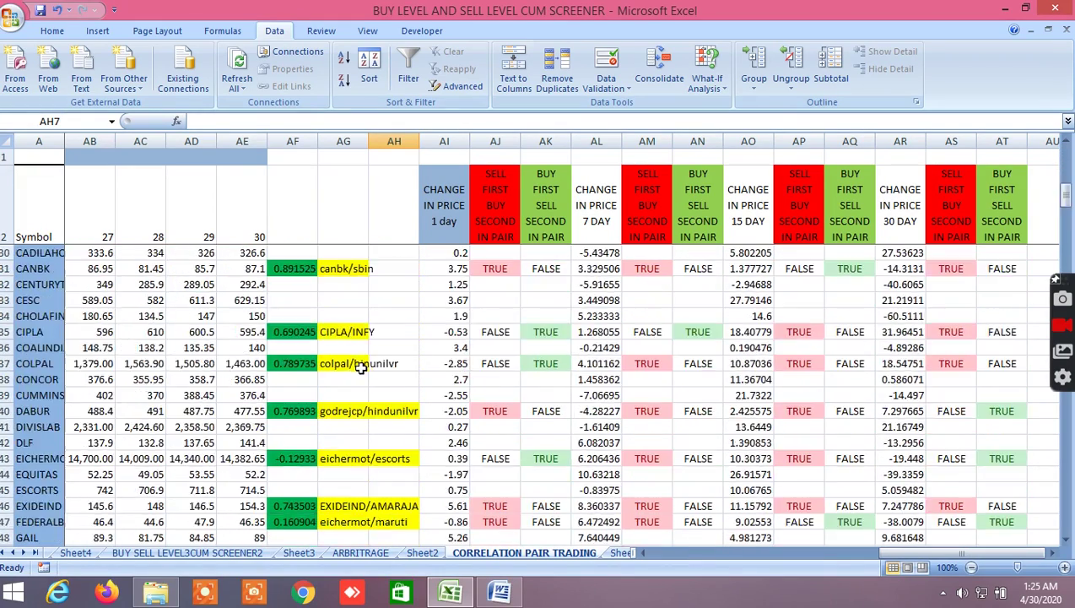
pyautogui.scroll(9, 361, 366)
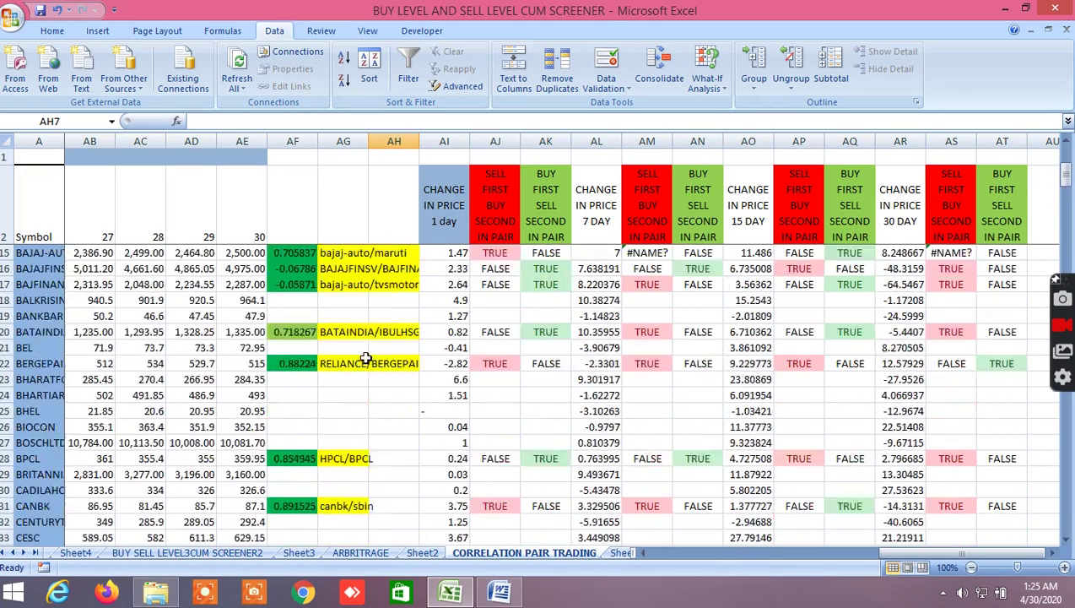
# Step: Point out the CHANGE IN PRICE 1 day and SELL FIRST BUY SECOND IN PAIR headers, and examine the signals down the pair rows
pyautogui.click(450, 219)
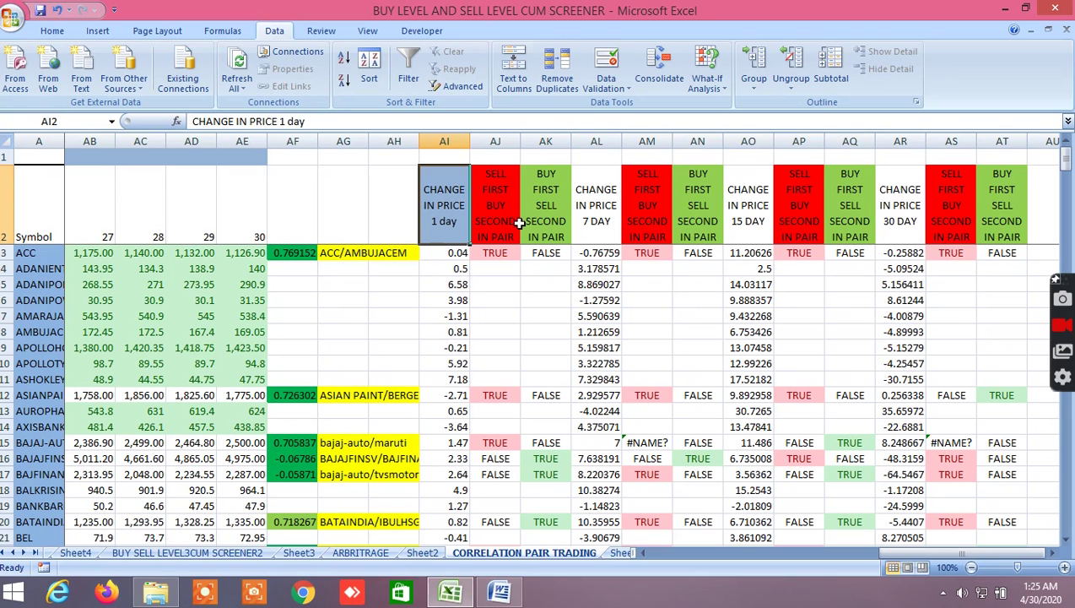
pyautogui.click(507, 211)
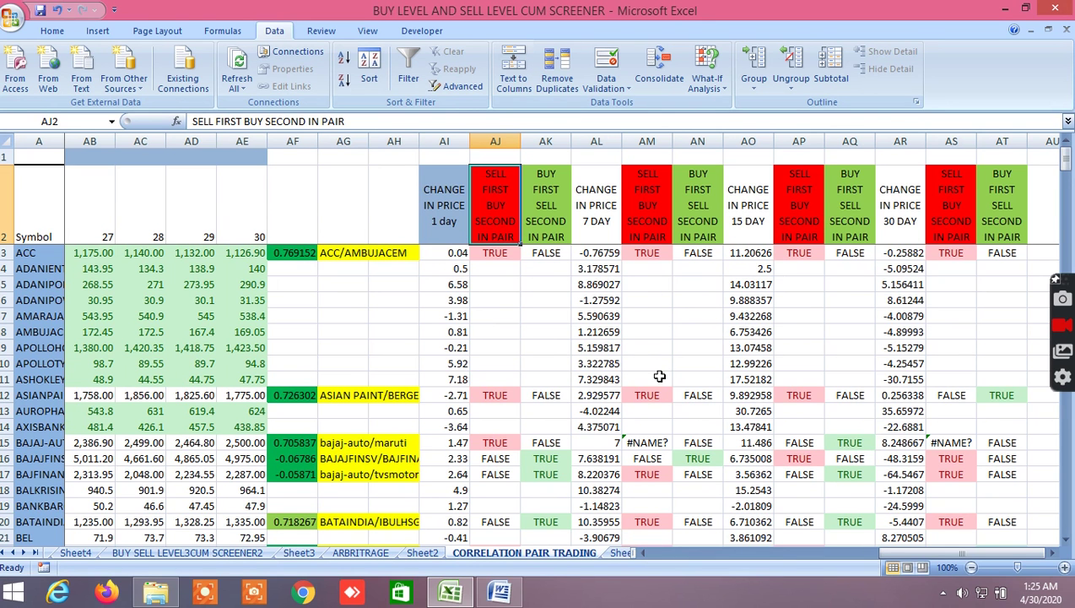
pyautogui.scroll(-1, 659, 375)
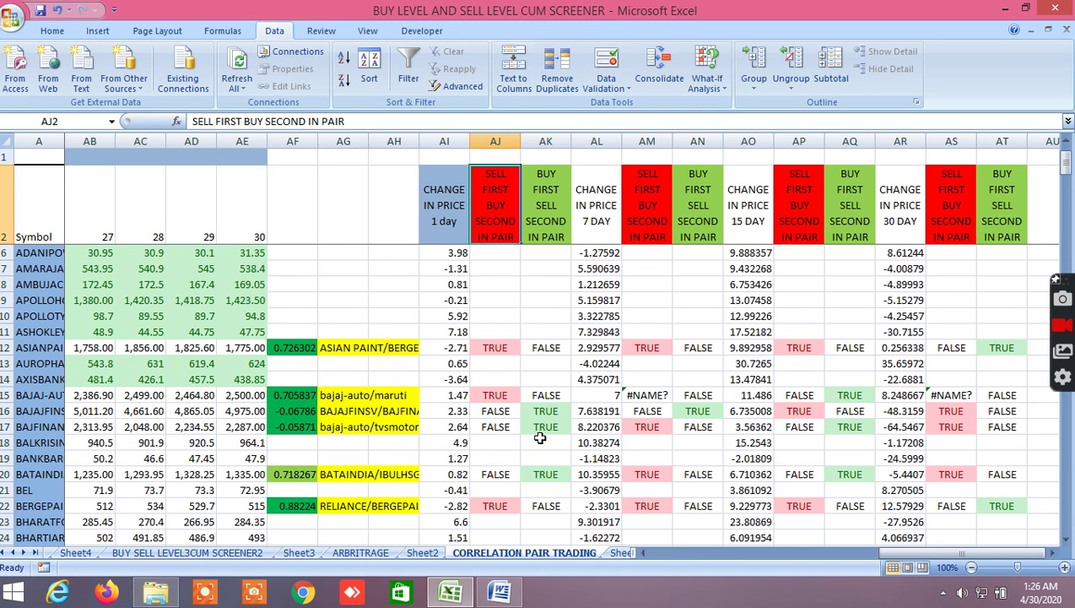
pyautogui.scroll(-1, 549, 441)
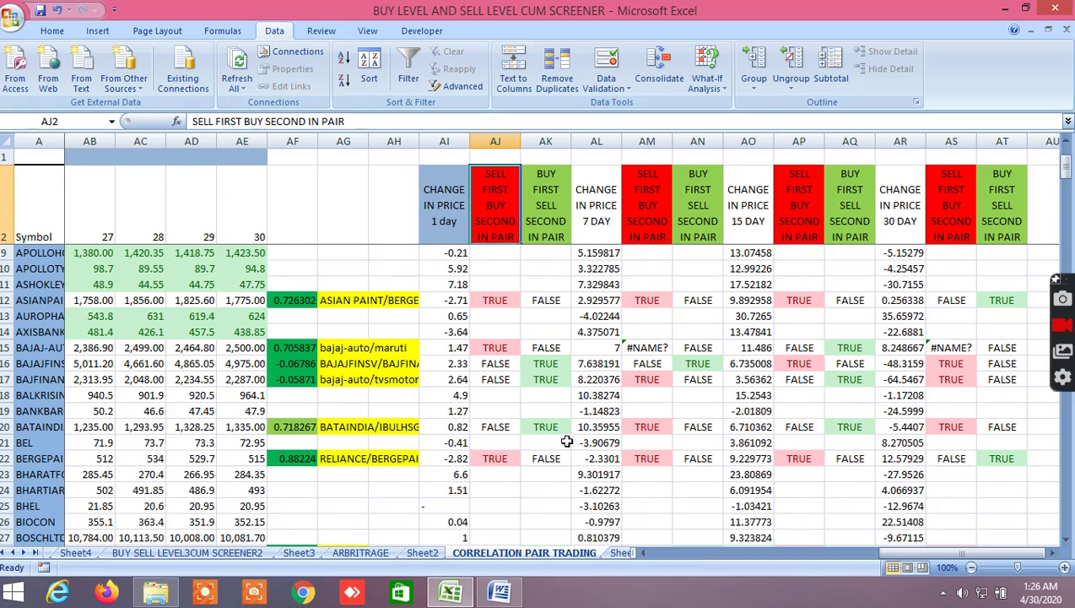
pyautogui.scroll(-7, 567, 441)
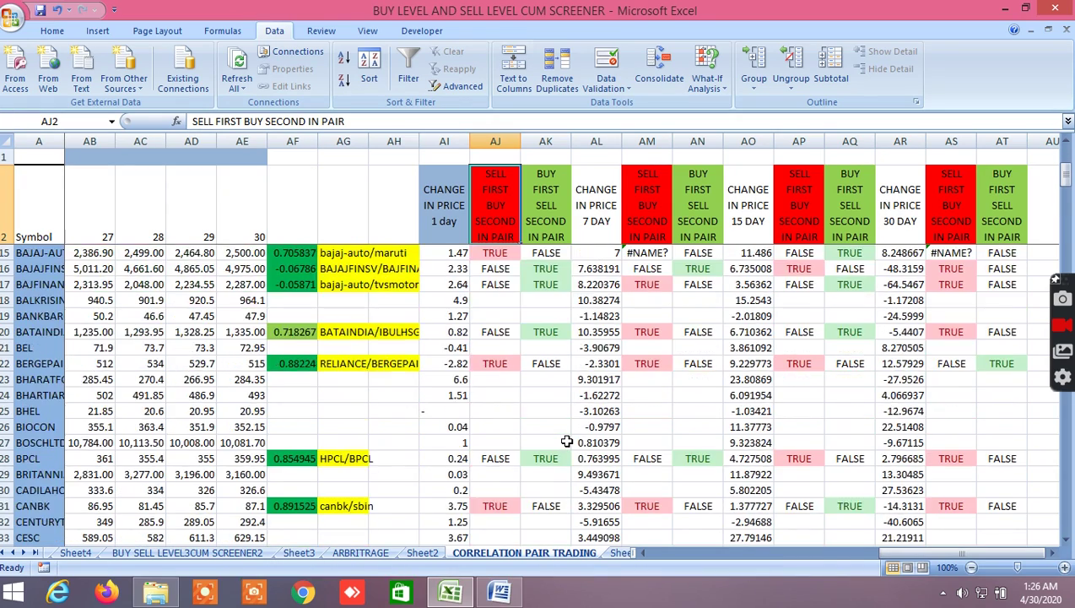
pyautogui.scroll(-8, 567, 442)
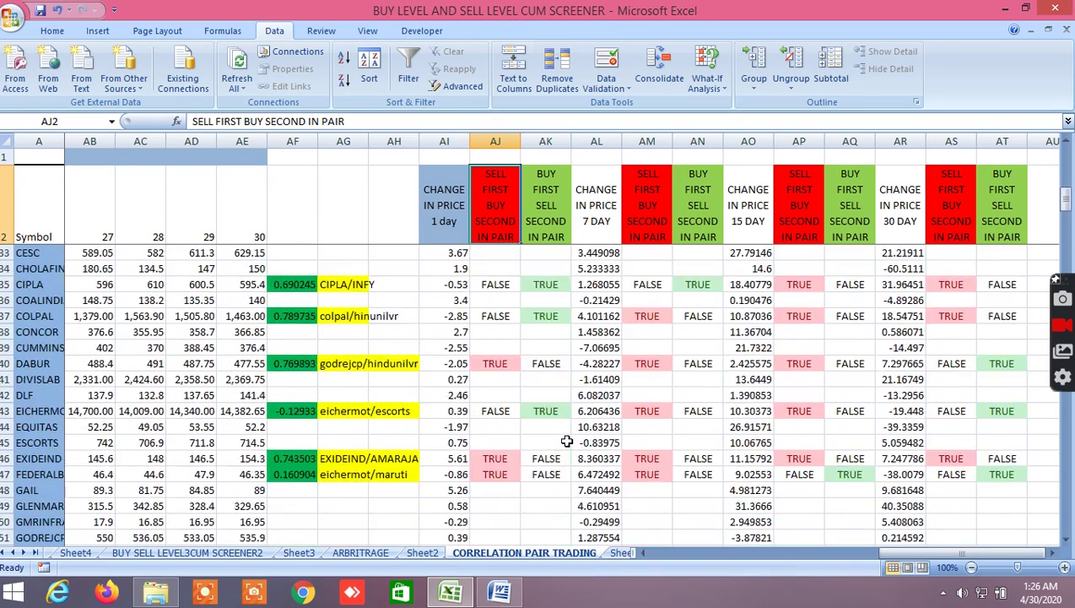
pyautogui.scroll(-5, 567, 440)
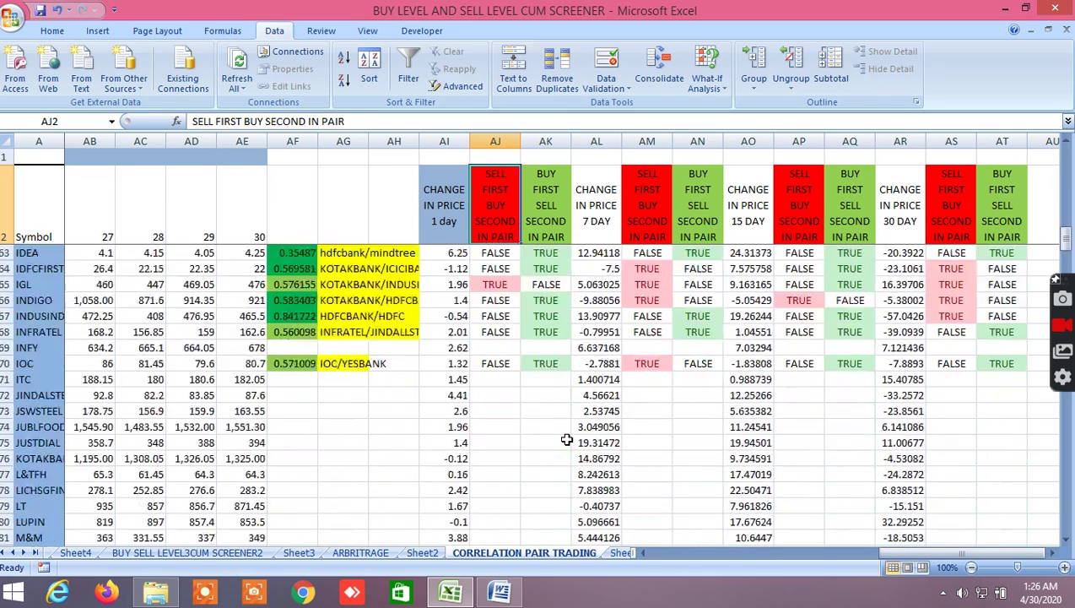
# Step: Open the INSIDE THE BAR WITH NR7 sheet and go to its first stock rows, starting with ACC
pyautogui.click(622, 552)
pyautogui.click(617, 552)
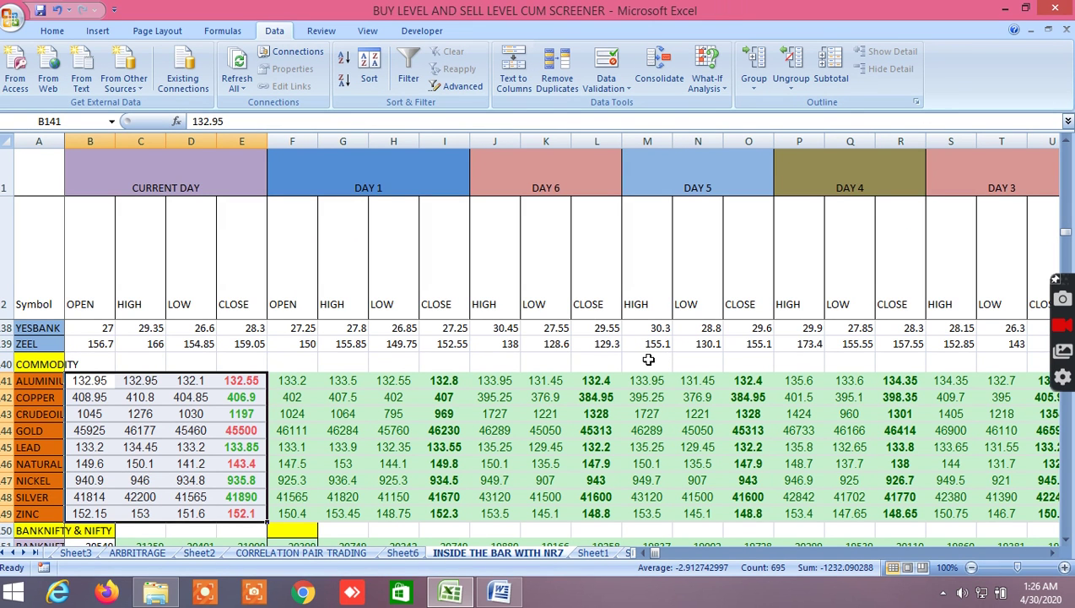
pyautogui.scroll(6, 727, 306)
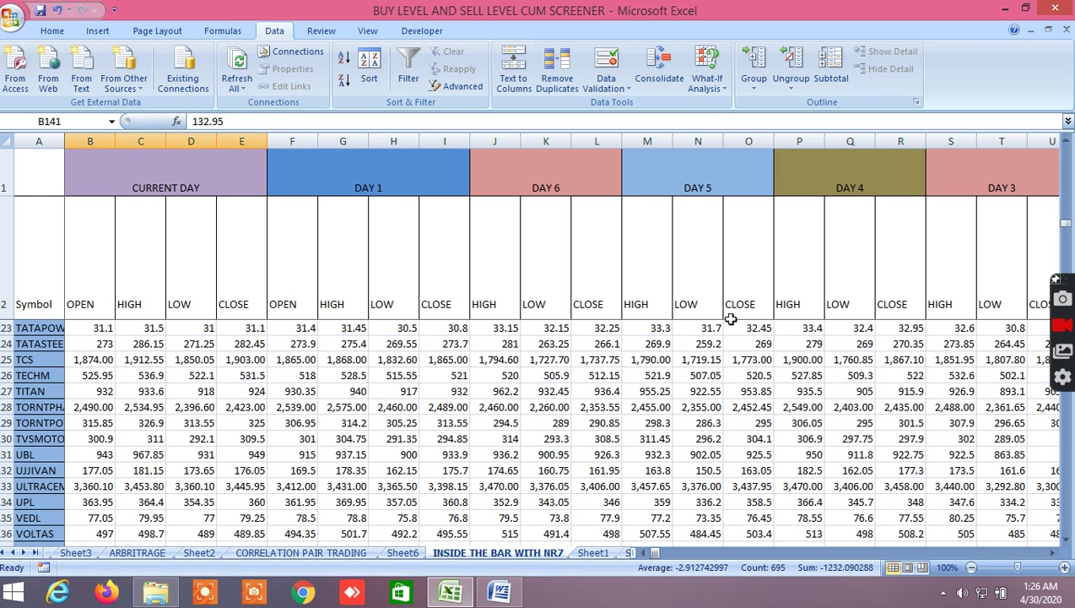
pyautogui.scroll(4, 724, 306)
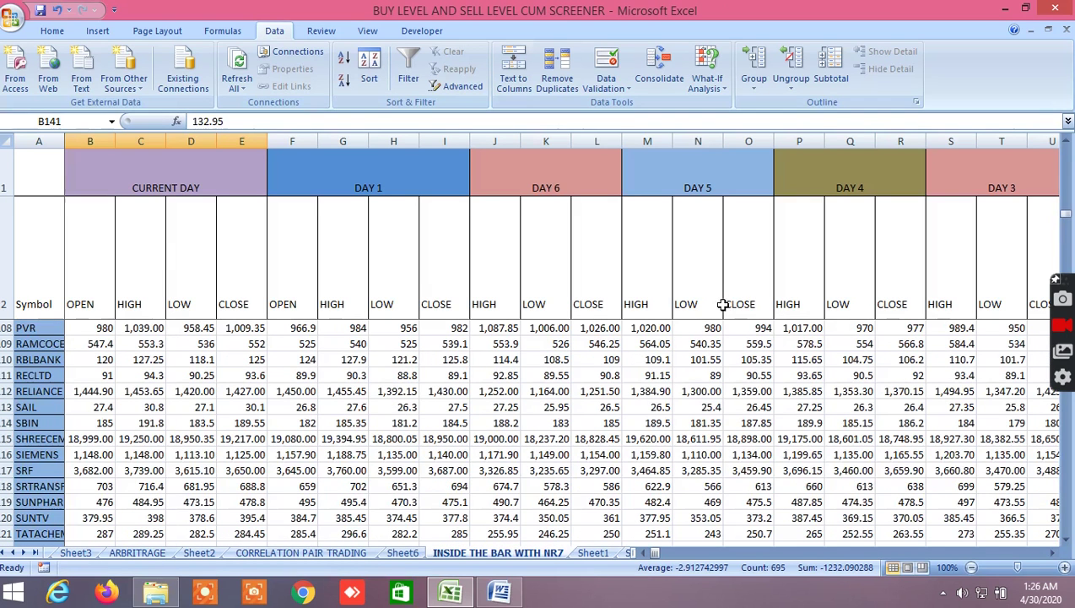
pyautogui.scroll(5, 644, 405)
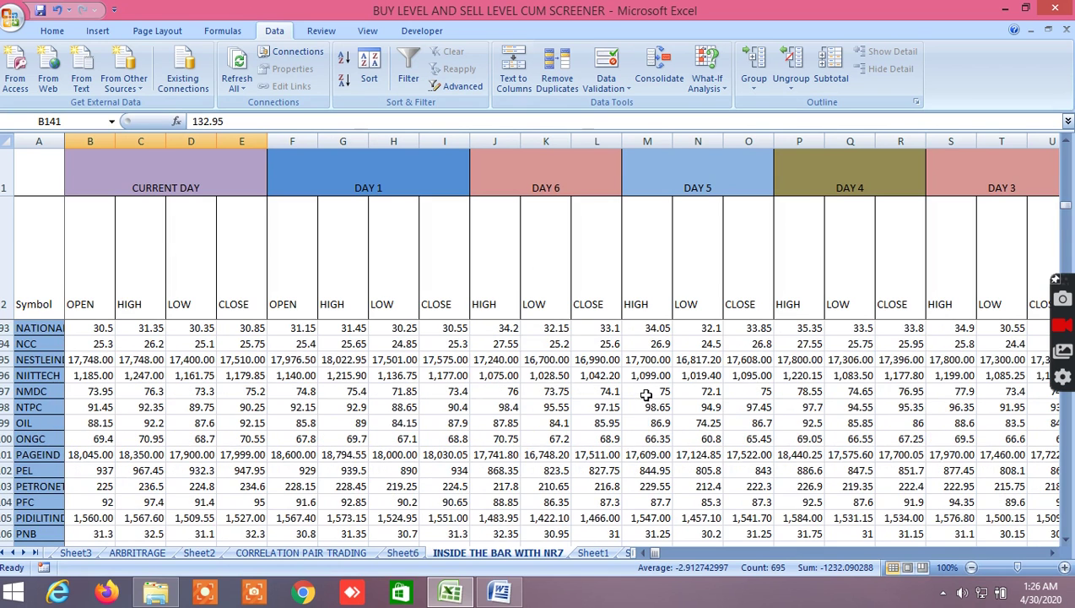
pyautogui.scroll(6, 646, 392)
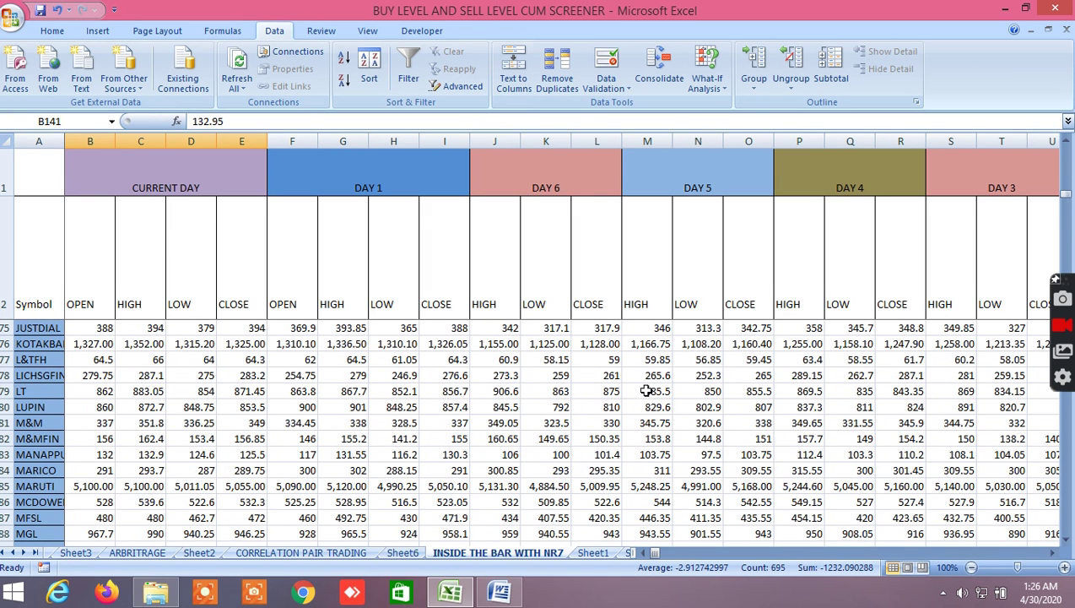
pyautogui.scroll(9, 646, 390)
pyautogui.scroll(4, 645, 384)
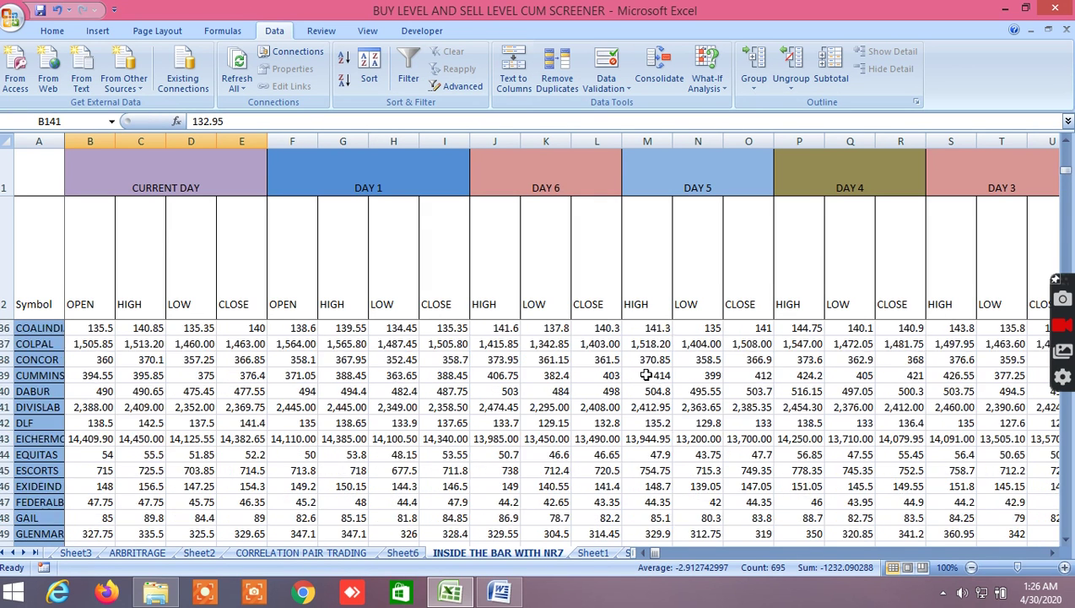
pyautogui.scroll(4, 645, 374)
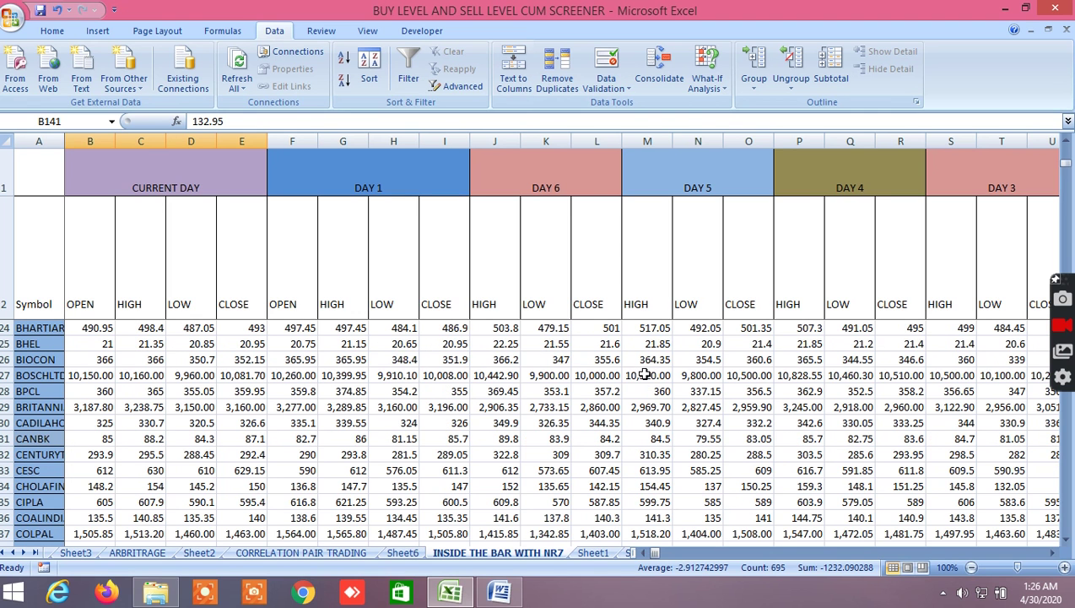
pyautogui.scroll(5, 645, 368)
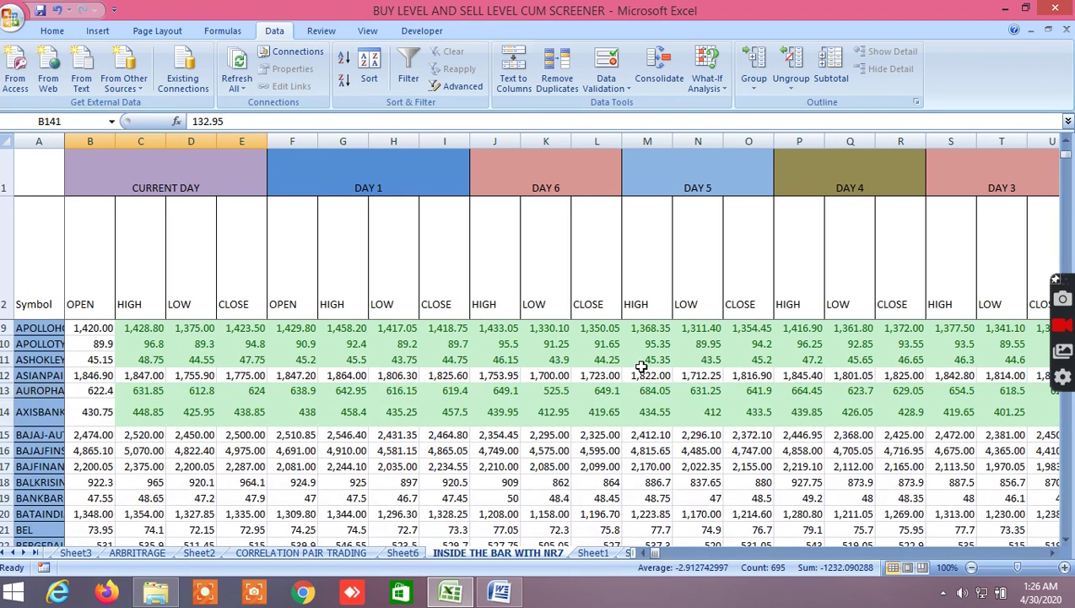
pyautogui.scroll(2, 641, 366)
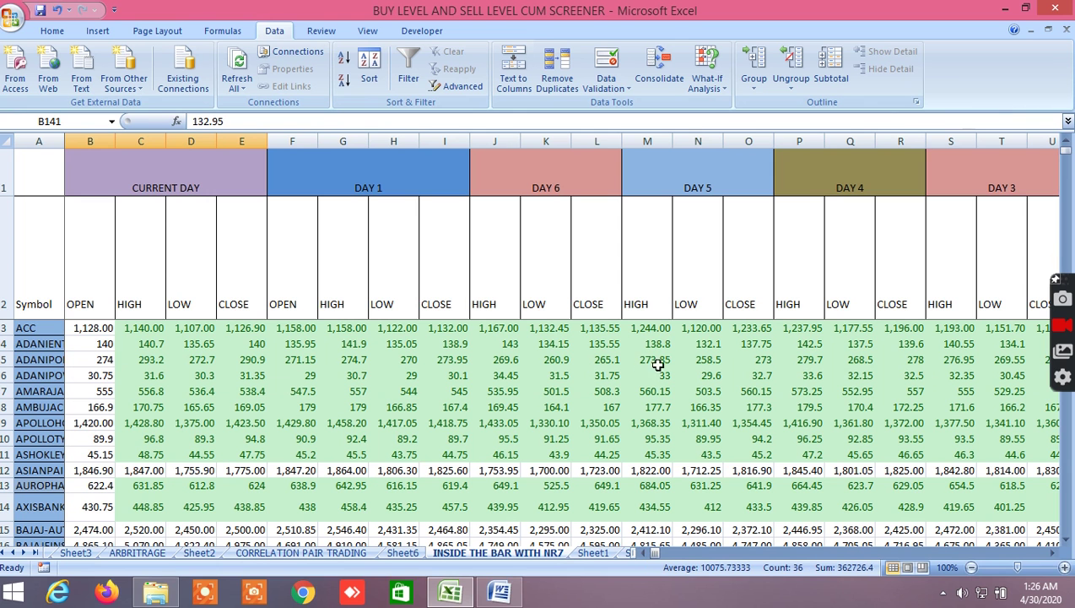
# Step: Go past the daily price columns to the INSIDE THE BAR group with 1 DAY, 2 DAY, NR7 and NR4
pyautogui.click(1058, 551)
pyautogui.click(1057, 551)
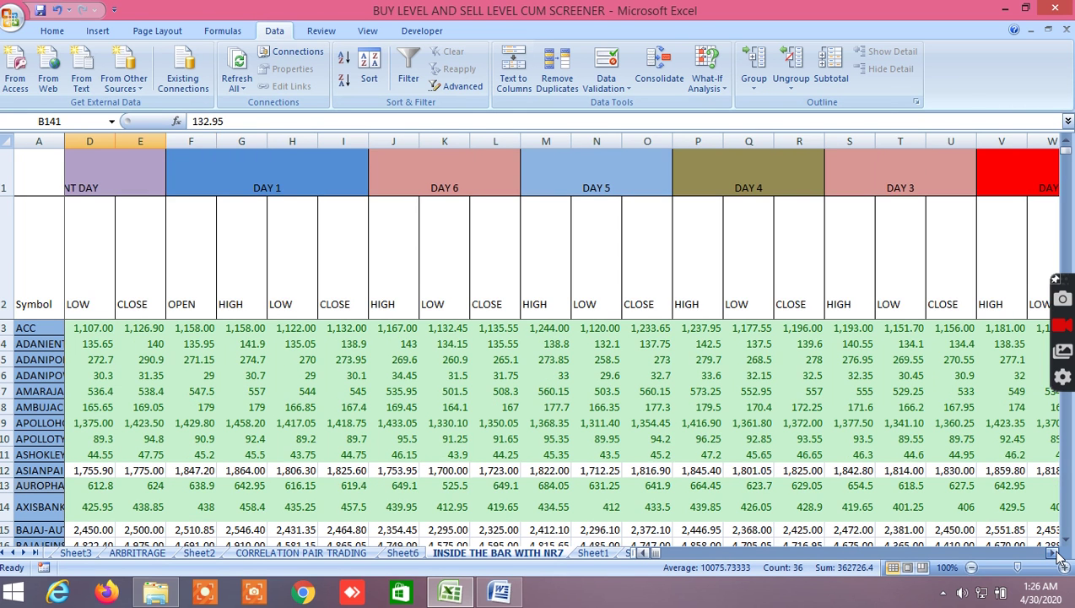
pyautogui.click(1058, 551)
pyautogui.click(1058, 552)
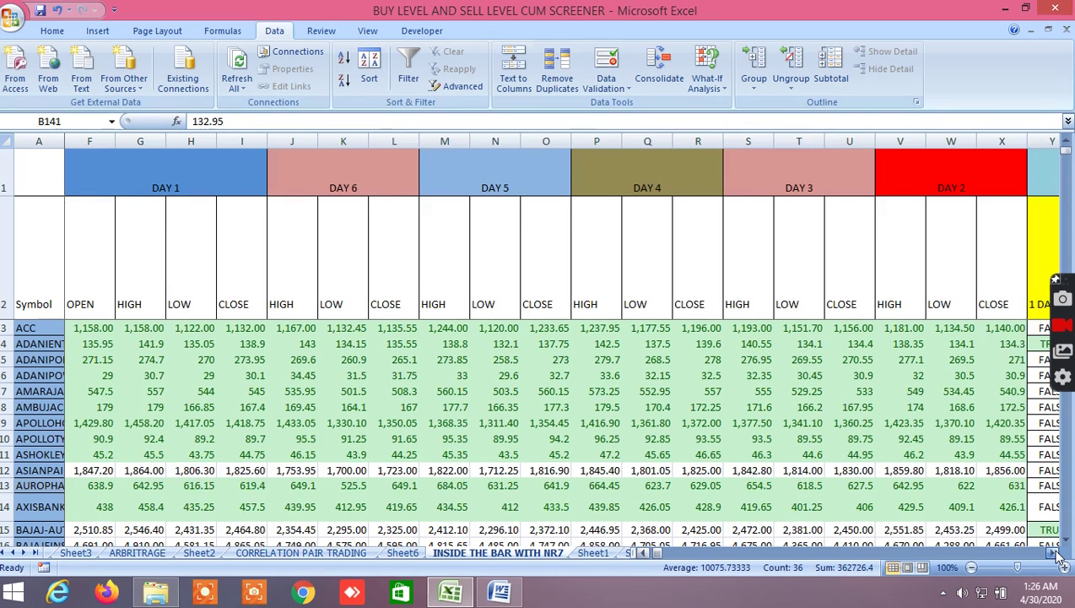
pyautogui.click(1058, 551)
pyautogui.click(1058, 551)
pyautogui.click(1057, 551)
pyautogui.click(1058, 551)
pyautogui.click(1058, 551)
pyautogui.click(1058, 553)
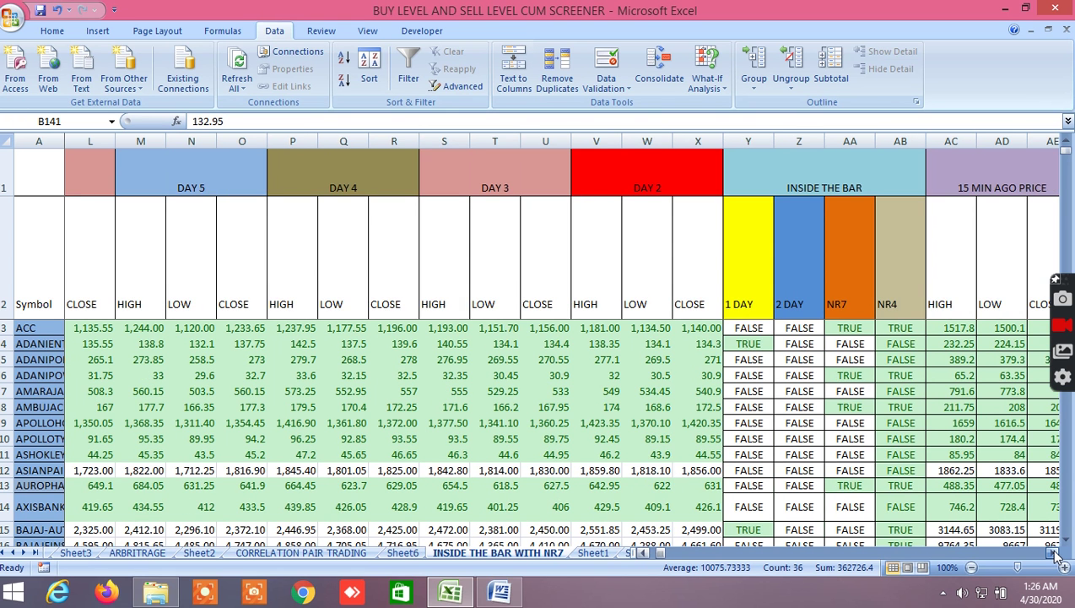
pyautogui.click(1058, 553)
# Step: Examine the INSIDE THE BAR signals, the 15 MIN AGO PRICE and CURRENT PRICE groups, and the candlestick pattern columns beyond them
pyautogui.hscroll(1, 708, 351)
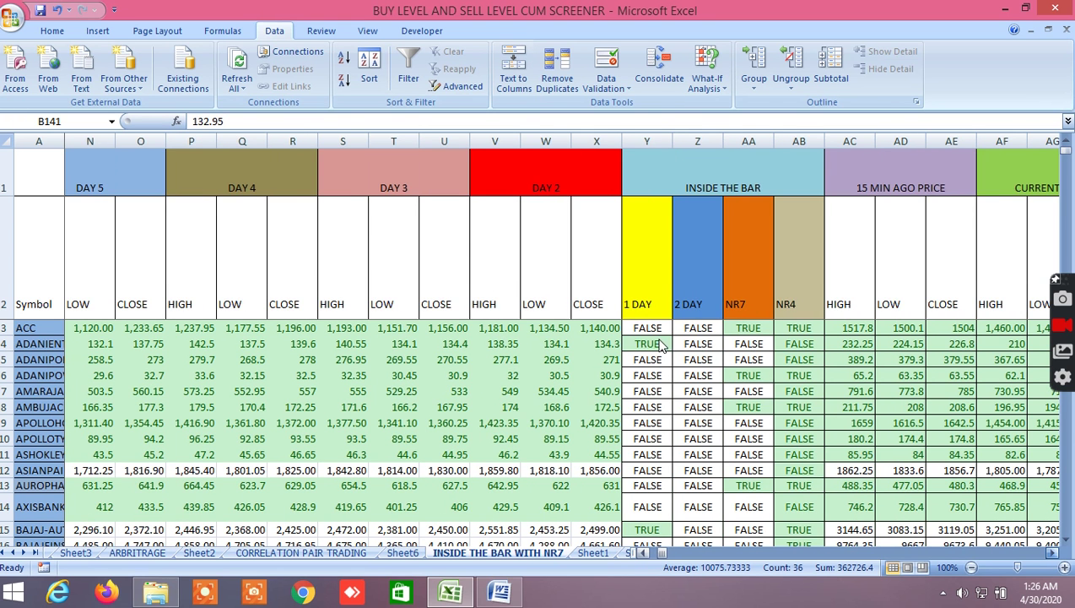
pyautogui.hscroll(1, 663, 346)
pyautogui.hscroll(1, 602, 353)
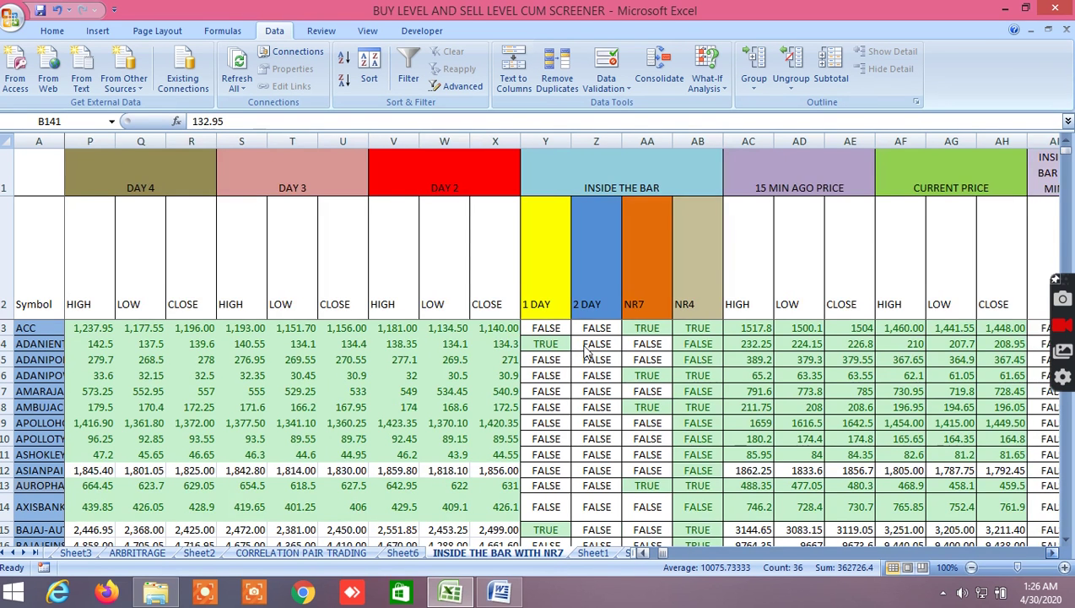
pyautogui.hscroll(1, 557, 353)
pyautogui.hscroll(1, 512, 352)
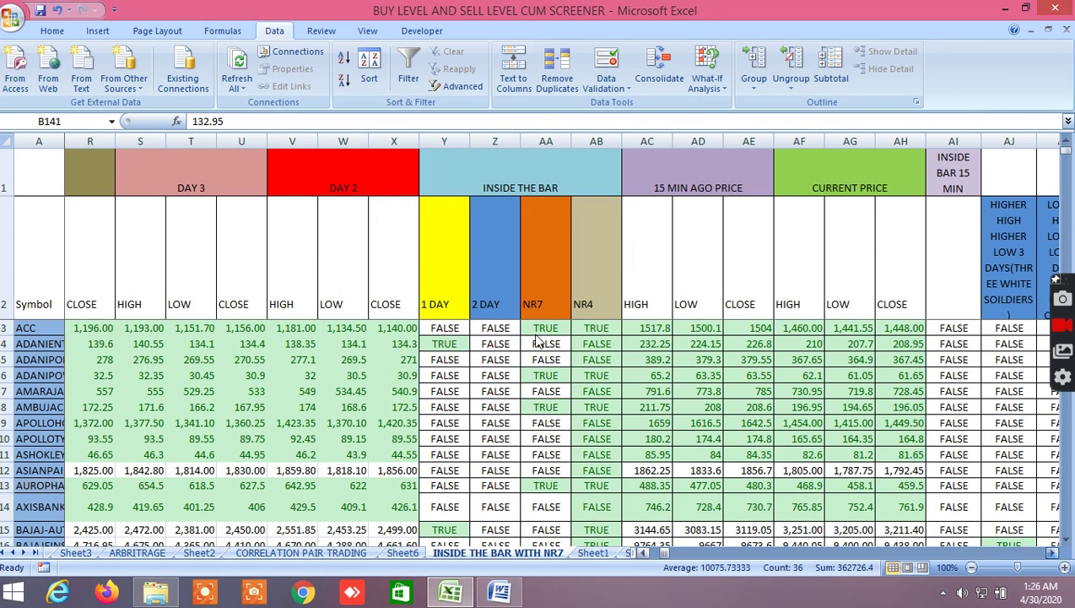
pyautogui.hscroll(1, 536, 337)
pyautogui.hscroll(3, 509, 335)
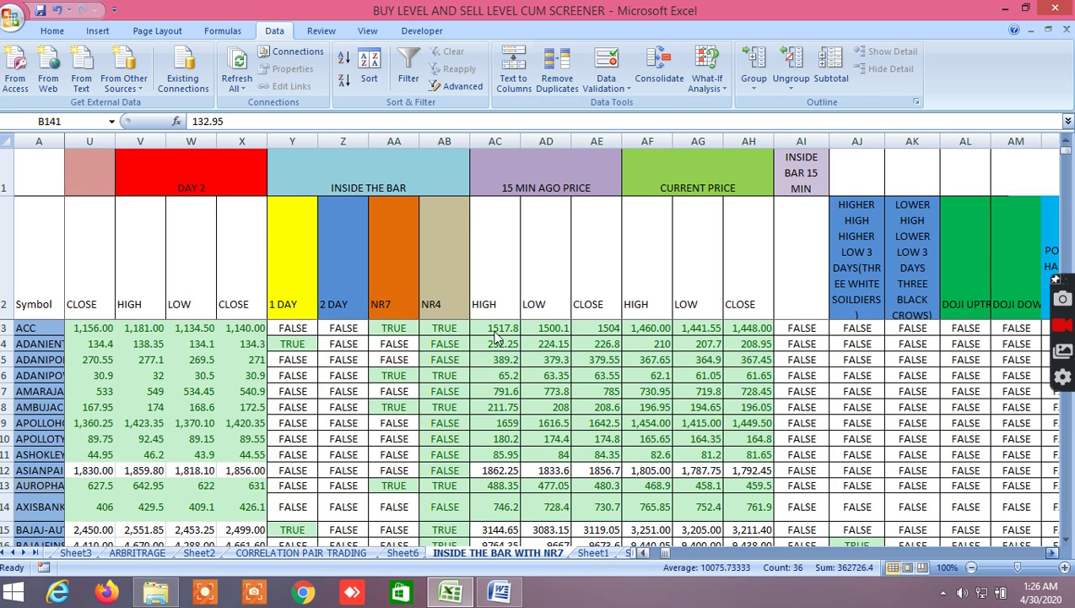
pyautogui.hscroll(1, 342, 387)
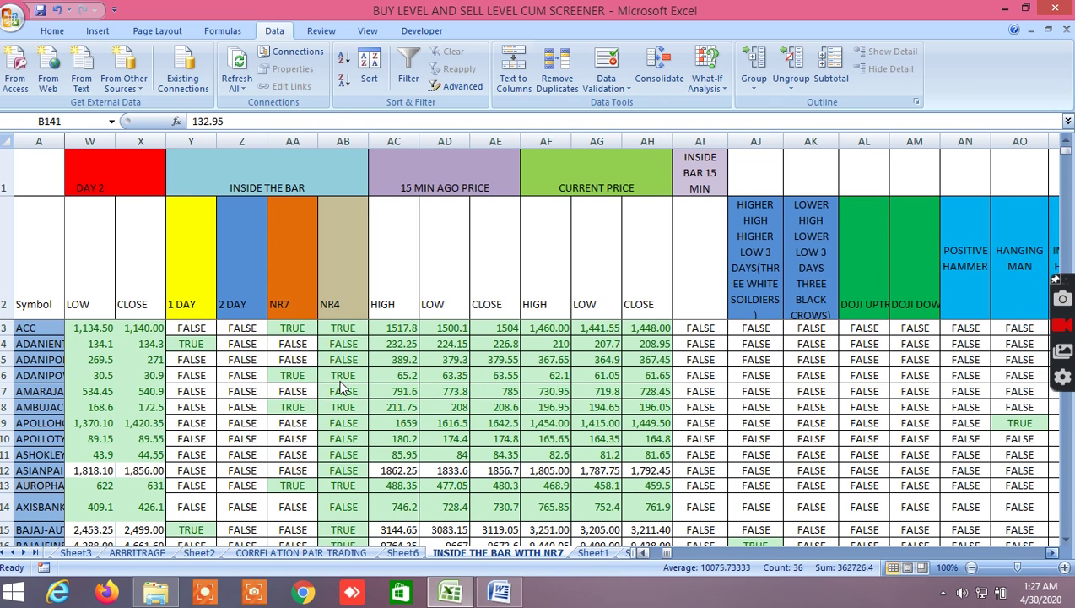
pyautogui.hscroll(1, 329, 359)
pyautogui.hscroll(1, 218, 410)
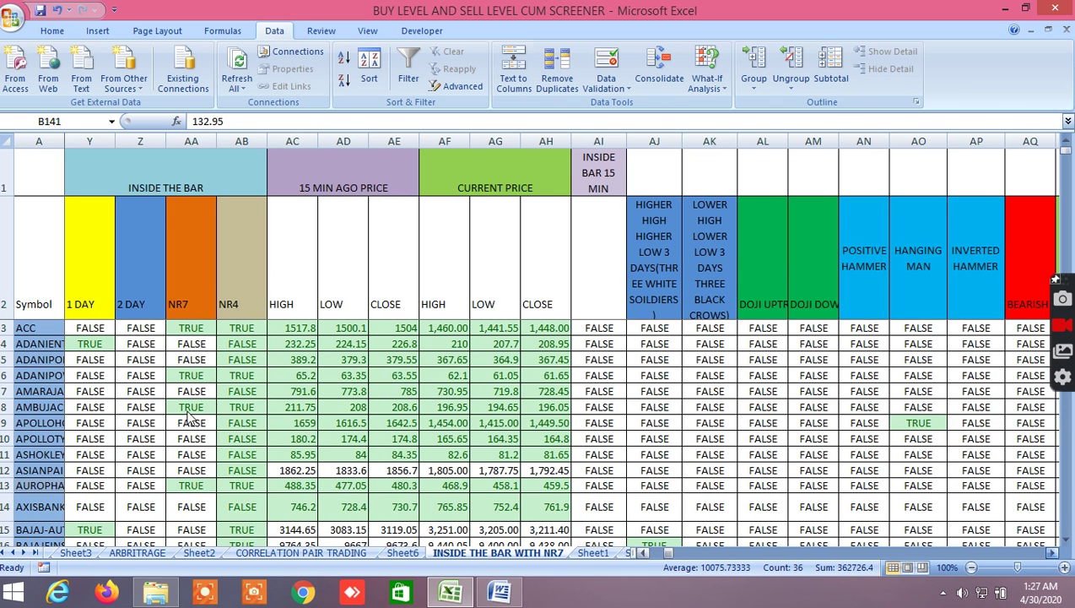
# Step: Inspect the three white soldiers formula in cell AJ18 of the HIGHER HIGH HIGHER LOW 3 DAYS column
pyautogui.hscroll(2, 85, 446)
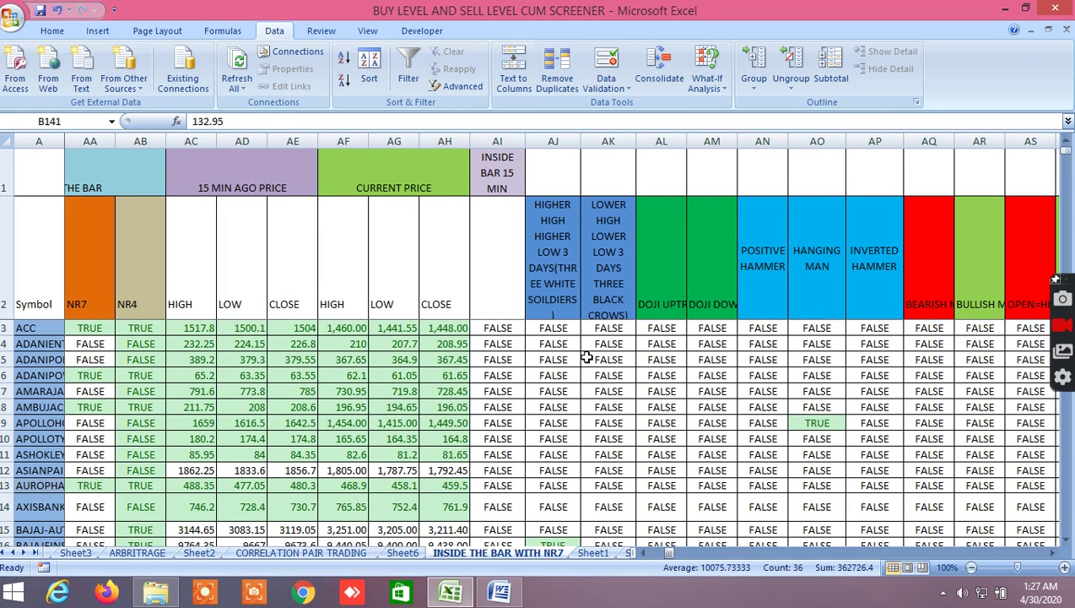
pyautogui.scroll(-5, 590, 380)
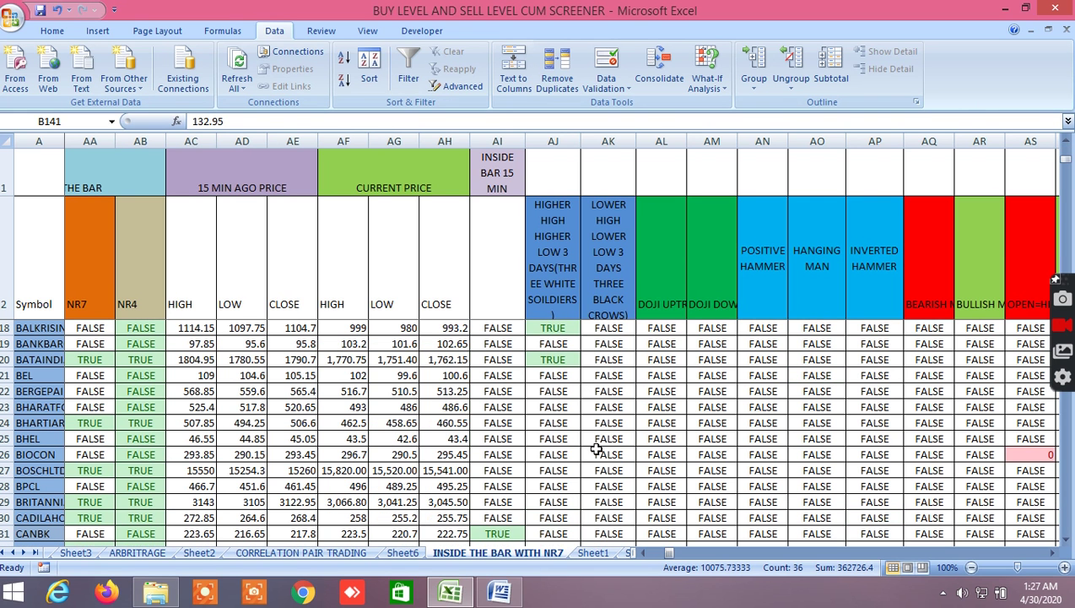
pyautogui.click(560, 328)
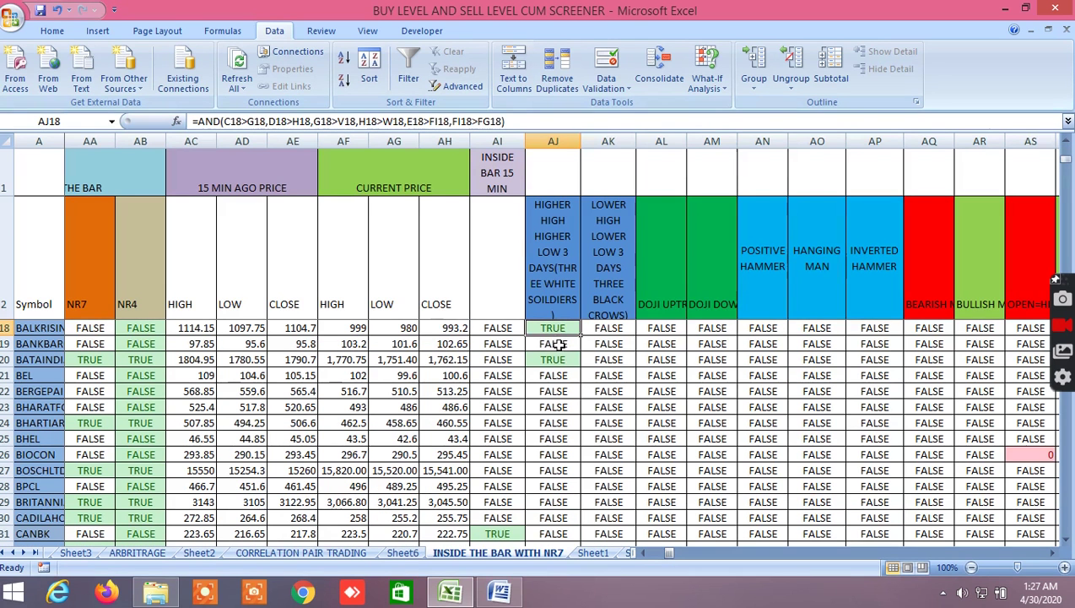
# Step: Inspect the three white soldiers formula in cell AJ20 of the HIGHER HIGH HIGHER LOW 3 DAYS column
pyautogui.click(558, 360)
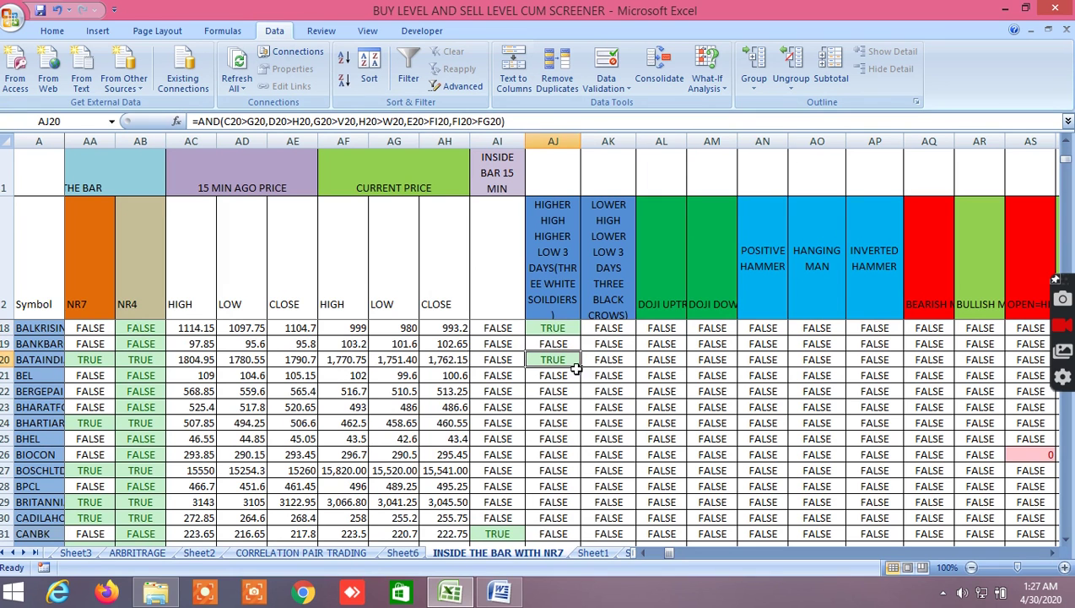
pyautogui.scroll(1, 673, 393)
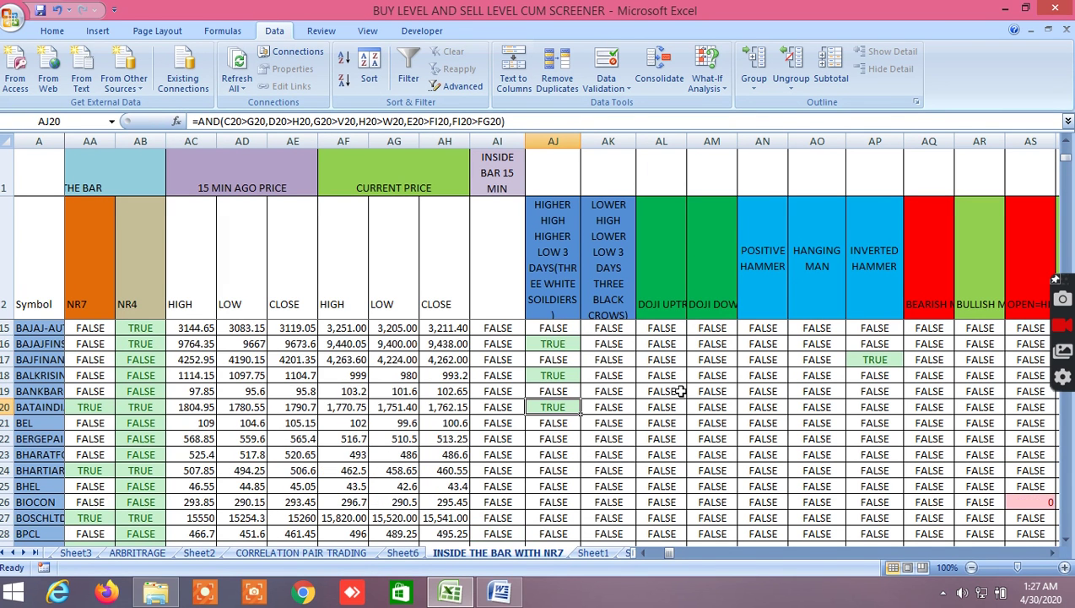
pyautogui.scroll(4, 679, 392)
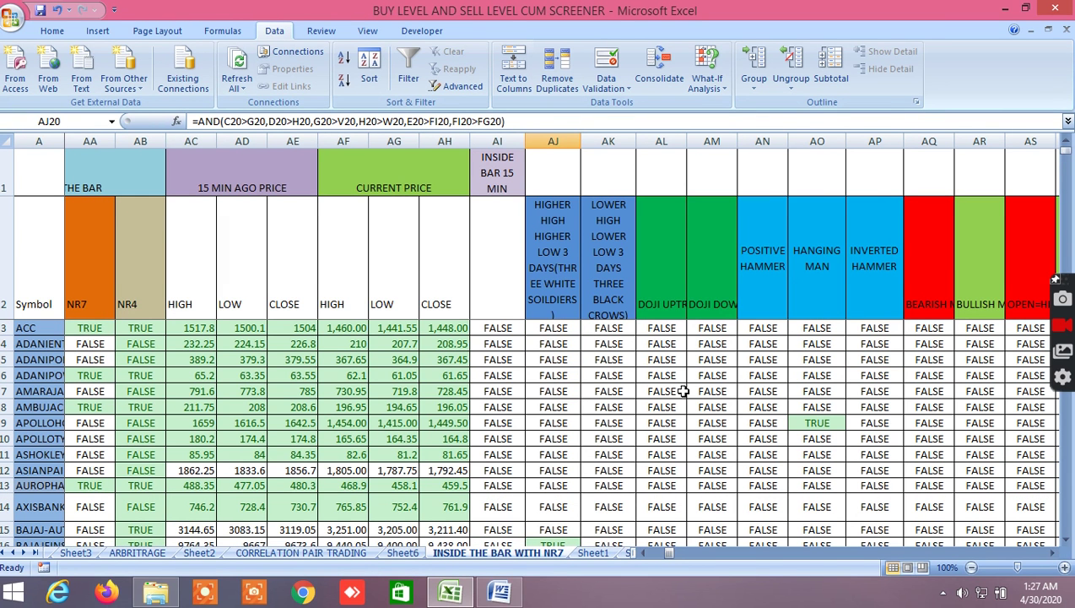
# Step: Scan the candlestick signals of the first stock rows and inspect the HANGING MAN formula in cell AO9
pyautogui.scroll(-1, 701, 412)
pyautogui.scroll(-1, 809, 398)
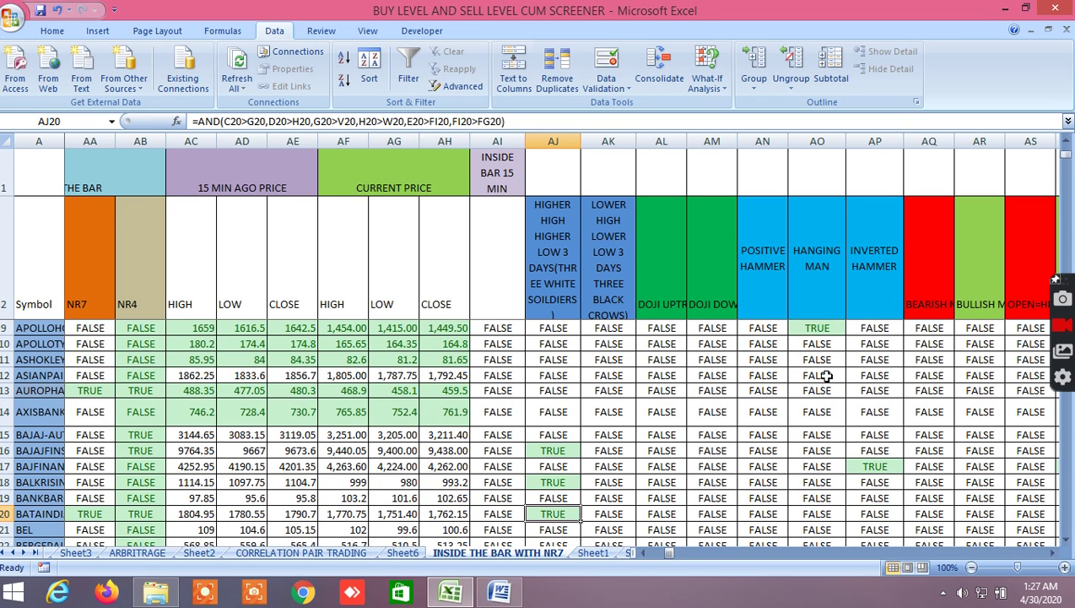
pyautogui.scroll(-3, 819, 361)
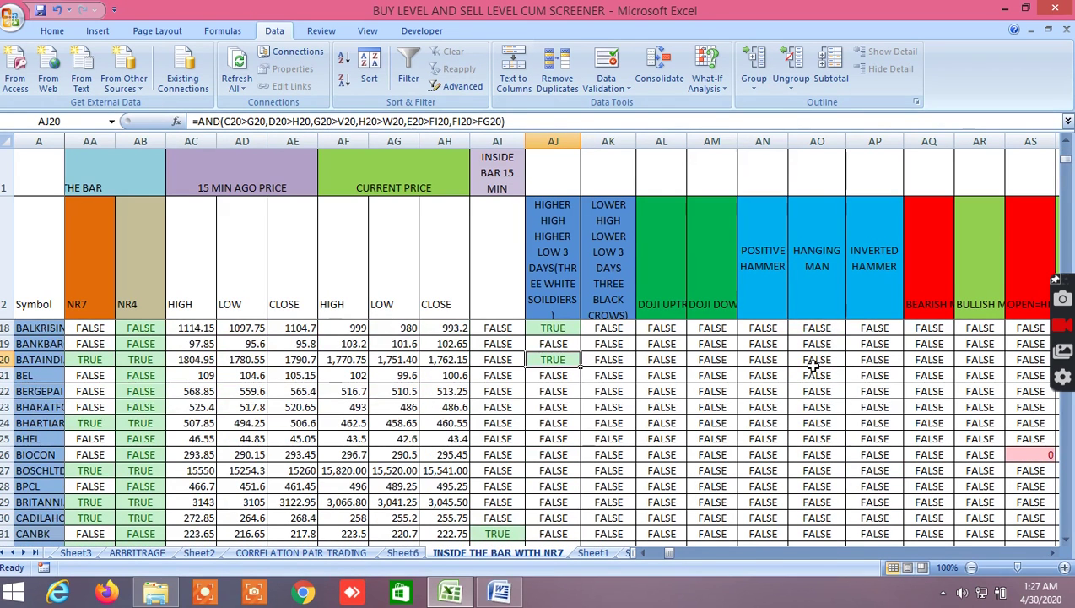
pyautogui.scroll(3, 812, 364)
pyautogui.scroll(2, 819, 329)
pyautogui.click(825, 422)
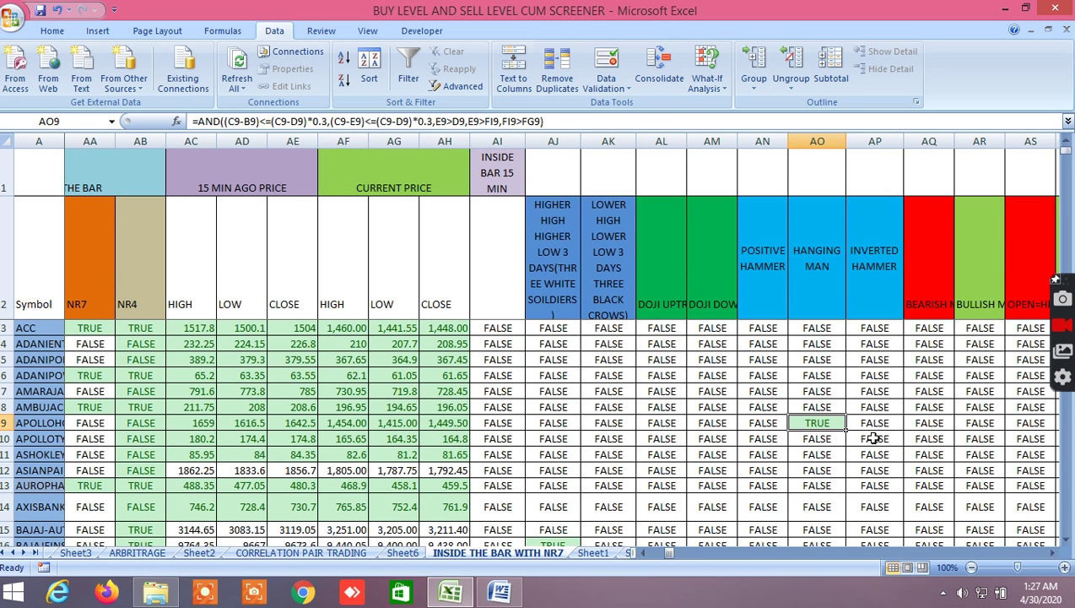
# Step: Inspect the INVERTED HAMMER formula in cell AP17 and return to the first stock rows
pyautogui.scroll(-1, 871, 437)
pyautogui.scroll(-2, 888, 494)
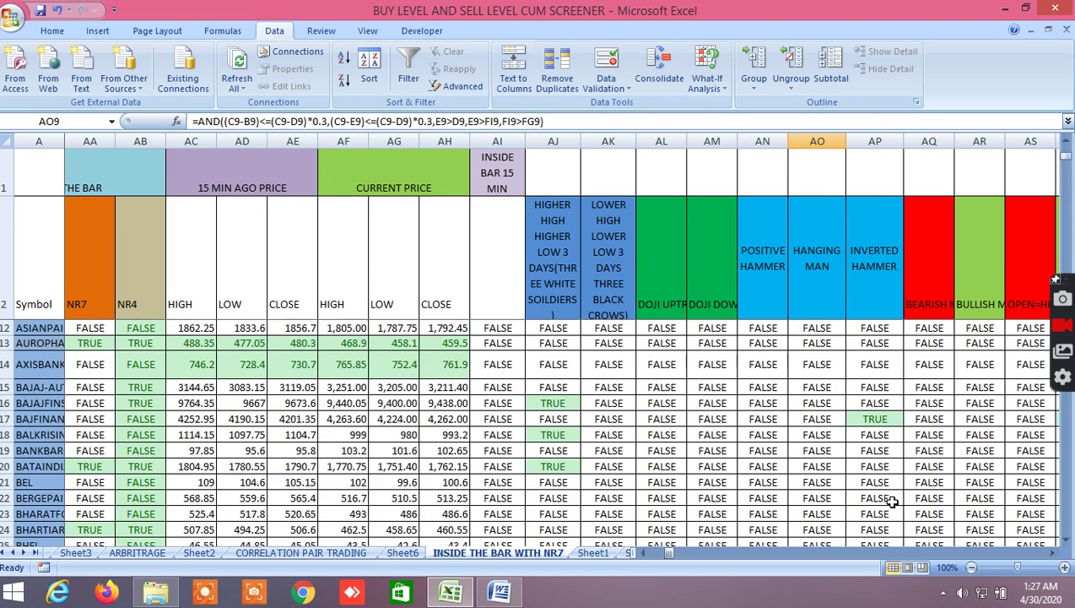
pyautogui.click(874, 420)
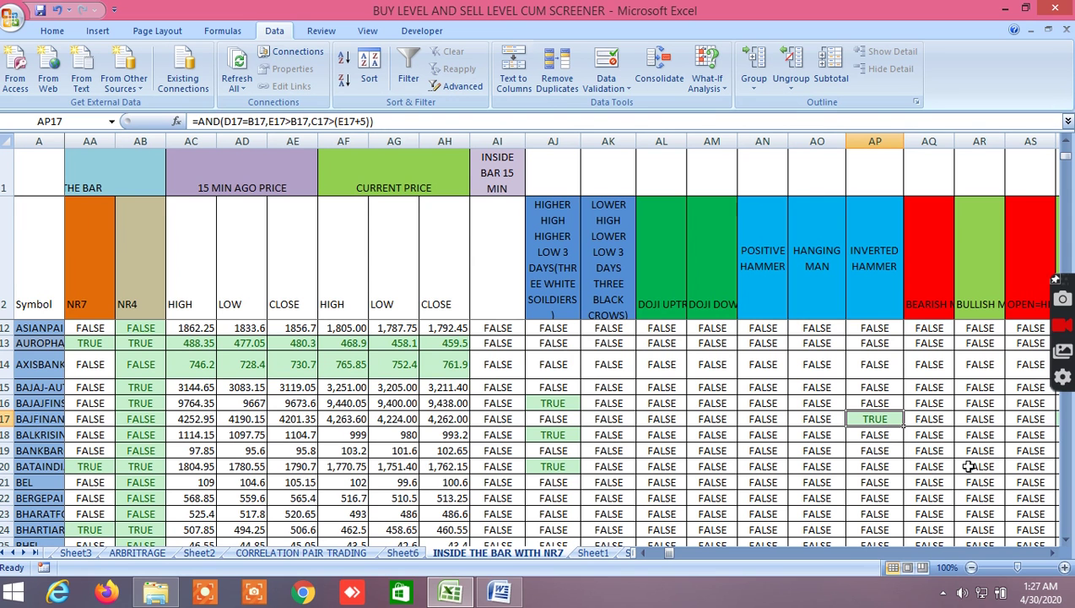
pyautogui.scroll(1, 962, 421)
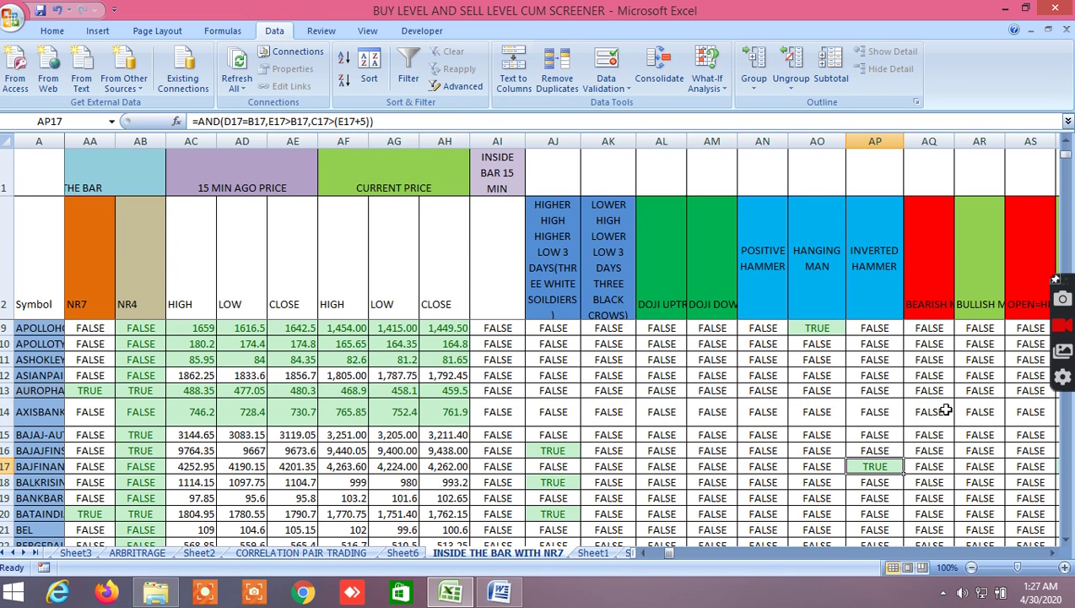
pyautogui.scroll(2, 943, 409)
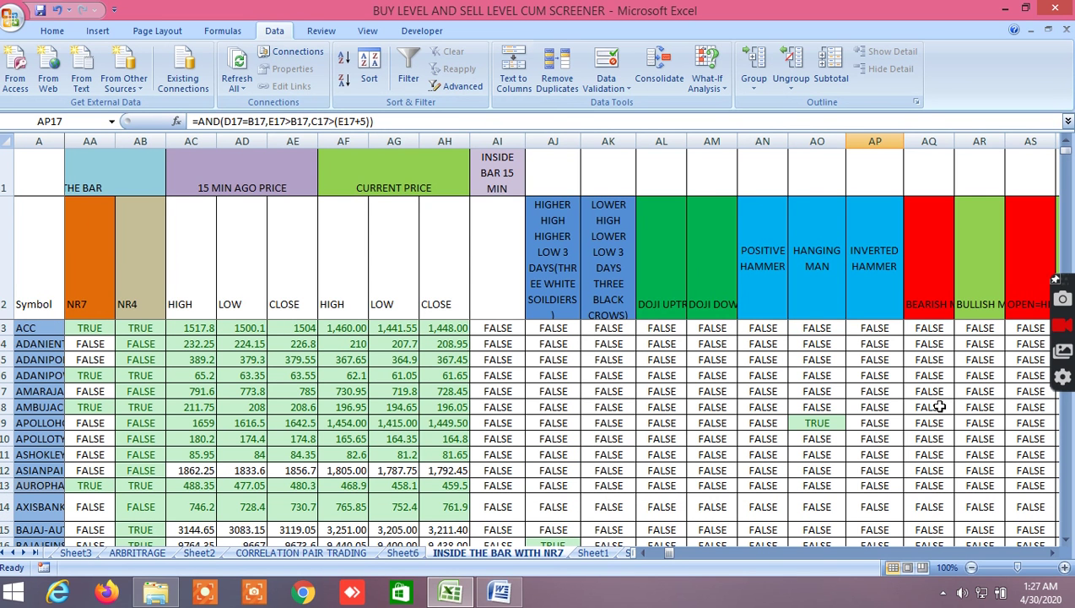
# Step: Examine the columns beyond INVERTED HAMMER, through the OPEN DRIVE group, the first SHAKEOUT columns and NKS
pyautogui.click(1053, 553)
pyautogui.click(1052, 553)
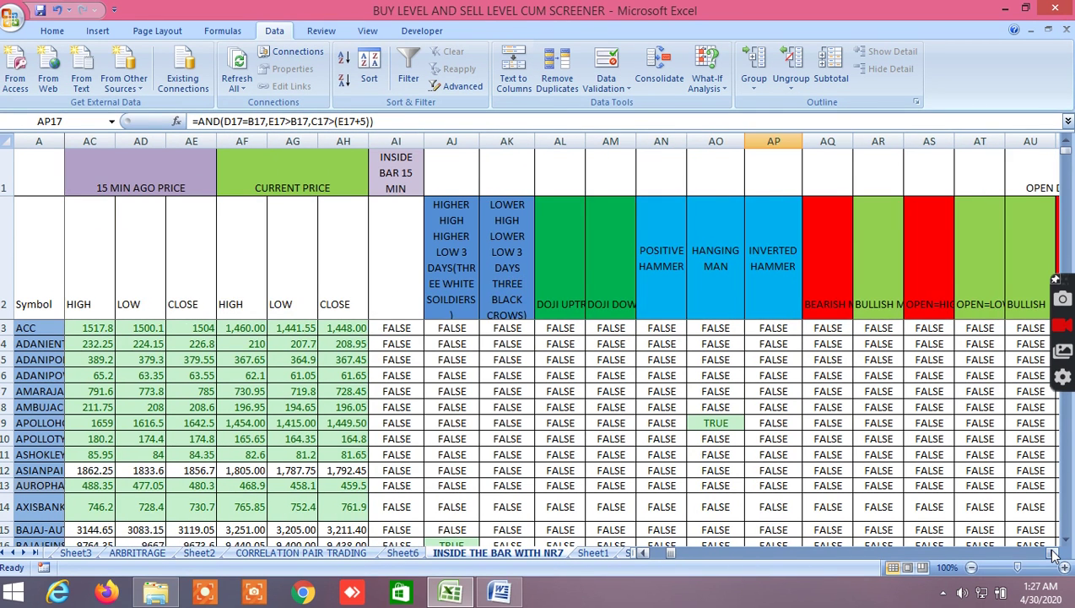
pyautogui.click(1052, 552)
pyautogui.click(1052, 553)
pyautogui.click(1053, 553)
pyautogui.click(1053, 553)
pyautogui.click(1052, 553)
pyautogui.click(1053, 553)
pyautogui.click(1052, 553)
pyautogui.click(1052, 553)
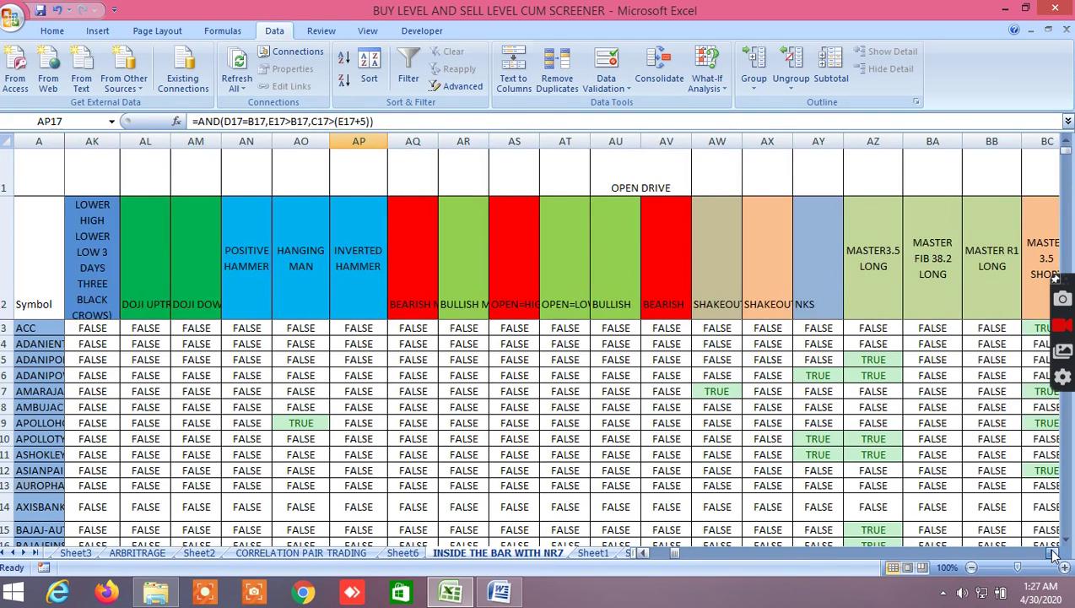
# Step: Examine the MASTER long and short columns, BULLISH and BEARISH ENGULFING, and SHAKEOUT 3 and 4
pyautogui.click(1053, 553)
pyautogui.click(1053, 552)
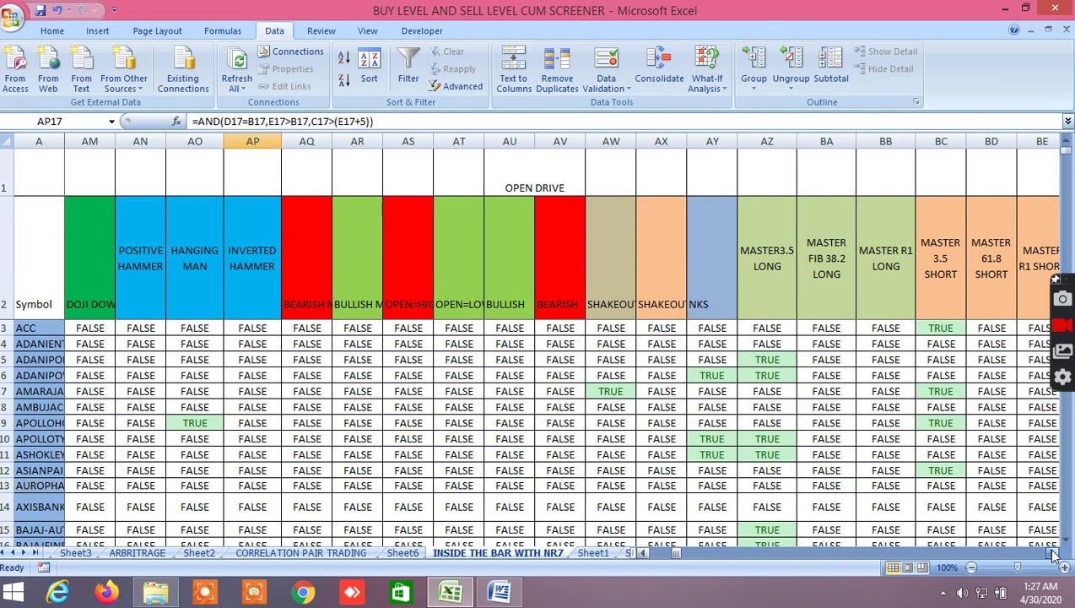
pyautogui.click(1053, 553)
pyautogui.click(1053, 553)
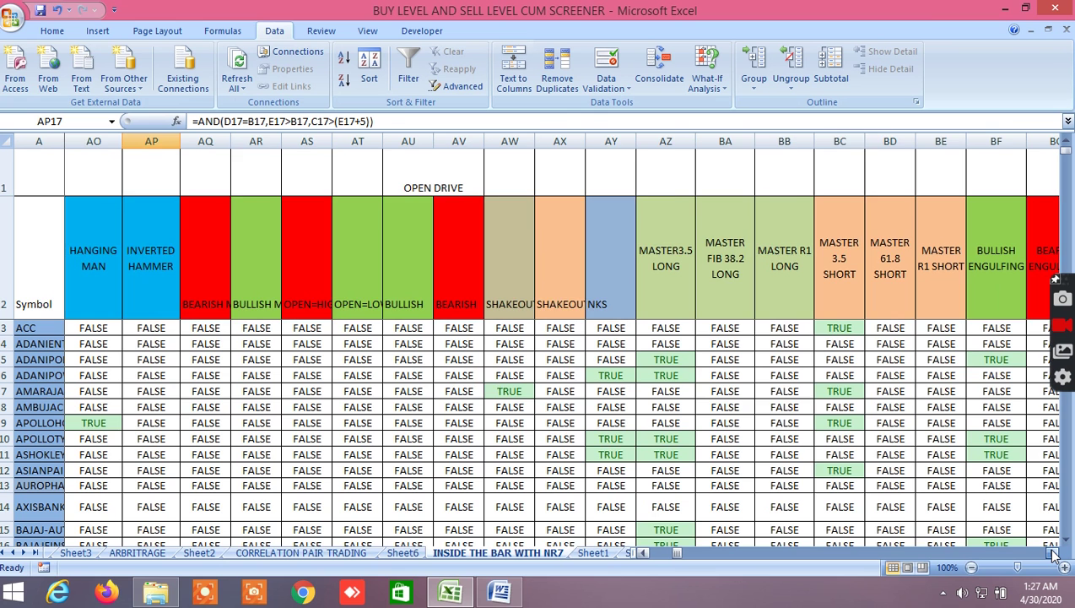
pyautogui.click(1052, 552)
pyautogui.click(1052, 553)
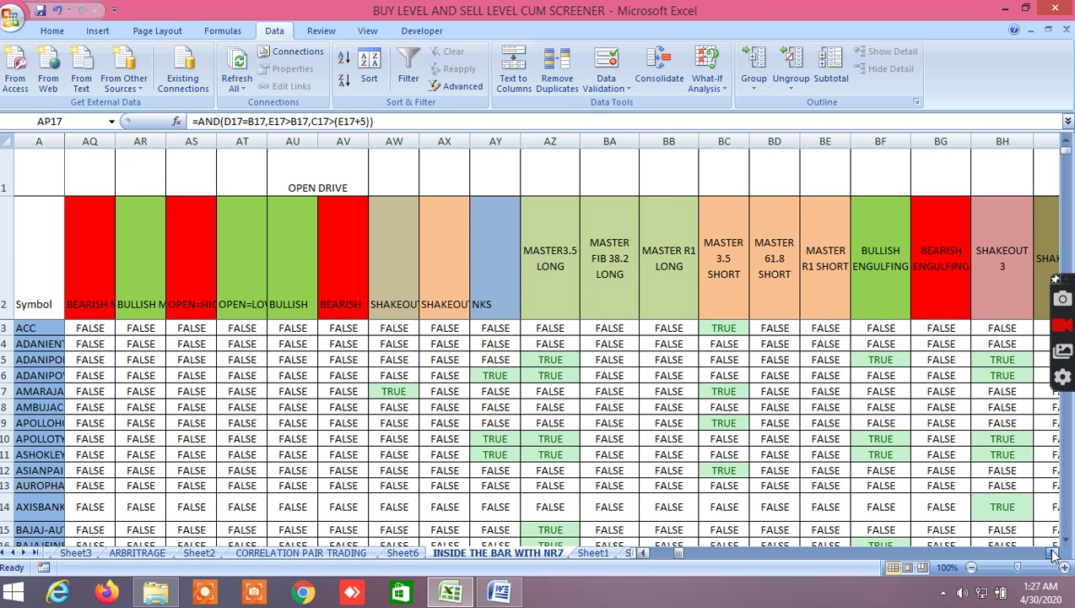
pyautogui.click(1053, 552)
pyautogui.click(1052, 552)
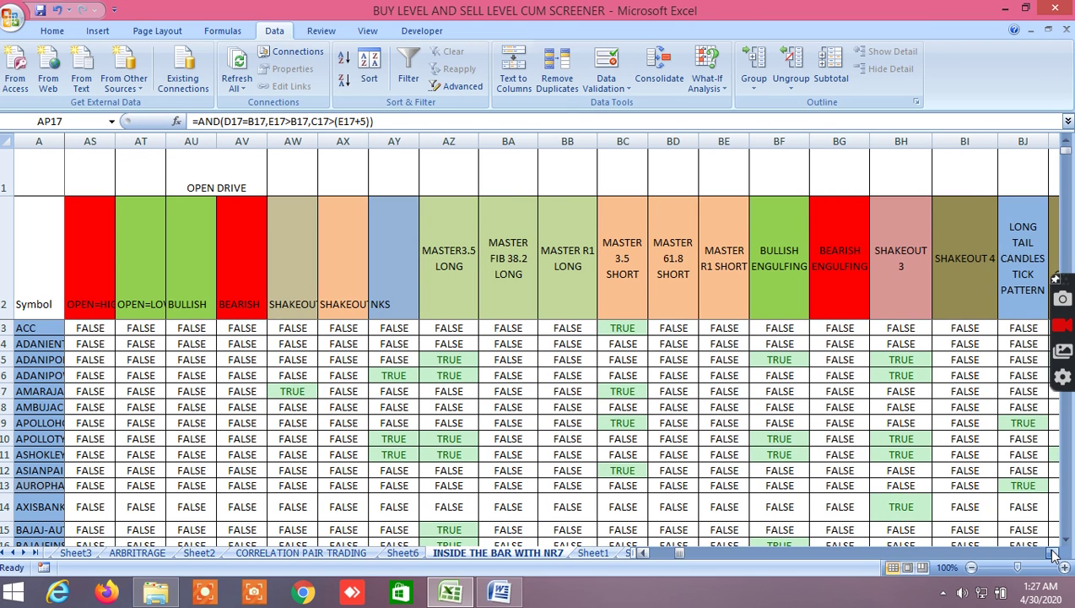
# Step: Examine the candlestick columns from LONG TAIL CANDLESTICK PATTERN and LONG BODY CANDLE to MORNING STAR and EVENING STAR
pyautogui.click(1052, 552)
pyautogui.click(1053, 552)
pyautogui.click(1053, 553)
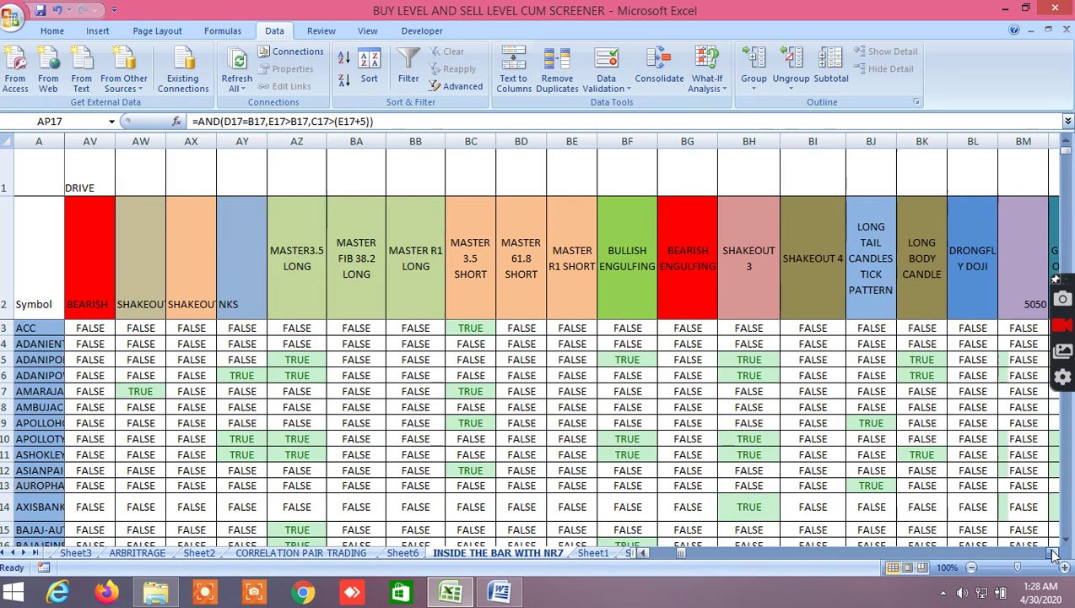
pyautogui.click(1052, 553)
pyautogui.click(1053, 553)
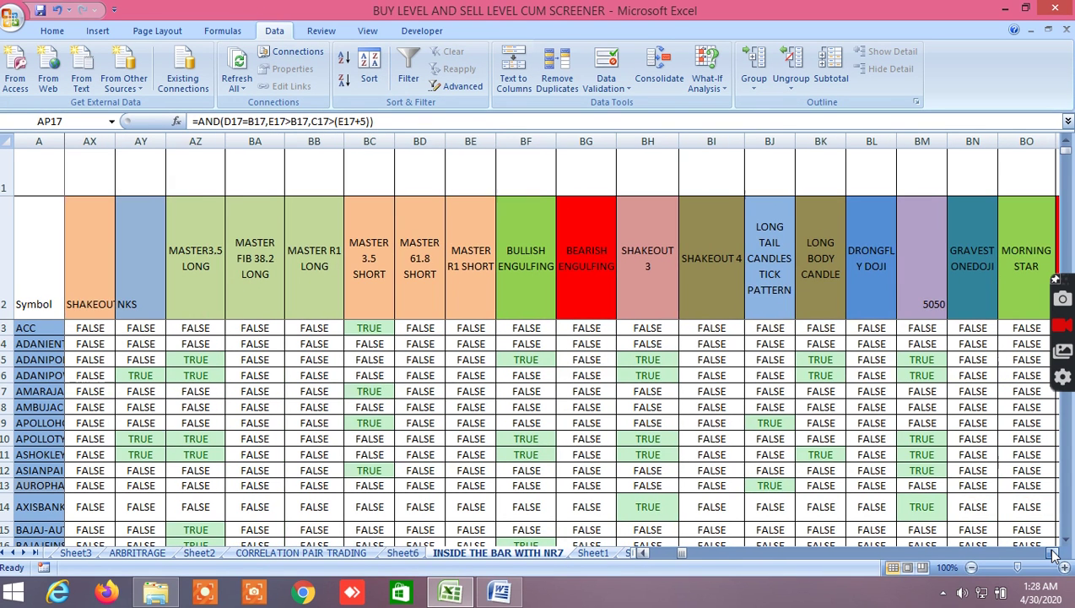
pyautogui.click(1052, 553)
pyautogui.click(1052, 553)
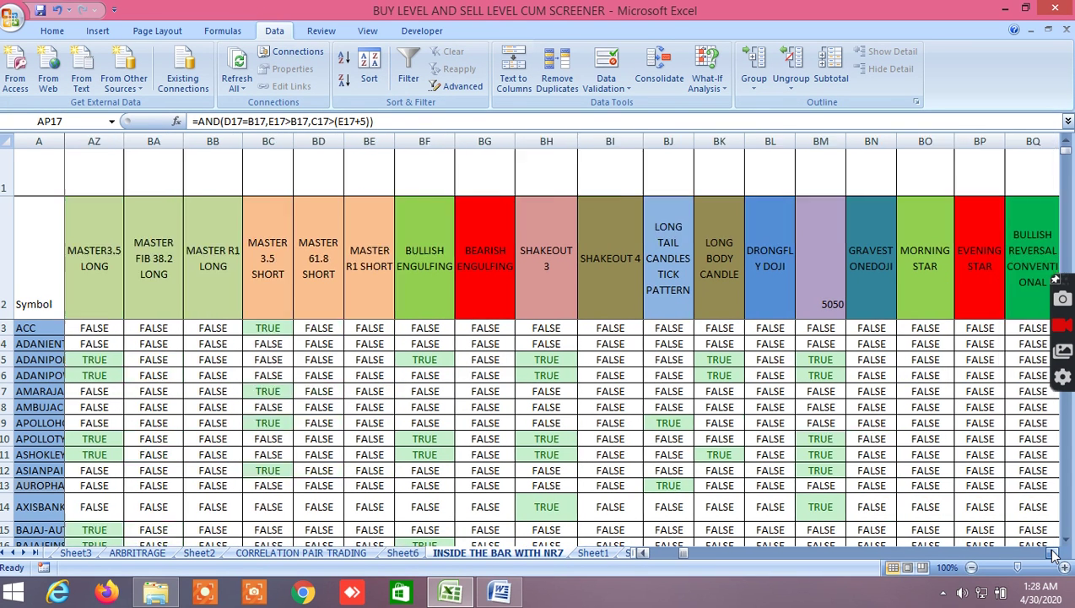
# Step: Examine the bullish and bearish reversal, KICKERS SIGNAL, DARK CLOUD COVER and harami columns
pyautogui.click(1052, 553)
pyautogui.click(1053, 553)
pyautogui.click(1053, 552)
pyautogui.click(1052, 552)
pyautogui.click(1053, 553)
pyautogui.click(1052, 552)
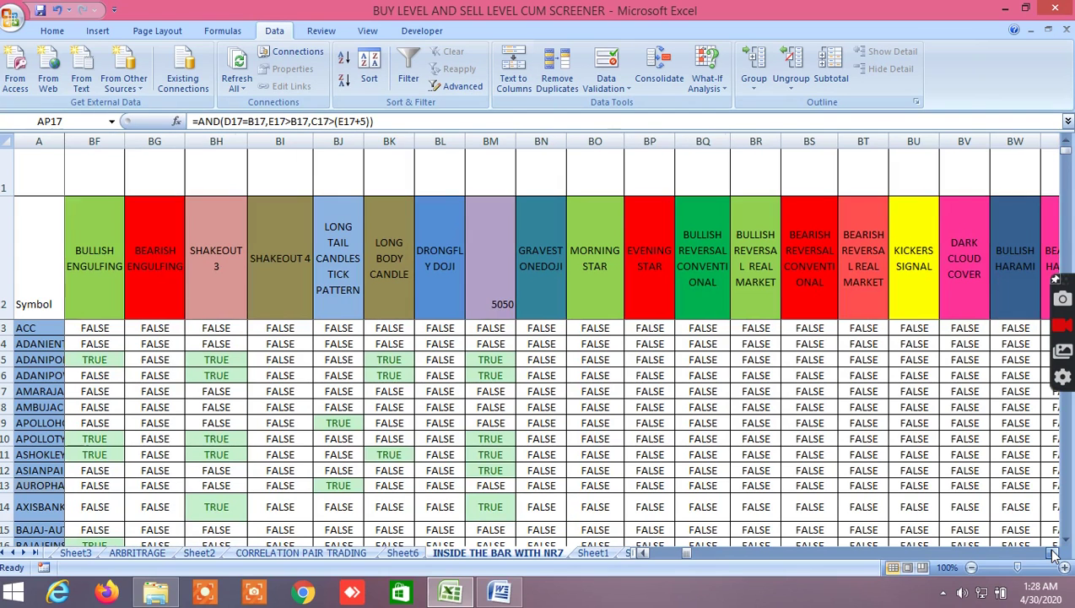
pyautogui.click(1053, 552)
pyautogui.click(1053, 553)
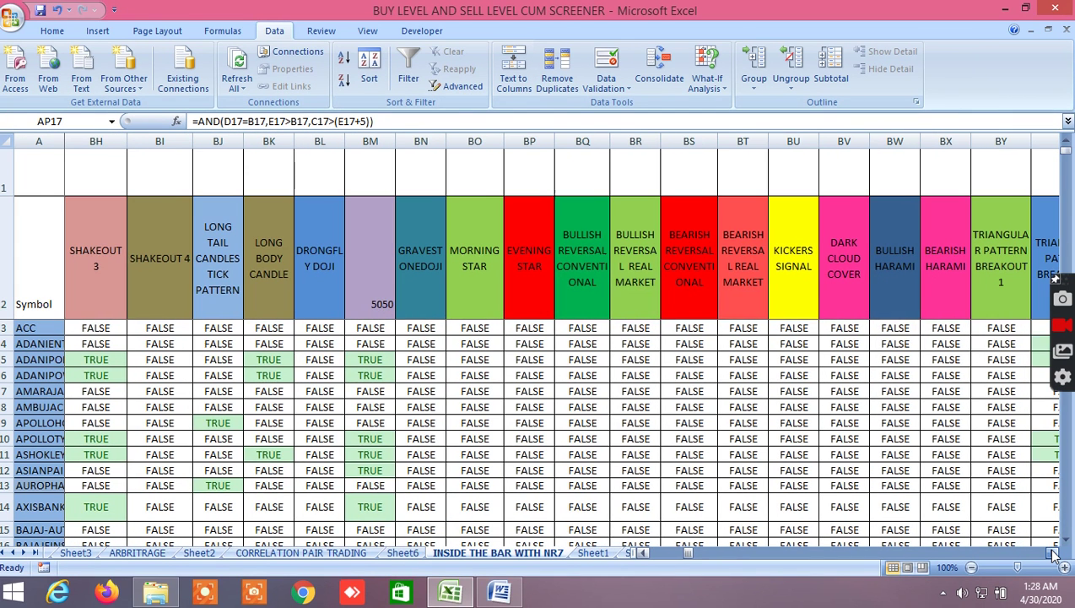
# Step: Examine the TRIANGULAR PATTERN BREAKOUT 1 to 4 columns and the bullish and bearish trendline breakout columns
pyautogui.click(1052, 553)
pyautogui.click(1052, 553)
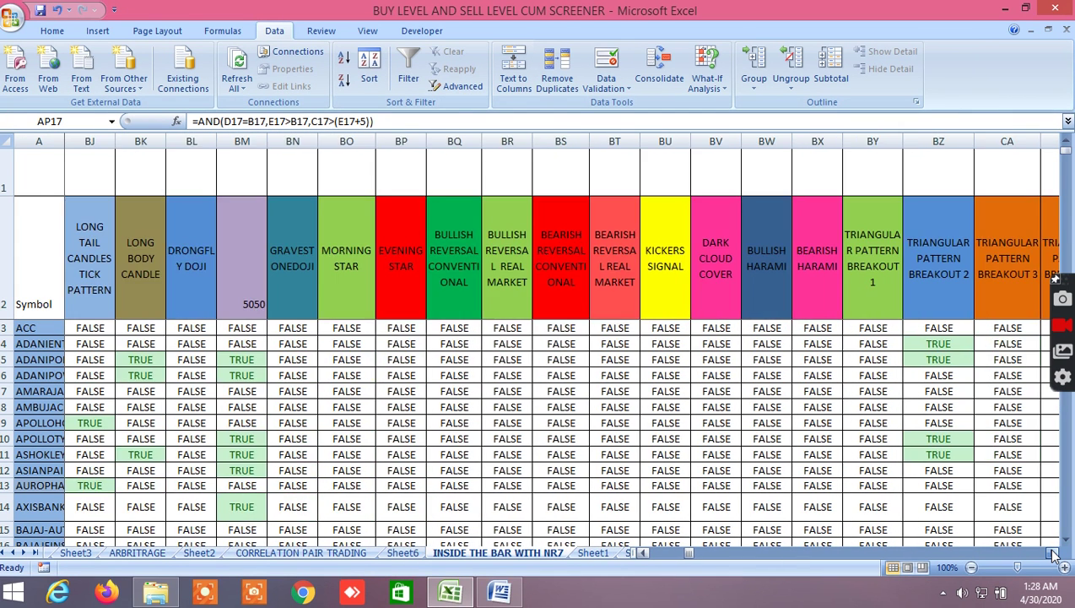
pyautogui.click(1052, 553)
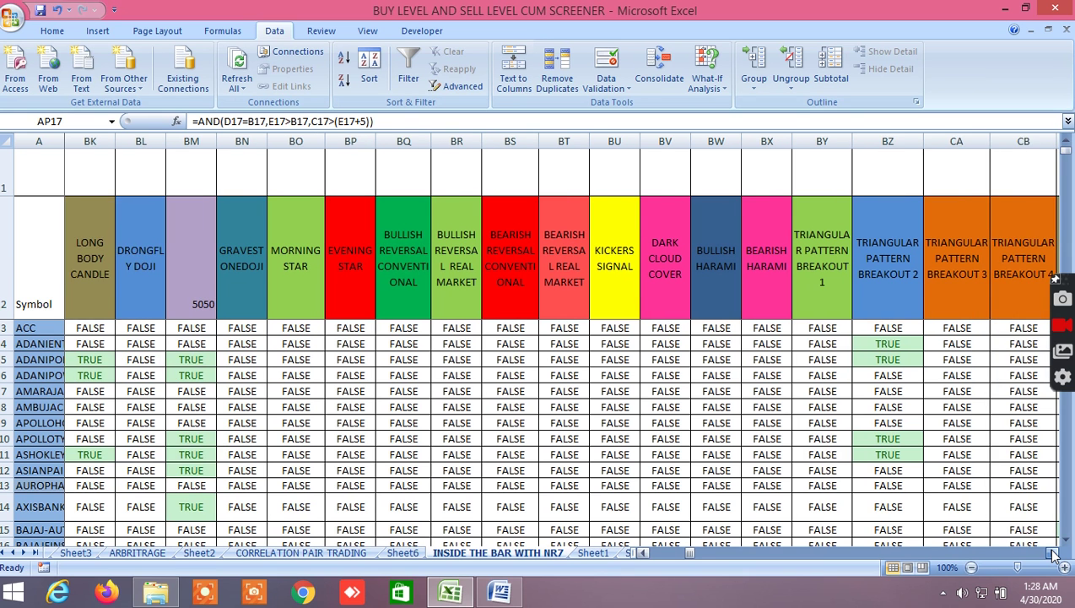
pyautogui.click(1052, 553)
pyautogui.click(1052, 553)
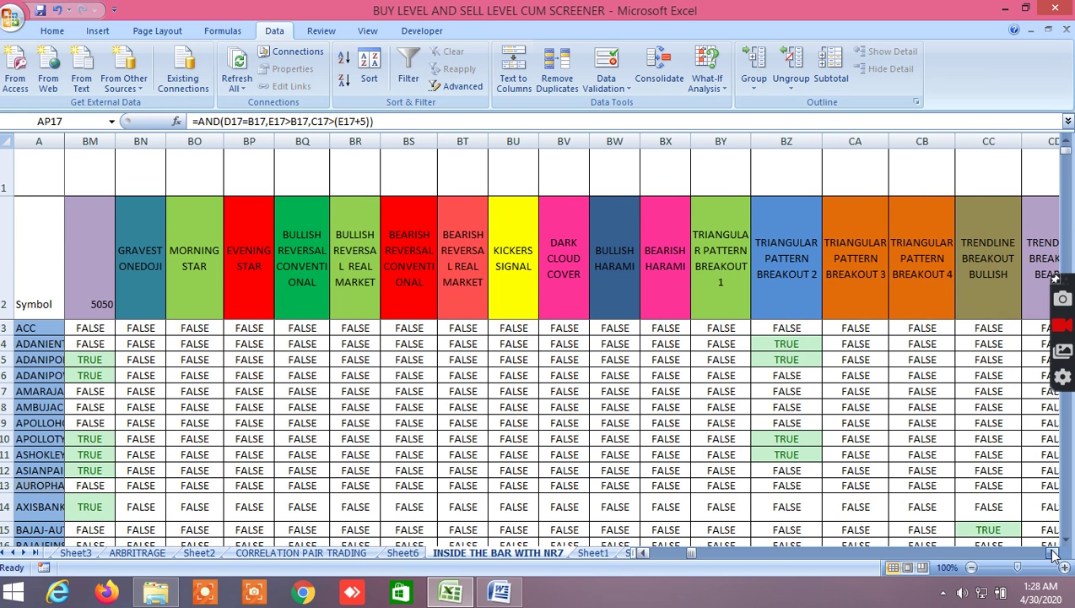
pyautogui.click(1052, 553)
pyautogui.click(1052, 553)
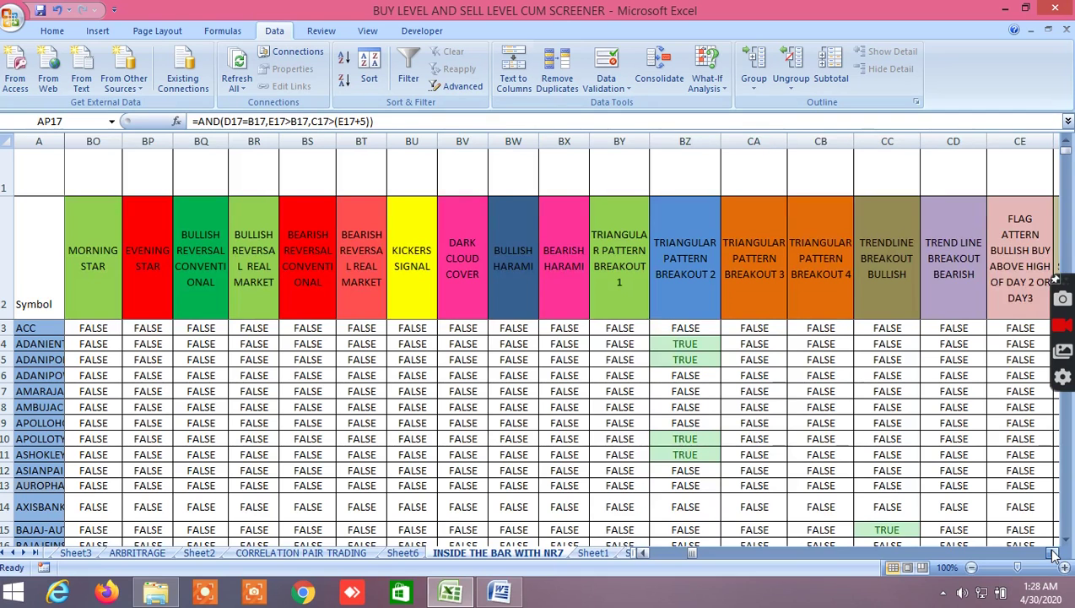
# Step: Examine the flag, inverse W and W pattern columns, then DOUBLE TOP, DOUBLE BOTTOM and HEAD N SHOULDER
pyautogui.click(1052, 553)
pyautogui.click(1052, 553)
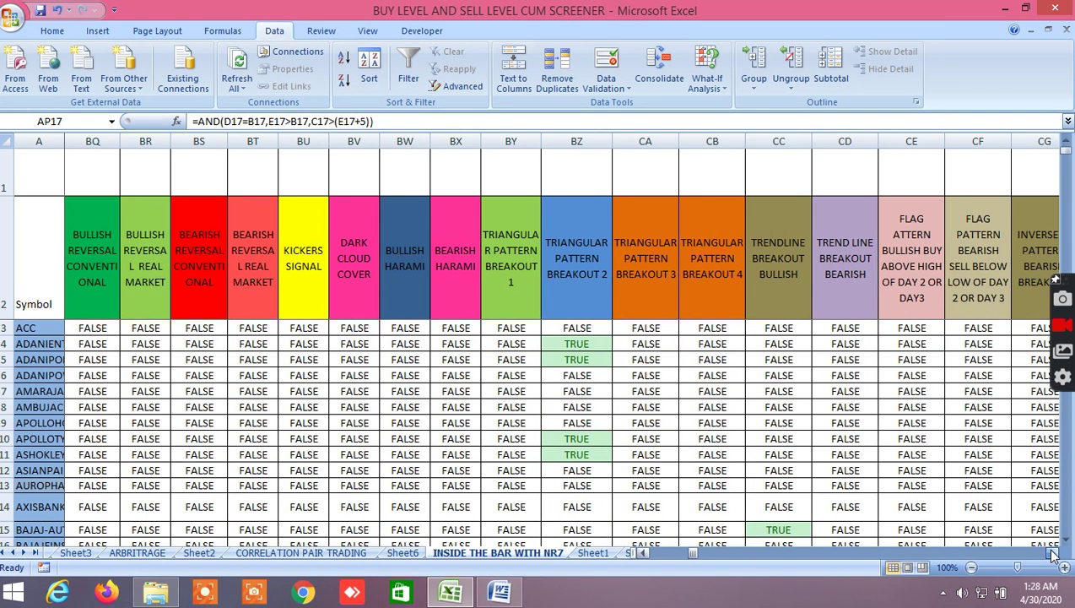
pyautogui.click(1052, 552)
pyautogui.click(1053, 553)
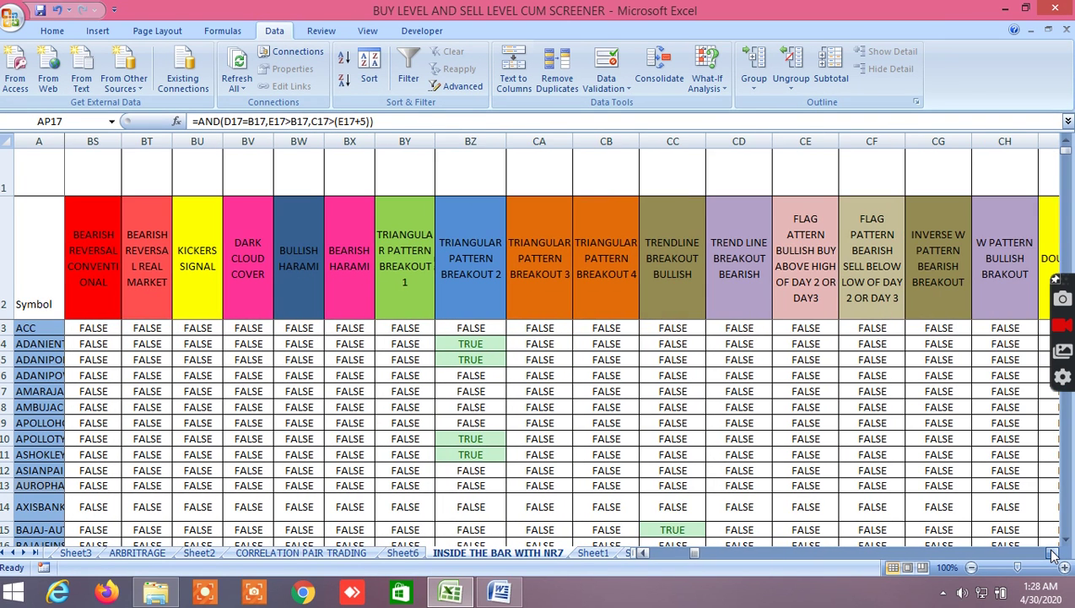
pyautogui.click(1053, 553)
pyautogui.click(1053, 552)
pyautogui.click(1053, 553)
pyautogui.click(1052, 553)
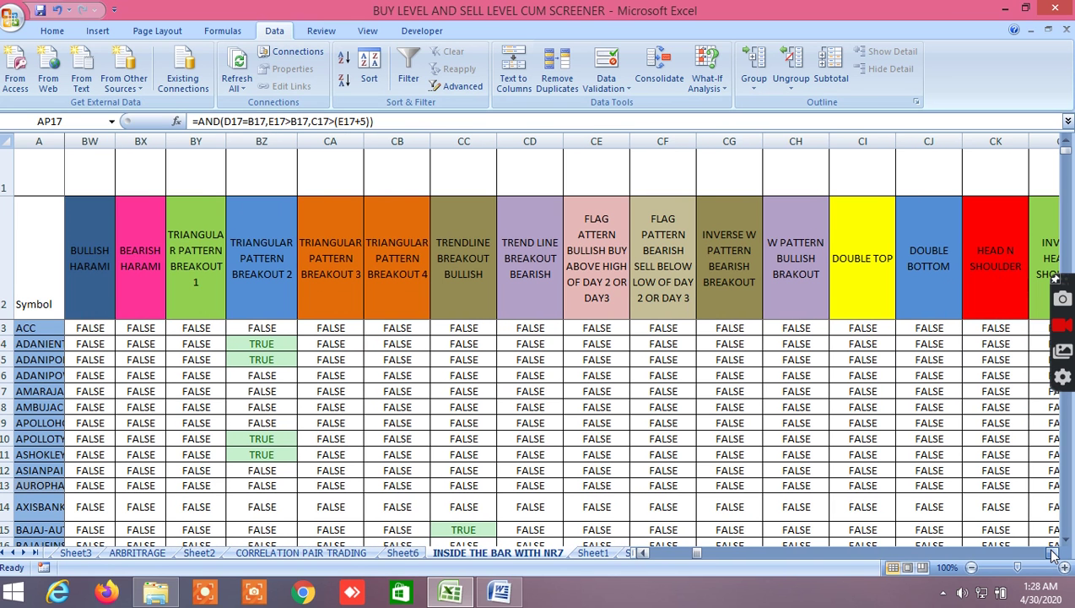
# Step: Examine the INVERSE HEAD N SHOULDER, bullish and bearish abandoned baby, butterfly, and CUP AND HANDLE PATTERN columns
pyautogui.click(1053, 553)
pyautogui.click(1052, 552)
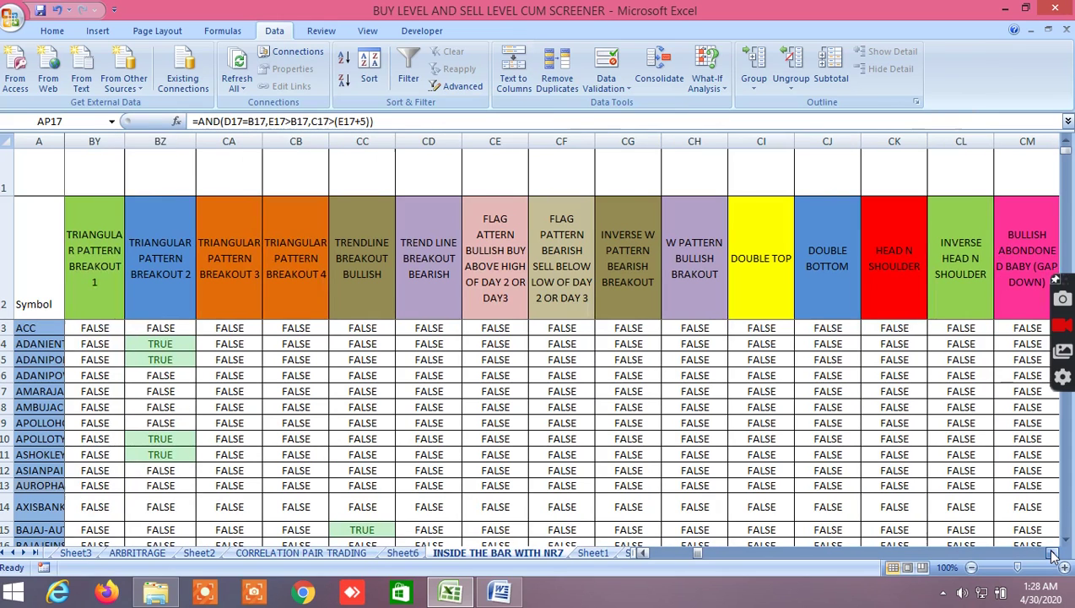
pyautogui.click(1053, 553)
pyautogui.click(1052, 553)
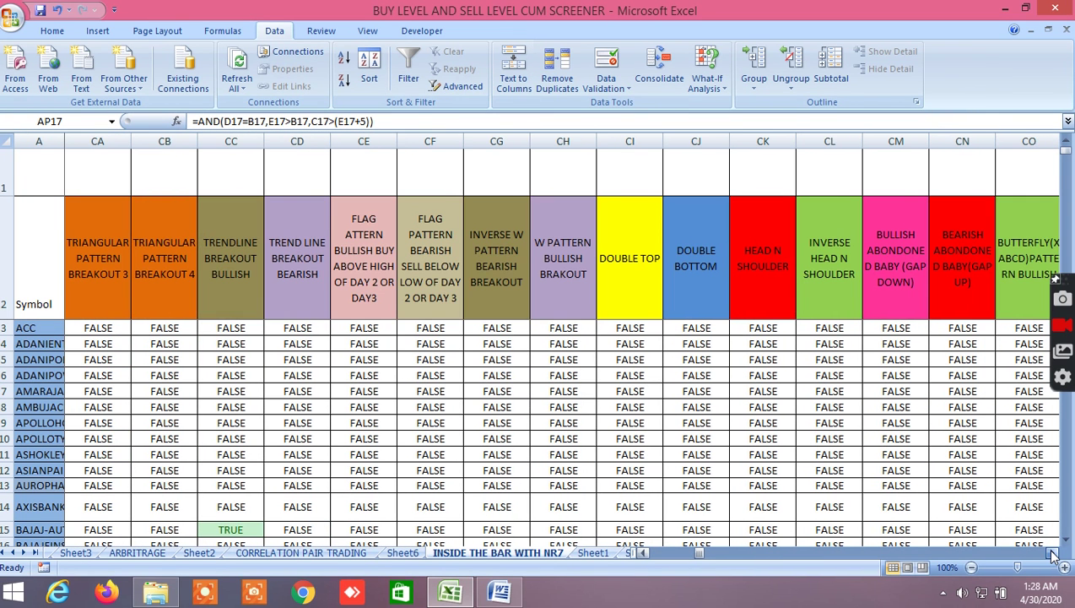
pyautogui.click(1053, 552)
pyautogui.click(1052, 553)
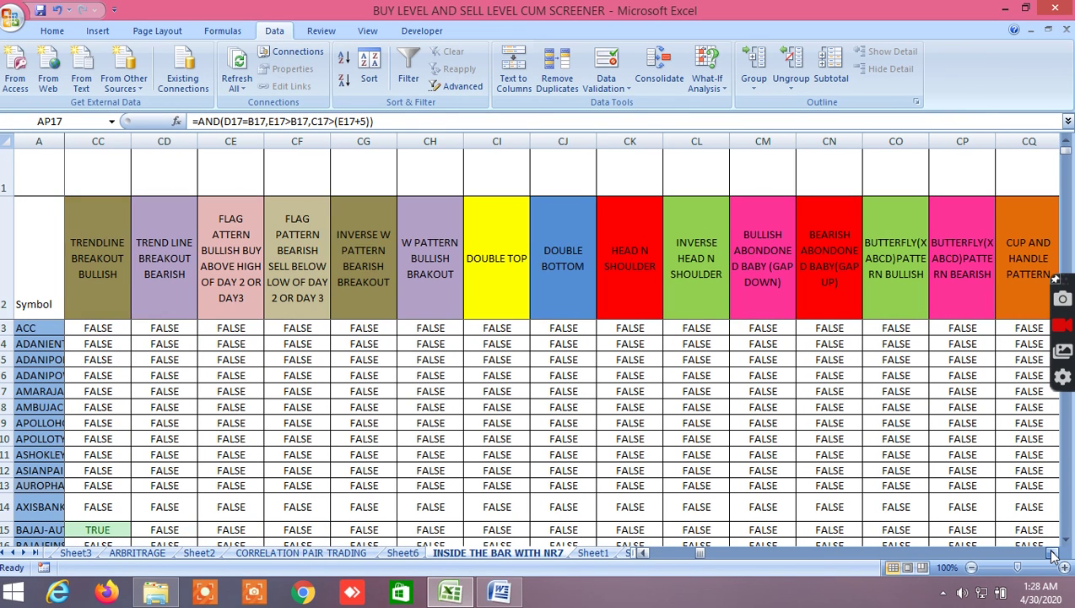
# Step: Examine the PIERCING PATTERN column and the PATTERN 1 to PATTERN 7 buy and sell columns, up to the volatility column
pyautogui.click(1052, 553)
pyautogui.click(1053, 553)
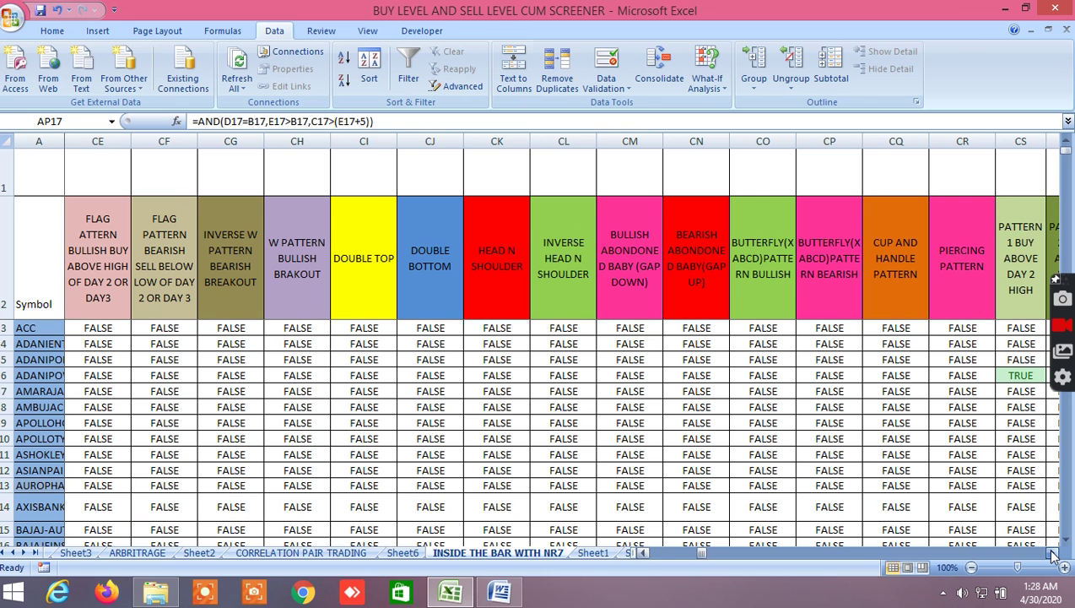
pyautogui.click(1053, 553)
pyautogui.click(1052, 552)
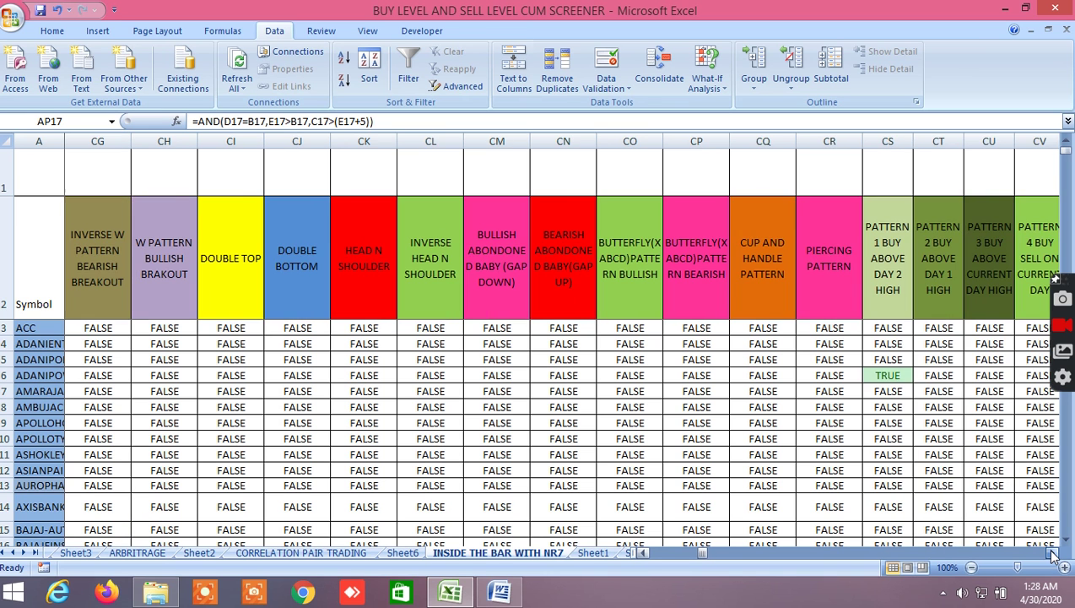
pyautogui.click(1052, 553)
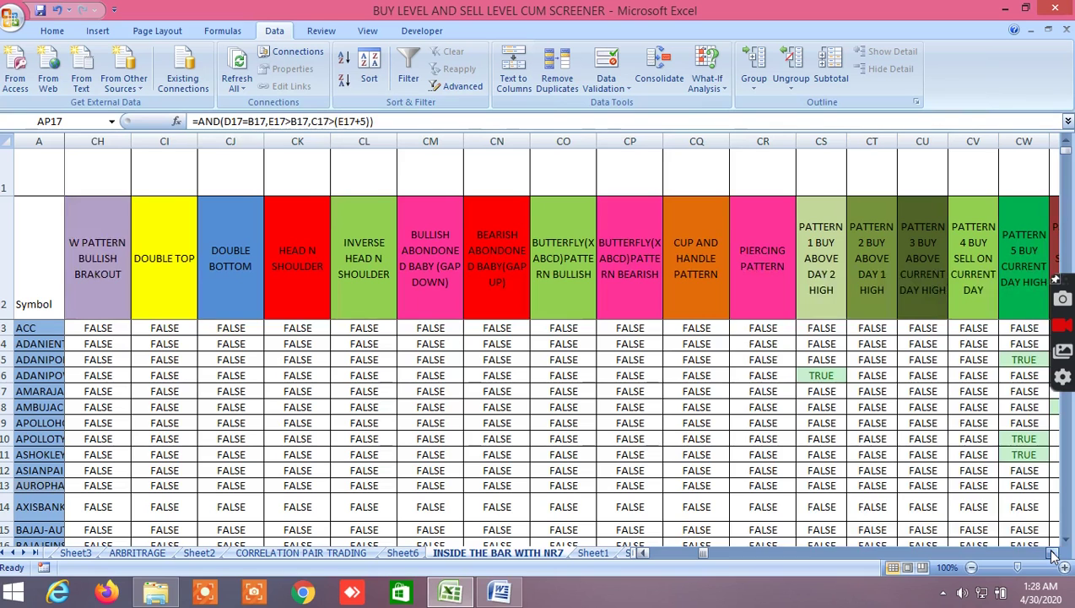
pyautogui.click(1052, 553)
pyautogui.click(1052, 552)
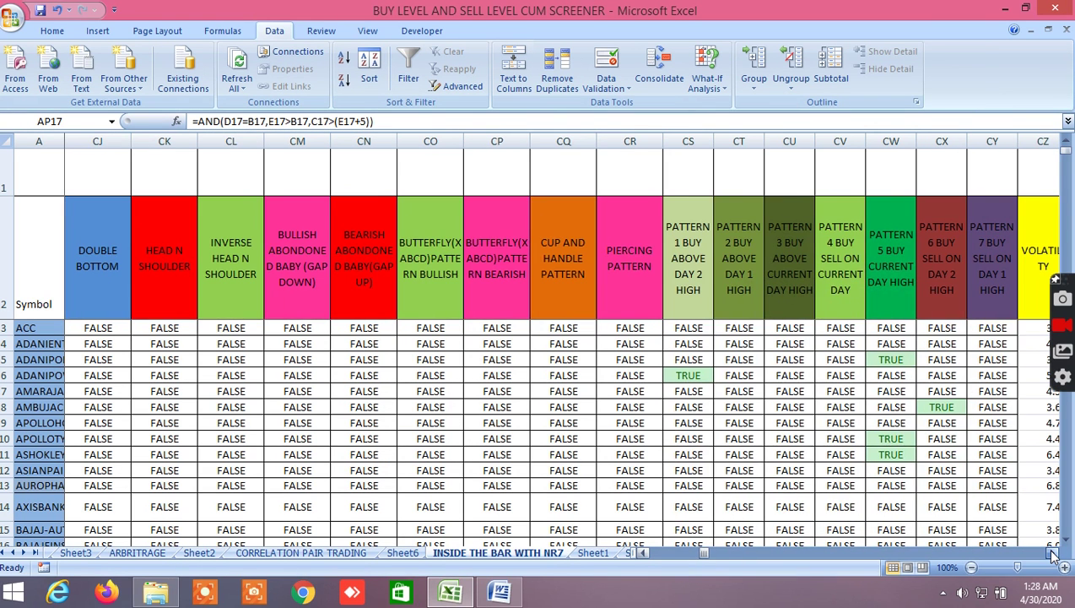
# Step: Examine the VOLATILITY, DELIVERY PERCENTAGE and TRADED VOLUME columns
pyautogui.click(1052, 553)
pyautogui.click(1053, 553)
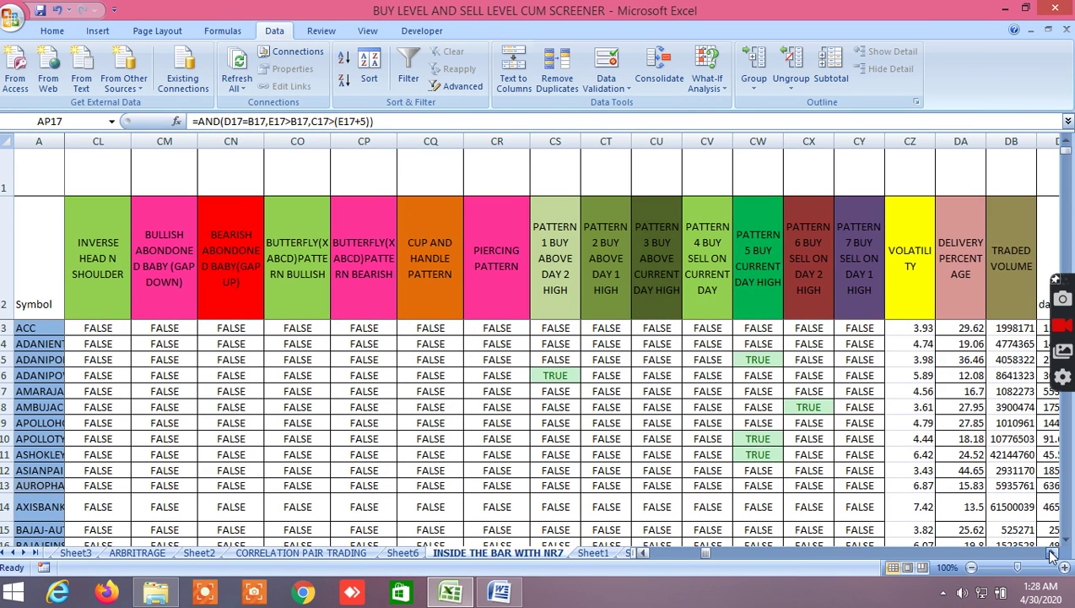
pyautogui.click(1052, 553)
pyautogui.click(1052, 553)
pyautogui.click(1052, 553)
pyautogui.click(1053, 553)
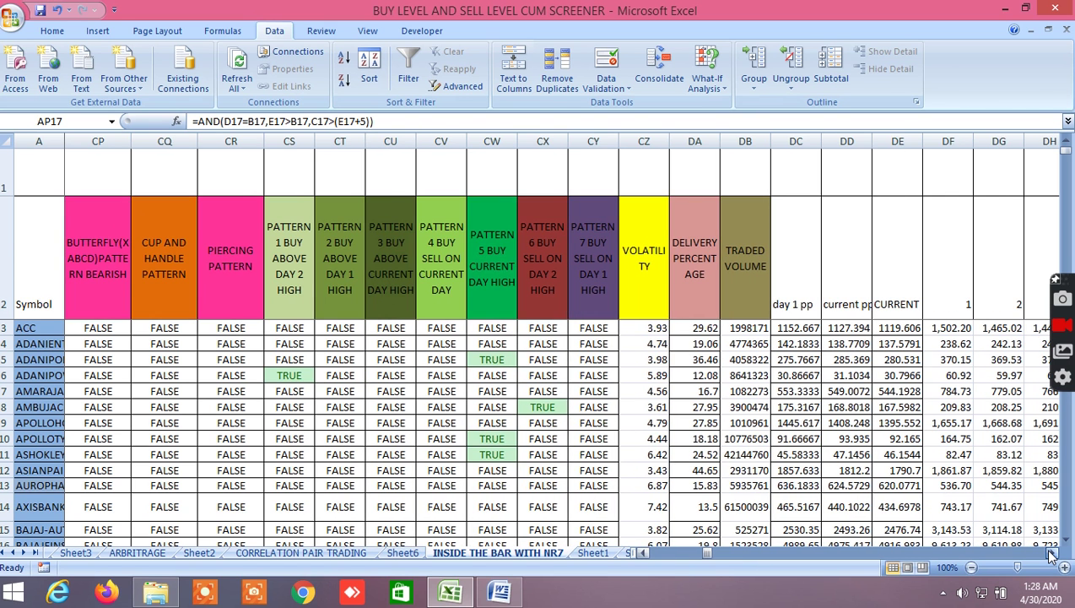
pyautogui.click(1052, 552)
pyautogui.click(1052, 553)
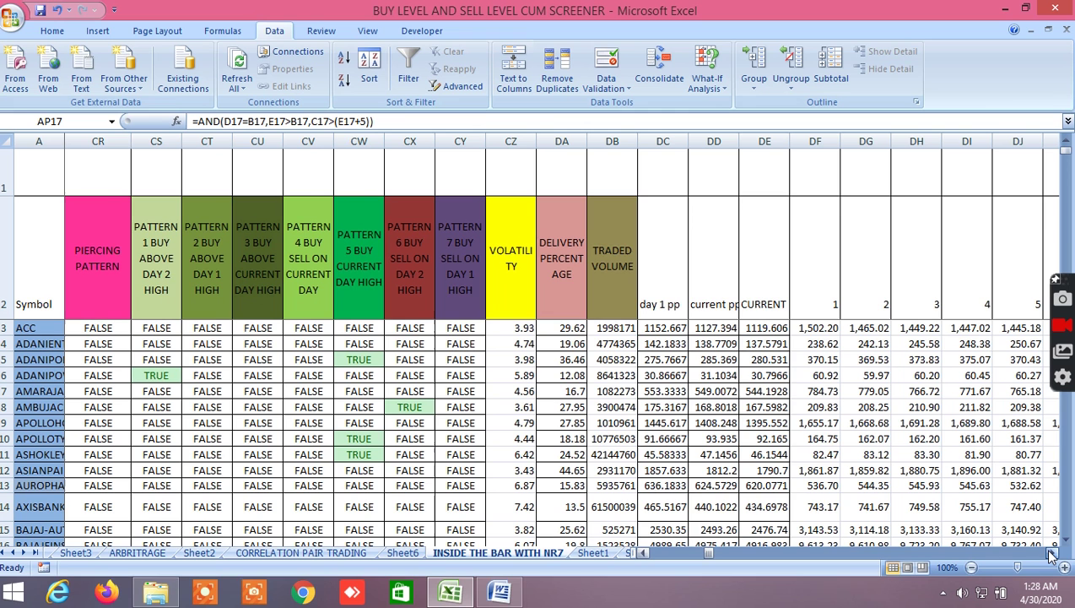
# Step: Examine the day 1 pp, current pp and CURRENT columns and the numbered price columns 1 to 16
pyautogui.click(1053, 553)
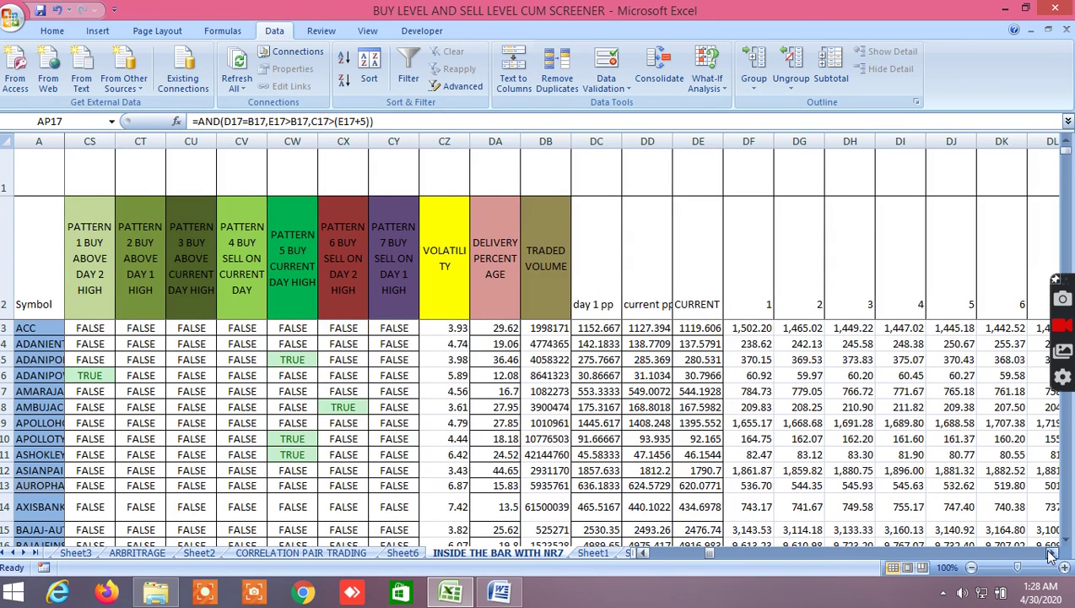
pyautogui.click(1053, 553)
pyautogui.click(1053, 553)
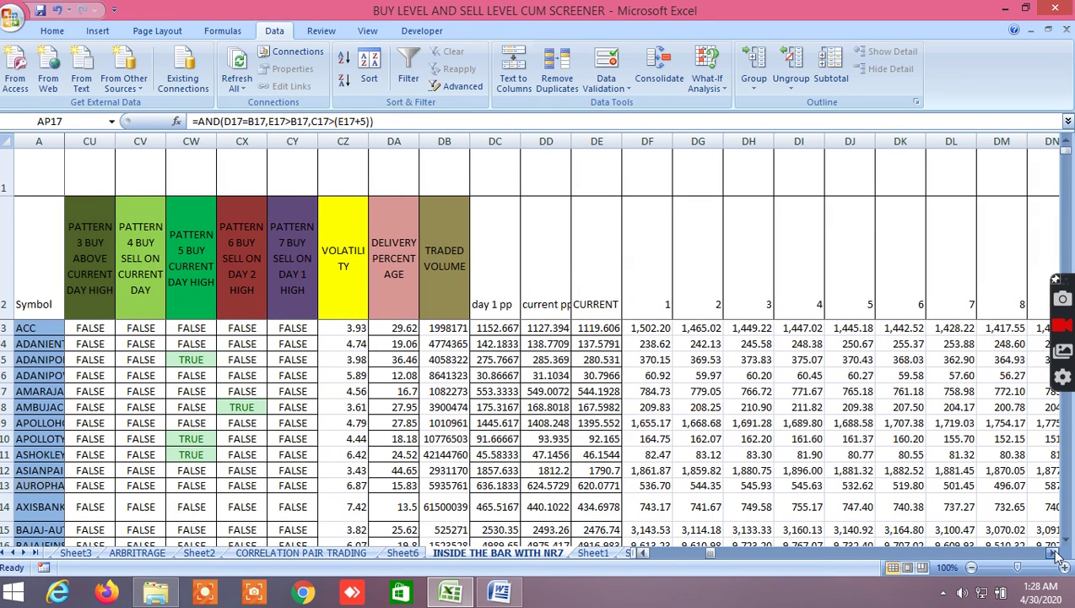
pyautogui.click(1053, 553)
pyautogui.click(1052, 553)
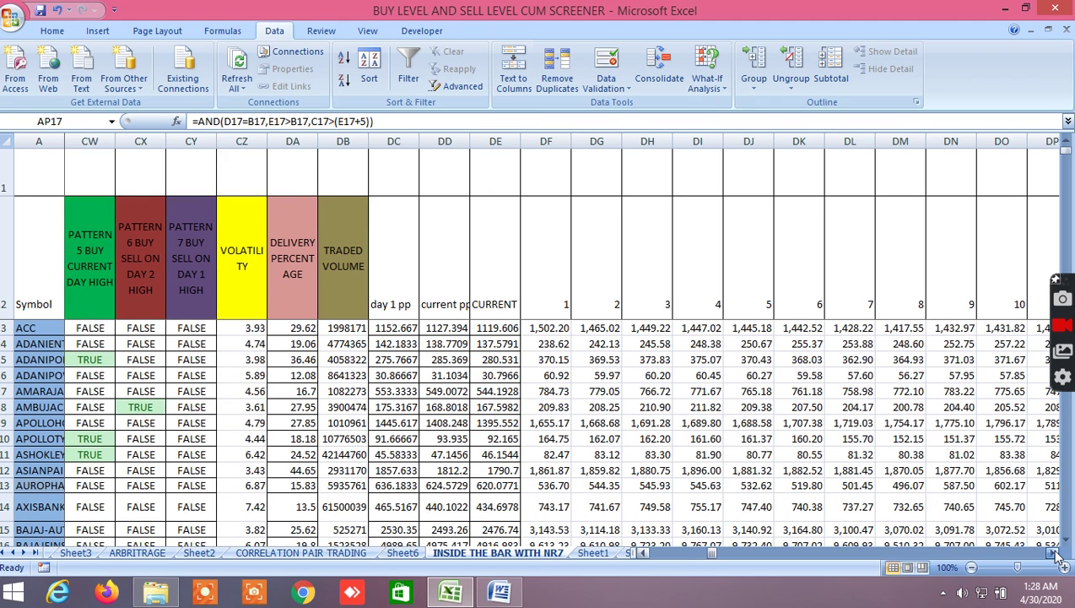
pyautogui.click(1052, 553)
pyautogui.click(1052, 552)
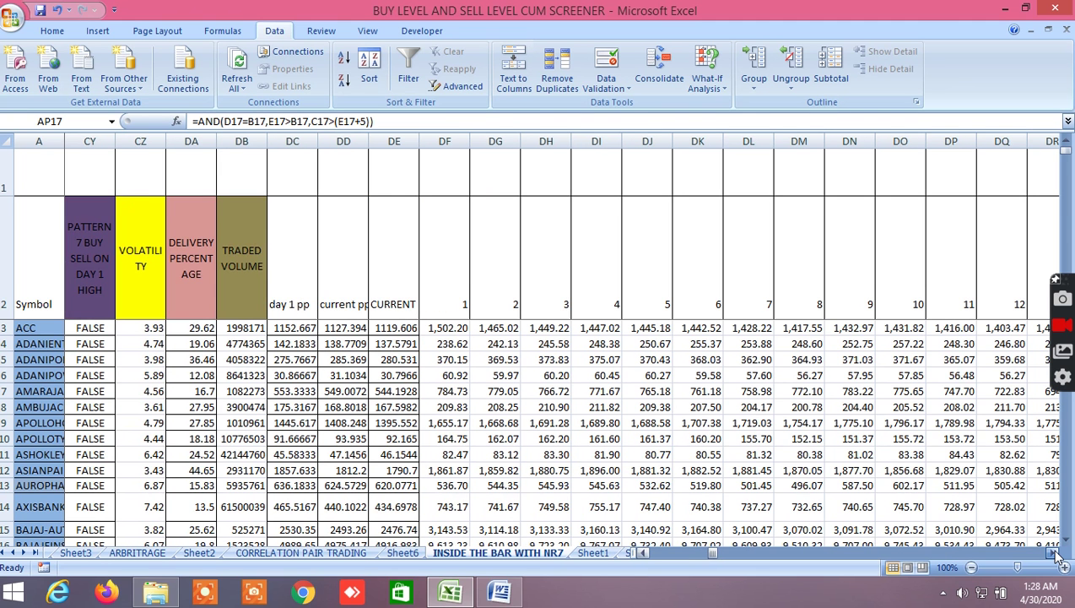
pyautogui.click(1052, 553)
pyautogui.click(1052, 553)
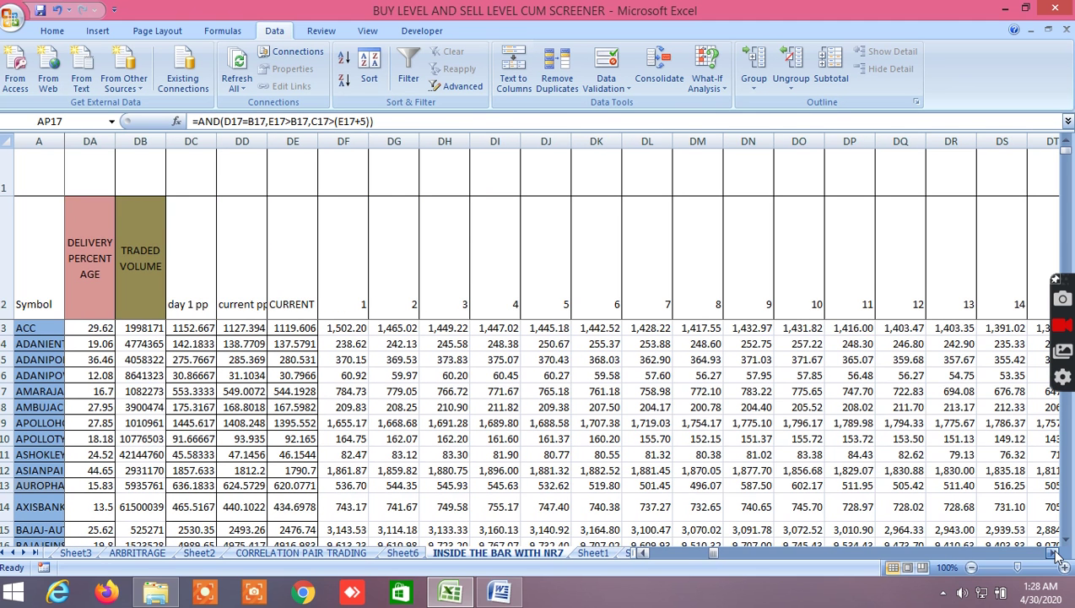
pyautogui.click(1052, 553)
pyautogui.click(1052, 553)
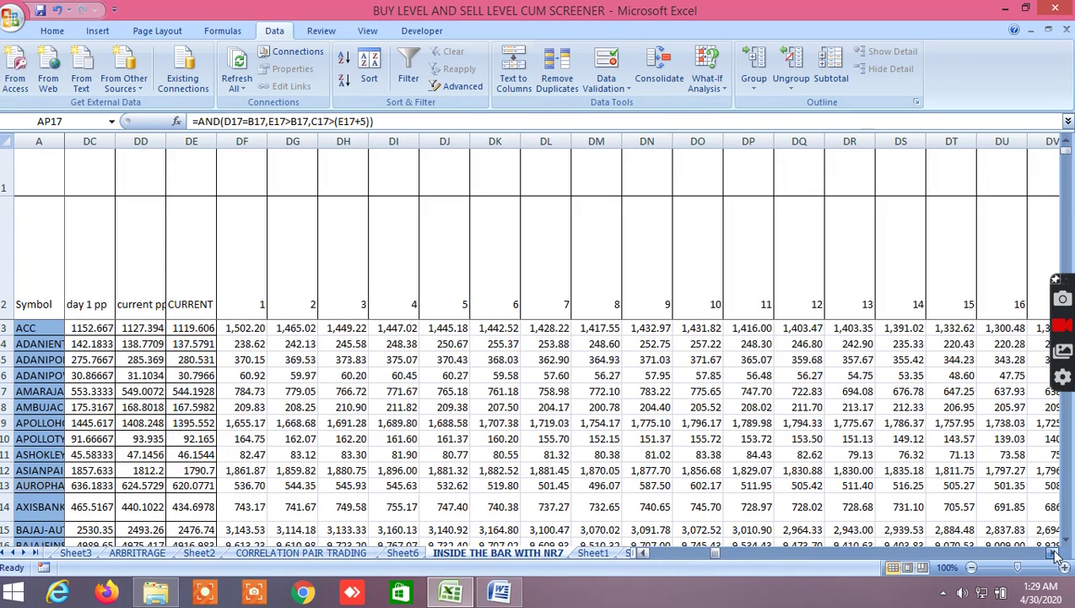
# Step: Examine the numbered price columns 17 to 26 for the listed symbols
pyautogui.click(1052, 553)
pyautogui.click(1052, 553)
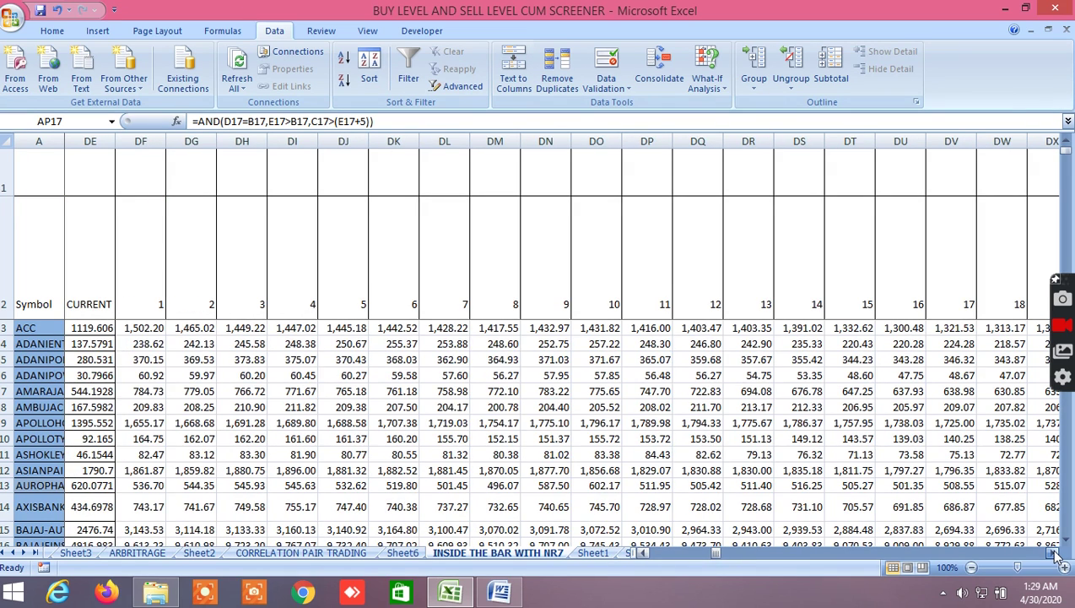
pyautogui.click(1053, 553)
pyautogui.click(1053, 552)
pyautogui.click(1052, 553)
pyautogui.click(1052, 553)
pyautogui.click(1053, 553)
pyautogui.click(1053, 553)
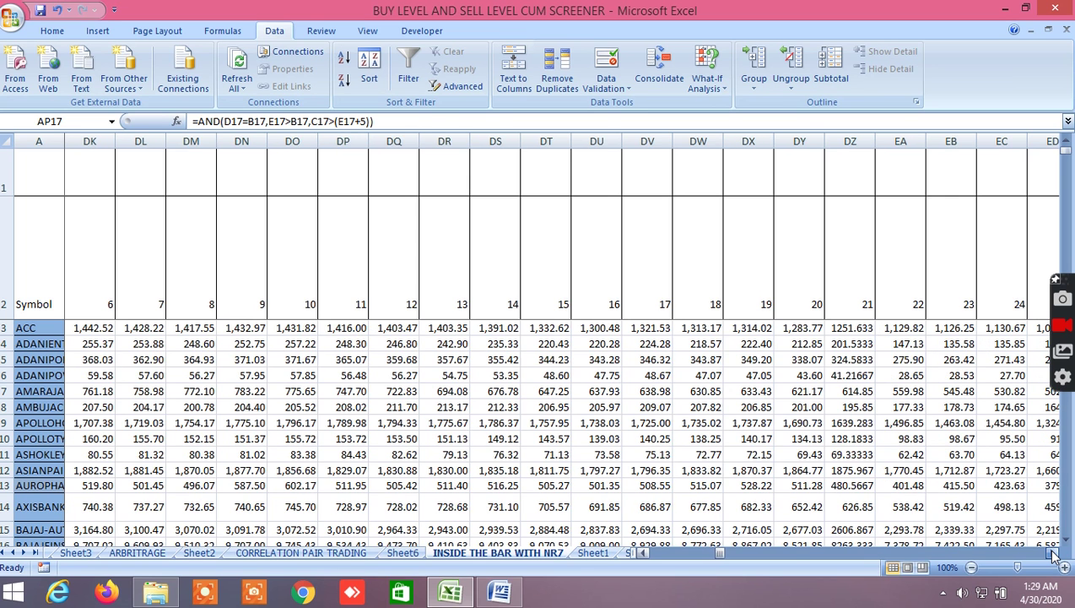
pyautogui.click(1053, 553)
pyautogui.click(1053, 553)
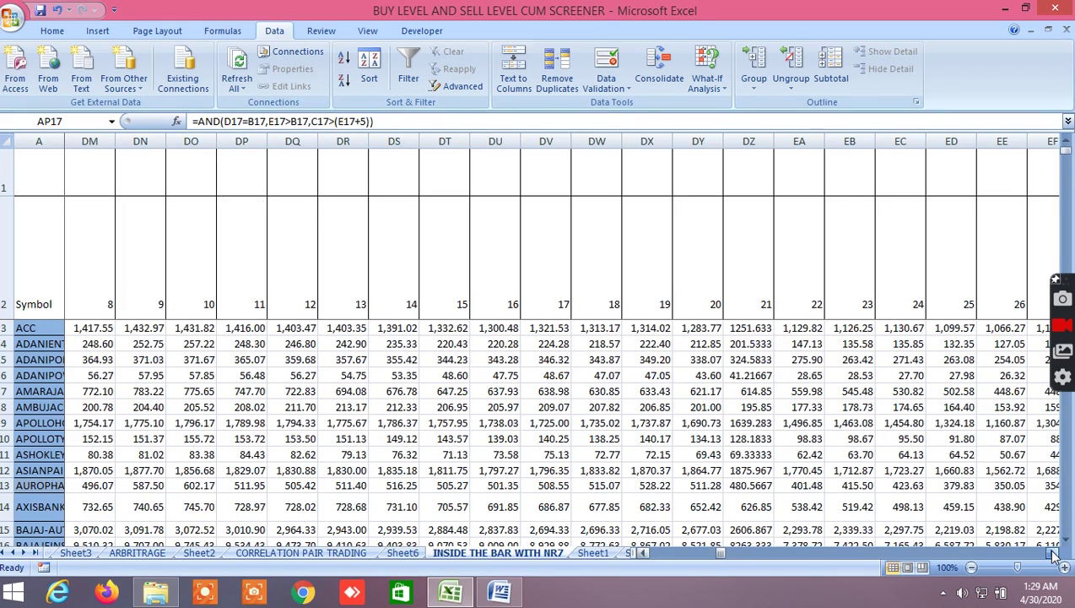
# Step: Examine the numbered price columns 27 to 35 for the listed symbols
pyautogui.click(1052, 552)
pyautogui.click(1052, 553)
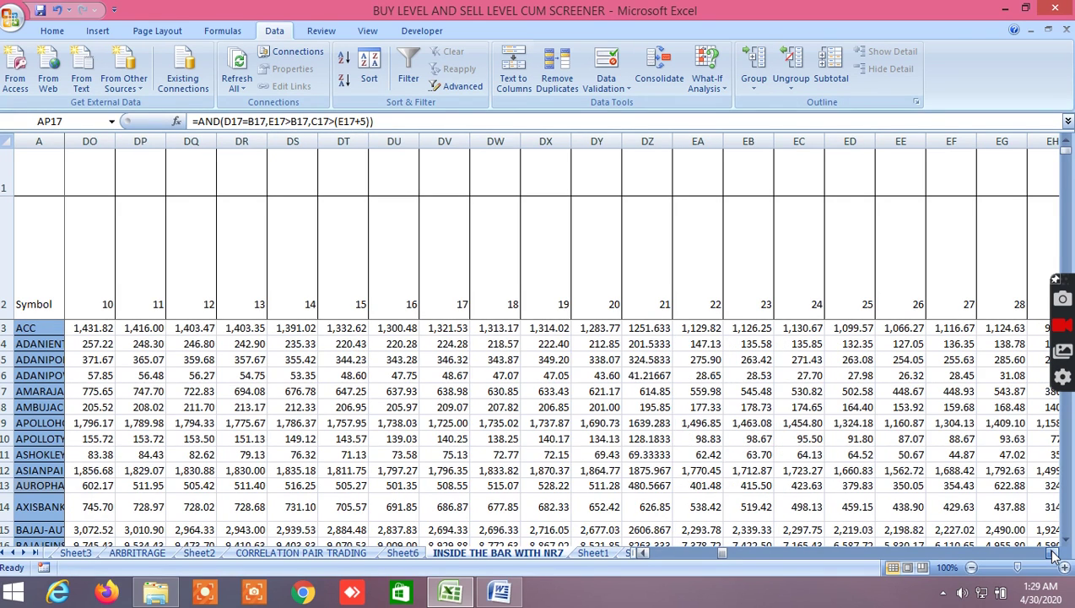
pyautogui.click(1053, 552)
pyautogui.click(1053, 552)
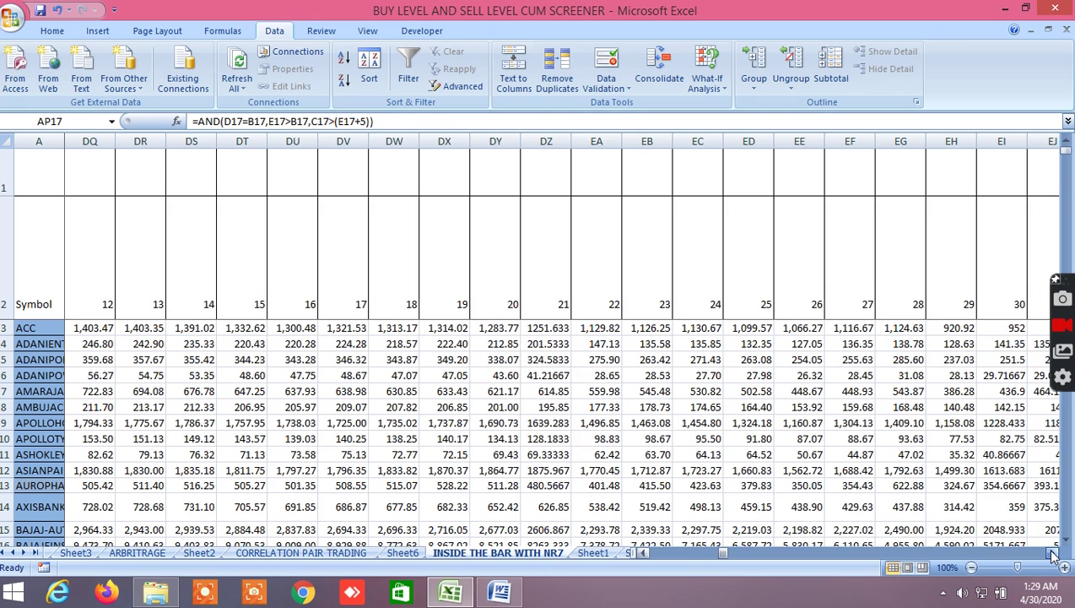
pyautogui.click(1052, 553)
pyautogui.click(1053, 553)
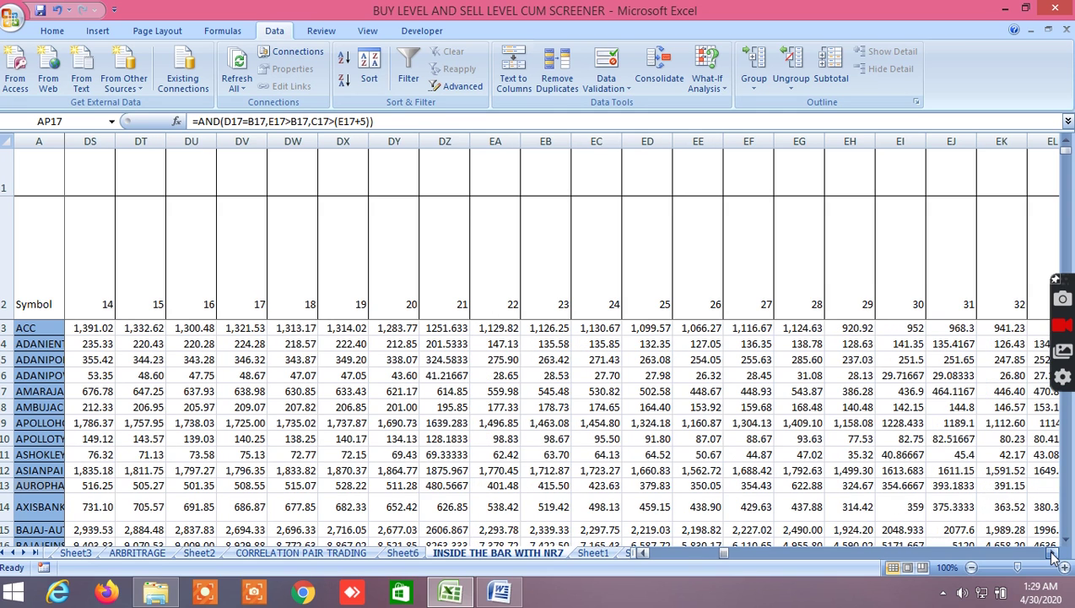
pyautogui.click(1052, 553)
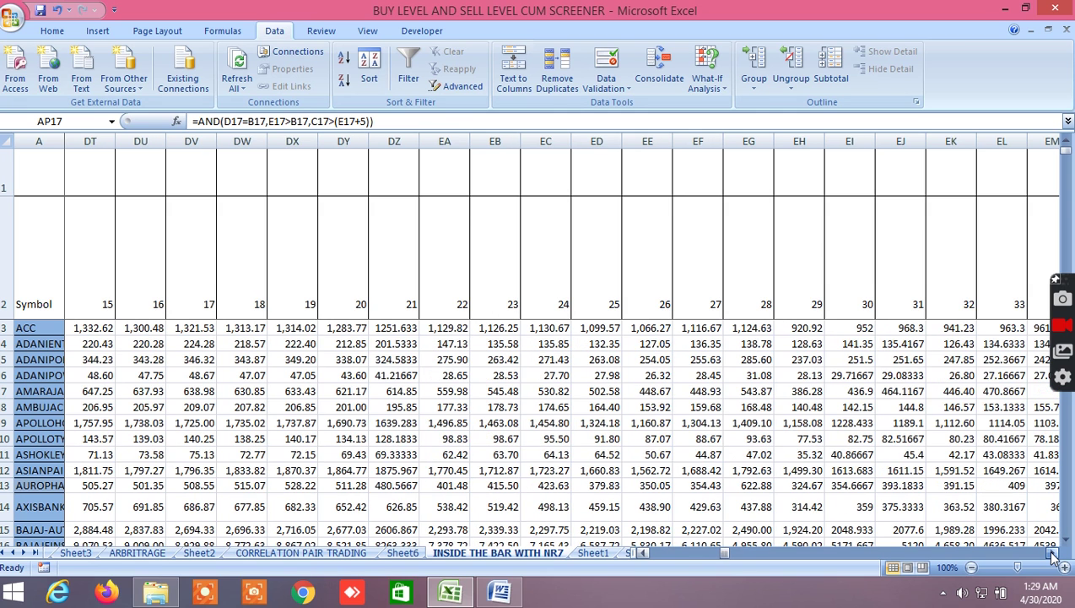
pyautogui.click(1052, 553)
pyautogui.click(1053, 553)
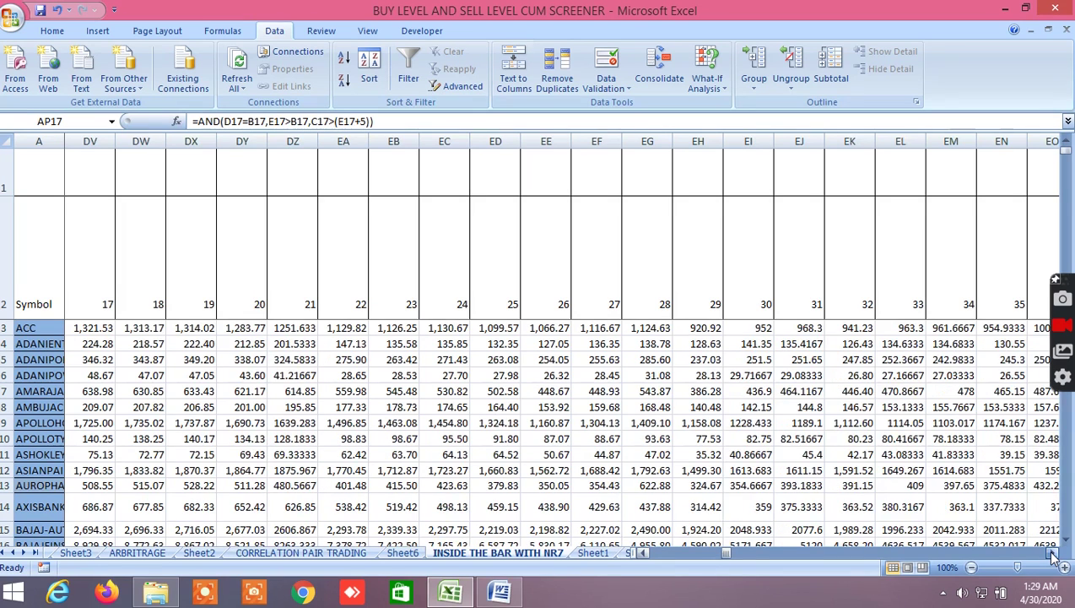
# Step: Examine the numbered price columns 36 to 49 for the listed symbols
pyautogui.click(1052, 552)
pyautogui.click(1052, 553)
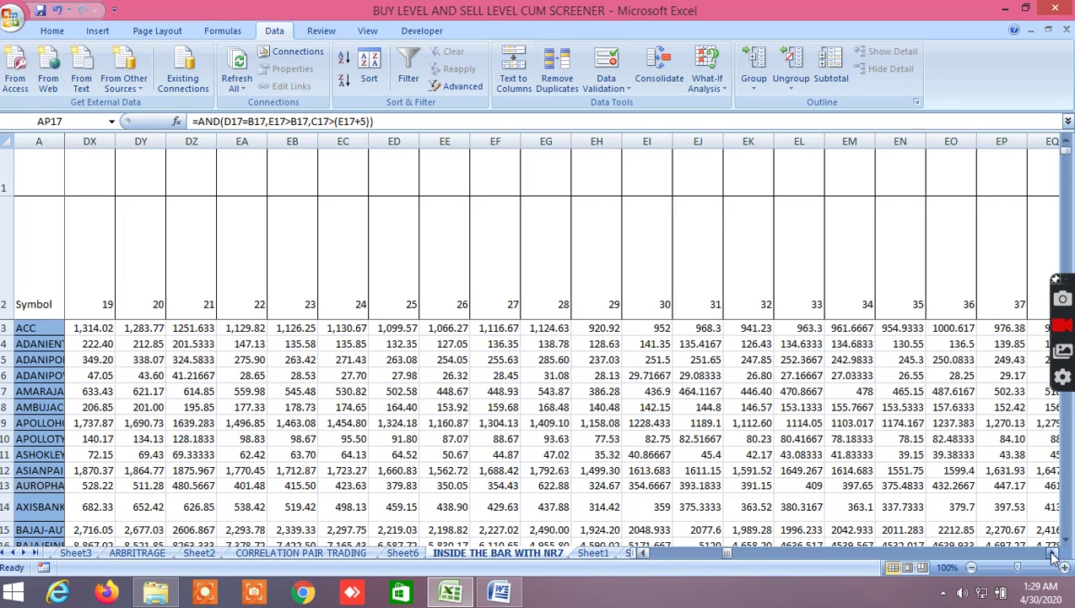
pyautogui.click(1052, 553)
pyautogui.click(1052, 553)
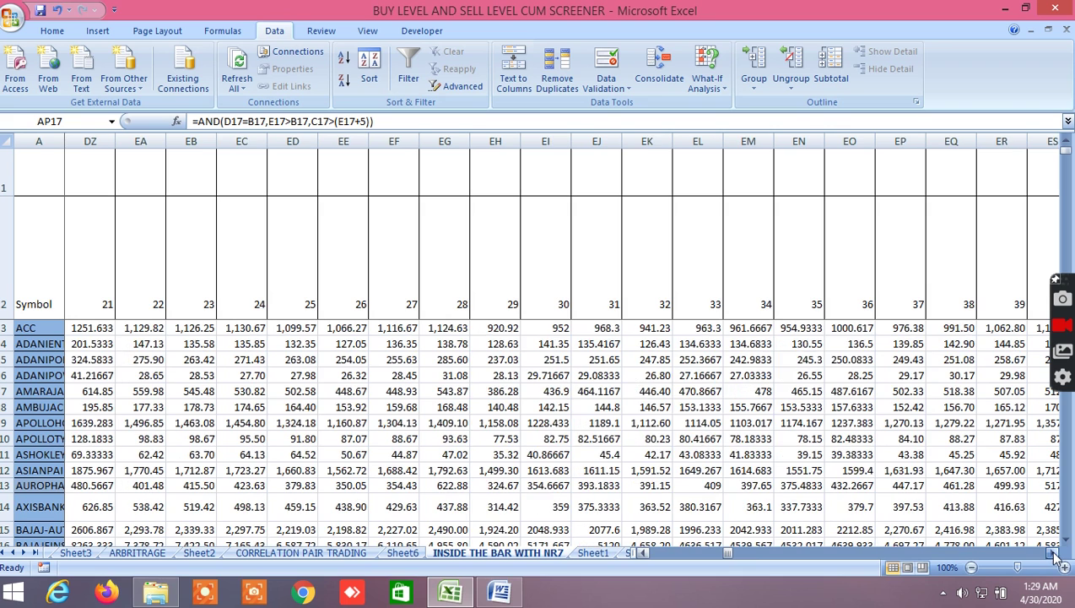
pyautogui.hscroll(2, 769, 558)
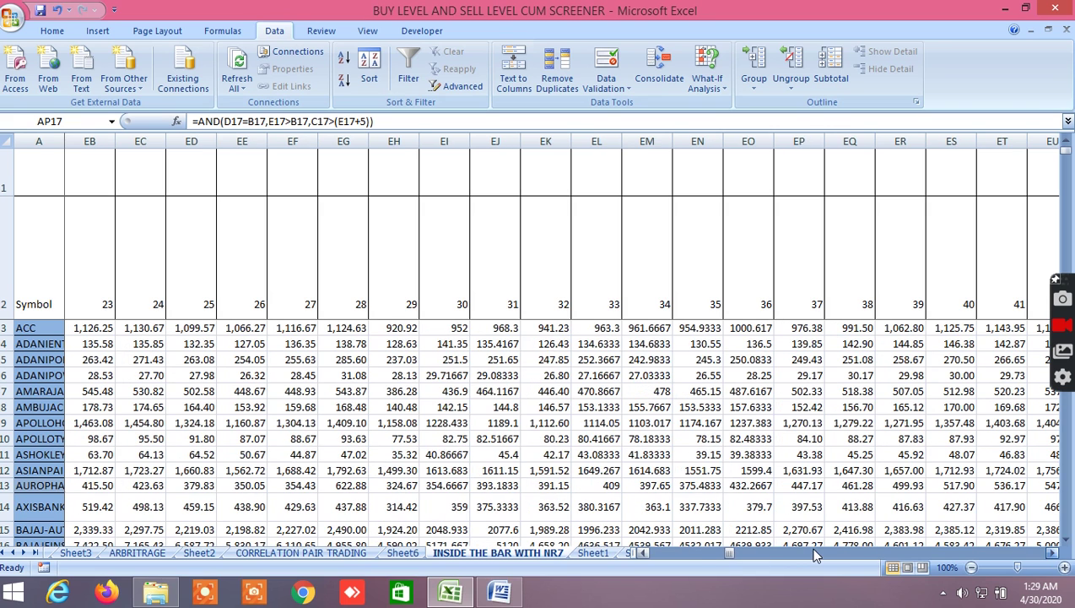
pyautogui.hscroll(2, 824, 552)
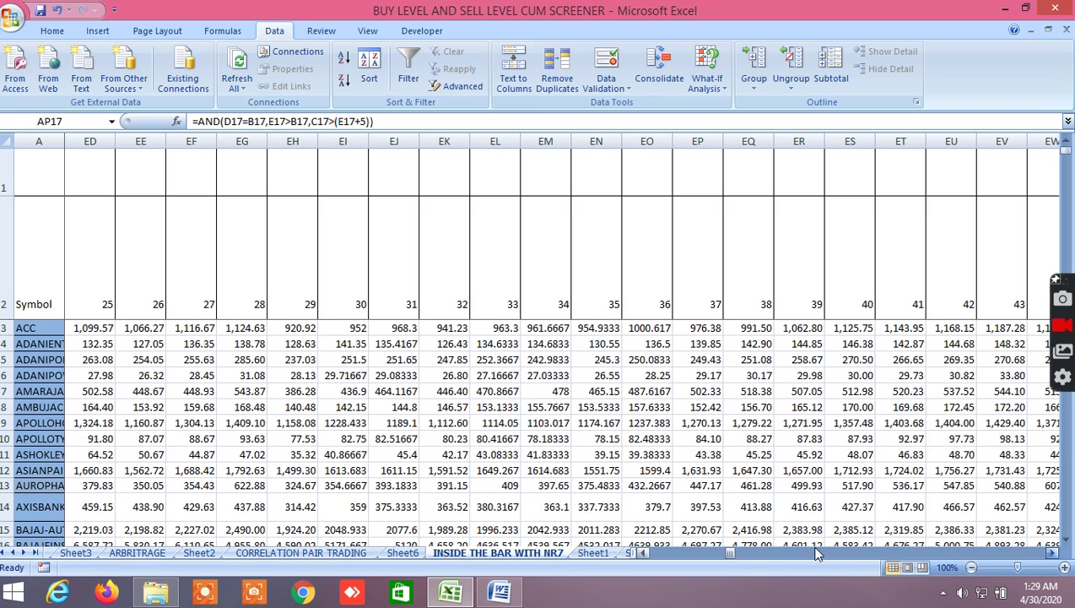
pyautogui.hscroll(1, 734, 553)
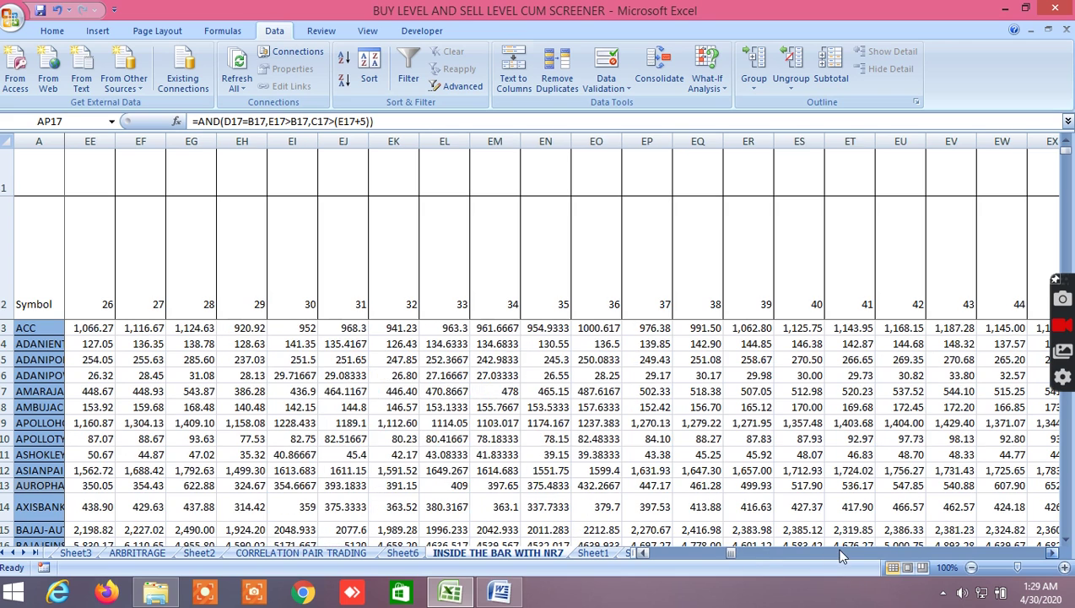
pyautogui.hscroll(2, 839, 555)
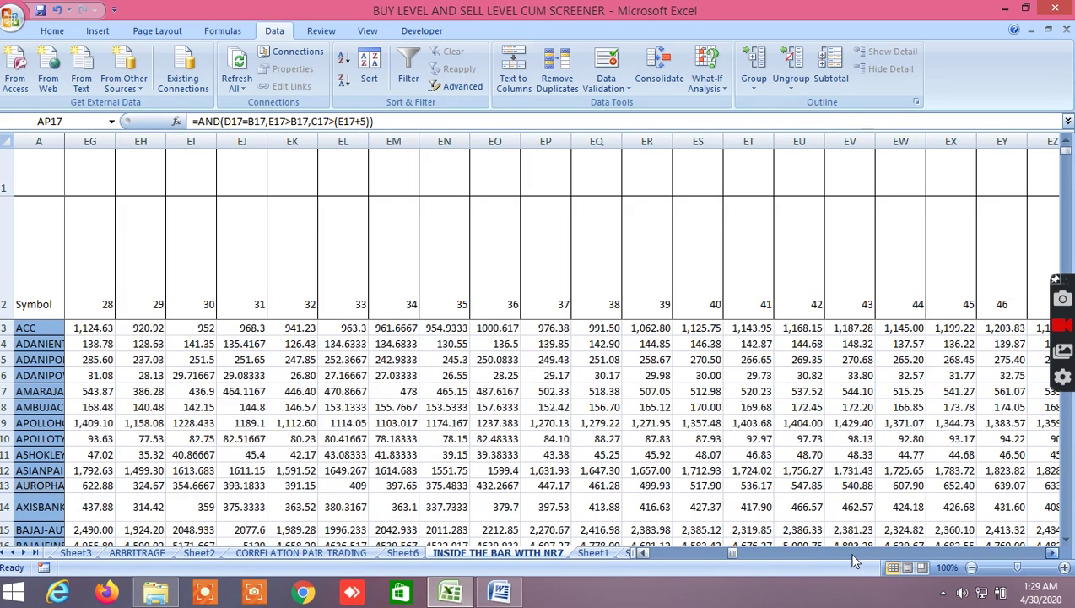
pyautogui.hscroll(2, 854, 561)
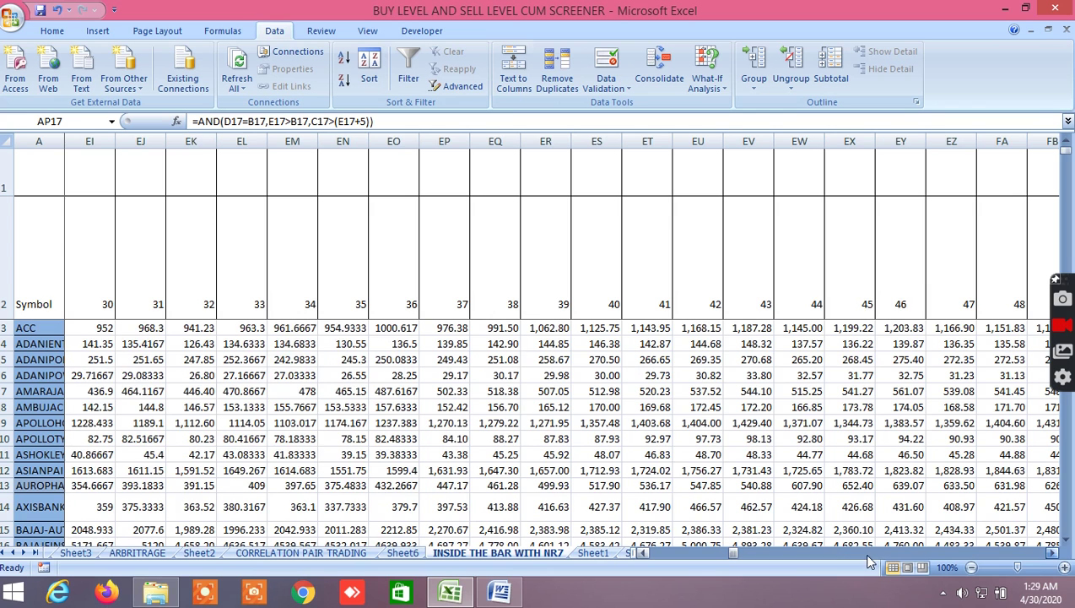
pyautogui.hscroll(2, 869, 561)
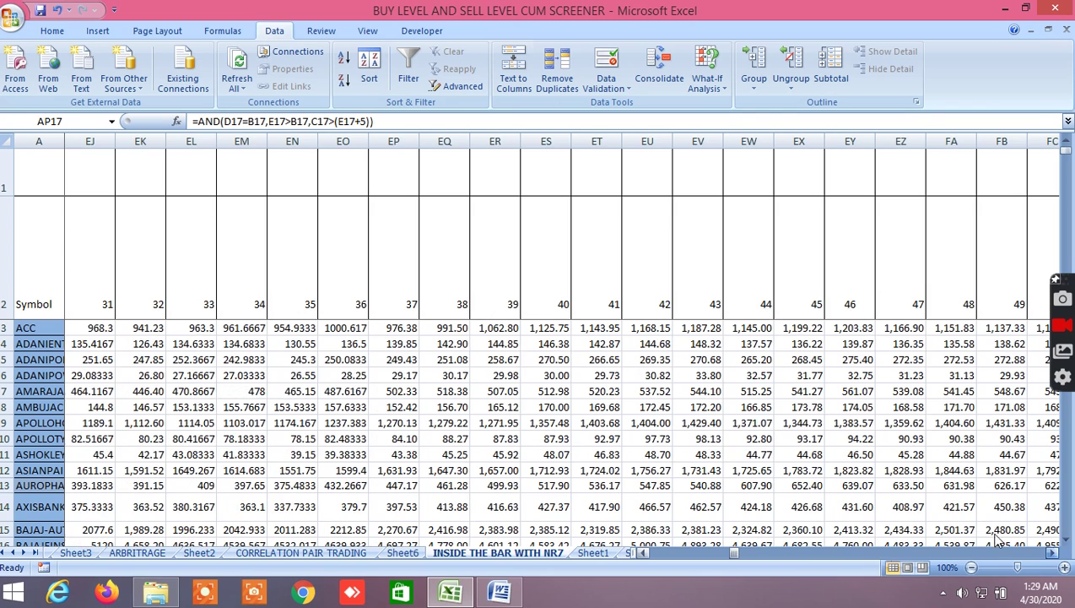
# Step: Examine column 50, the 52W H and 52W L columns, and the MA and EMA columns for 20, 5 and 50
pyautogui.click(1053, 554)
pyautogui.click(1053, 554)
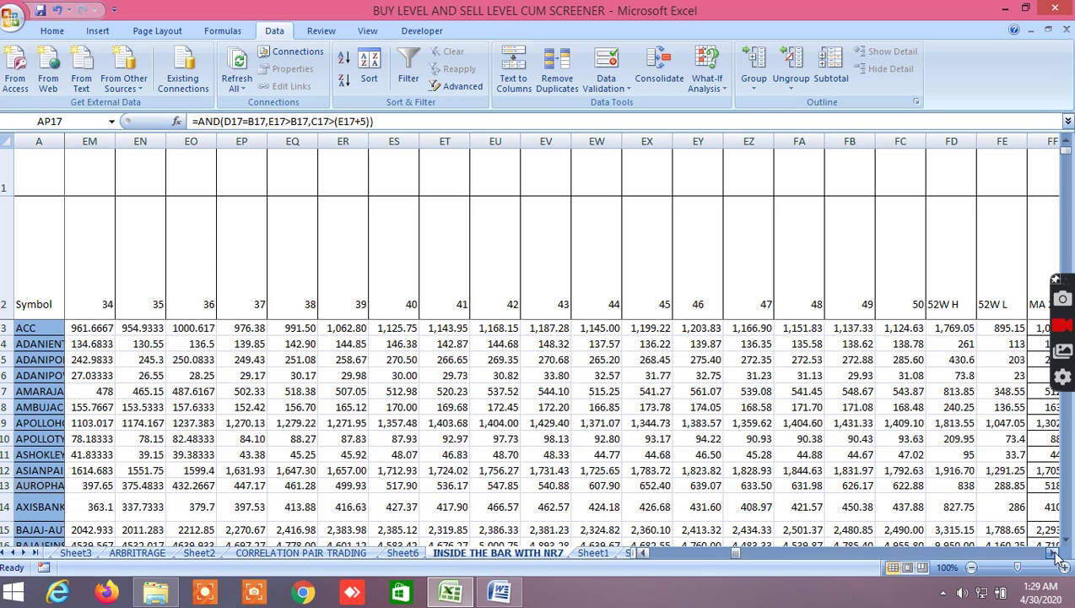
pyautogui.click(1053, 554)
pyautogui.click(1053, 554)
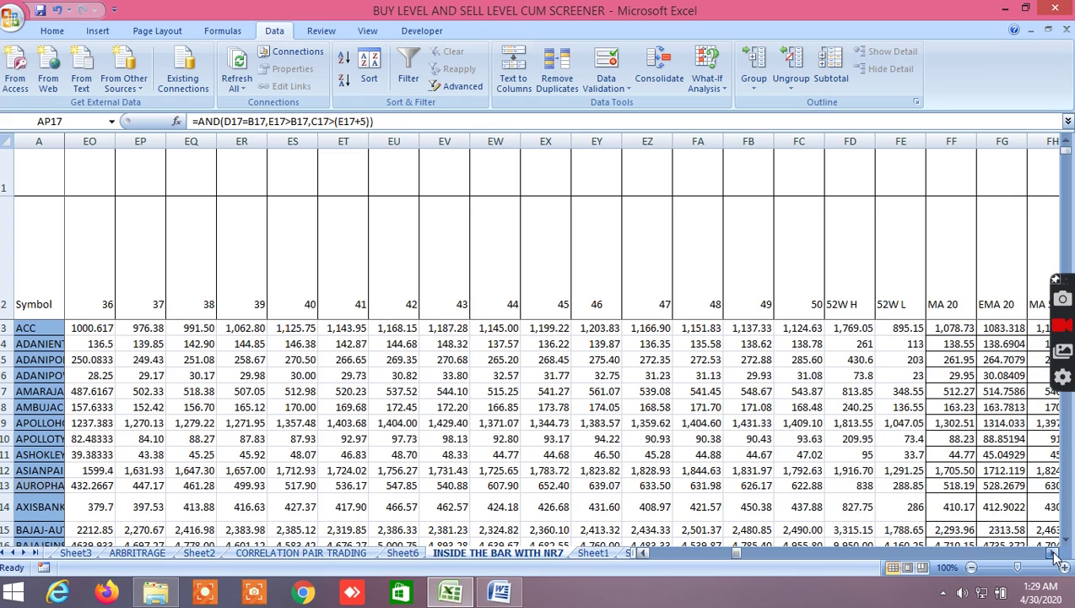
pyautogui.click(1053, 553)
pyautogui.click(1054, 554)
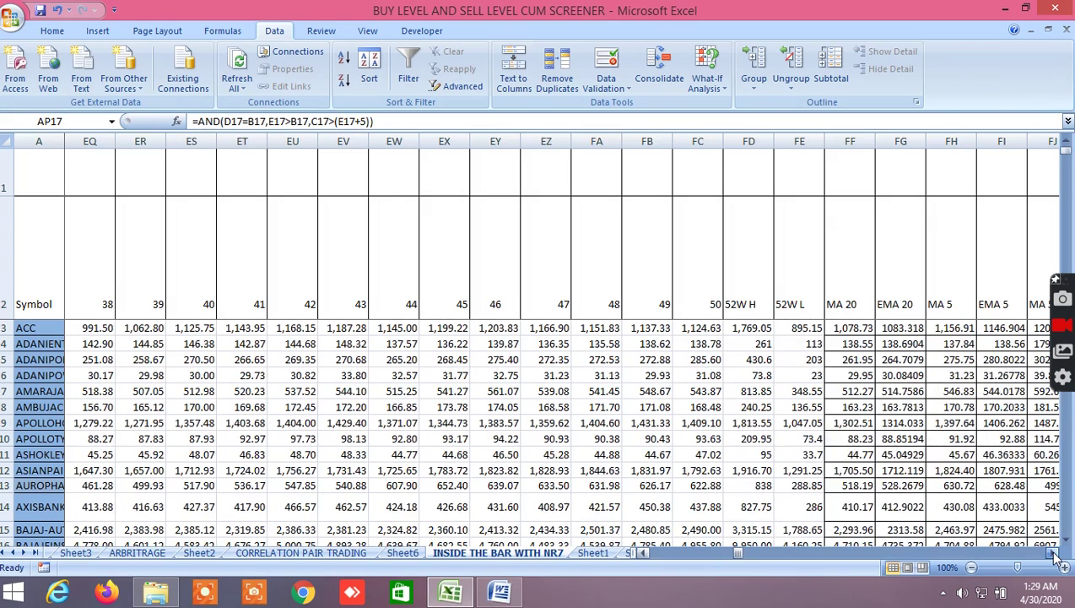
pyautogui.click(1053, 554)
pyautogui.click(1054, 554)
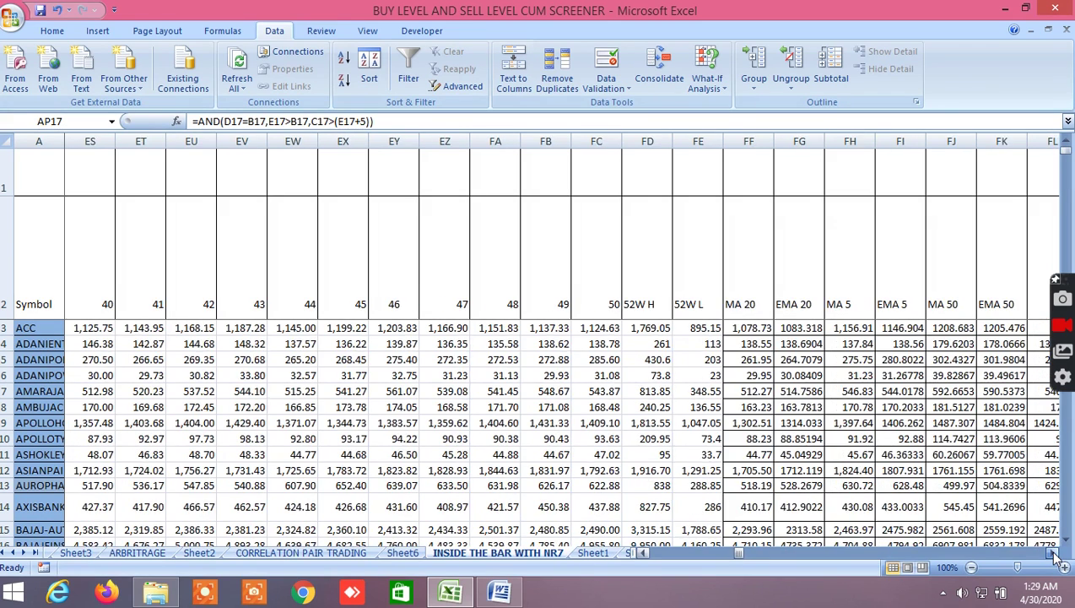
pyautogui.click(1053, 554)
pyautogui.click(1054, 553)
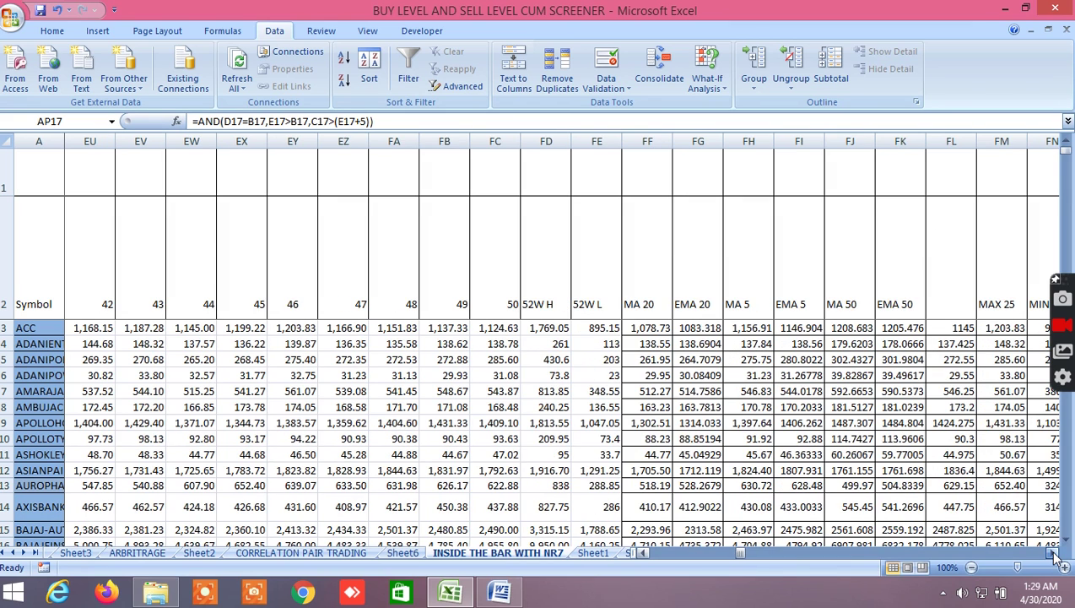
# Step: Examine the MAX 25 and MIN 25 columns and the unlabelled calculation columns beyond them
pyautogui.click(1053, 553)
pyautogui.click(1053, 554)
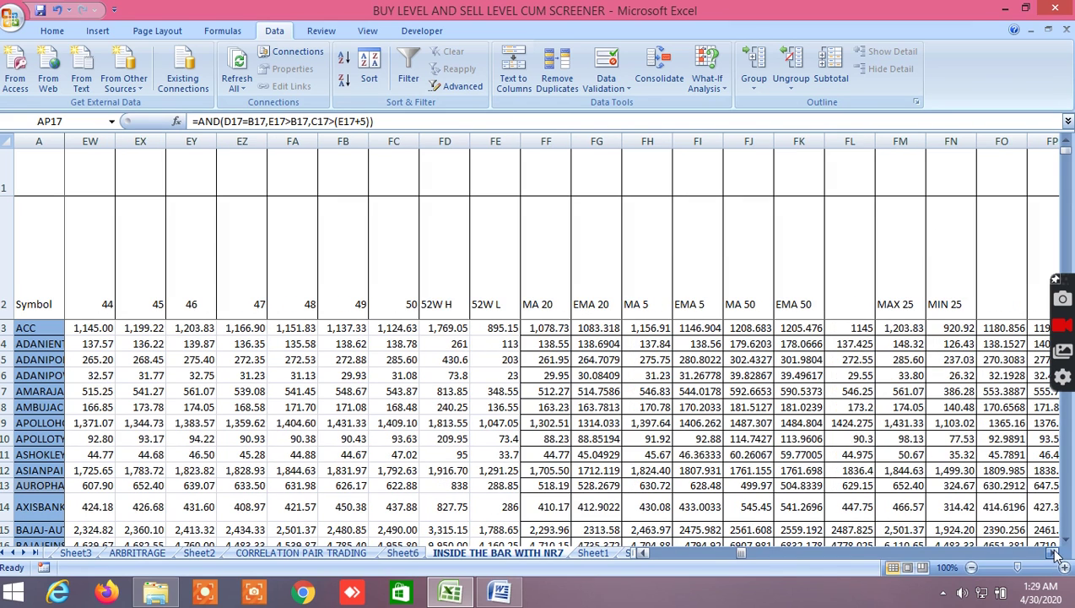
pyautogui.click(1054, 554)
pyautogui.click(1054, 553)
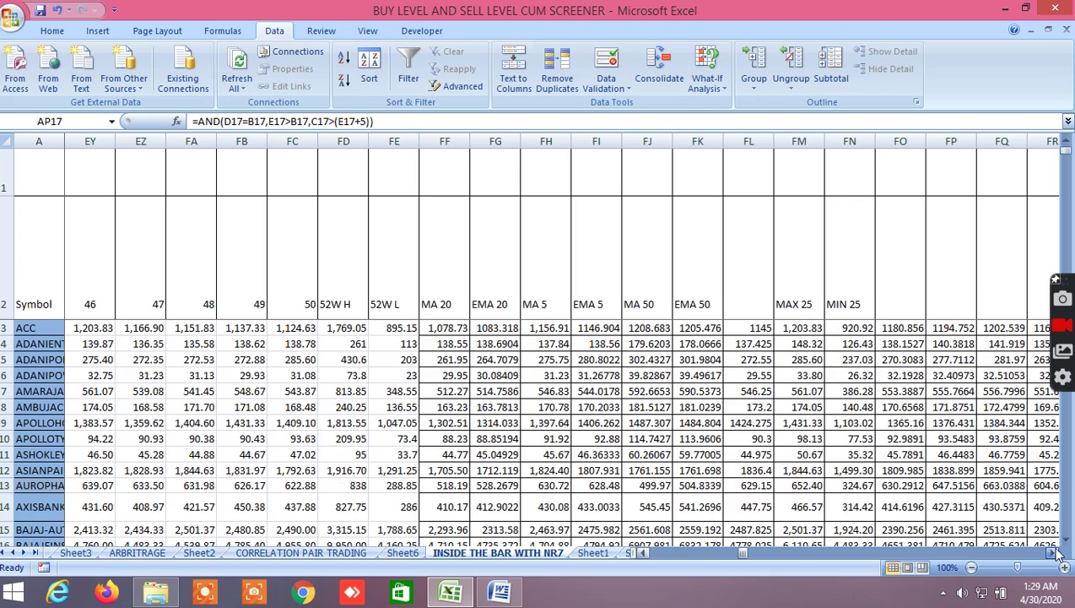
pyautogui.click(1054, 554)
pyautogui.hscroll(1, 719, 549)
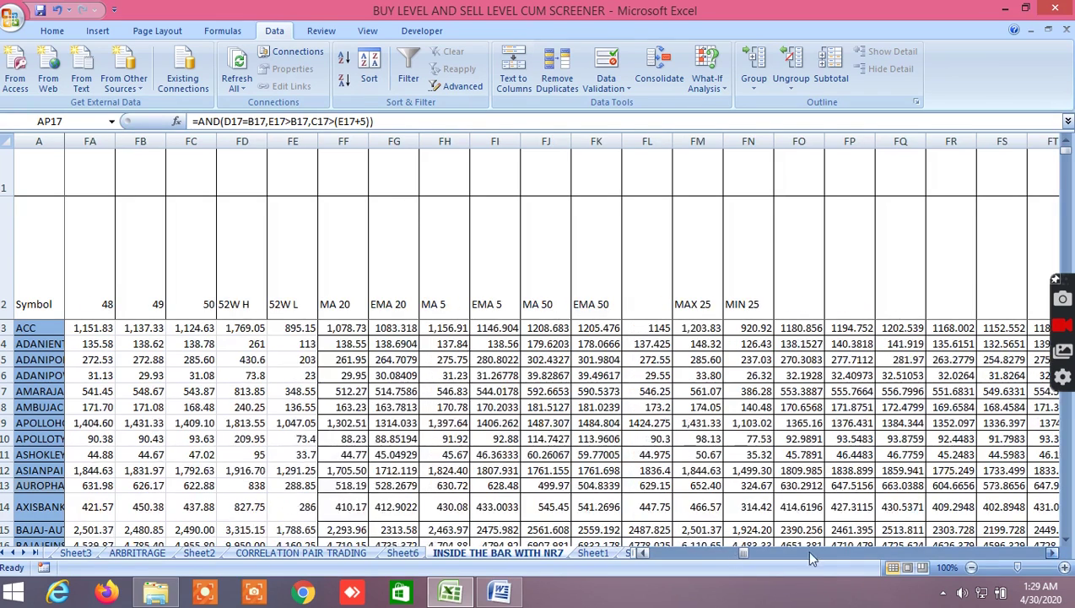
pyautogui.hscroll(1, 863, 536)
pyautogui.hscroll(2, 658, 447)
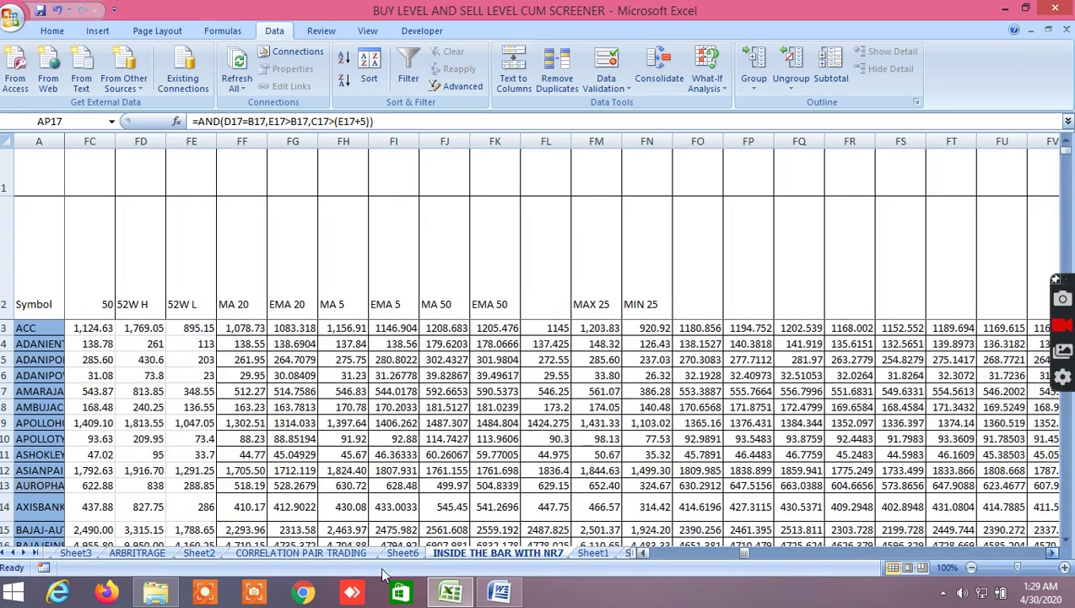
pyautogui.hscroll(1, 160, 591)
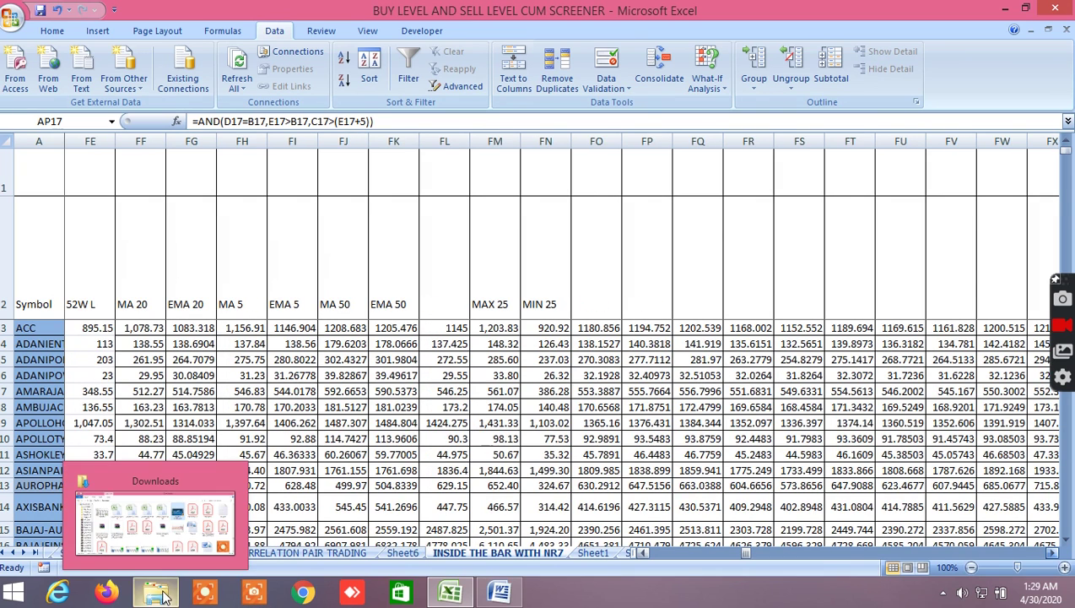
# Step: Play the preview stockmarket video from the Downloads folder in VLC, close the player and return to the Excel screener
pyautogui.hscroll(2, 898, 545)
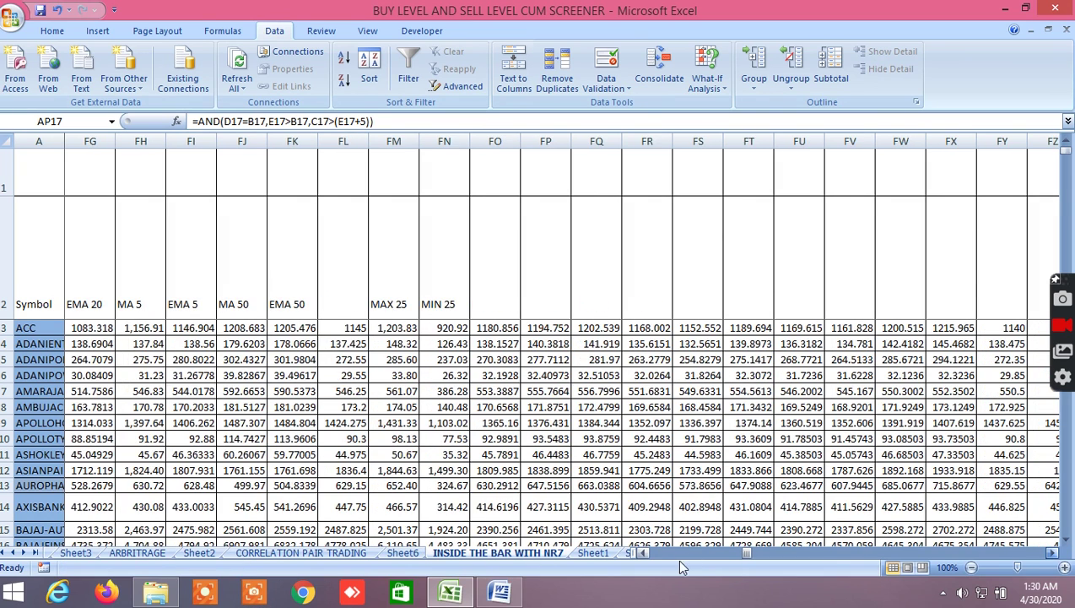
pyautogui.hscroll(2, 721, 570)
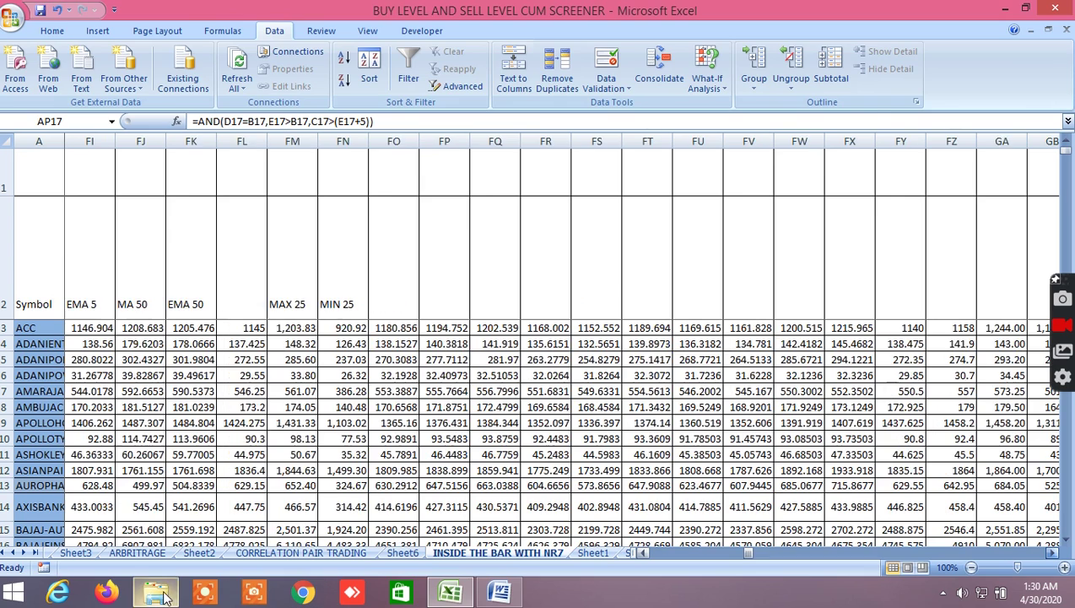
pyautogui.click(159, 593)
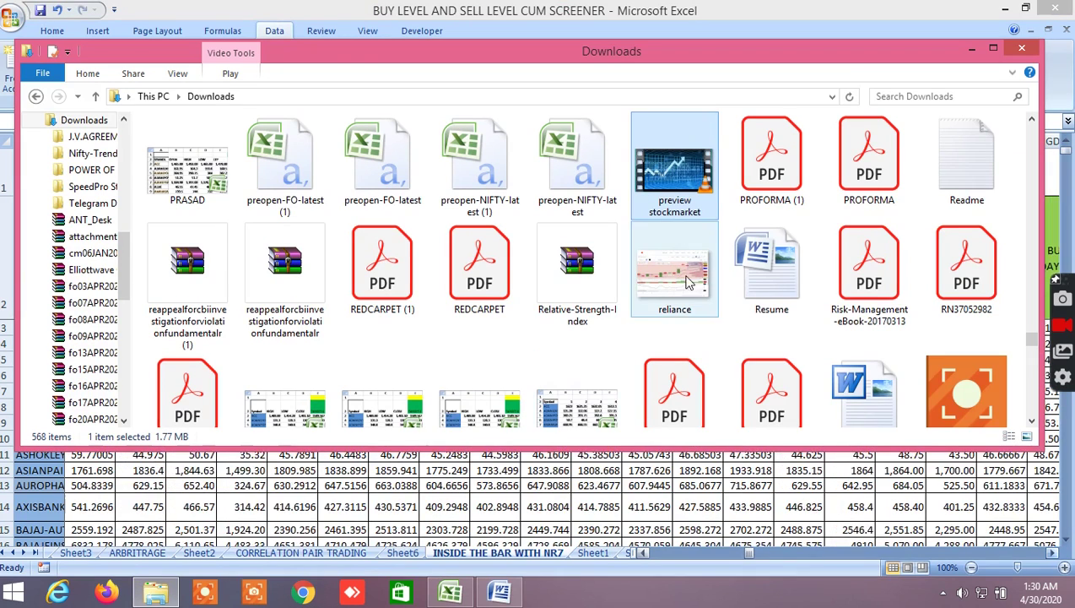
pyautogui.doubleClick(684, 188)
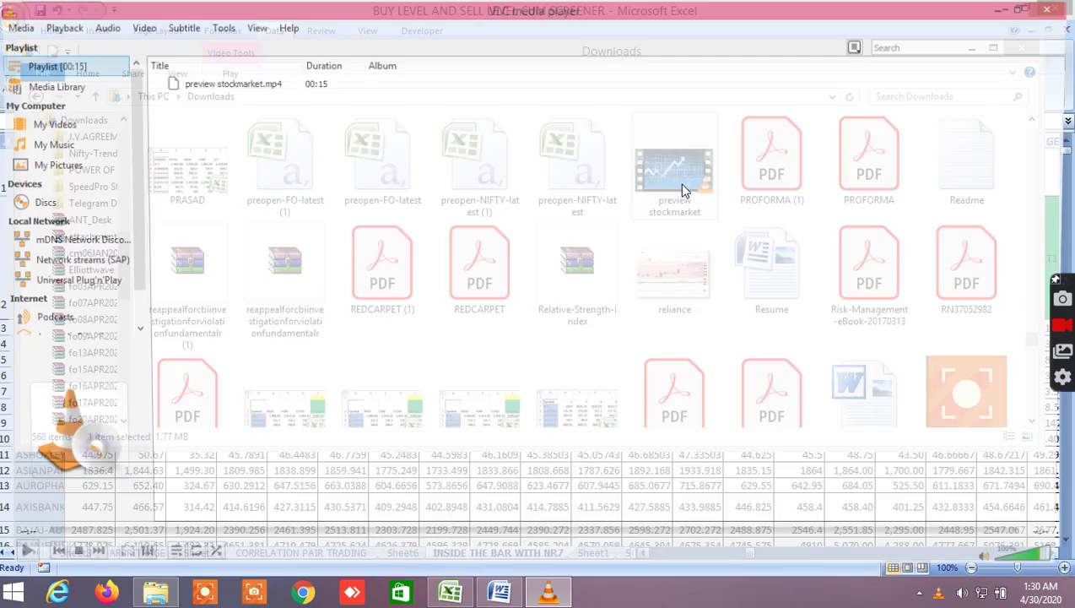
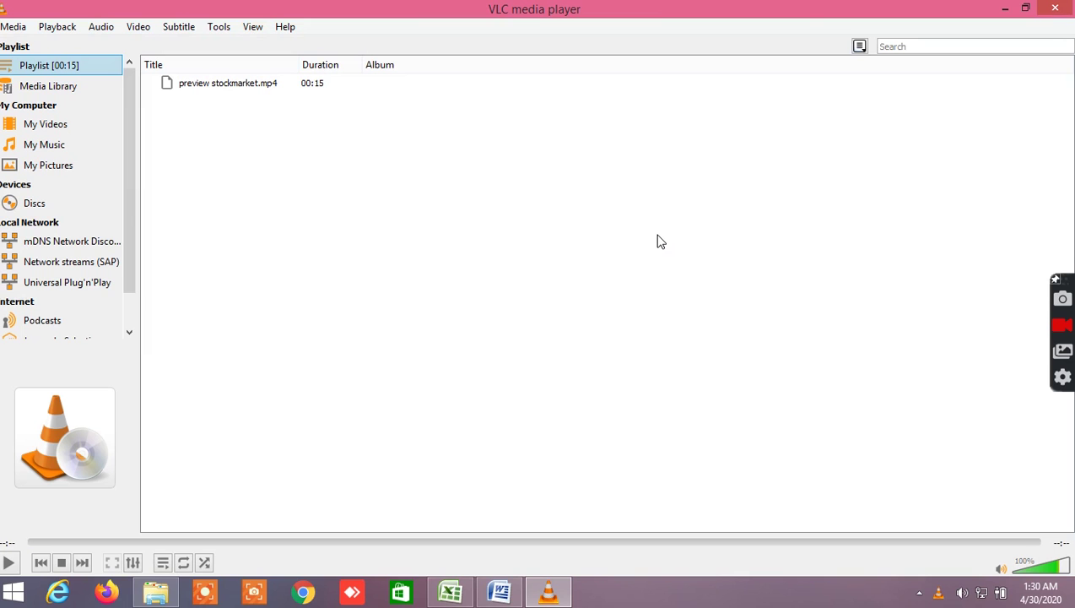
pyautogui.click(1055, 8)
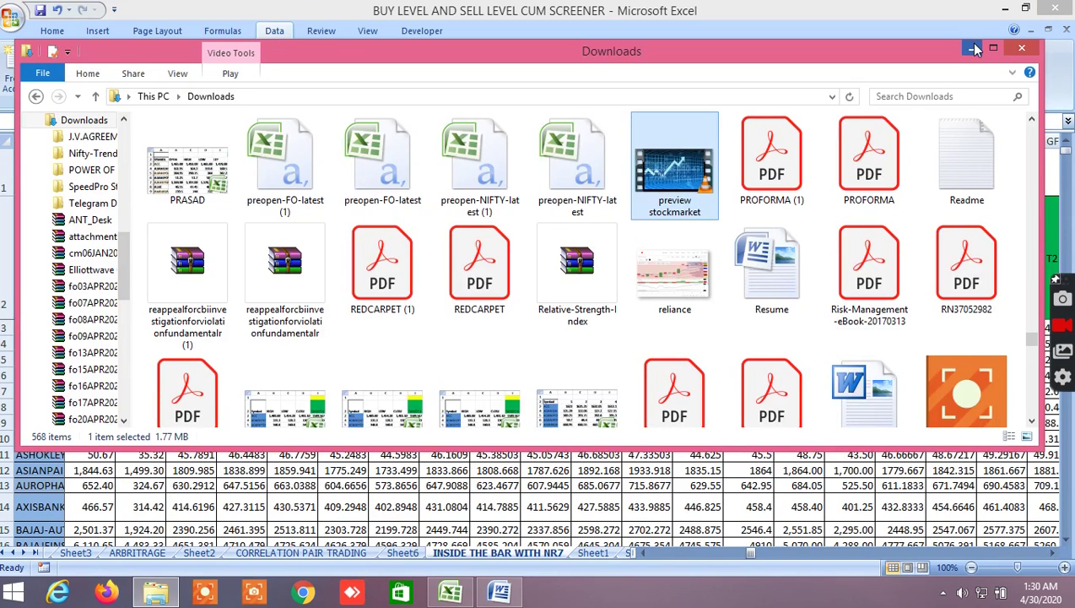
pyautogui.click(972, 49)
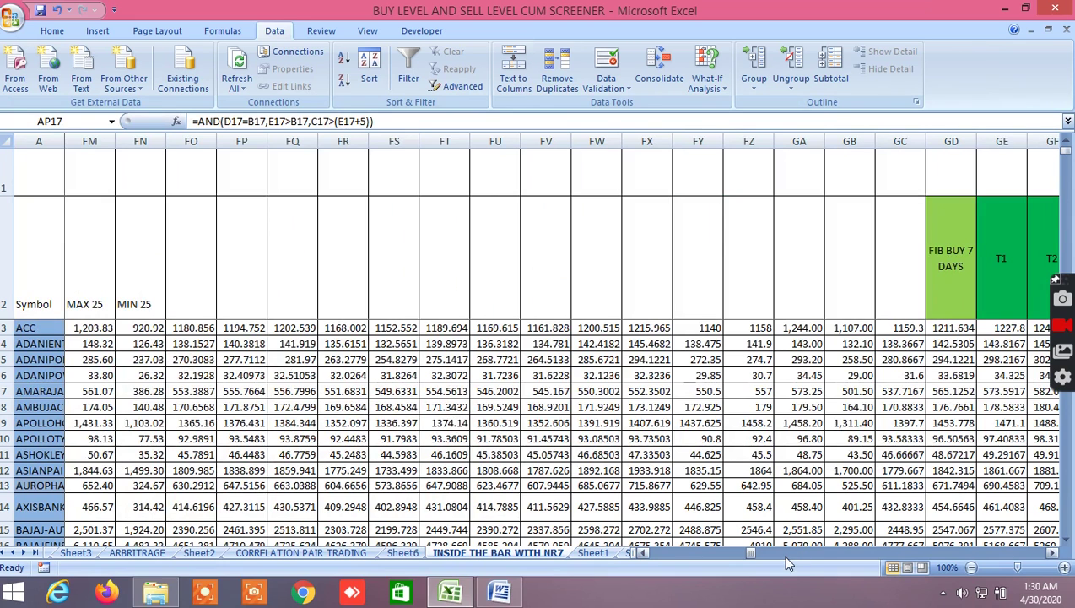
# Step: Examine the LTP position columns for the 3-day buy and sell levels across the equity symbols from ACC to KOTAKBANK
pyautogui.click(792, 559)
pyautogui.click(794, 557)
pyautogui.click(528, 456)
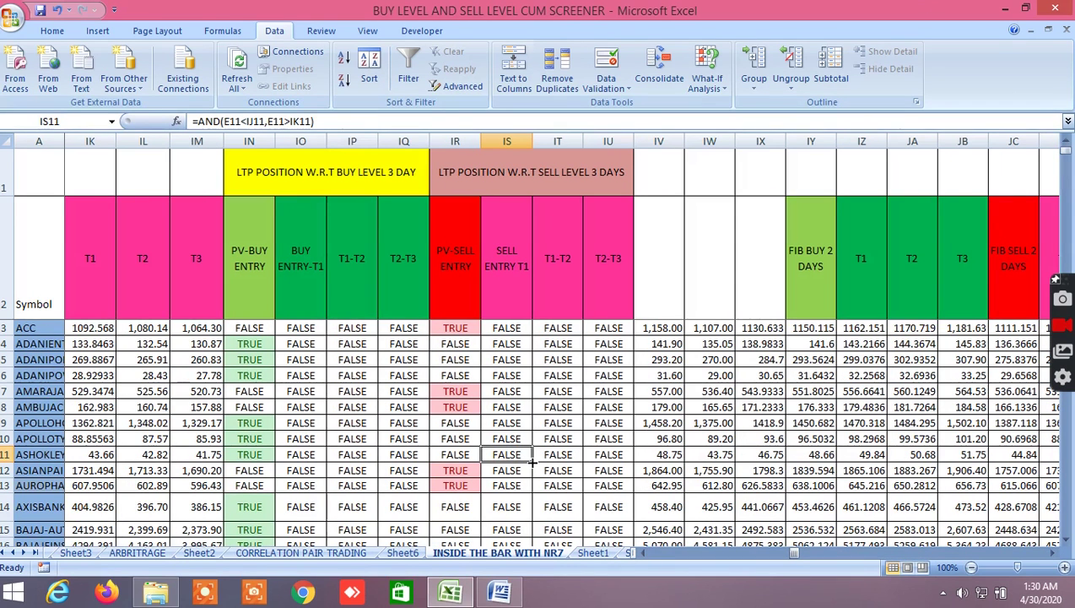
pyautogui.scroll(-7, 531, 461)
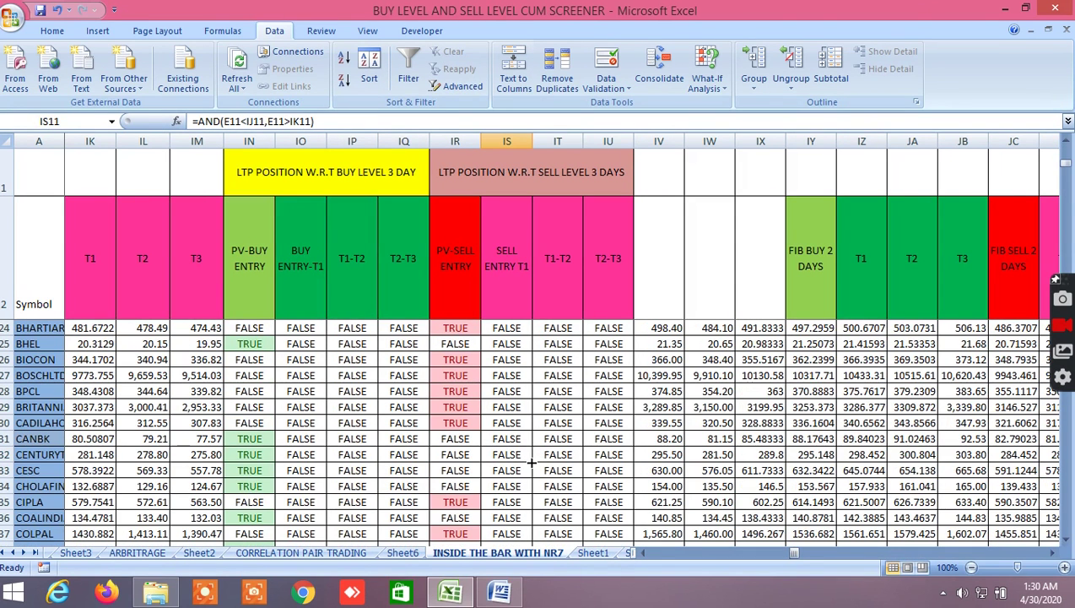
pyautogui.scroll(-4, 531, 461)
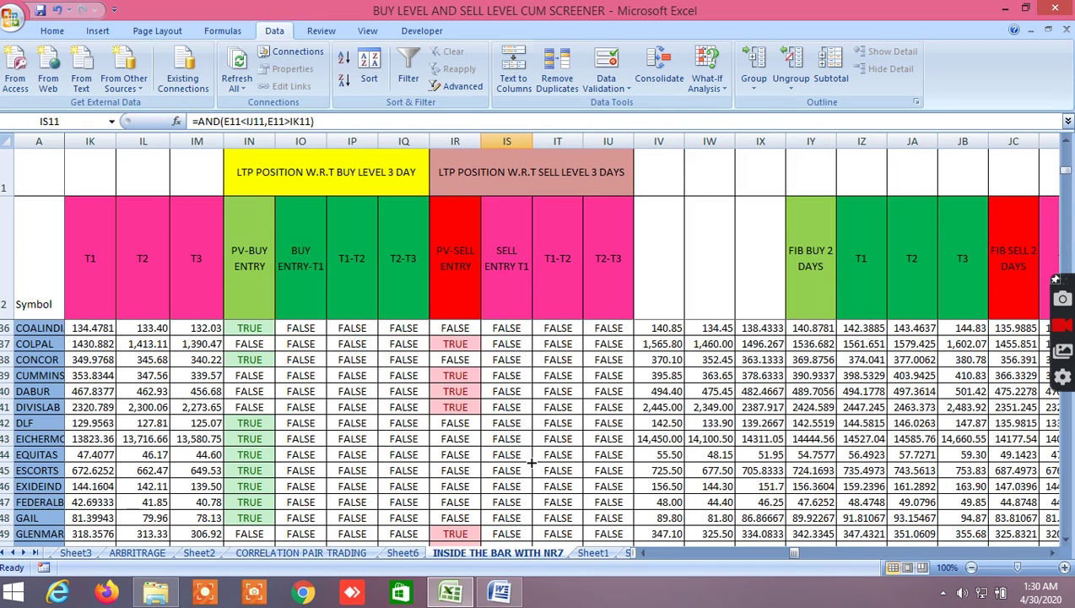
pyautogui.scroll(-3, 531, 460)
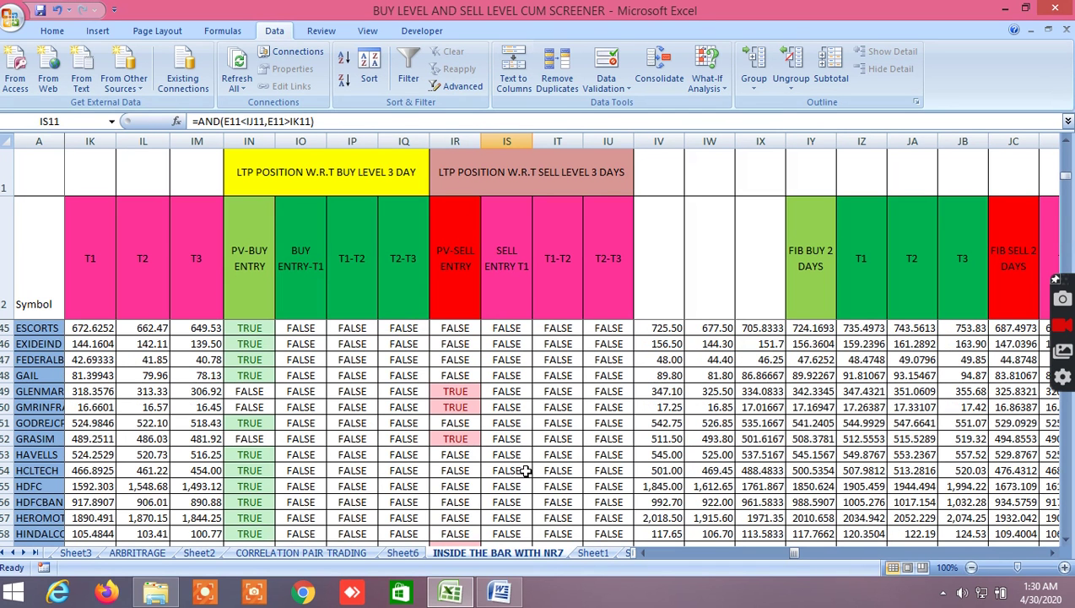
pyautogui.scroll(-1, 526, 473)
pyautogui.scroll(-5, 526, 472)
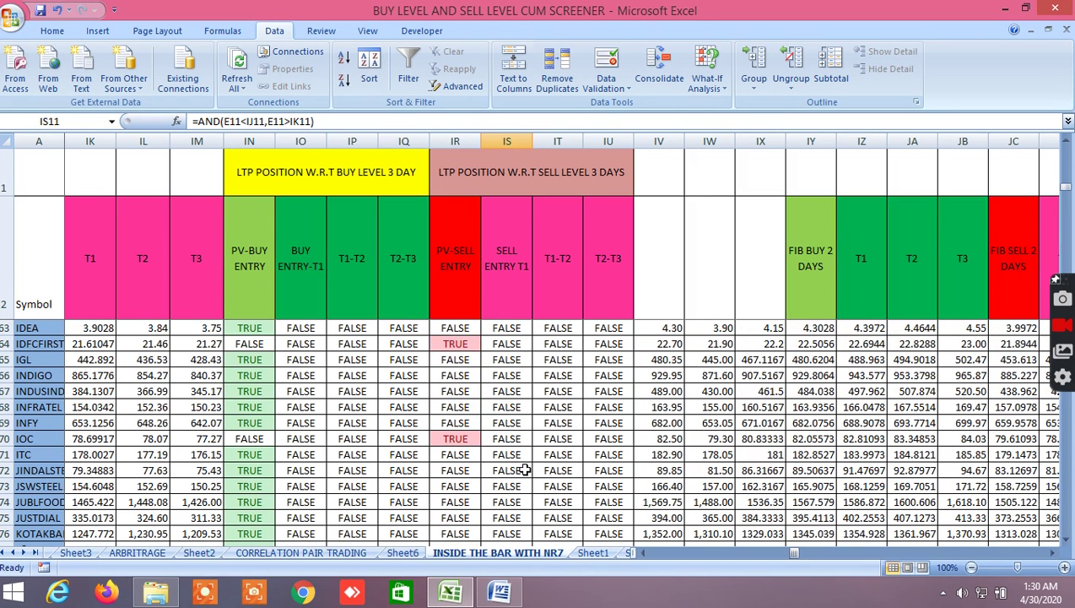
# Step: Examine the 3-day LTP position columns for the remaining equities, the commodities, the BANKNIFTY and NIFTY rows and the first FUTURES symbols
pyautogui.scroll(-5, 525, 470)
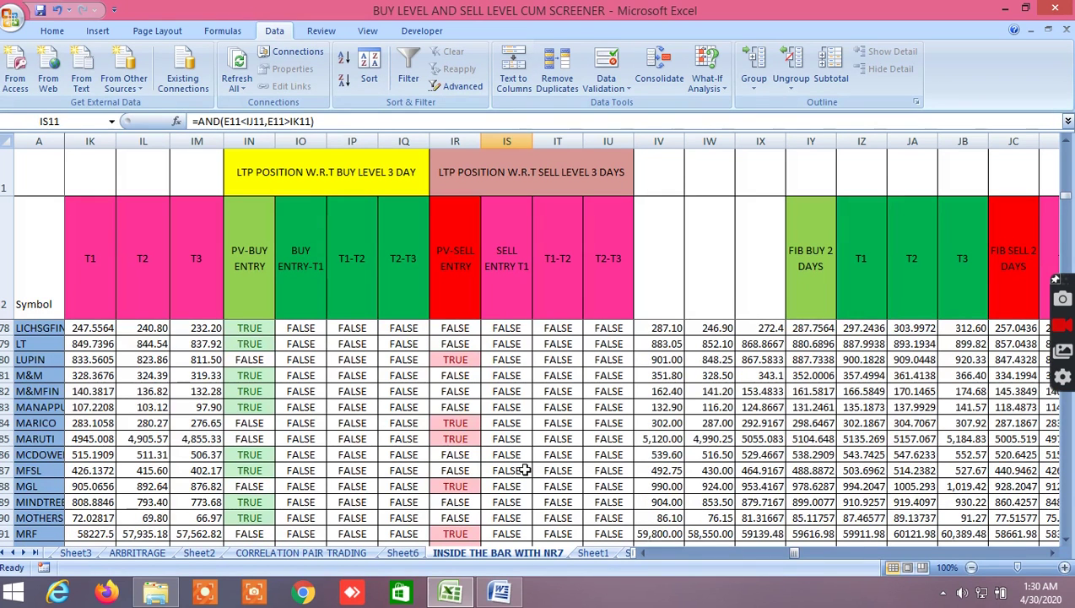
pyautogui.scroll(-4, 525, 470)
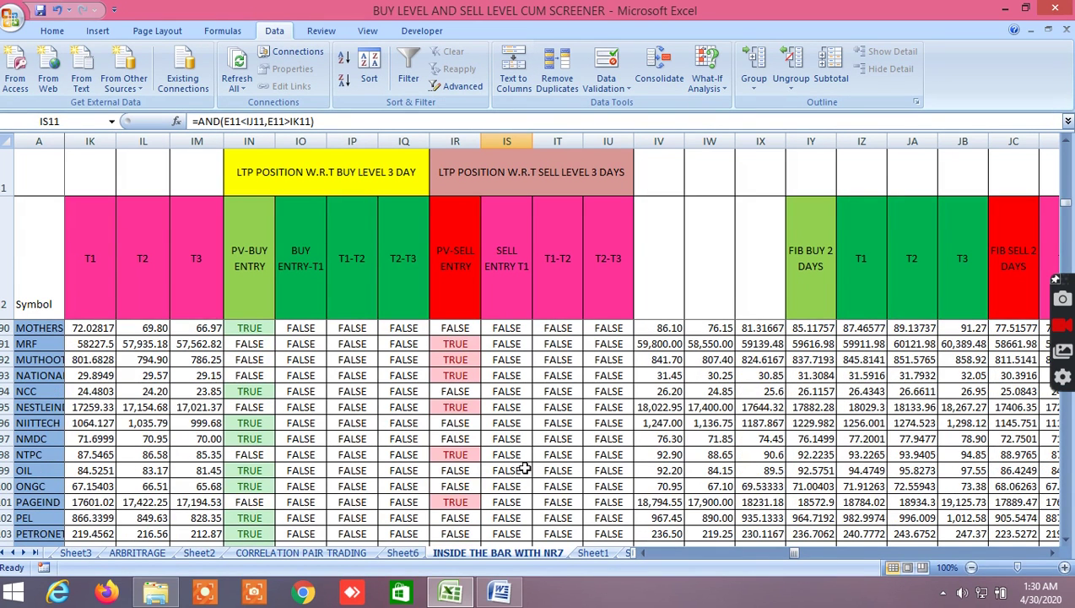
pyautogui.scroll(-4, 525, 468)
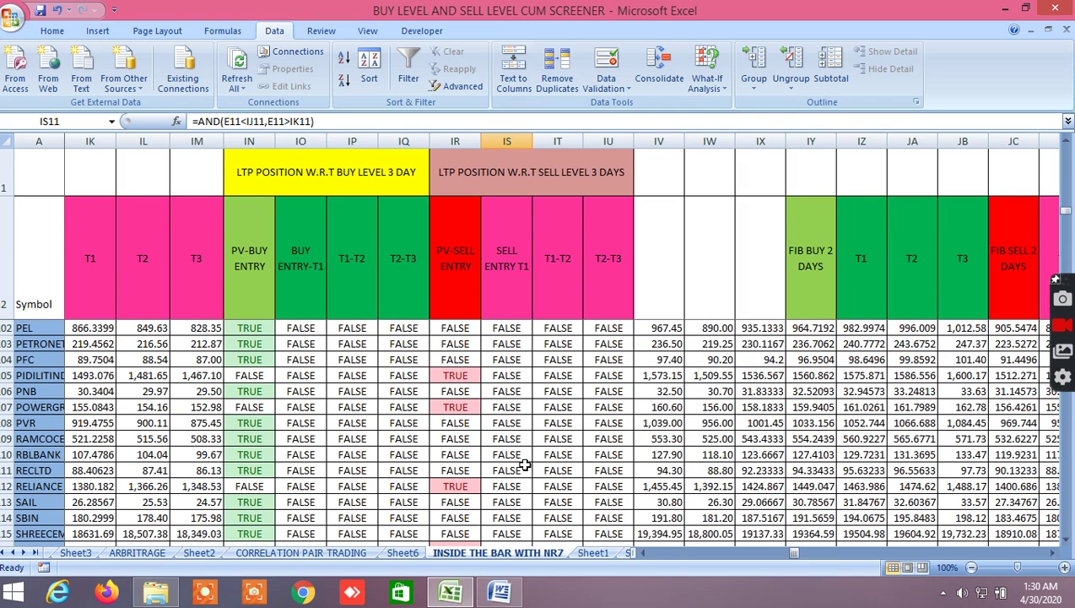
pyautogui.scroll(-5, 525, 464)
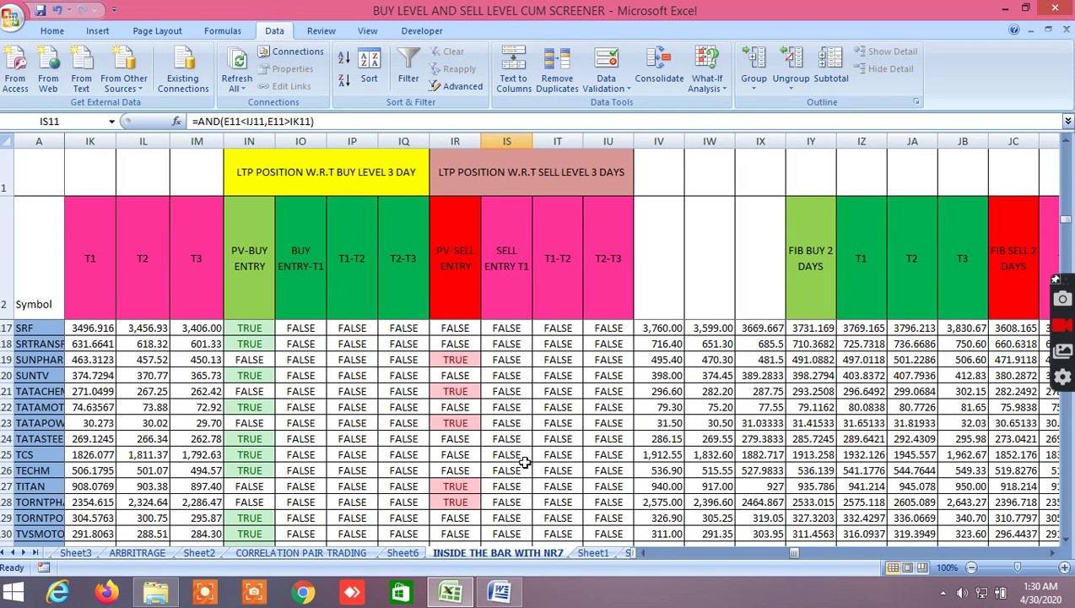
pyautogui.scroll(-3, 525, 462)
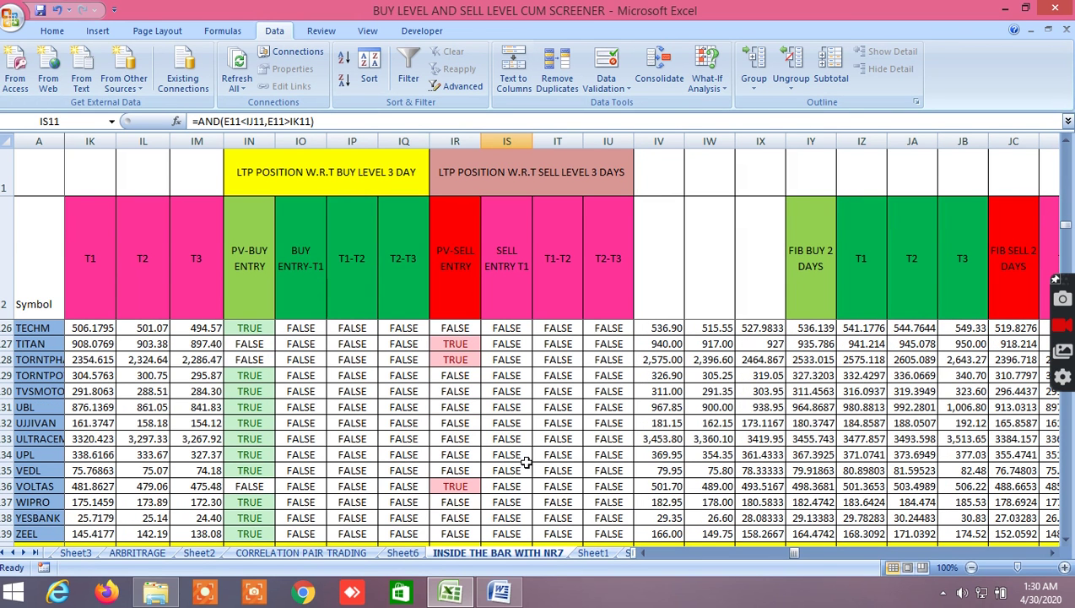
pyautogui.scroll(-5, 525, 462)
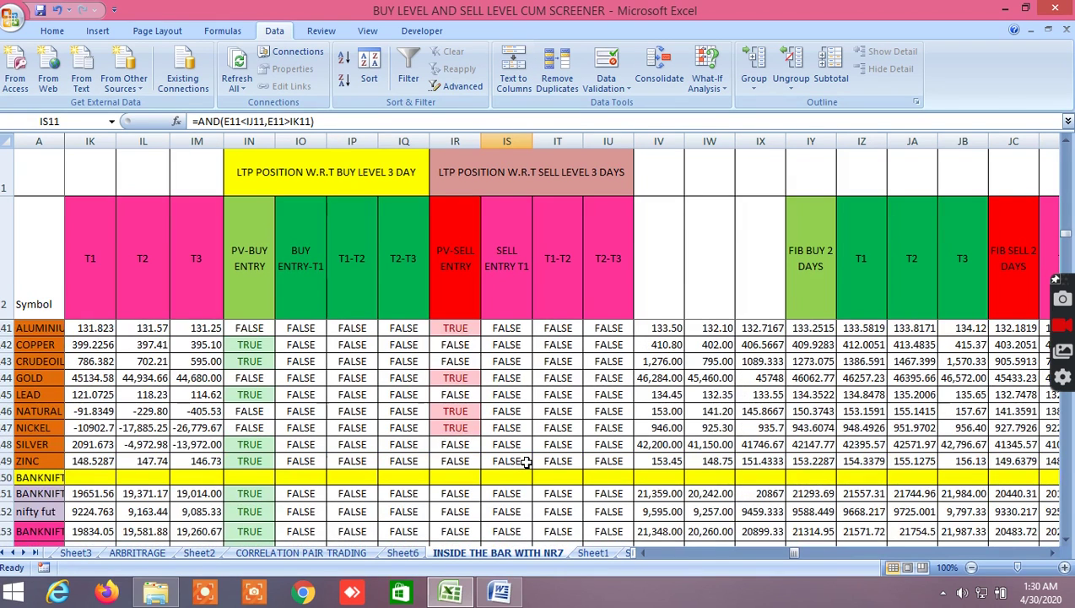
pyautogui.scroll(-4, 525, 462)
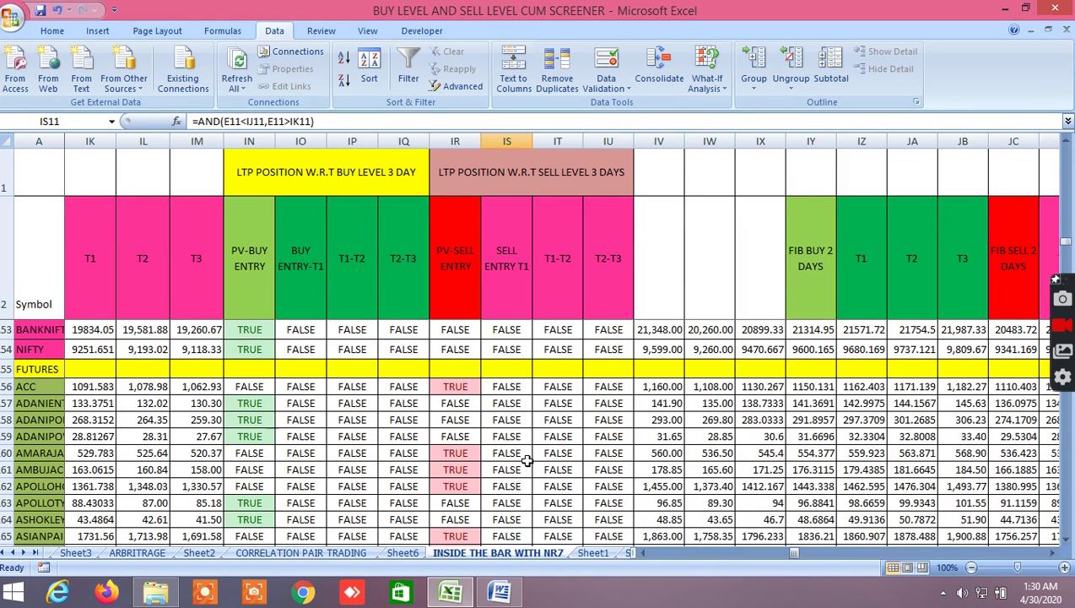
pyautogui.scroll(-1, 524, 448)
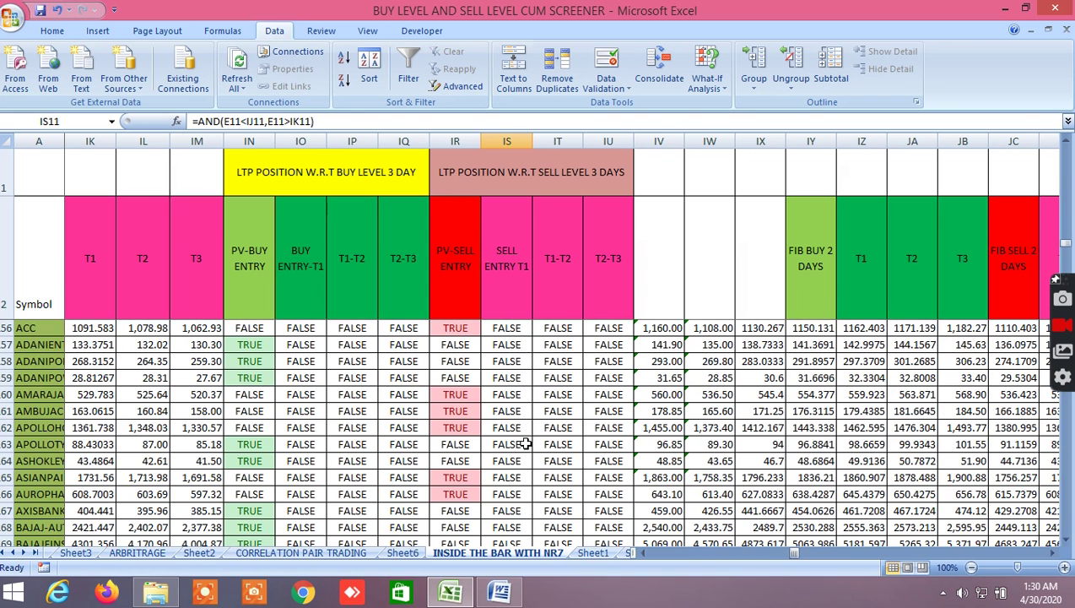
pyautogui.scroll(4, 525, 443)
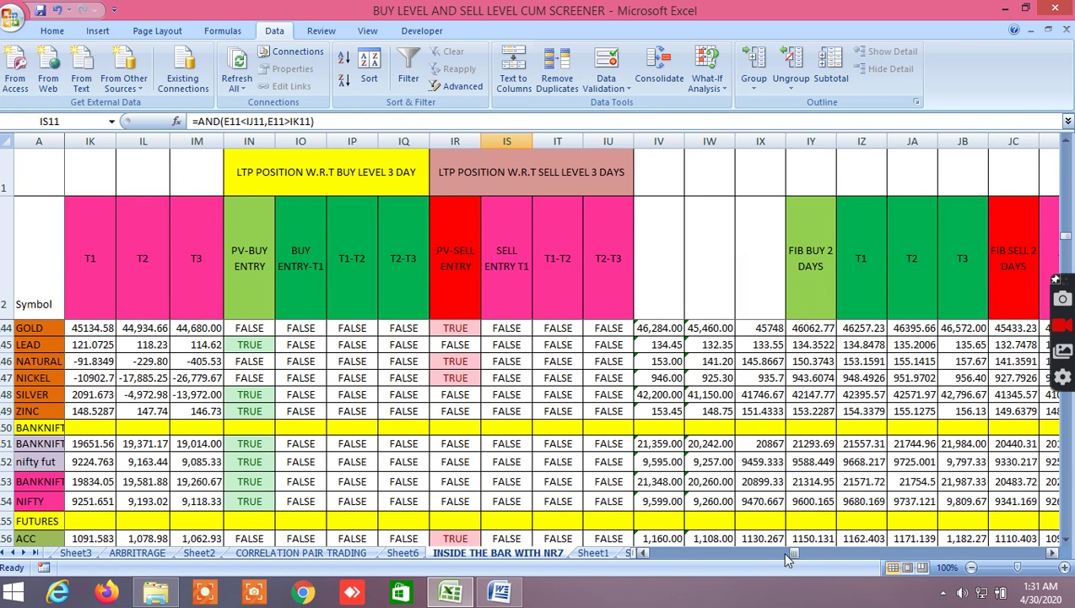
# Step: Examine the Fibonacci buy and sell levels and the LTP position columns for 7, 5 and 3 days
pyautogui.moveTo(781, 551); pyautogui.dragTo(768, 549)
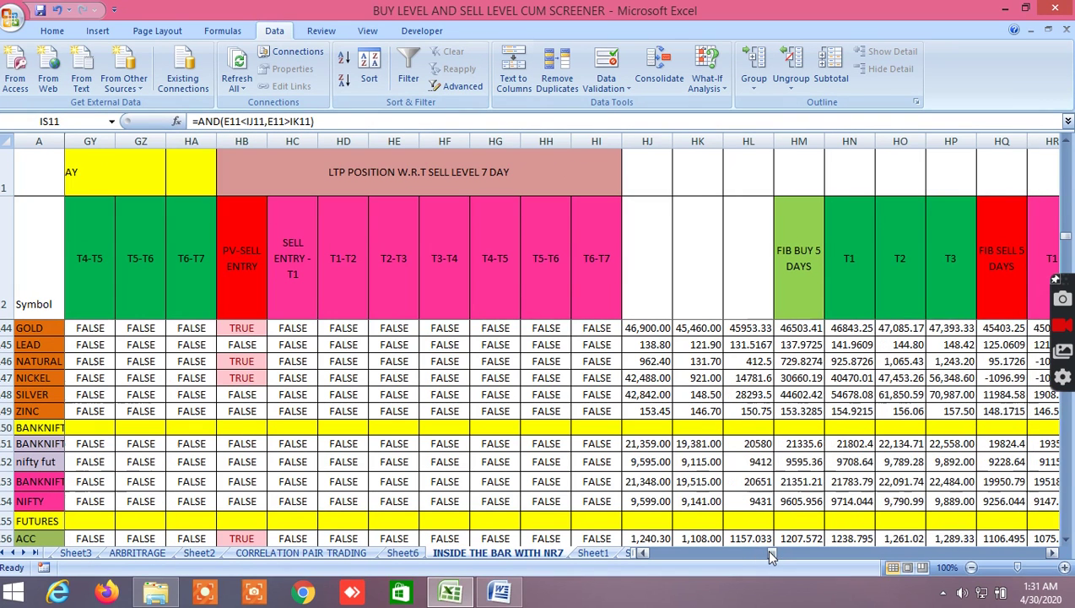
pyautogui.moveTo(768, 555); pyautogui.dragTo(748, 557)
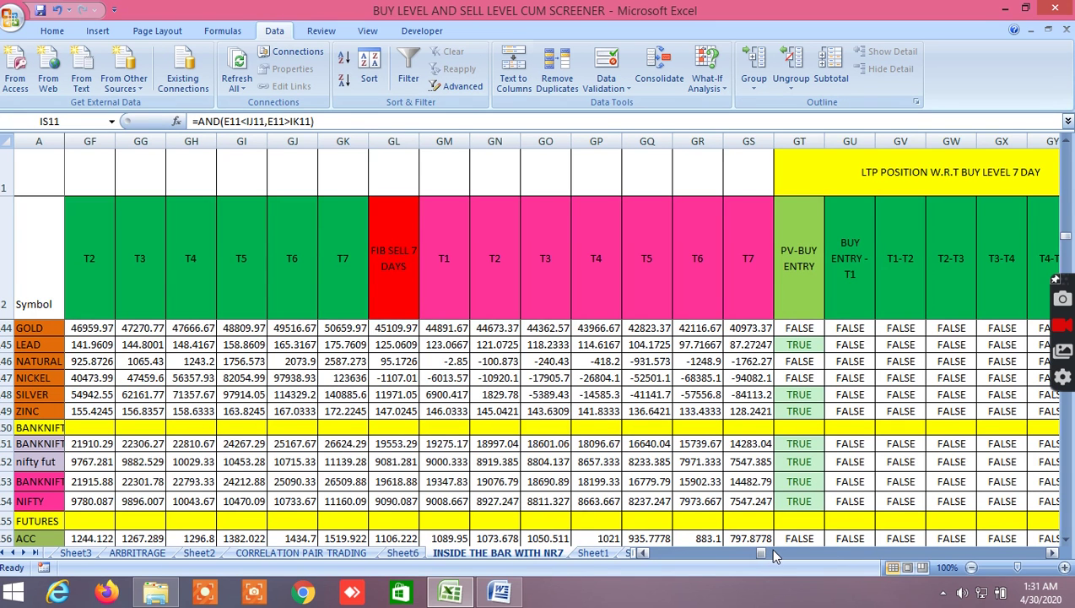
pyautogui.click(773, 551)
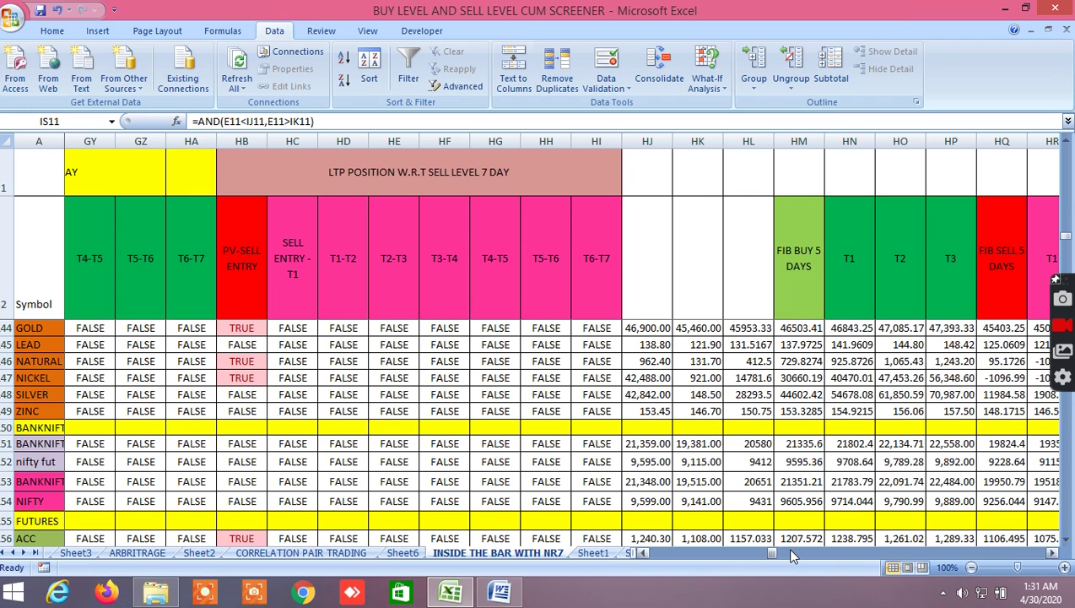
pyautogui.click(793, 554)
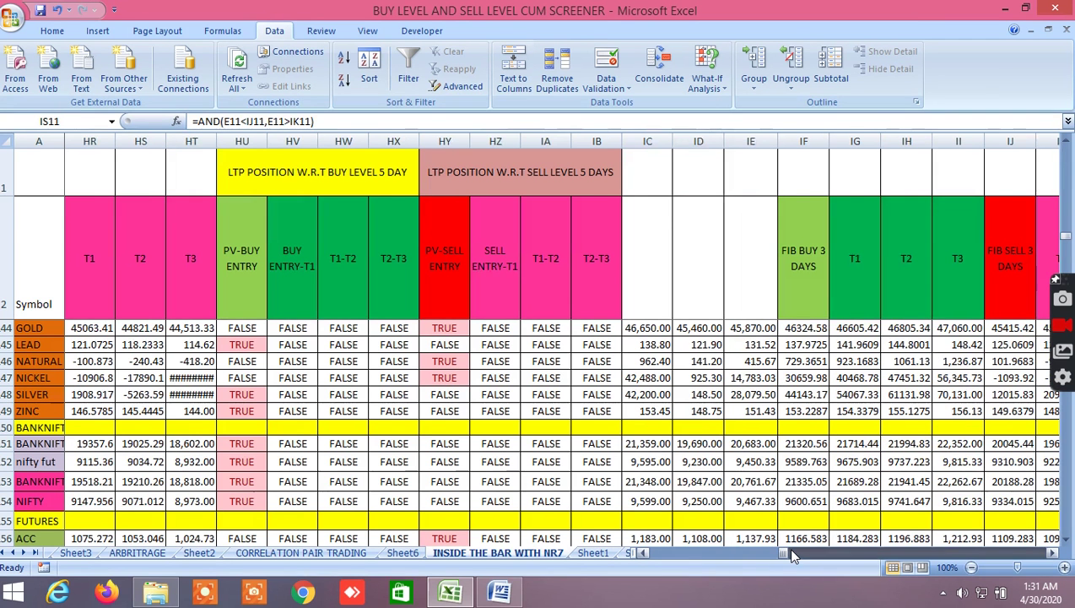
pyautogui.click(794, 554)
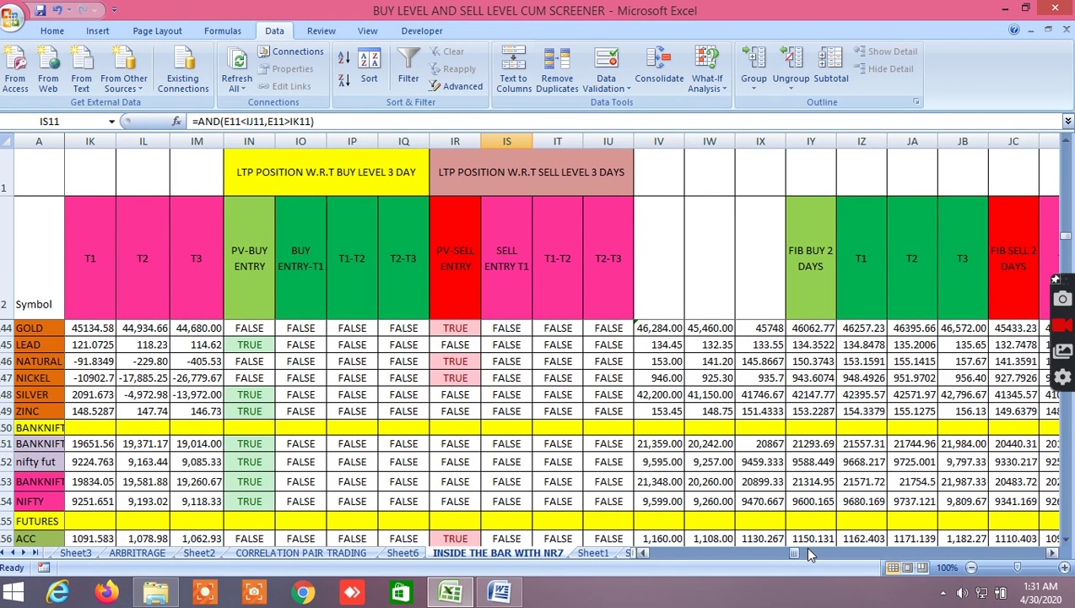
# Step: Examine the Fibonacci levels and LTP position columns for the 2-day, 15-day and 30-day periods
pyautogui.click(807, 555)
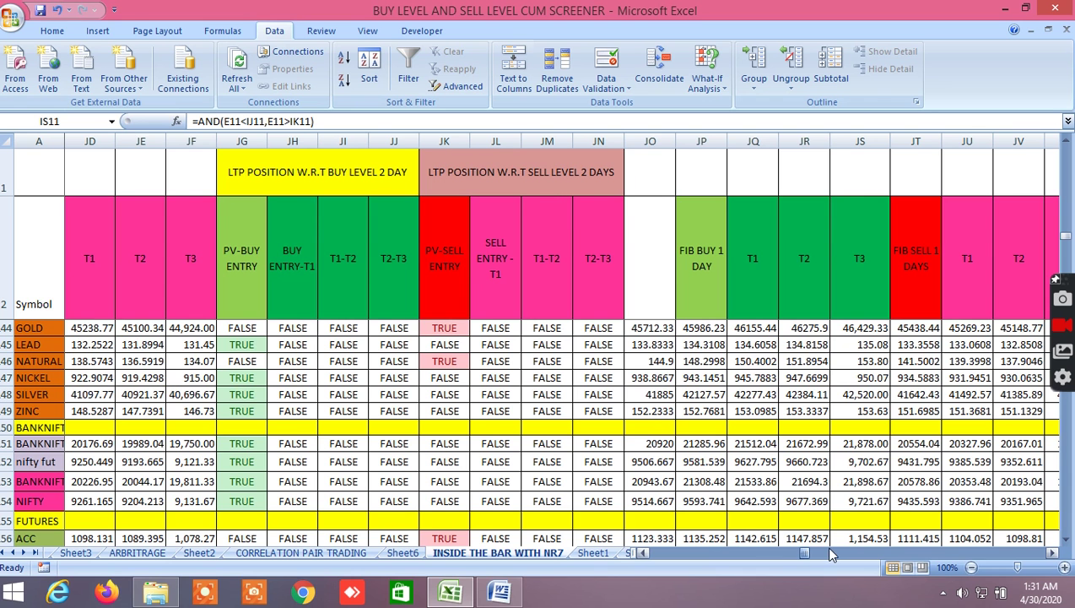
pyautogui.click(829, 553)
pyautogui.click(840, 555)
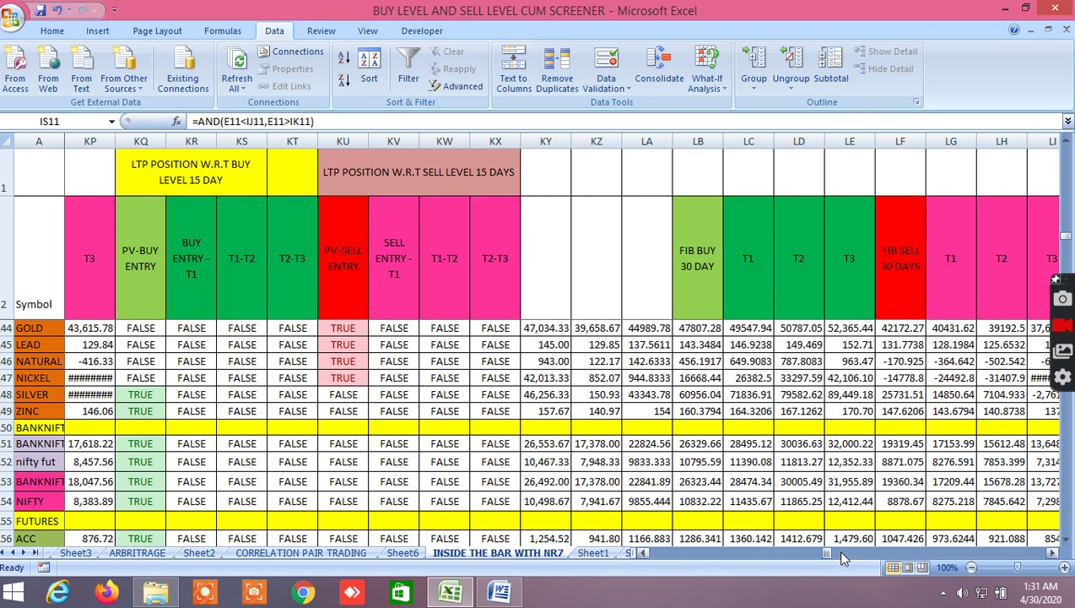
pyautogui.click(849, 556)
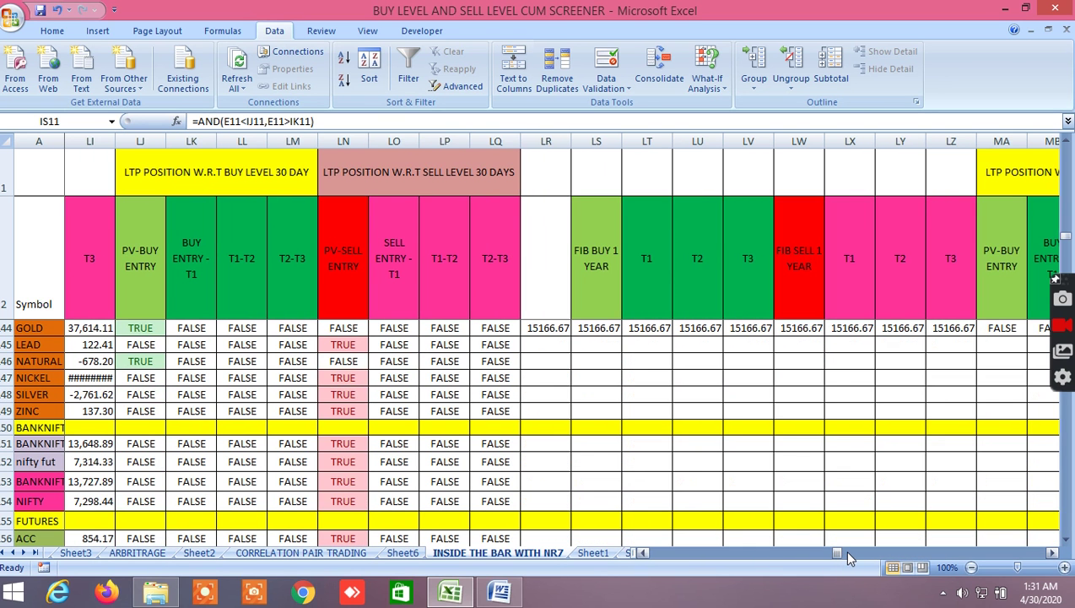
# Step: Examine the 1-year LTP position, 7-14-21 crossover, CPR and pivot point columns up to the stocks between CPR and R1 or S1
pyautogui.click(849, 556)
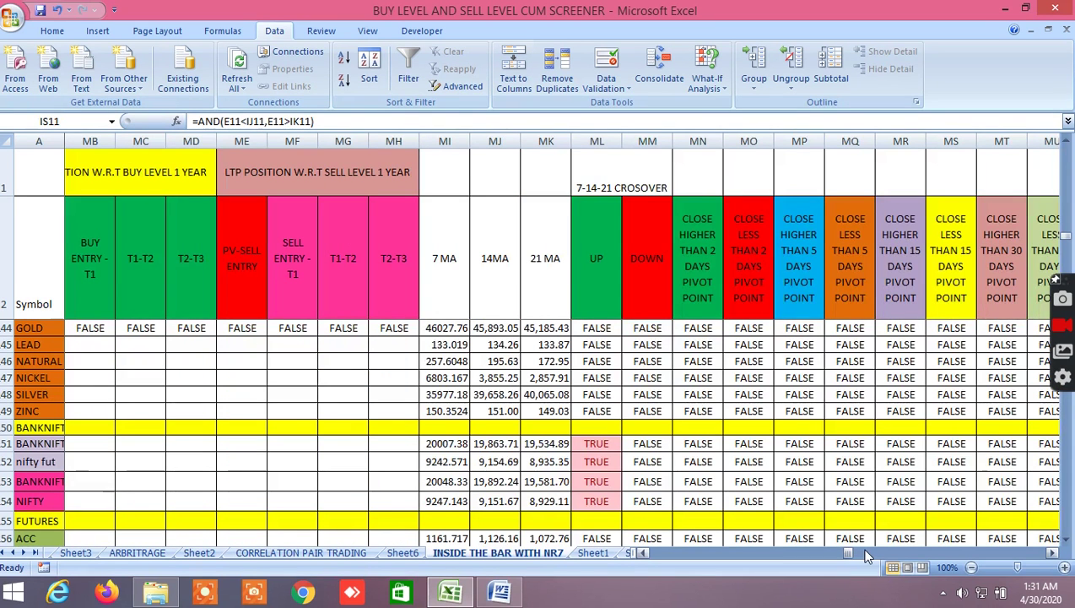
pyautogui.click(865, 553)
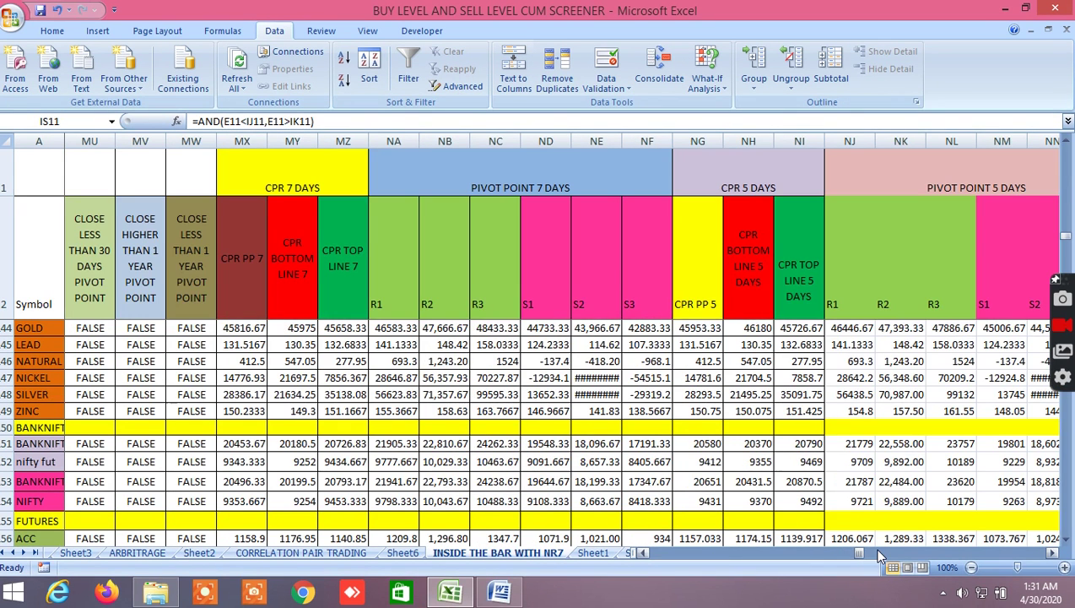
pyautogui.click(878, 555)
pyautogui.click(878, 555)
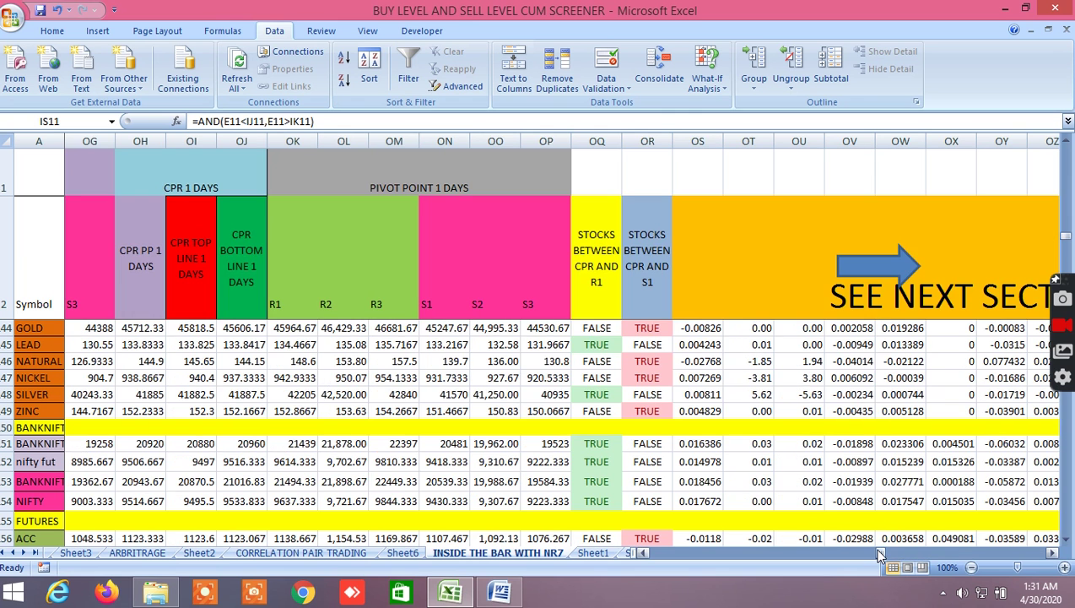
# Step: Examine the Fibonacci levels based on daily volatility and the Gann angle calculation columns for equity stocks
pyautogui.click(893, 555)
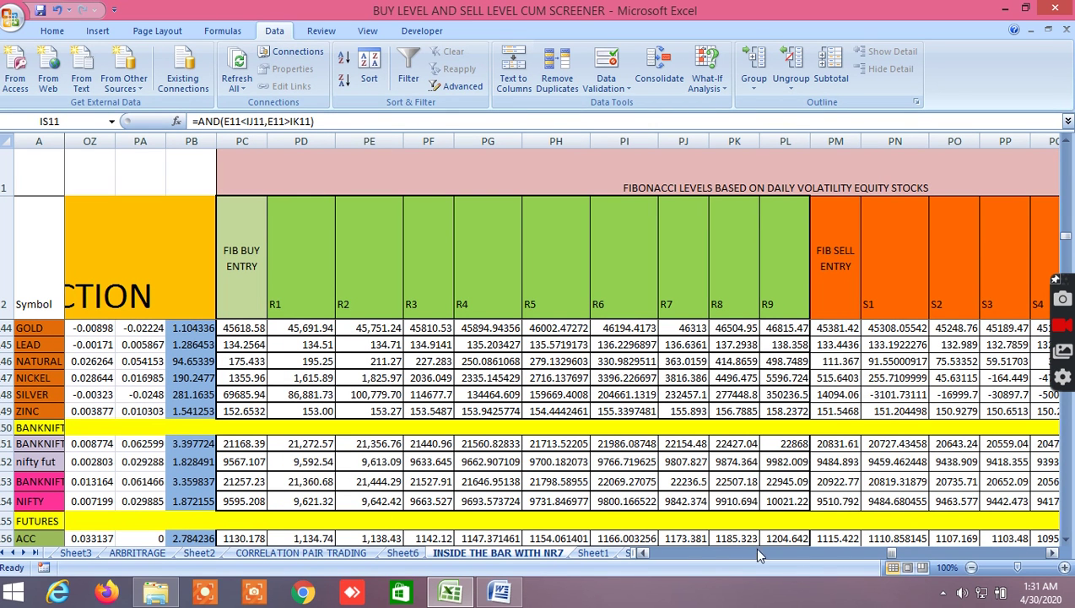
pyautogui.click(903, 557)
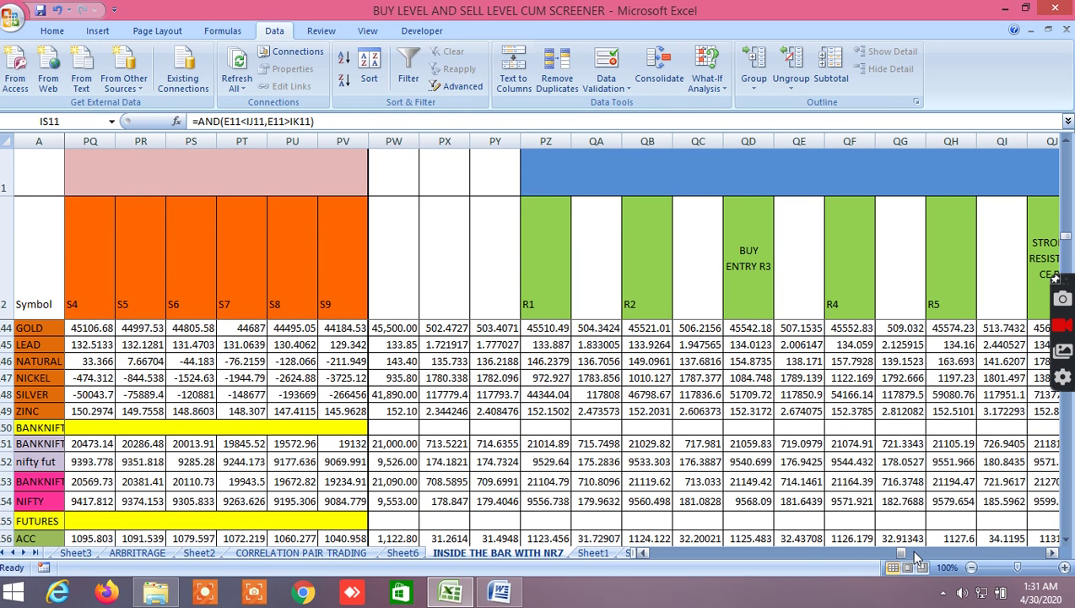
pyautogui.click(915, 557)
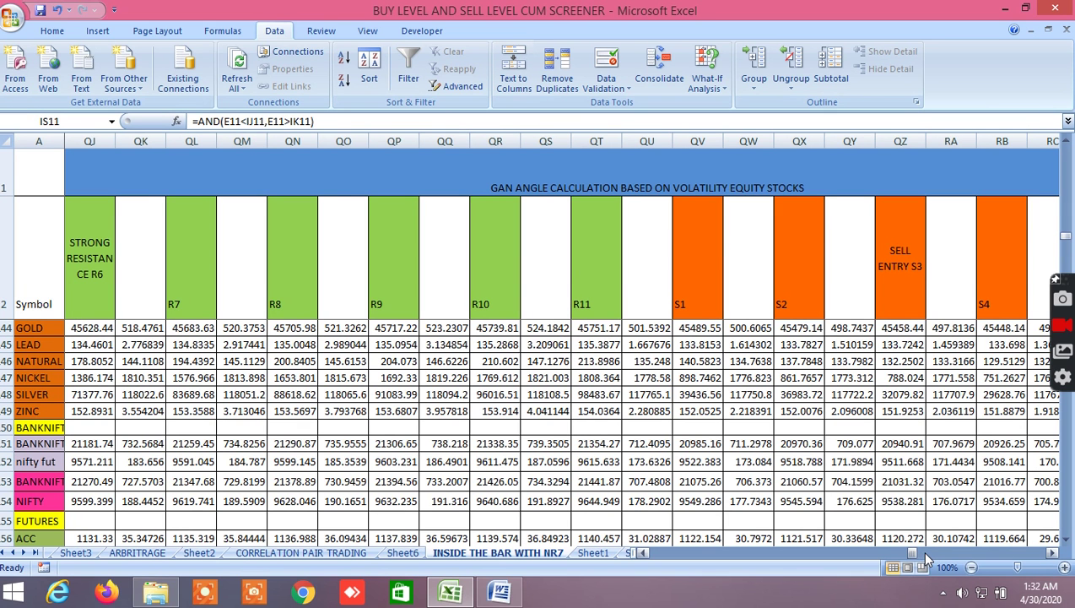
# Step: Examine the Gann degree based on volatility columns and the Fibonacci levels based on 1 standard deviation
pyautogui.click(922, 553)
pyautogui.click(932, 553)
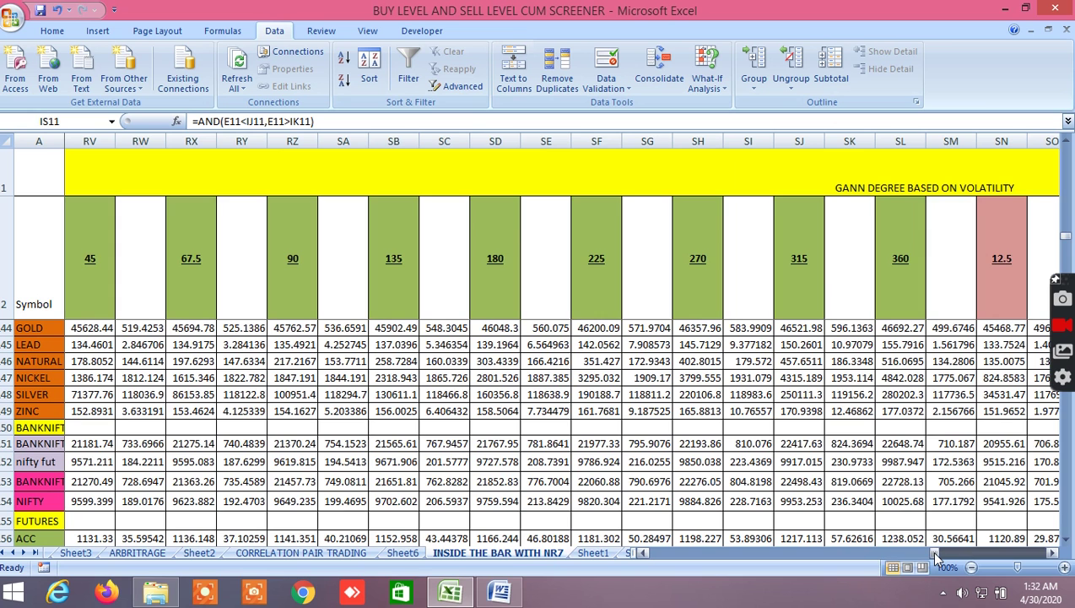
pyautogui.click(930, 552)
pyautogui.click(931, 553)
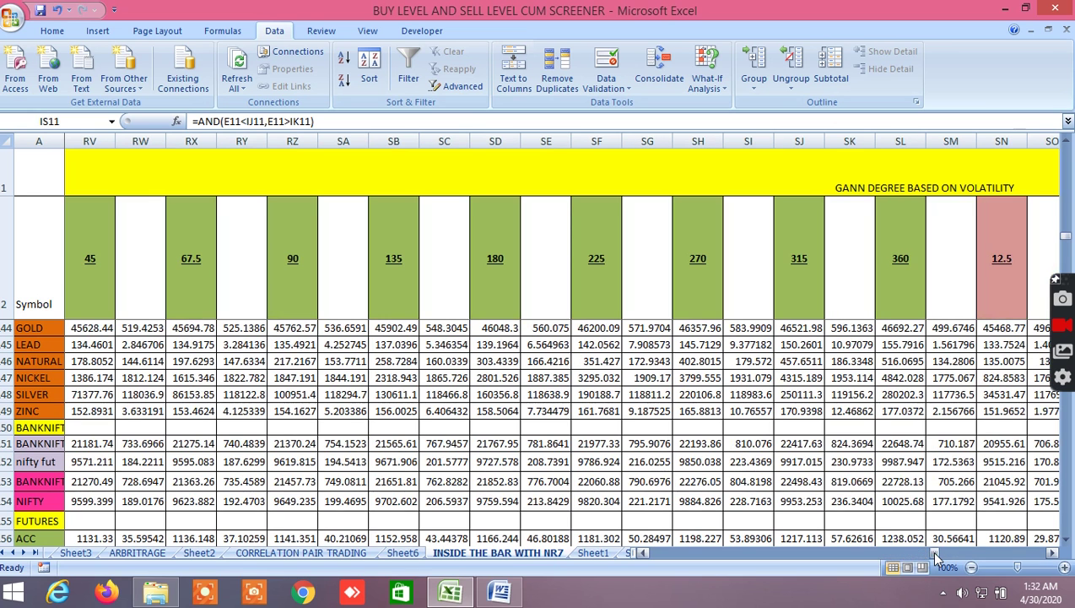
pyautogui.click(948, 553)
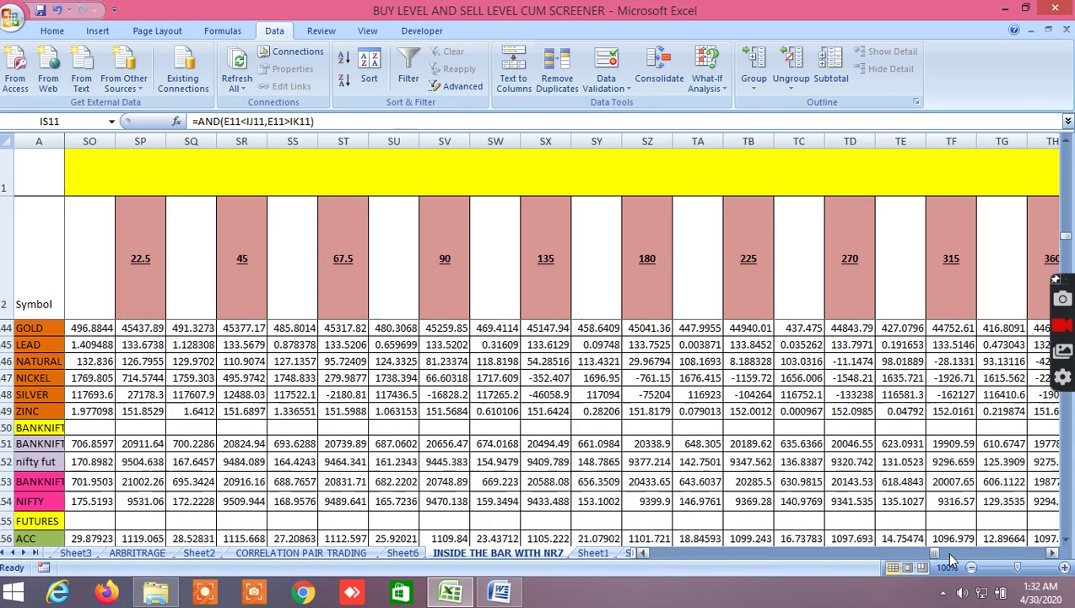
pyautogui.click(954, 553)
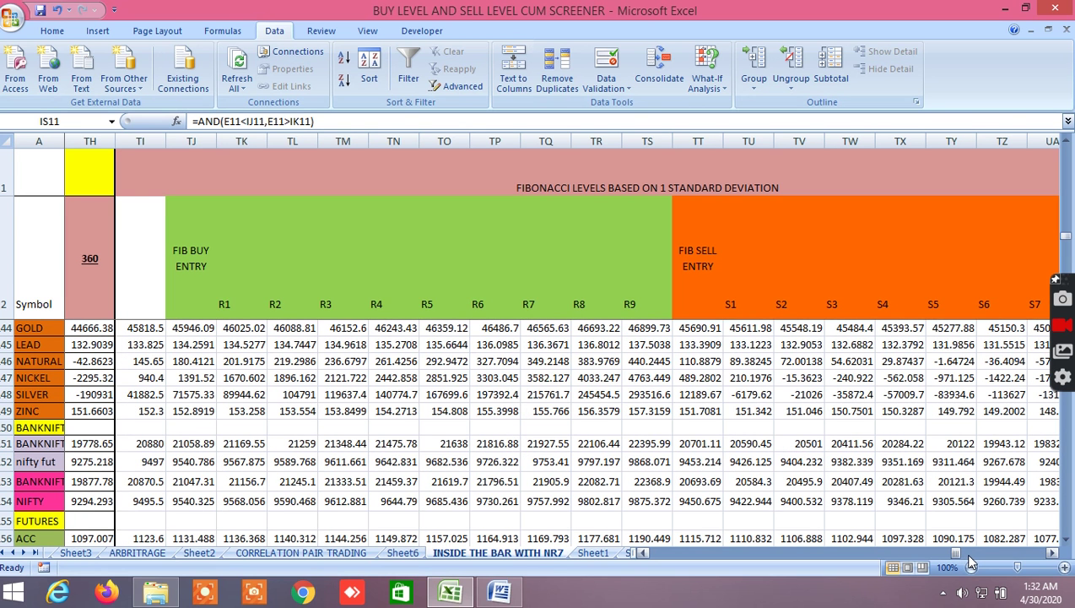
# Step: Examine the Elliott wave price and time columns up to the Fibonacci time cycle and probable price movement sections
pyautogui.click(968, 553)
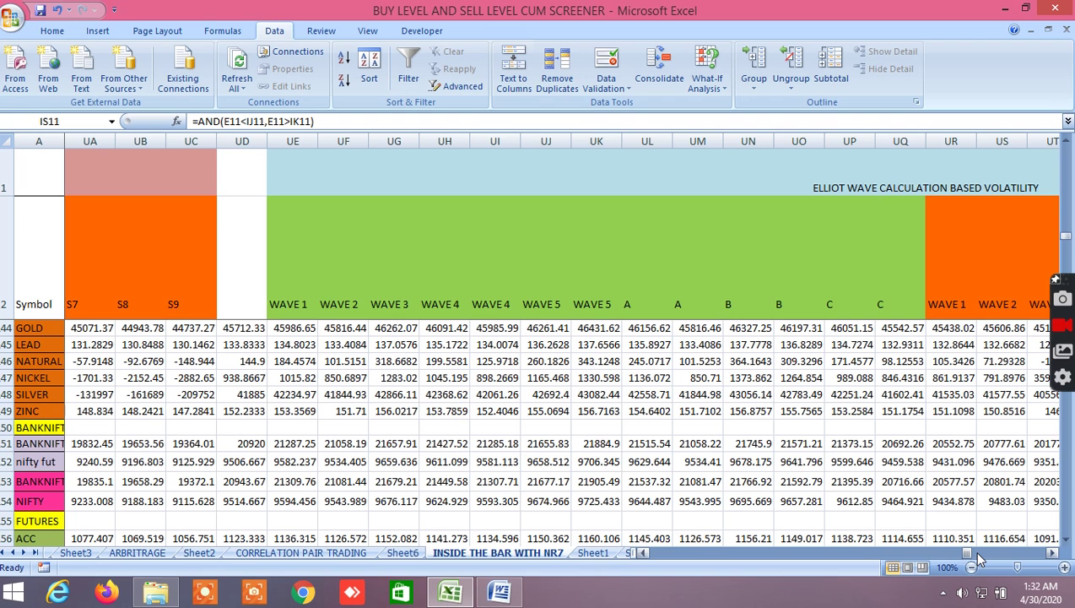
pyautogui.click(977, 554)
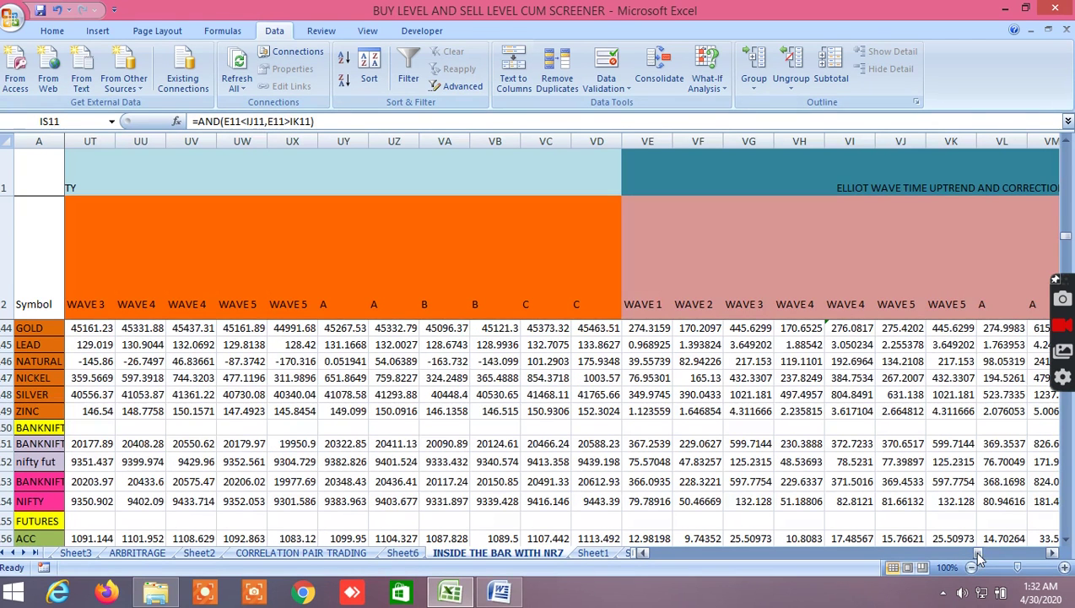
pyautogui.click(994, 554)
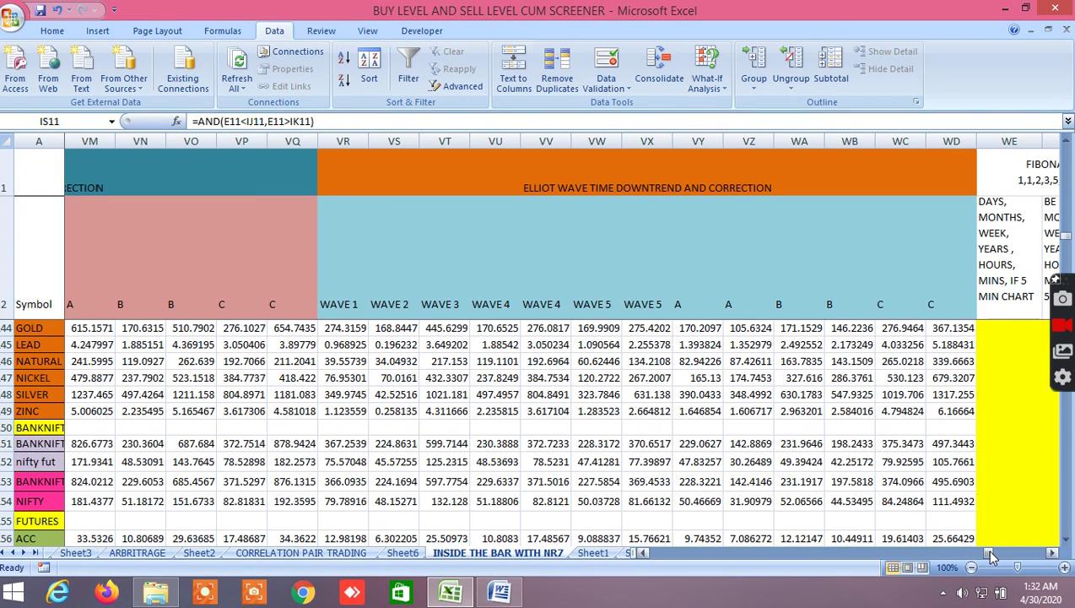
pyautogui.click(1004, 555)
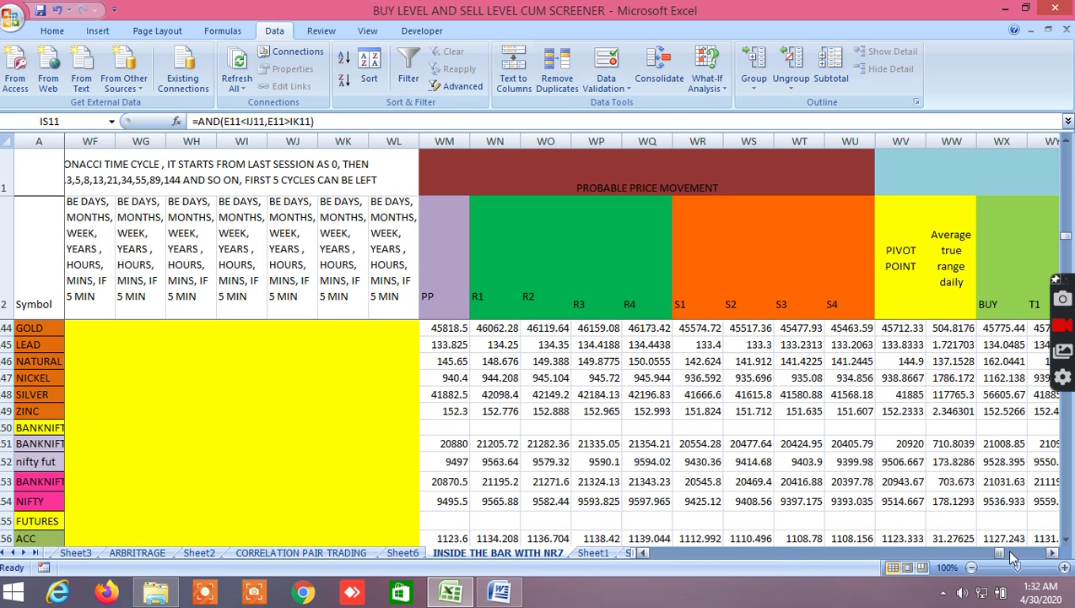
# Step: Examine the volatility-based high probable levels, covering the buy and sell targets from T1 to T31
pyautogui.click(1011, 555)
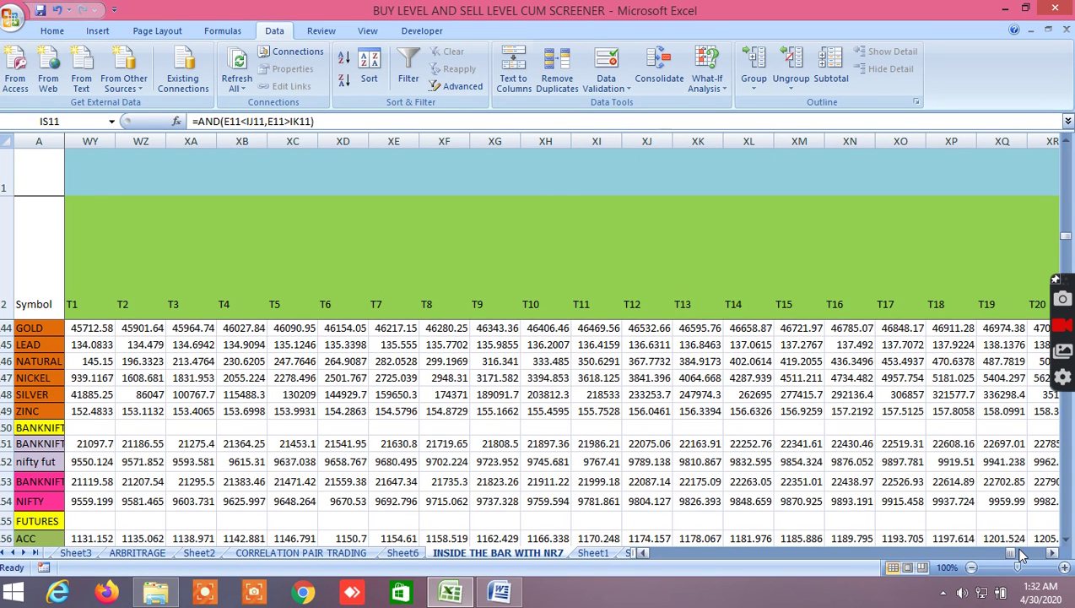
pyautogui.click(1021, 555)
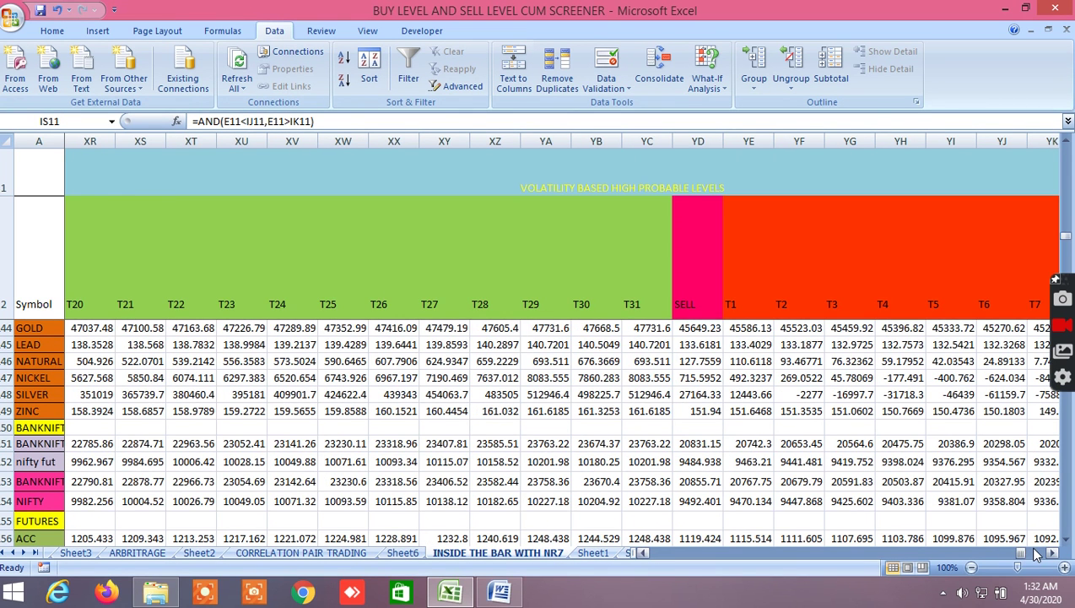
pyautogui.click(1038, 554)
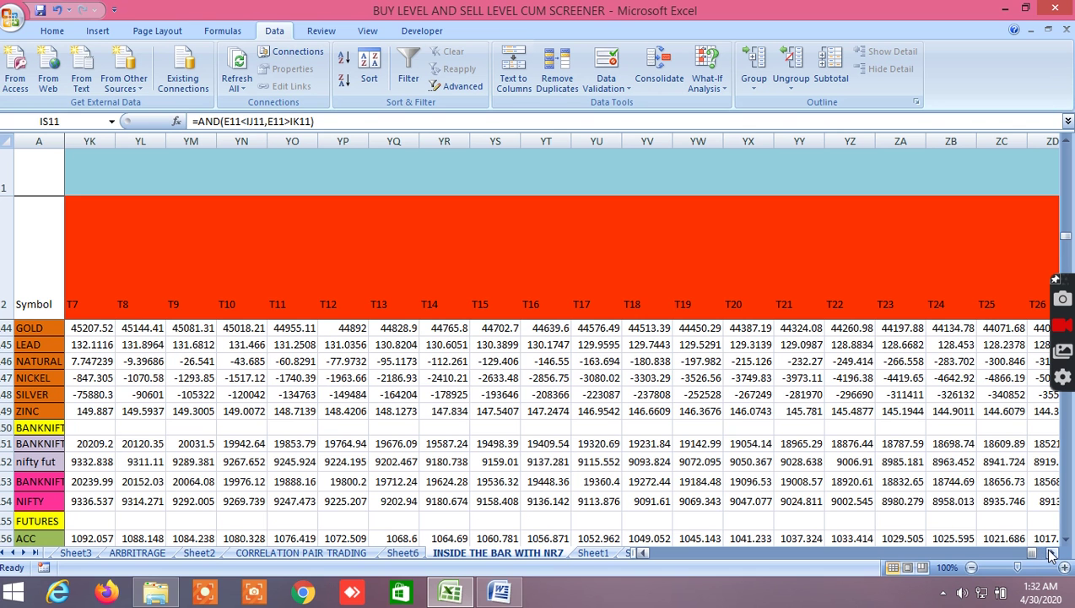
pyautogui.click(1053, 554)
pyautogui.click(1053, 553)
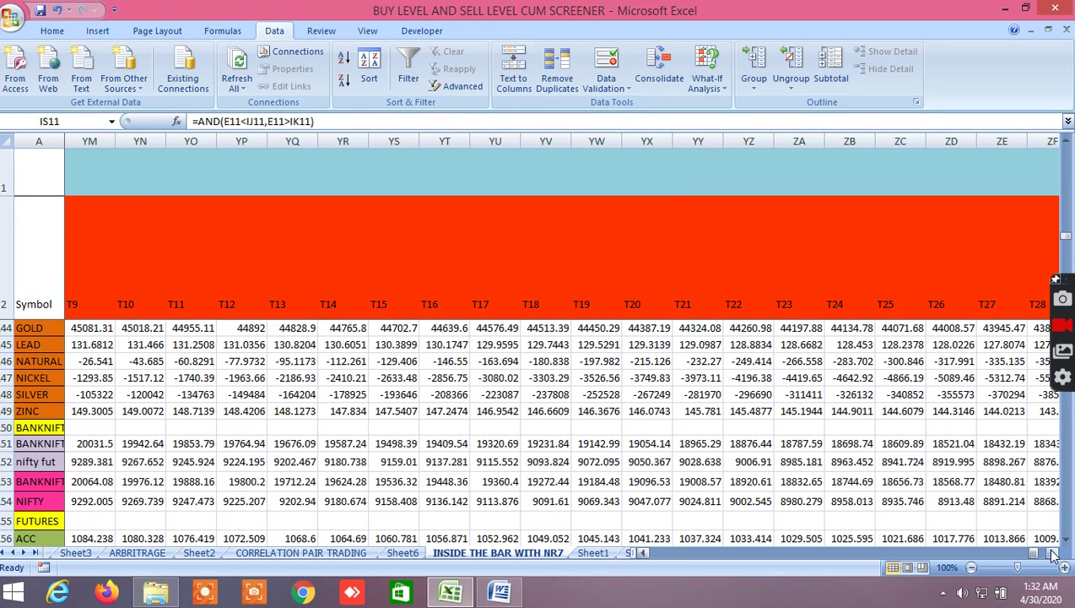
pyautogui.click(1053, 553)
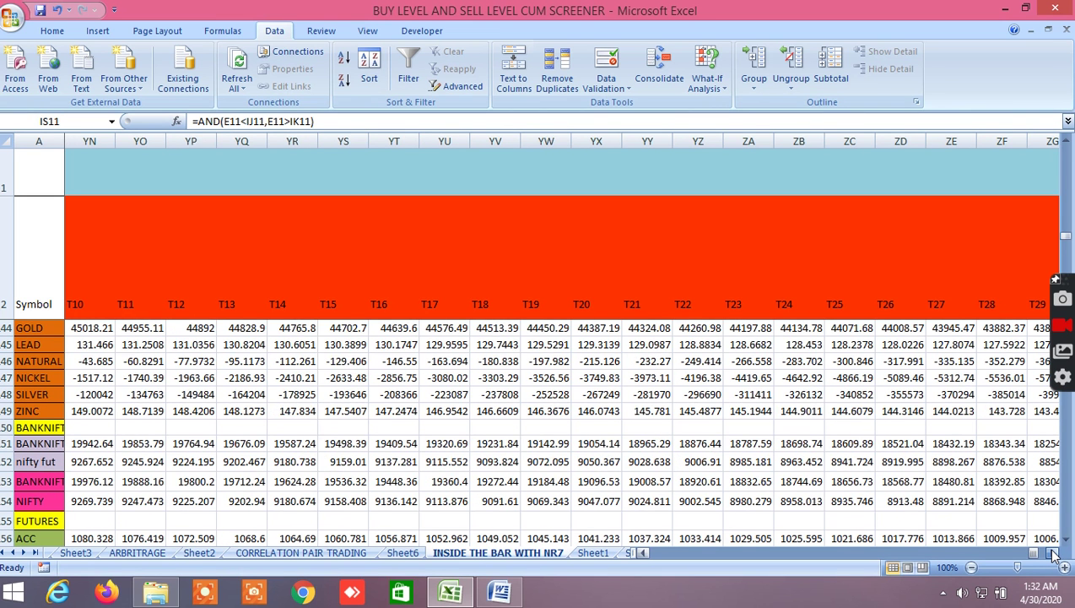
pyautogui.click(1053, 554)
pyautogui.click(1053, 554)
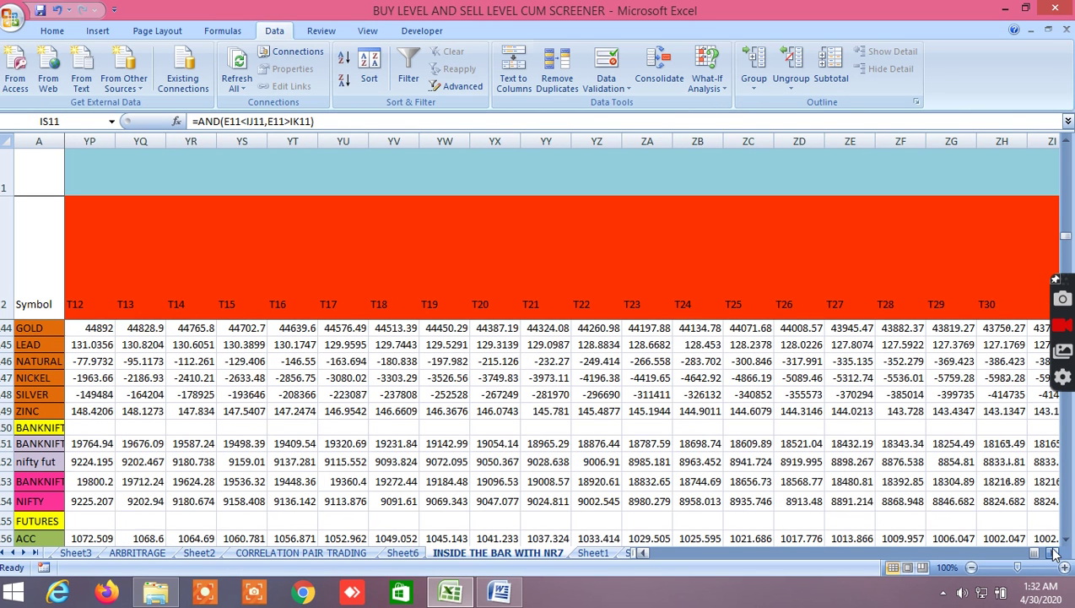
pyautogui.click(1052, 554)
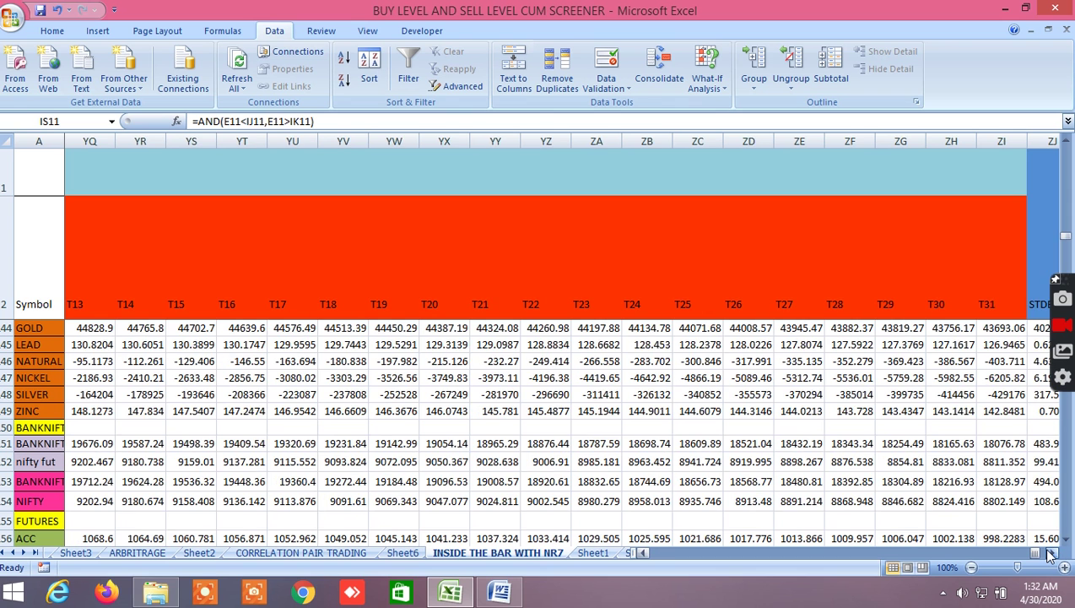
# Step: Examine the STDEV column and the factor, UP and DOWN columns of PROBABILITY VOL.FIB and PROBABILITY VOL GANN DEGREE
pyautogui.click(1051, 553)
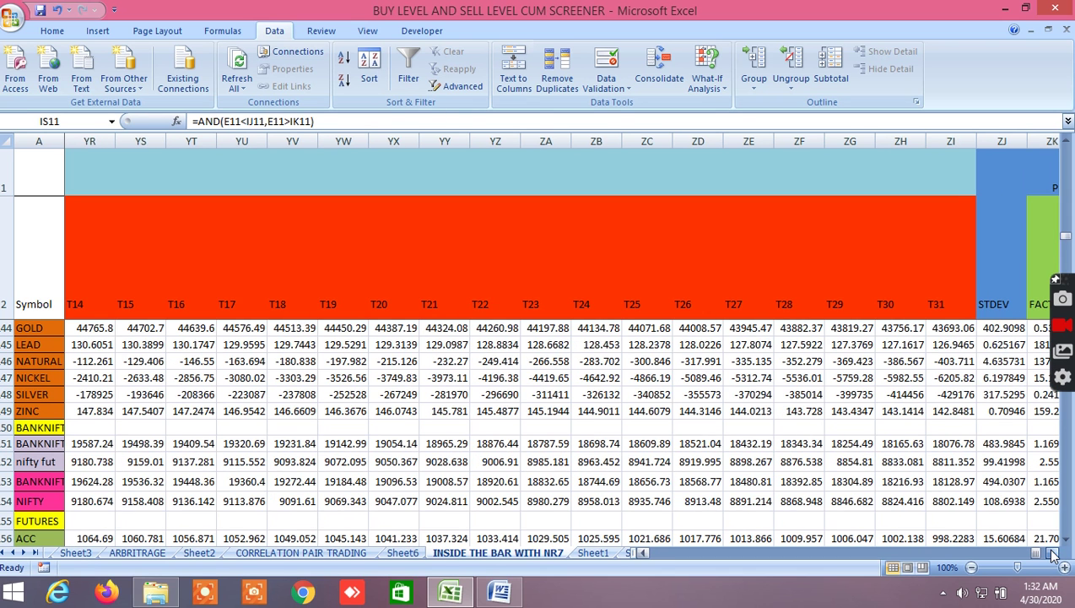
pyautogui.click(1051, 553)
pyautogui.click(1052, 553)
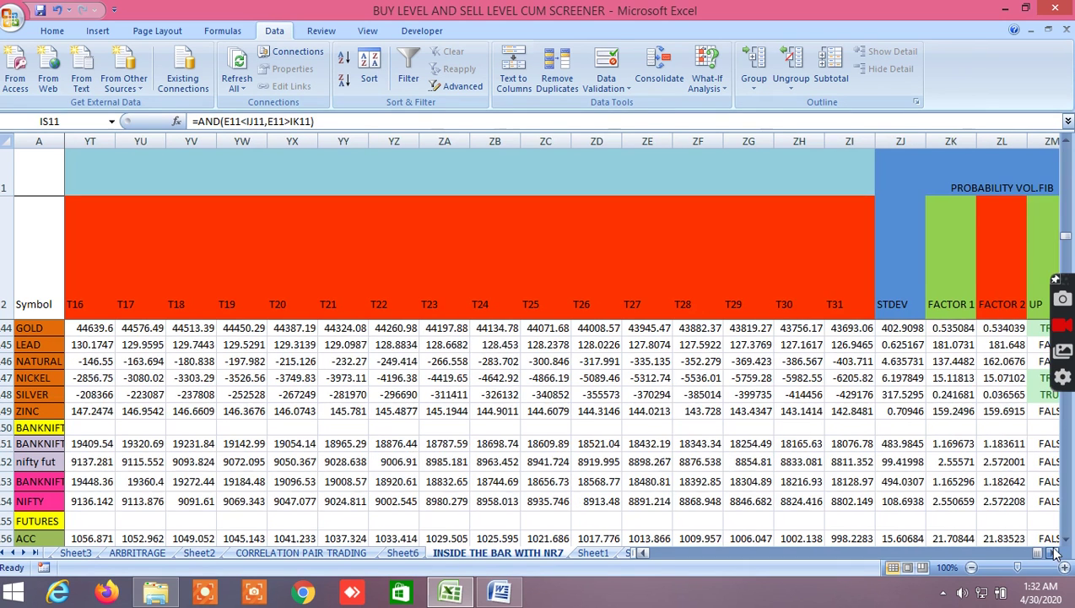
pyautogui.click(1053, 554)
pyautogui.click(1054, 553)
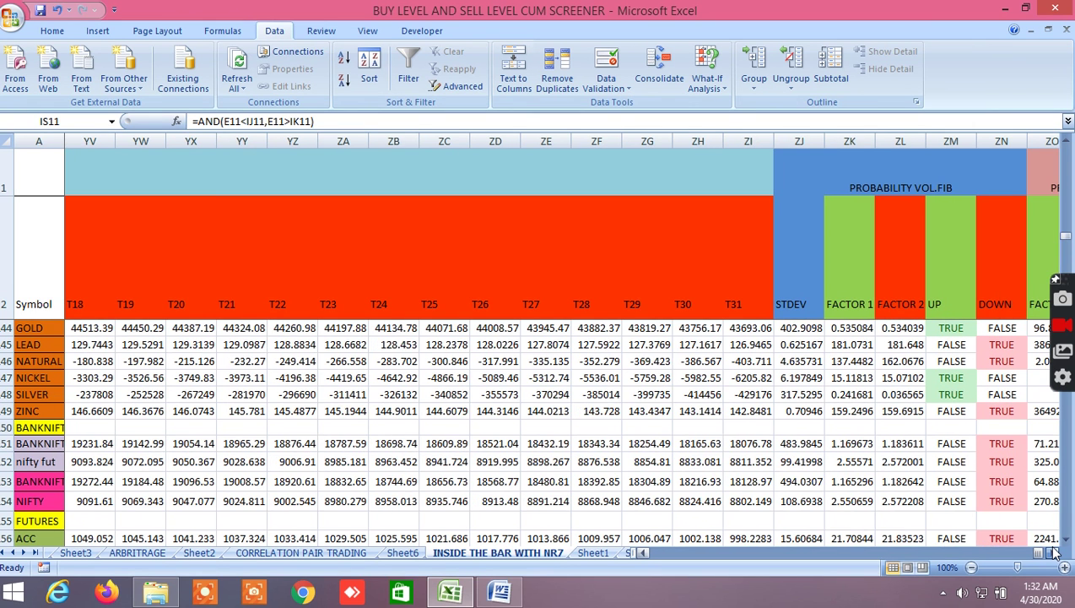
pyautogui.click(1054, 553)
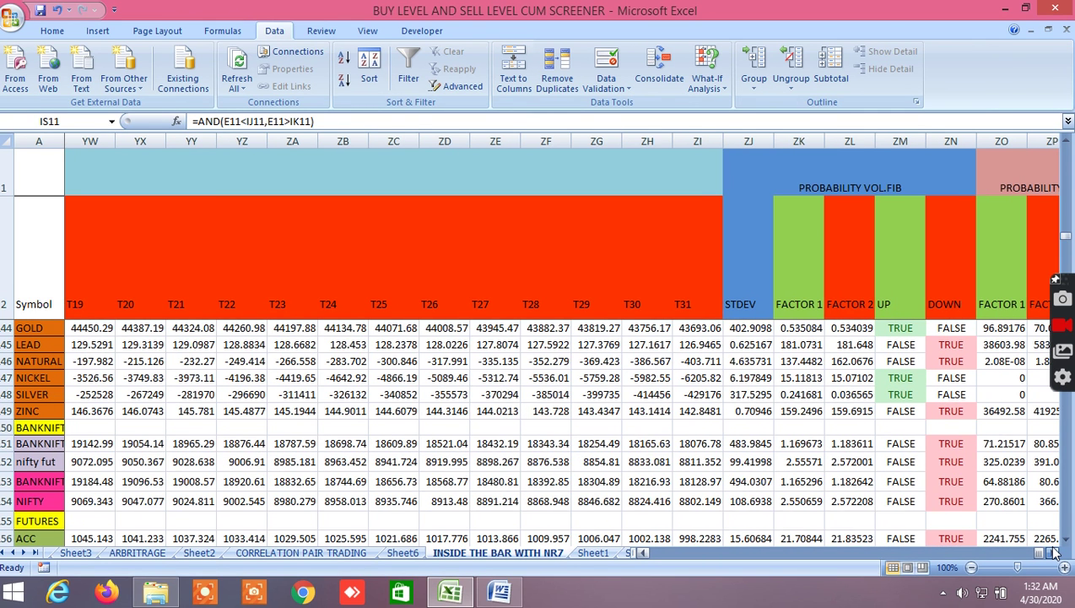
pyautogui.click(1055, 553)
pyautogui.click(1054, 553)
pyautogui.click(1054, 553)
pyautogui.click(1054, 552)
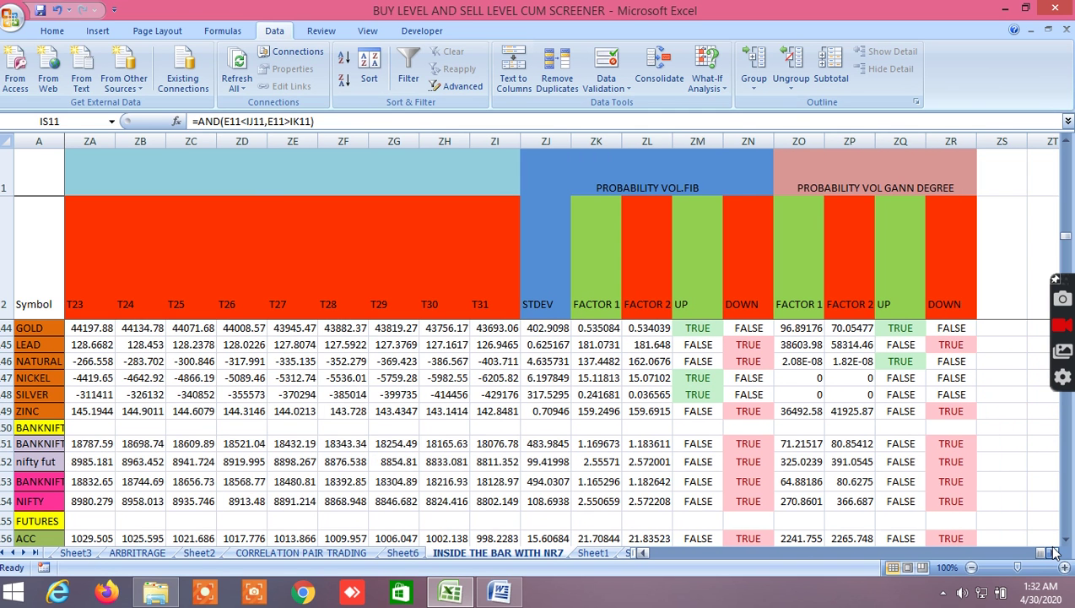
pyautogui.click(1054, 553)
pyautogui.click(1054, 553)
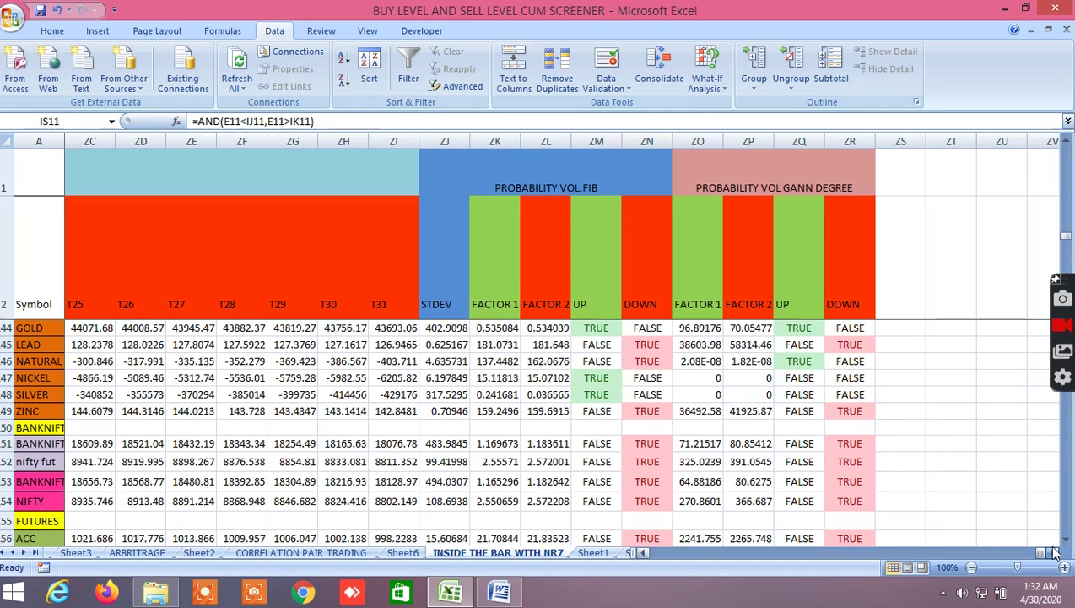
pyautogui.click(1054, 553)
pyautogui.click(1040, 549)
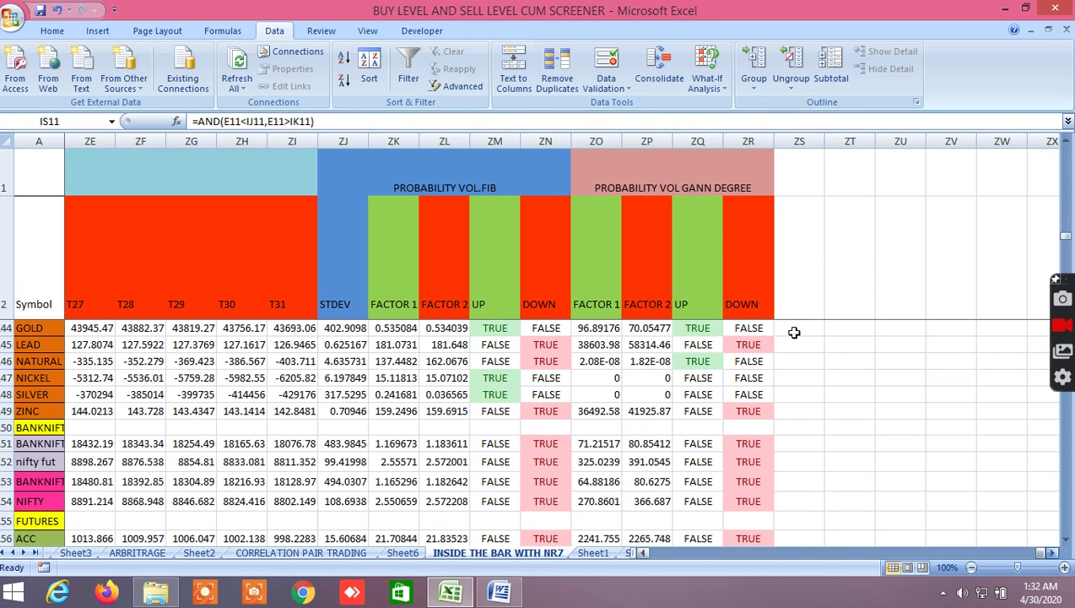